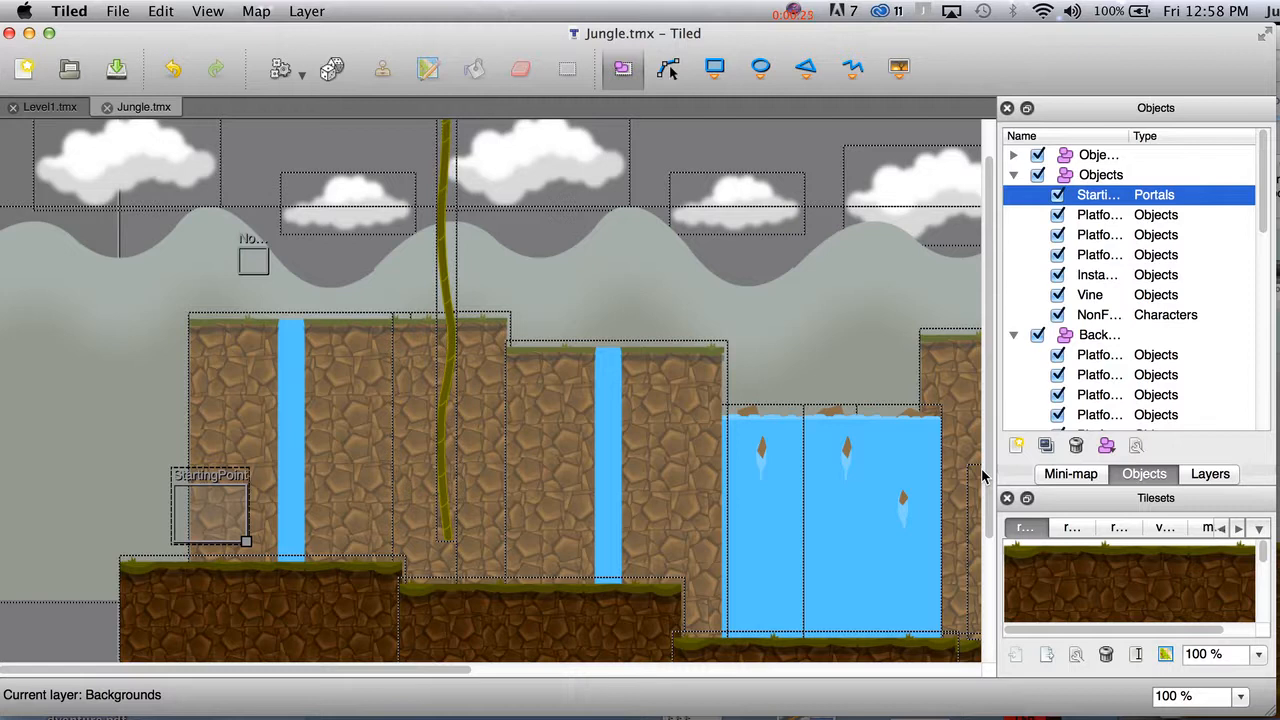
Look over the jungle map, and watch its gameplay recording in QuickTime Player before closing the video.
{"action": "scroll", "coordinate": [551, 346], "scroll_direction": "right", "scroll_amount": 10}
{"action": "scroll", "coordinate": [551, 346], "scroll_direction": "down", "scroll_amount": 3}
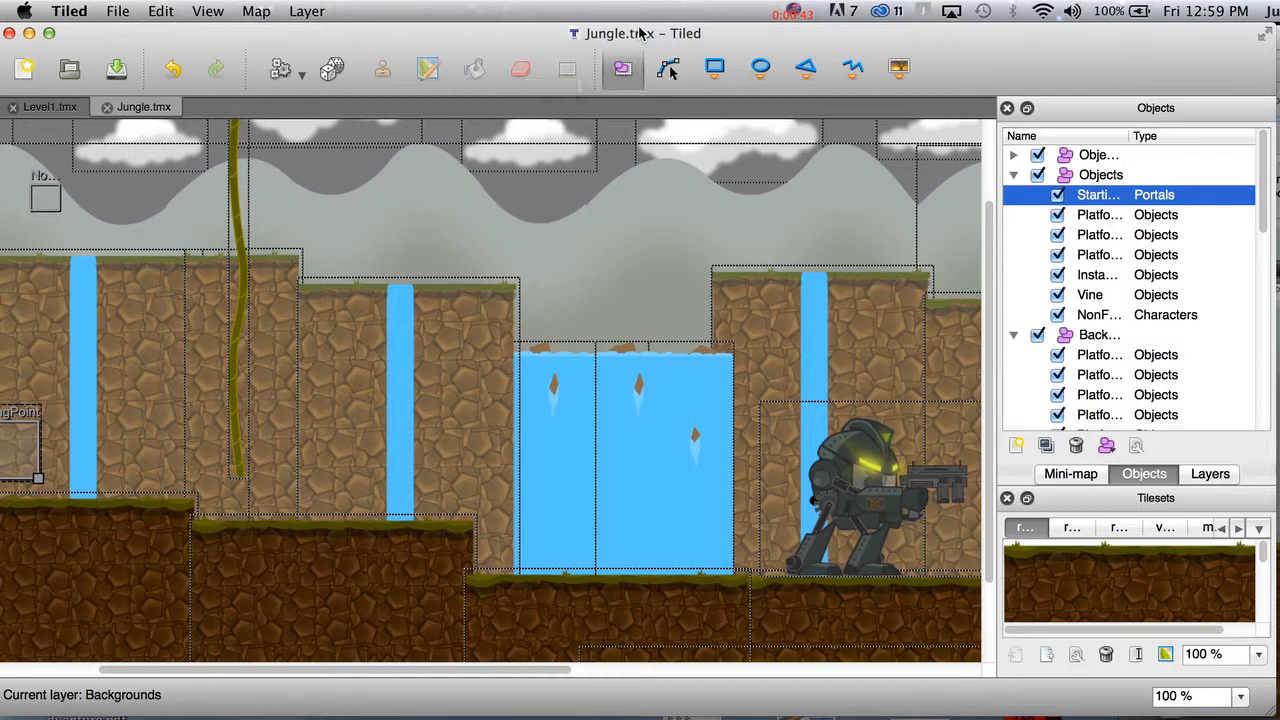
{"action": "left_click_drag", "start_coordinate": [1279, 165], "coordinate": [513, 93]}
{"action": "left_click", "coordinate": [573, 477]}
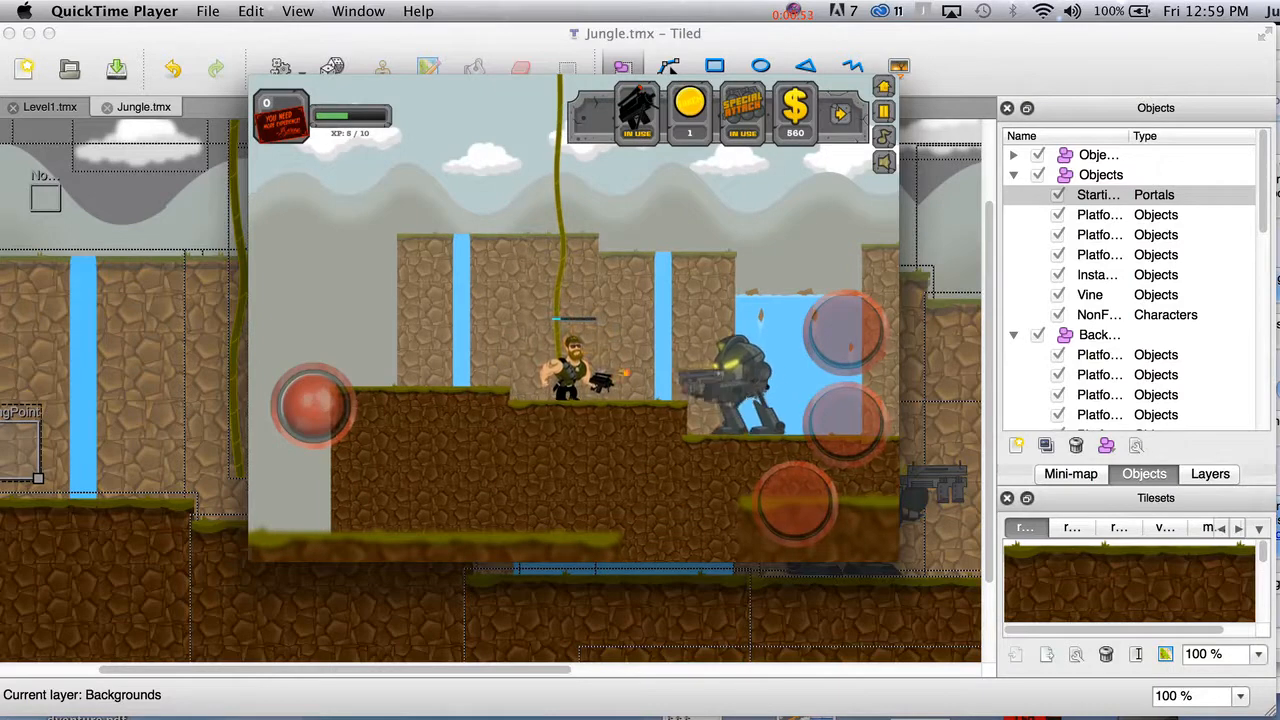
{"action": "mouse_move", "coordinate": [688, 398]}
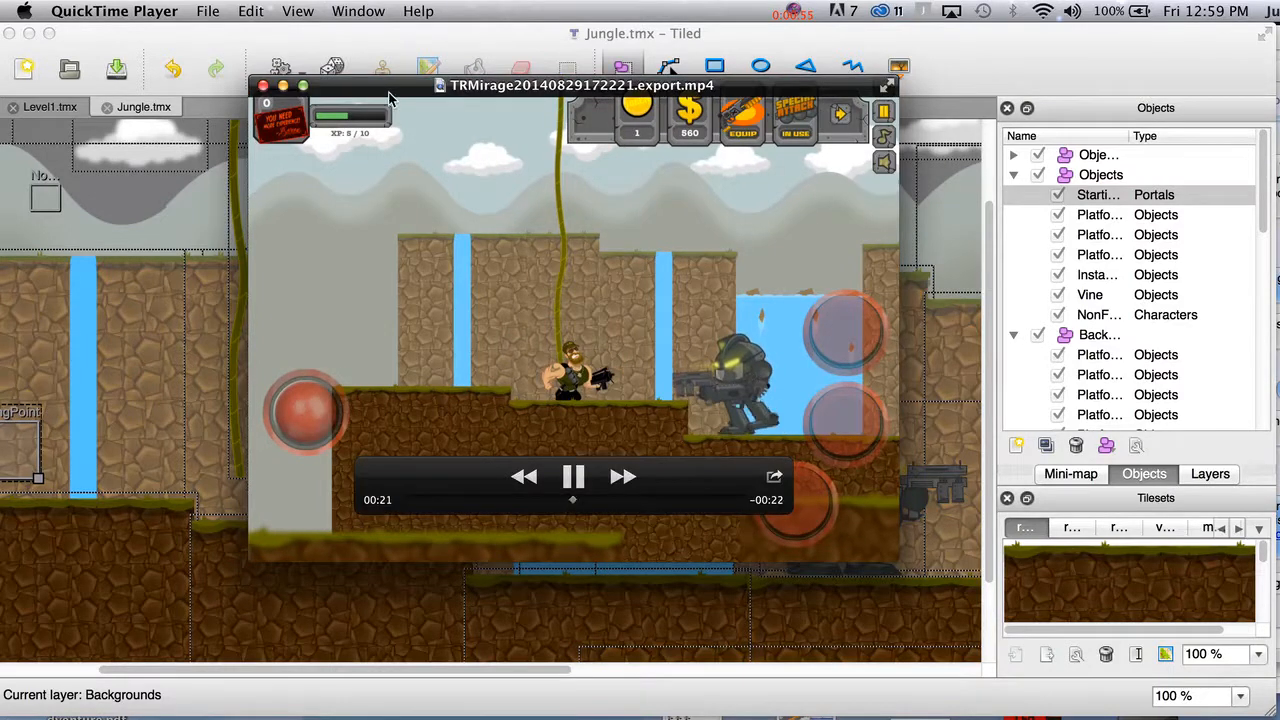
{"action": "key", "text": "super+w"}
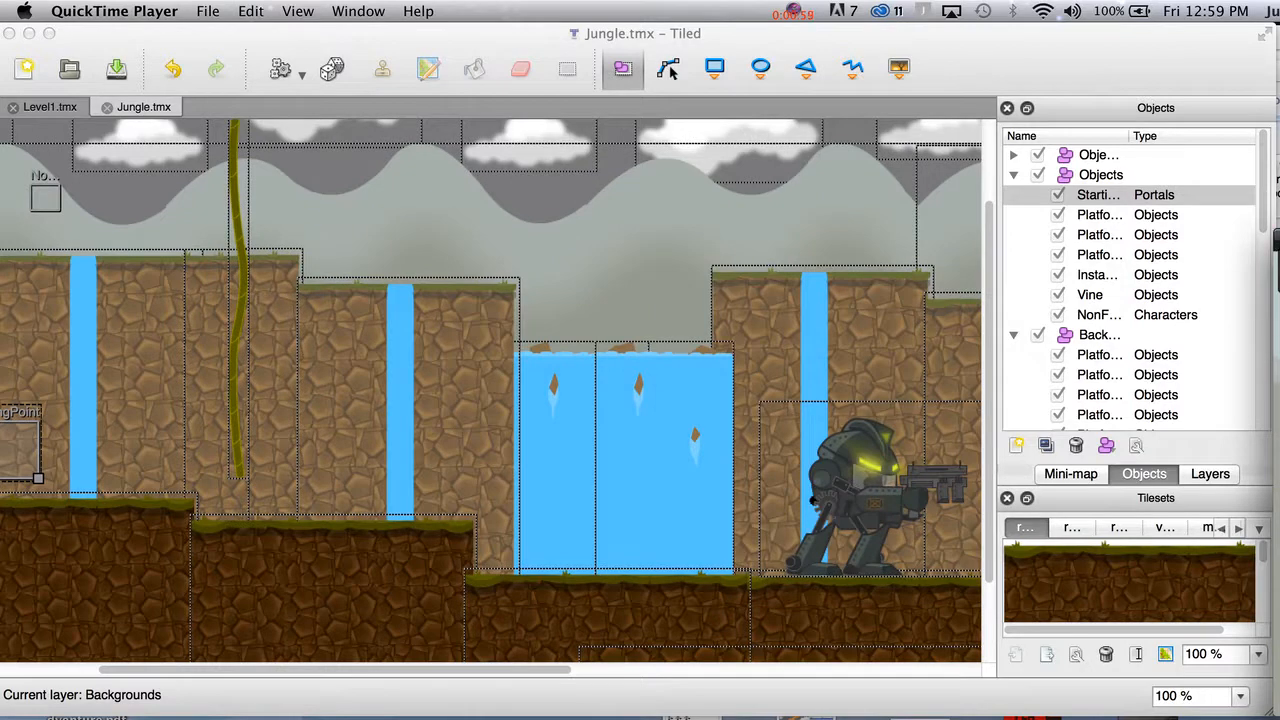
Try to move the background waterfall platform beside the pool, and undo the move.
{"action": "left_click", "coordinate": [437, 321]}
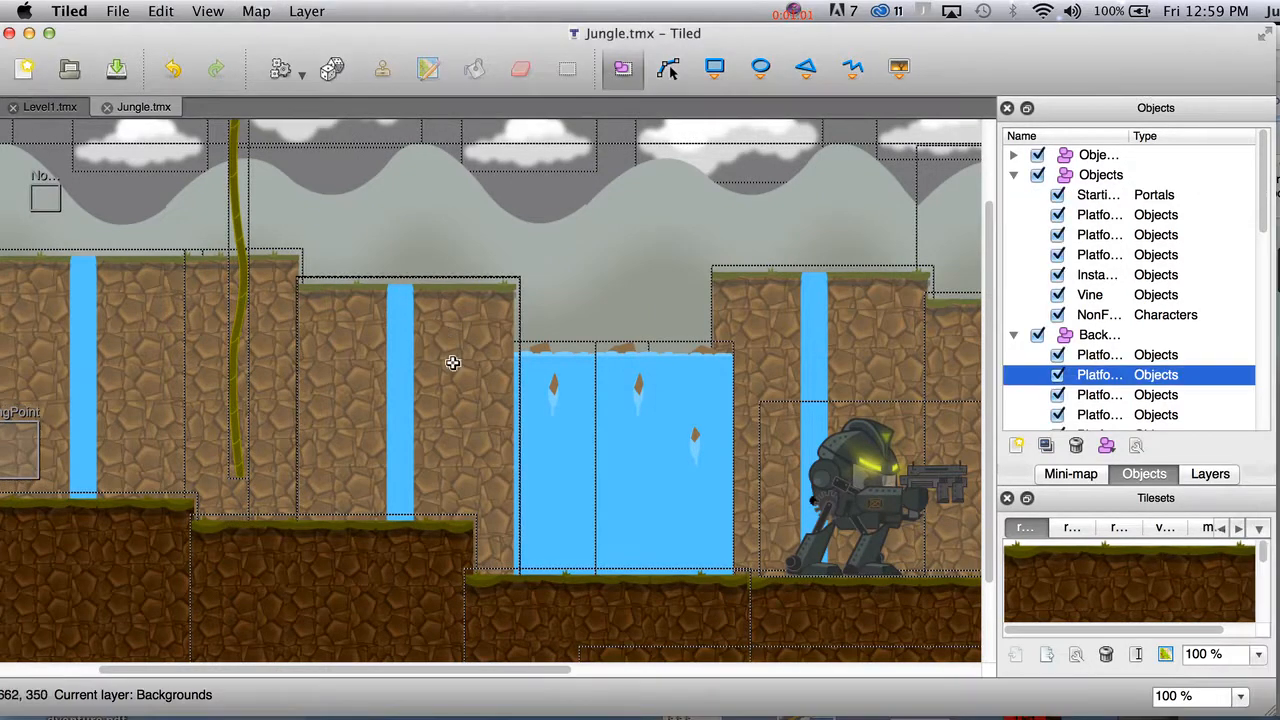
{"action": "left_click_drag", "start_coordinate": [451, 363], "coordinate": [569, 307]}
{"action": "key", "text": "super+z"}
Select the background platform behind the mech, a small cloud and the pool's water to examine them as separate map objects.
{"action": "left_click", "coordinate": [840, 348]}
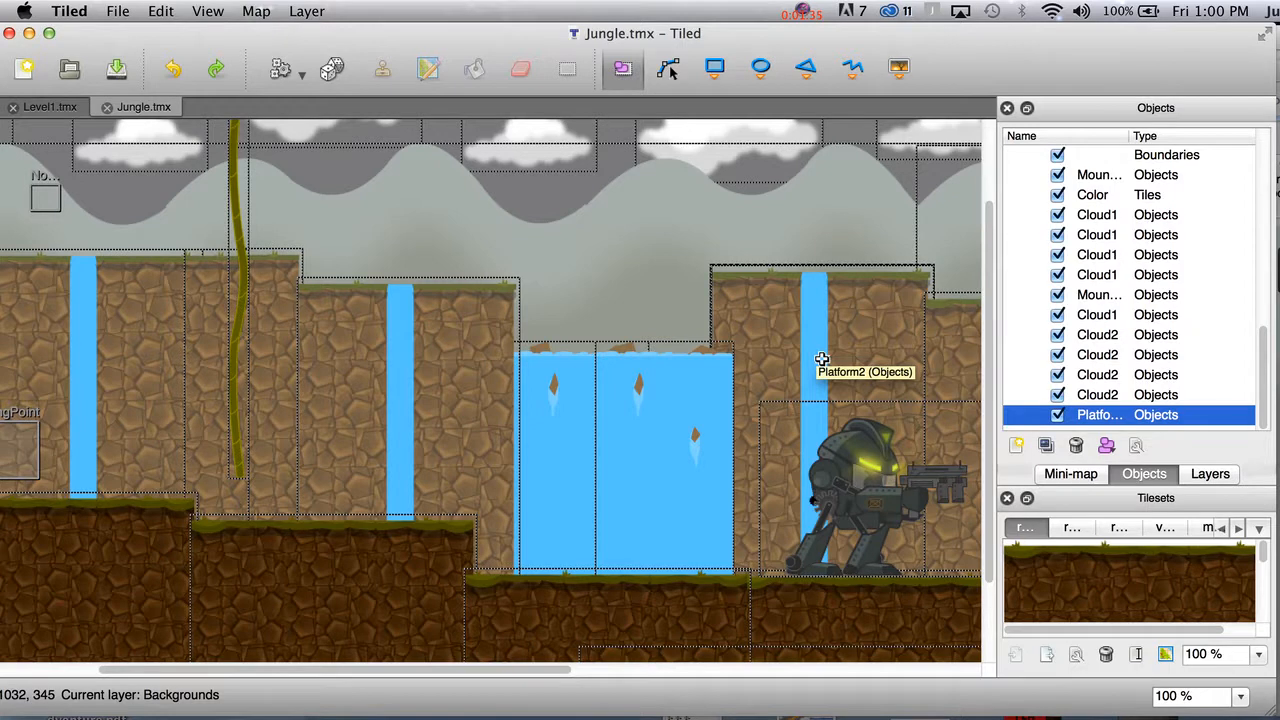
{"action": "scroll", "coordinate": [651, 386], "scroll_direction": "up", "scroll_amount": 3}
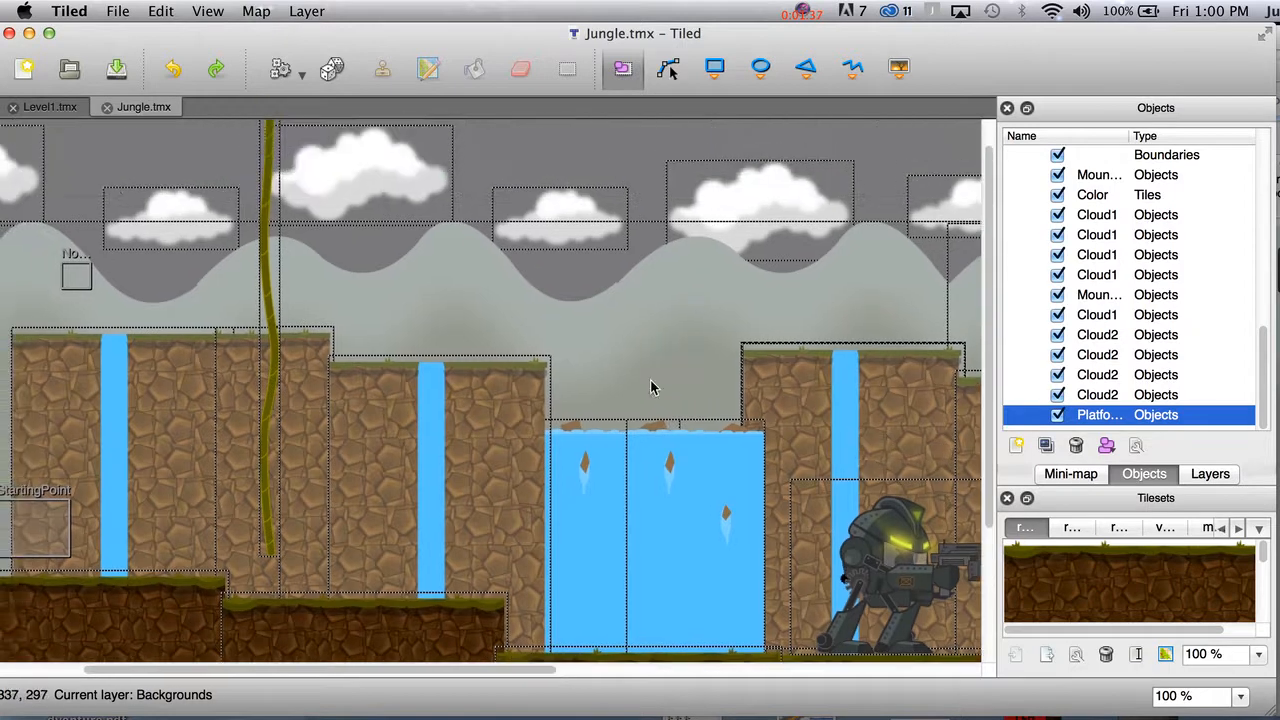
{"action": "left_click", "coordinate": [601, 212]}
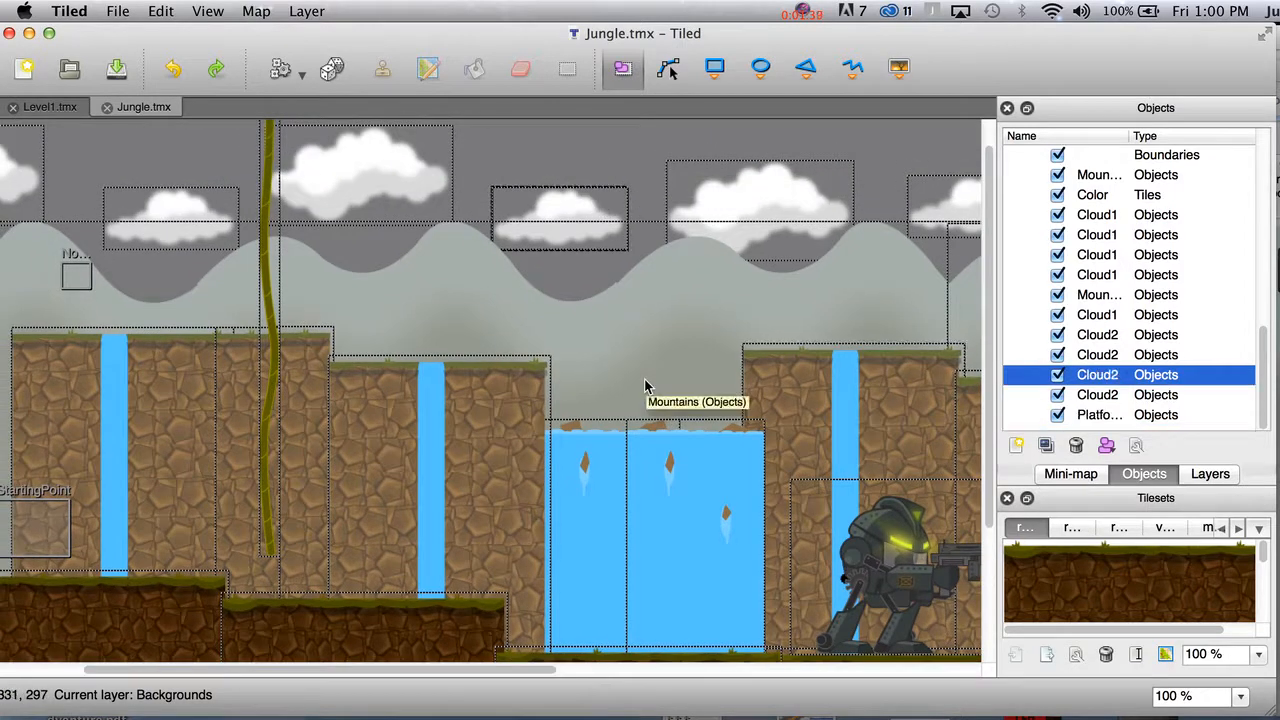
{"action": "left_click", "coordinate": [698, 474]}
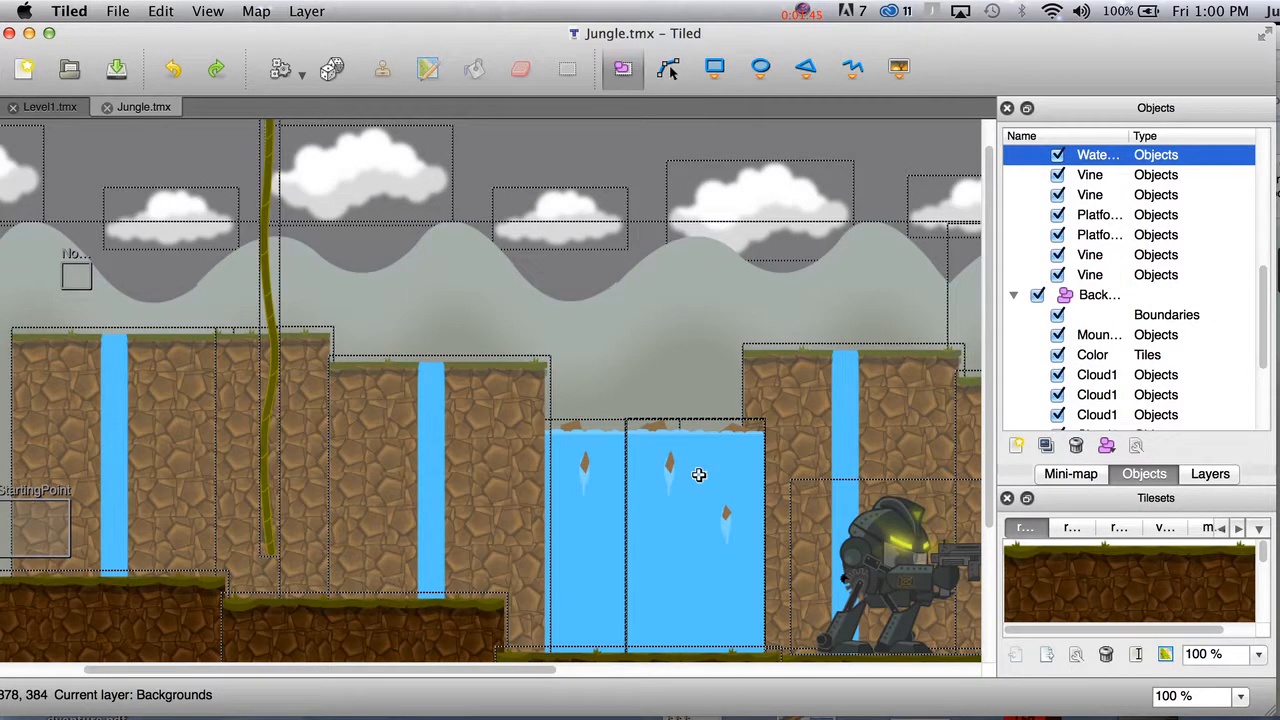
Select the ground platforms around the mech, try to move the one below the pool upward, and undo the move.
{"action": "scroll", "coordinate": [722, 440], "scroll_direction": "down", "scroll_amount": 5}
{"action": "scroll", "coordinate": [722, 440], "scroll_direction": "right", "scroll_amount": 5}
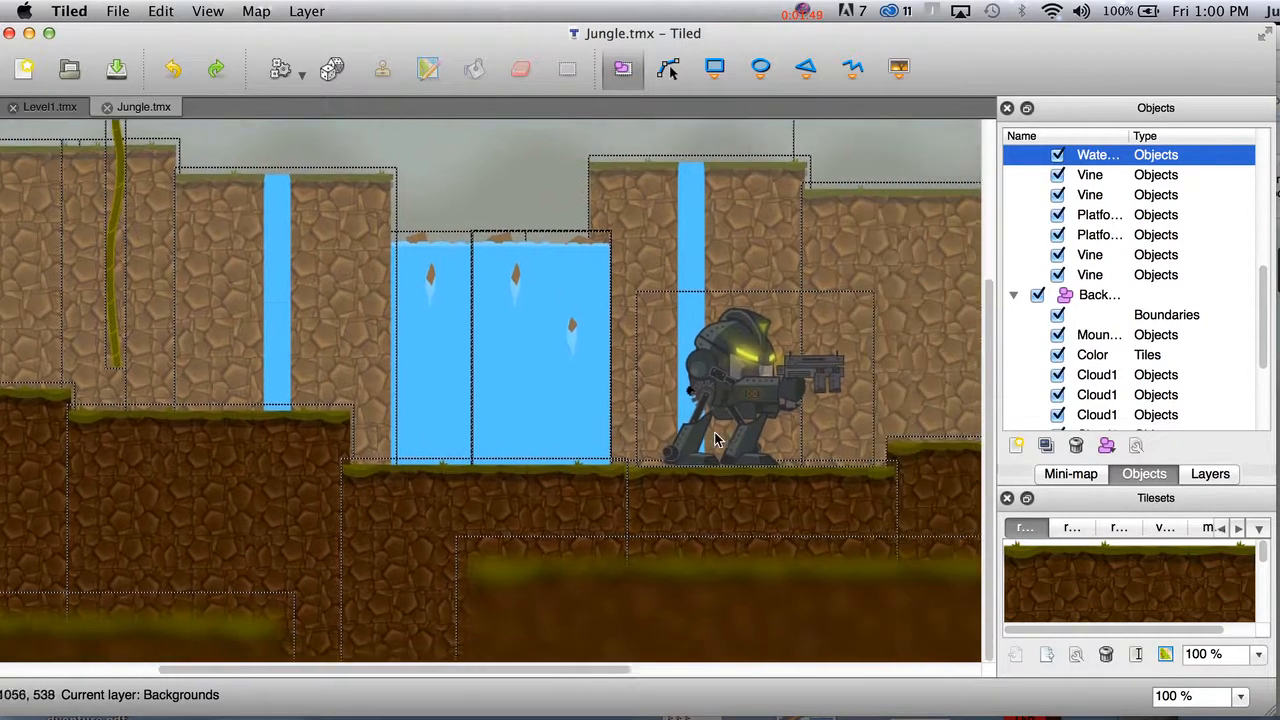
{"action": "scroll", "coordinate": [714, 440], "scroll_direction": "right", "scroll_amount": 4}
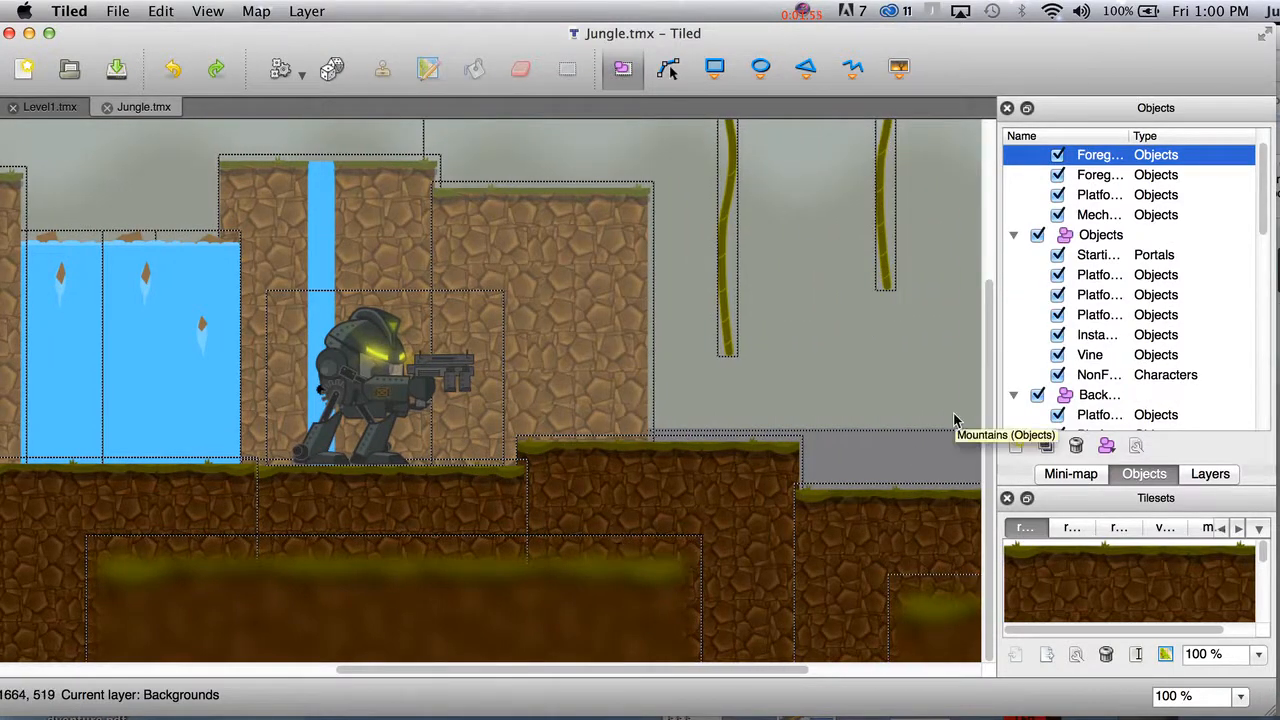
{"action": "left_click", "coordinate": [680, 478]}
{"action": "left_click", "coordinate": [445, 498]}
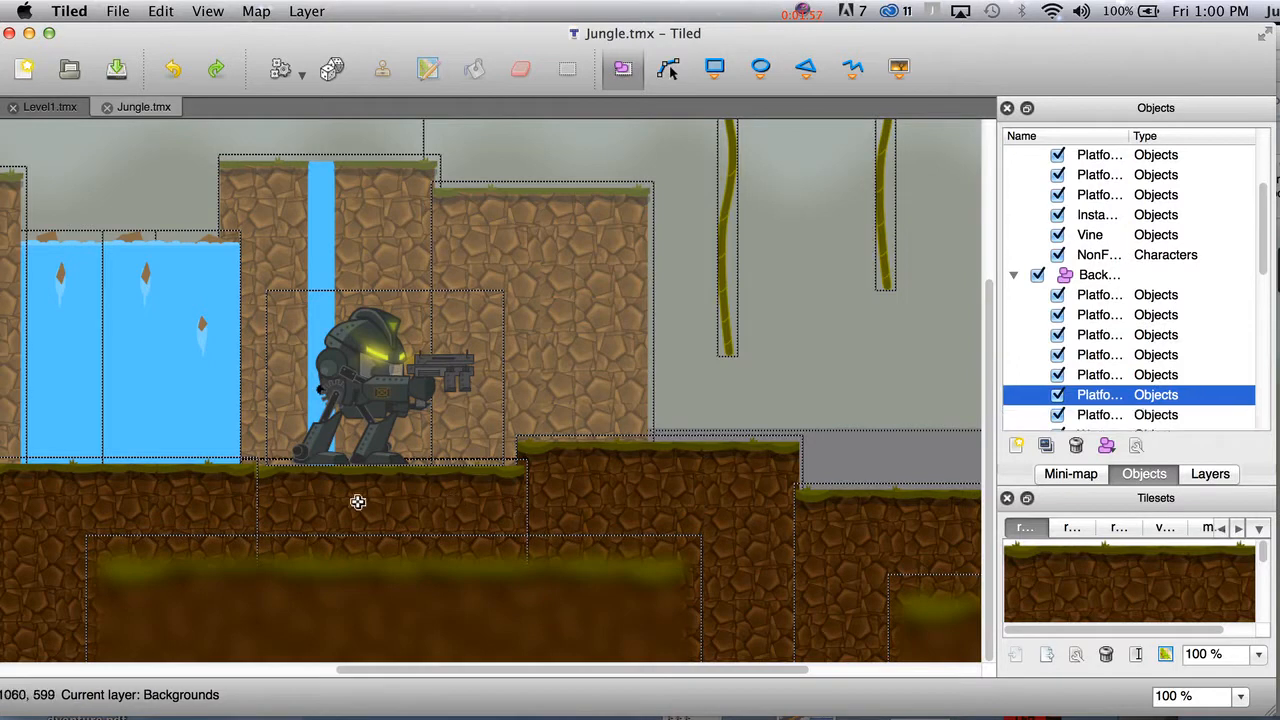
{"action": "left_click", "coordinate": [240, 506]}
{"action": "scroll", "coordinate": [251, 514], "scroll_direction": "left", "scroll_amount": 6}
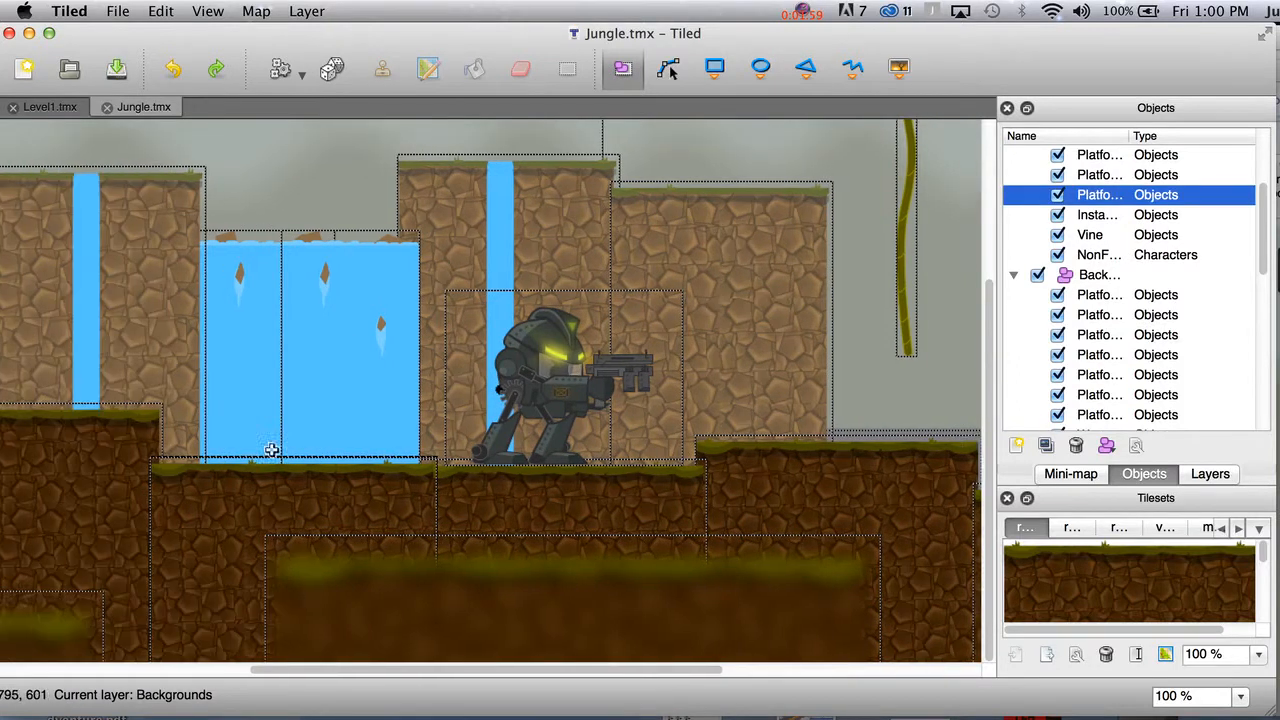
{"action": "left_click_drag", "start_coordinate": [271, 506], "coordinate": [274, 357]}
{"action": "key", "text": "ctrl+z"}
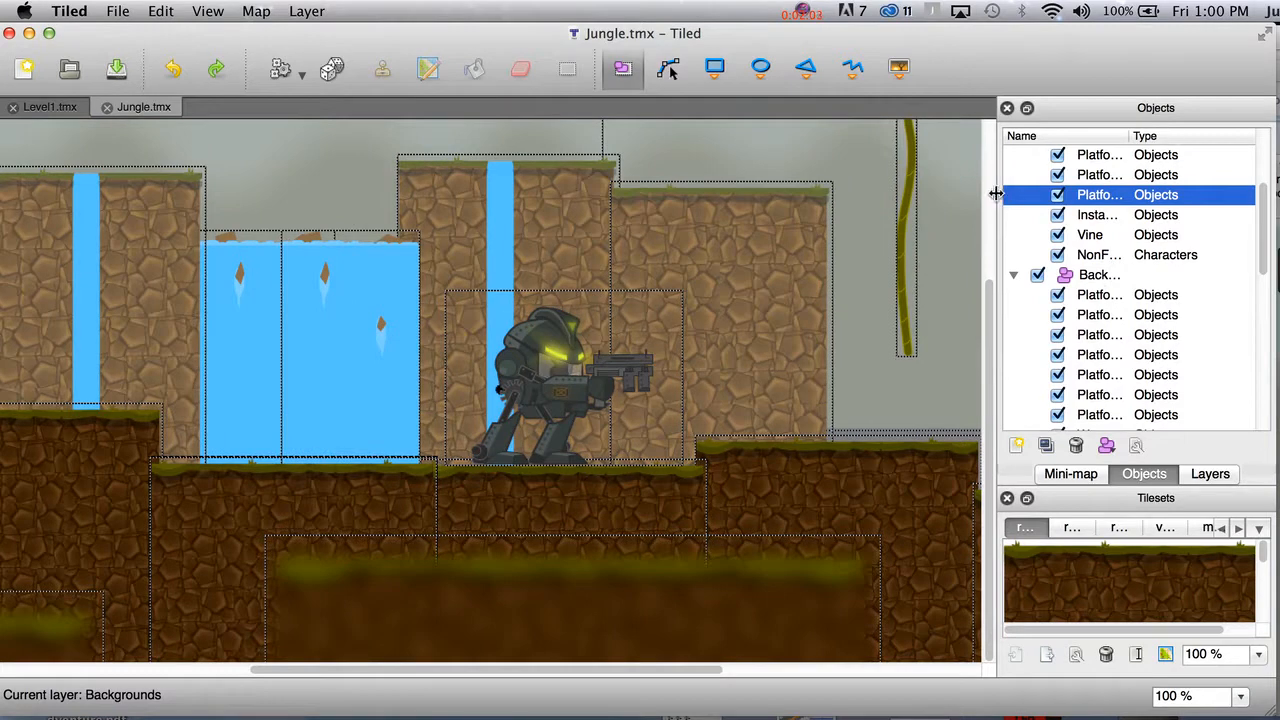
Widen the object list to fit the full object names, and look through its object layers down to Backgrounds.
{"action": "left_click_drag", "start_coordinate": [996, 193], "coordinate": [910, 199]}
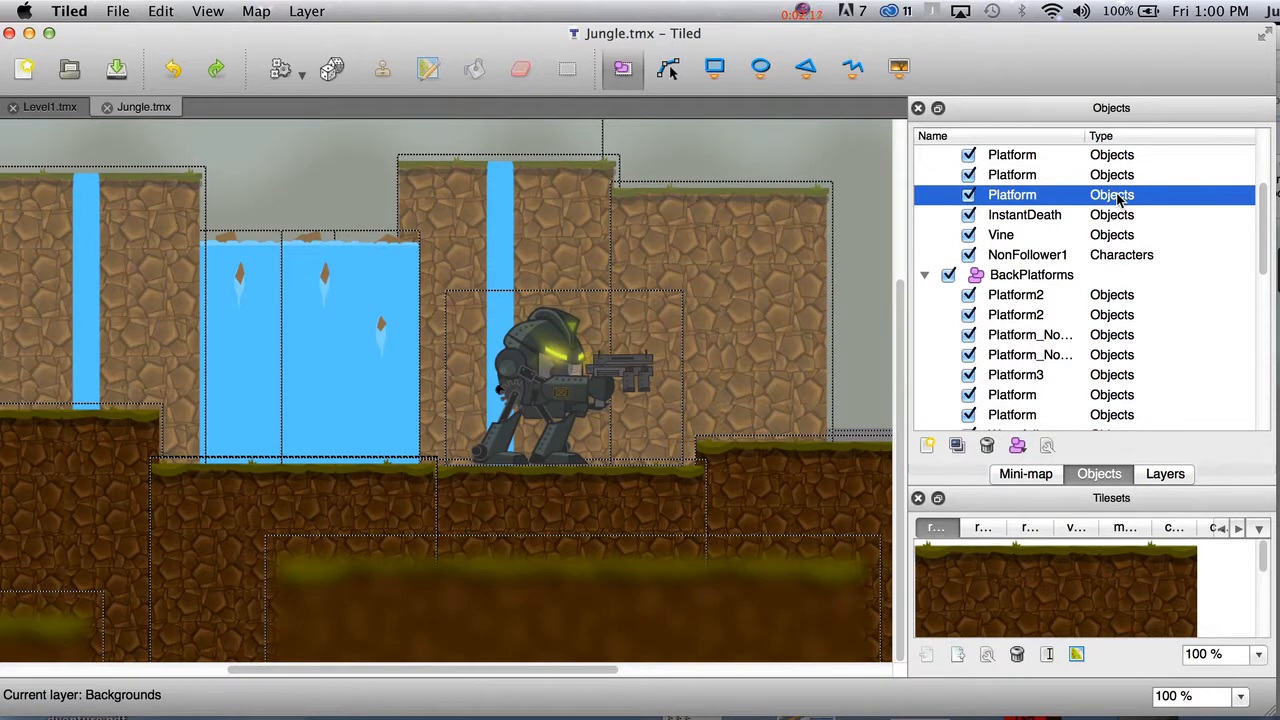
{"action": "scroll", "coordinate": [1122, 252], "scroll_direction": "up", "scroll_amount": 2}
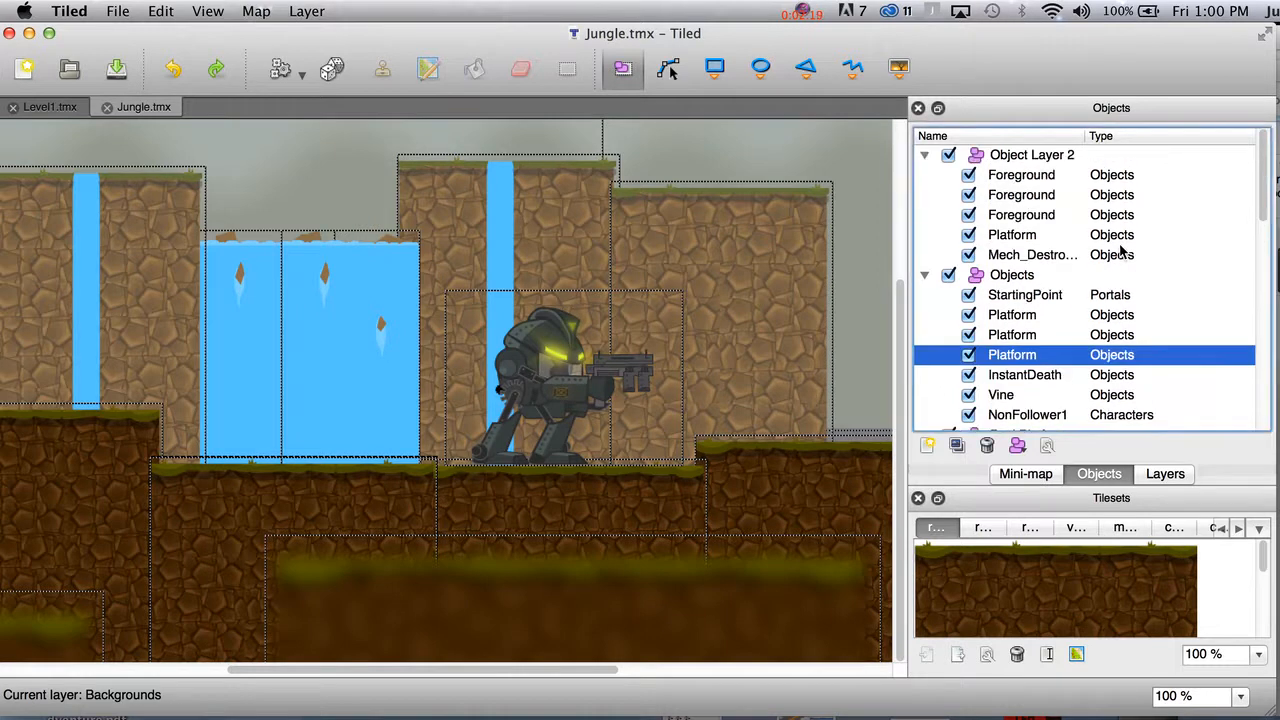
{"action": "scroll", "coordinate": [1122, 252], "scroll_direction": "down", "scroll_amount": 8}
{"action": "scroll", "coordinate": [1122, 252], "scroll_direction": "down", "scroll_amount": 1}
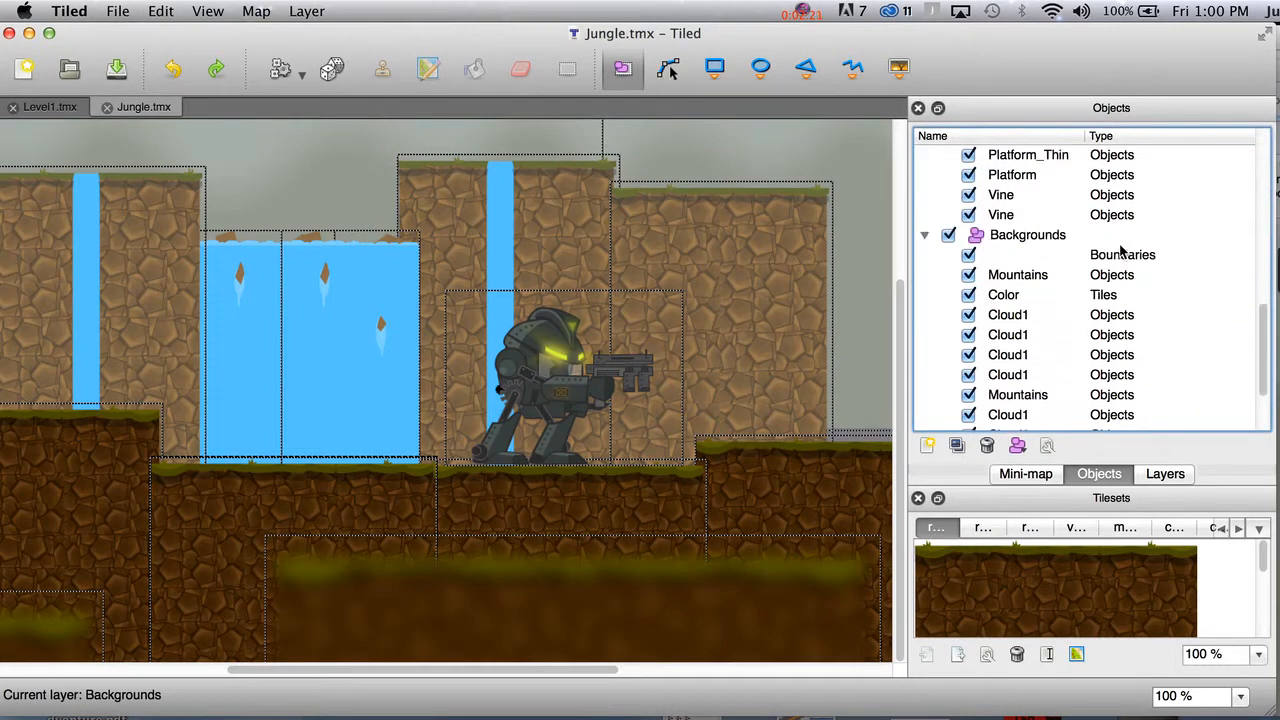
{"action": "scroll", "coordinate": [712, 390], "scroll_direction": "up", "scroll_amount": 2}
{"action": "scroll", "coordinate": [712, 390], "scroll_direction": "left", "scroll_amount": 6}
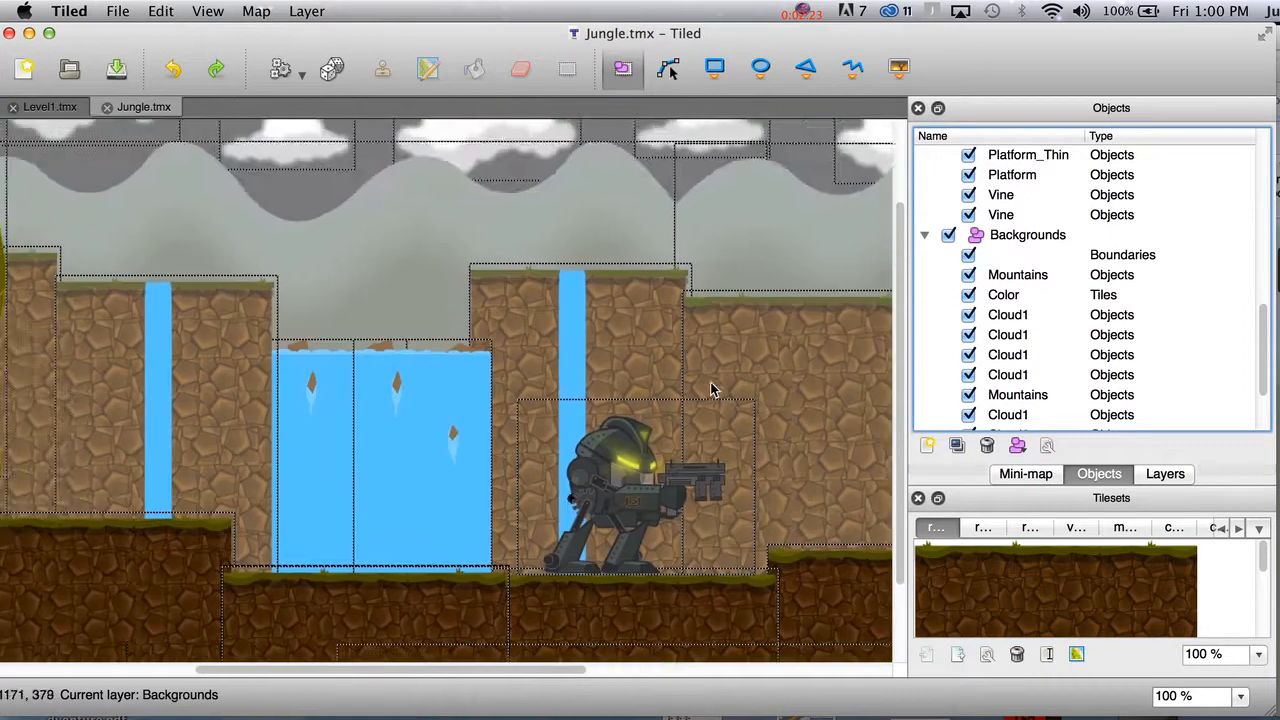
{"action": "scroll", "coordinate": [712, 390], "scroll_direction": "up", "scroll_amount": 3}
{"action": "scroll", "coordinate": [712, 390], "scroll_direction": "left", "scroll_amount": 4}
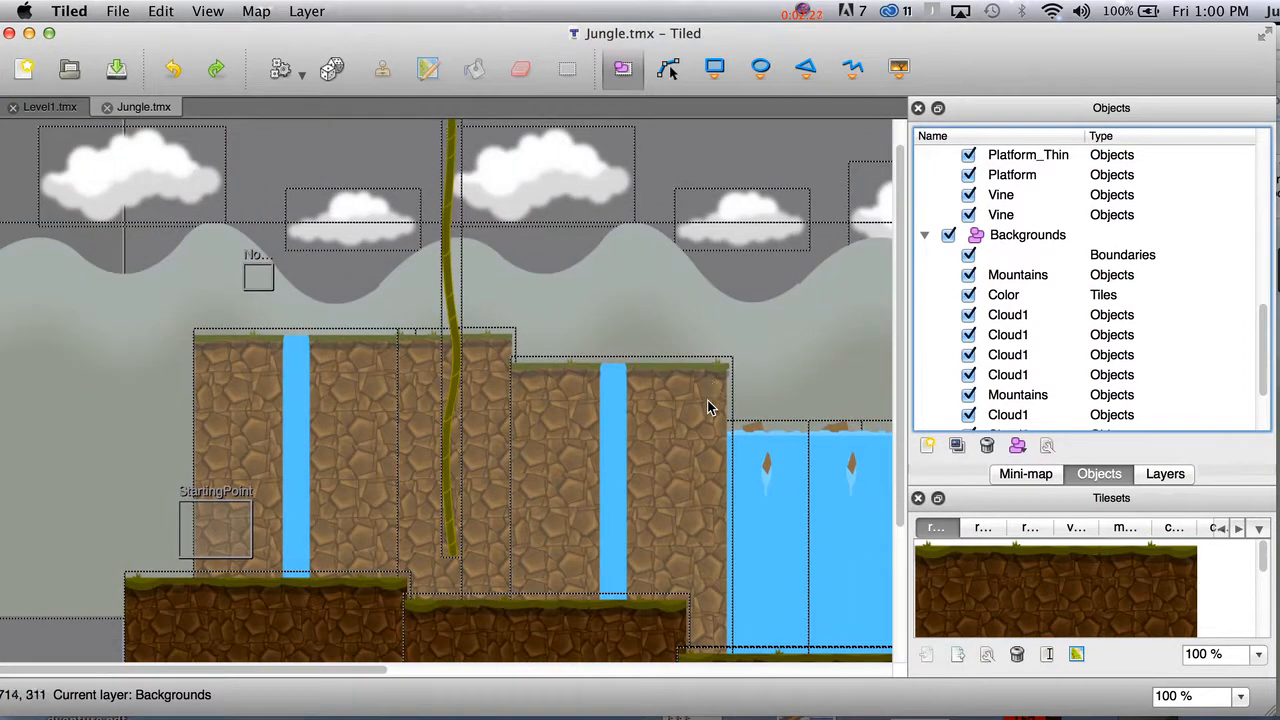
{"action": "scroll", "coordinate": [709, 405], "scroll_direction": "down", "scroll_amount": 2}
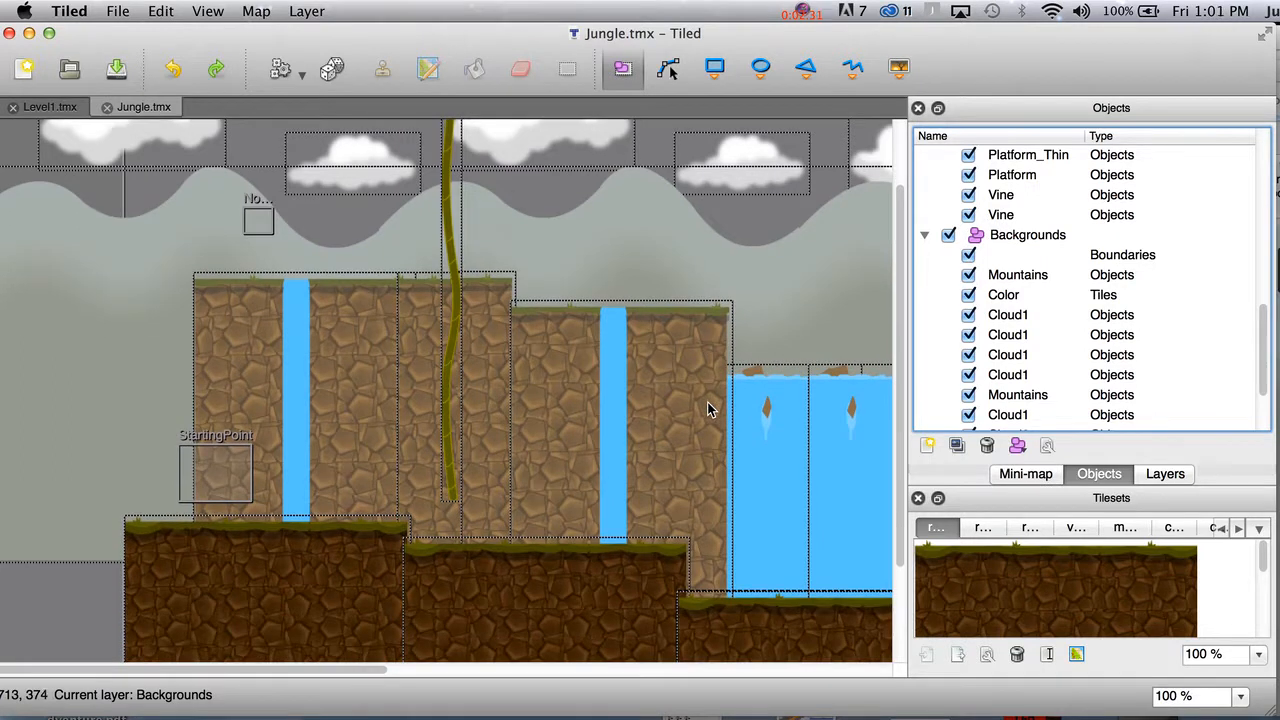
{"action": "scroll", "coordinate": [619, 427], "scroll_direction": "down", "scroll_amount": 4}
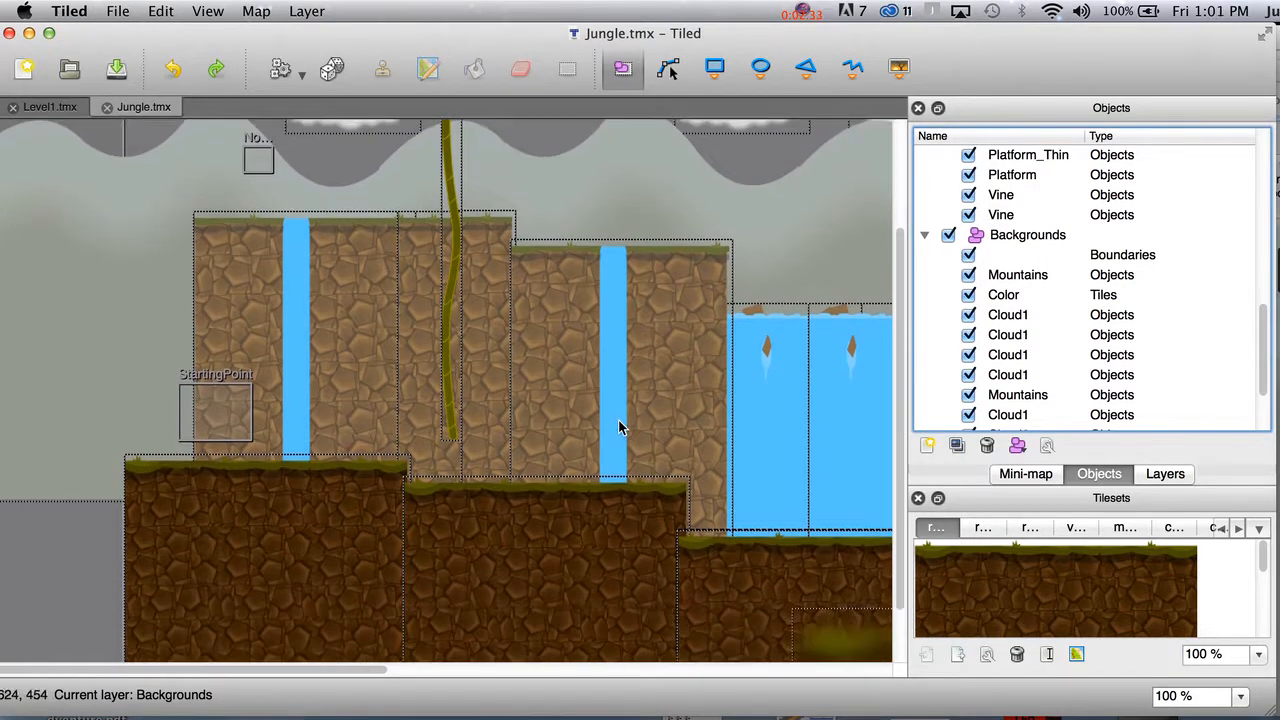
{"action": "scroll", "coordinate": [619, 427], "scroll_direction": "right", "scroll_amount": 1}
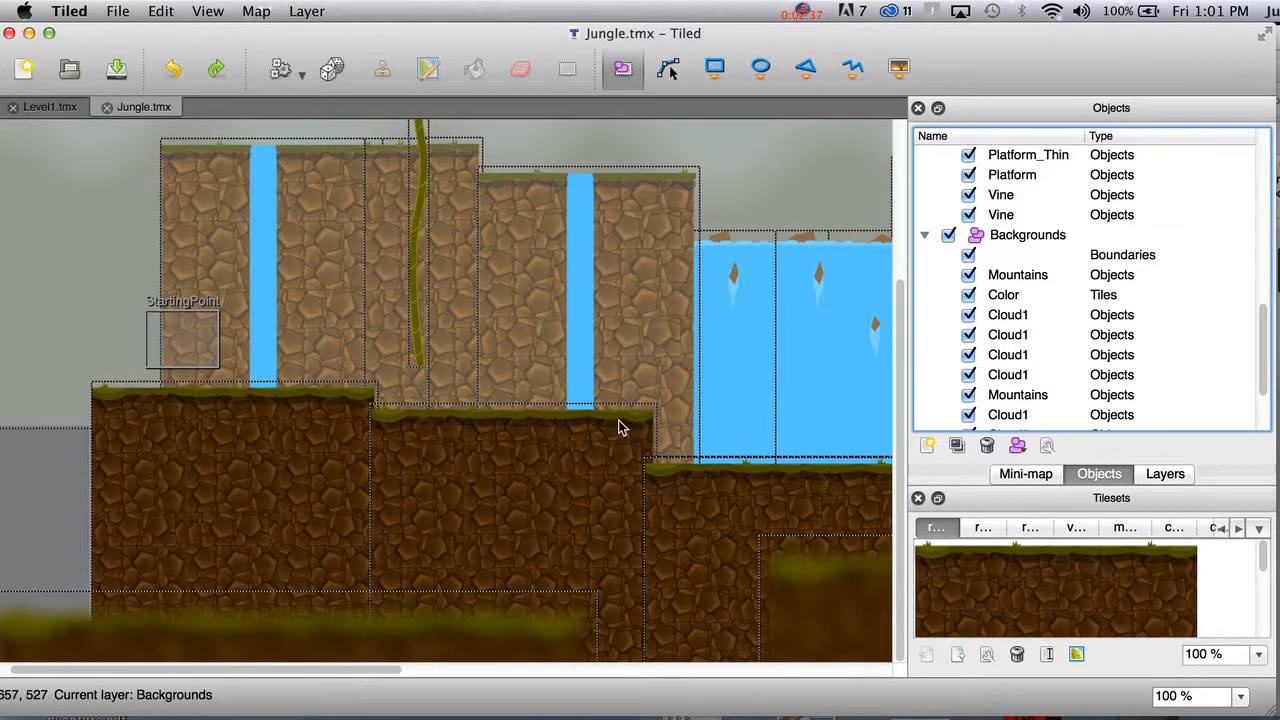
Try a map height of 300 in the map resize settings, and cancel without applying it.
{"action": "left_click", "coordinate": [265, 9]}
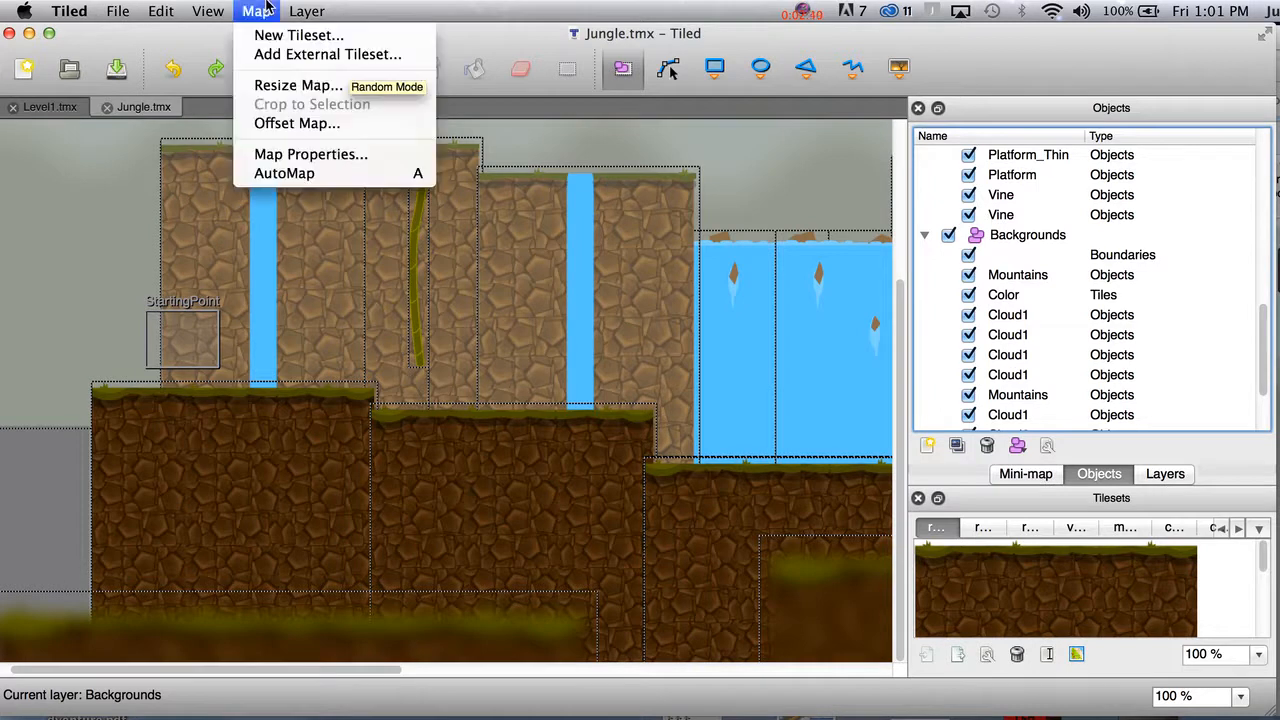
{"action": "left_click", "coordinate": [283, 88]}
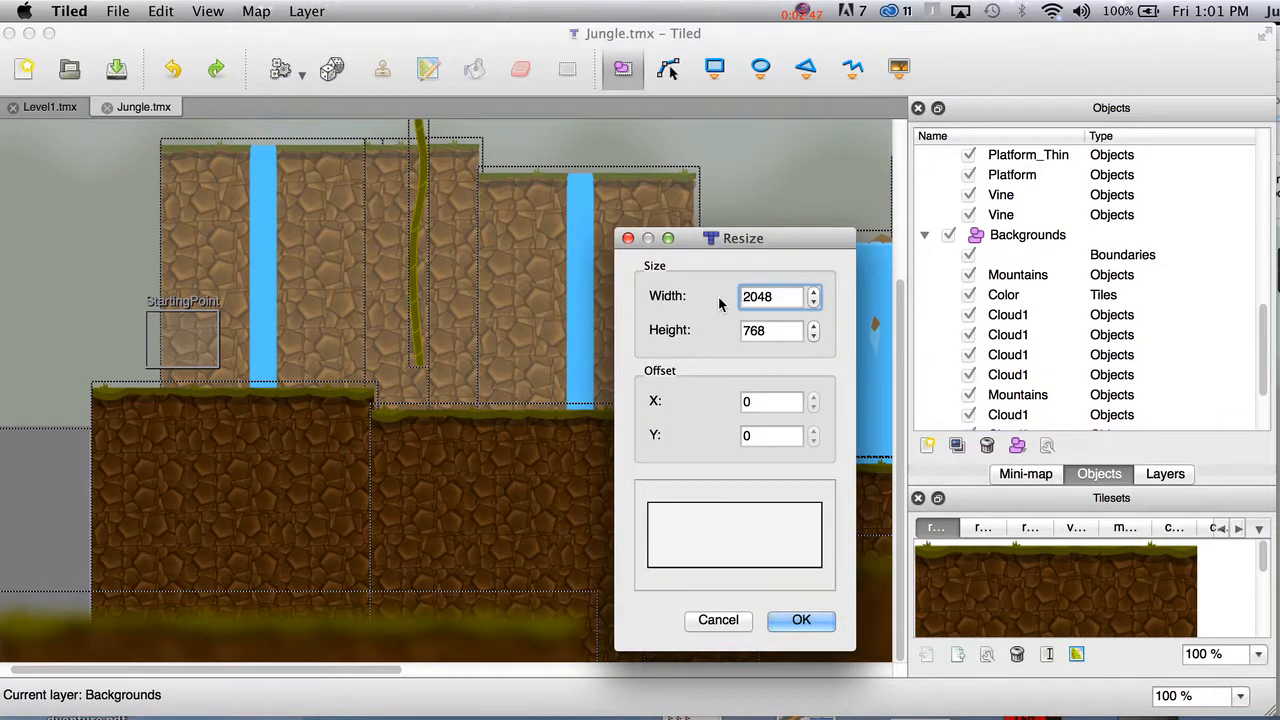
{"action": "left_click_drag", "start_coordinate": [785, 298], "coordinate": [725, 295]}
{"action": "left_click_drag", "start_coordinate": [786, 337], "coordinate": [746, 338]}
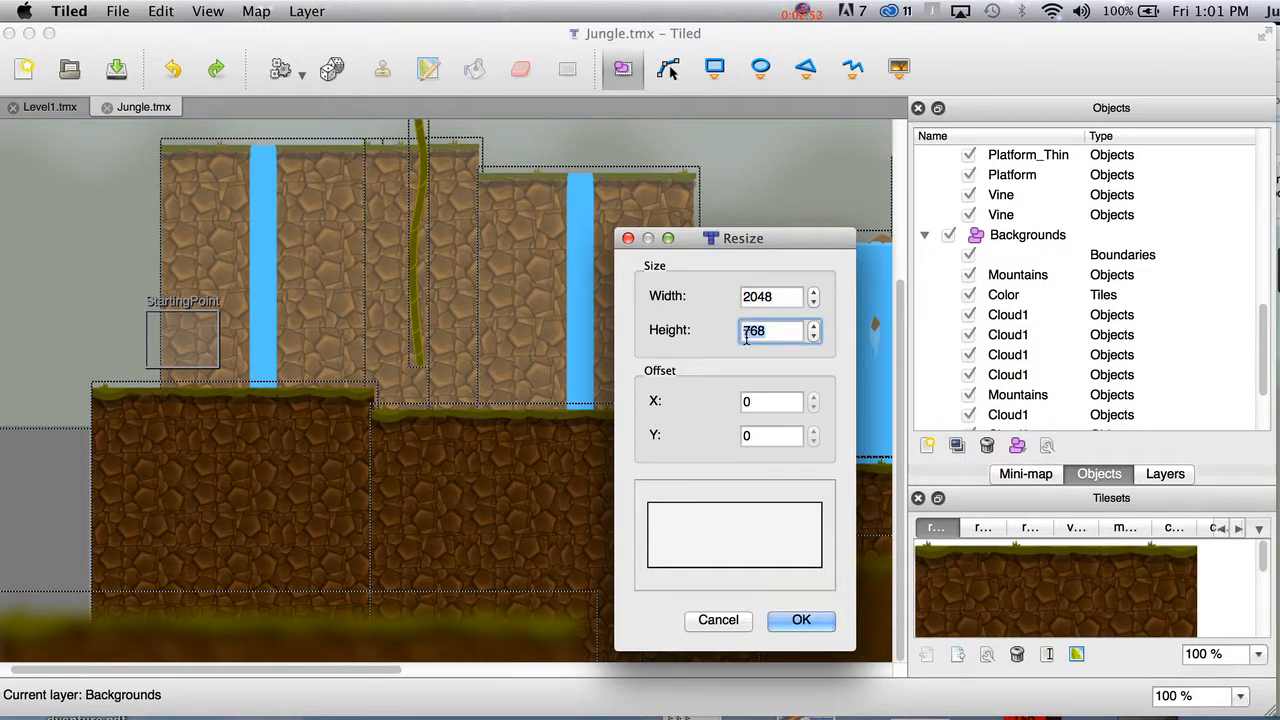
{"action": "type", "text": "900"}
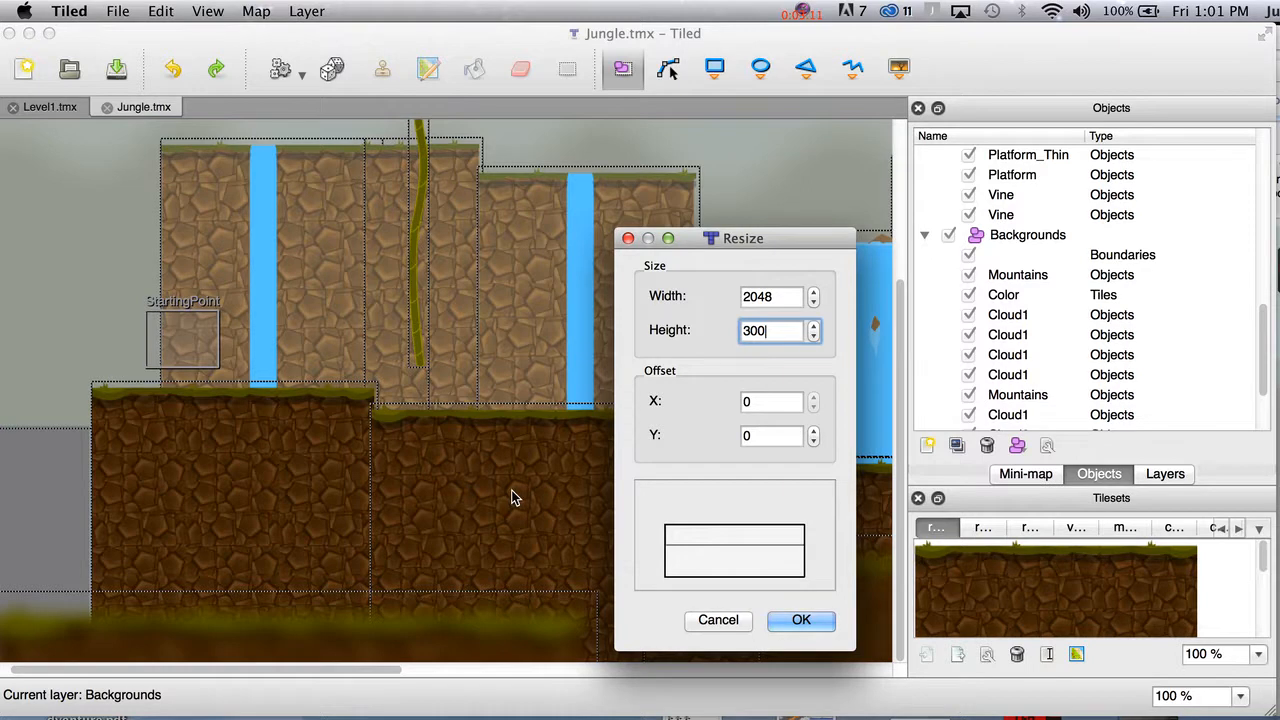
{"action": "key", "text": "super+z"}
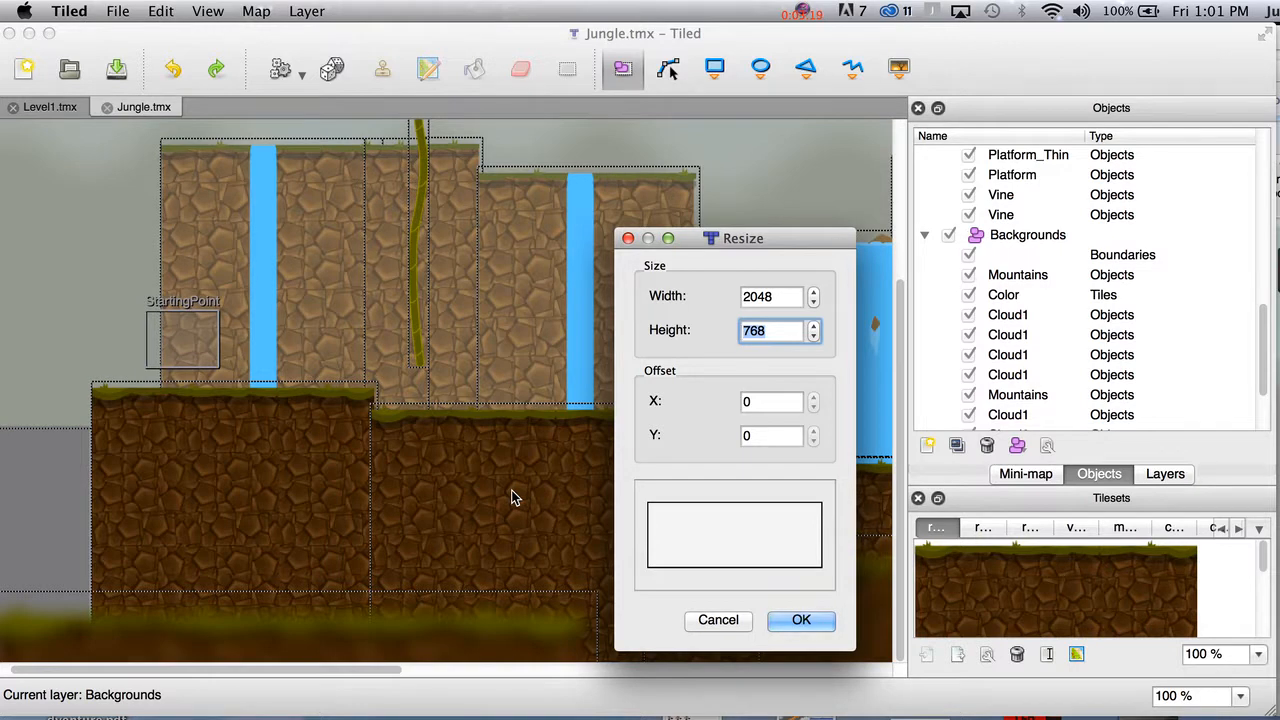
{"action": "left_click", "coordinate": [729, 621]}
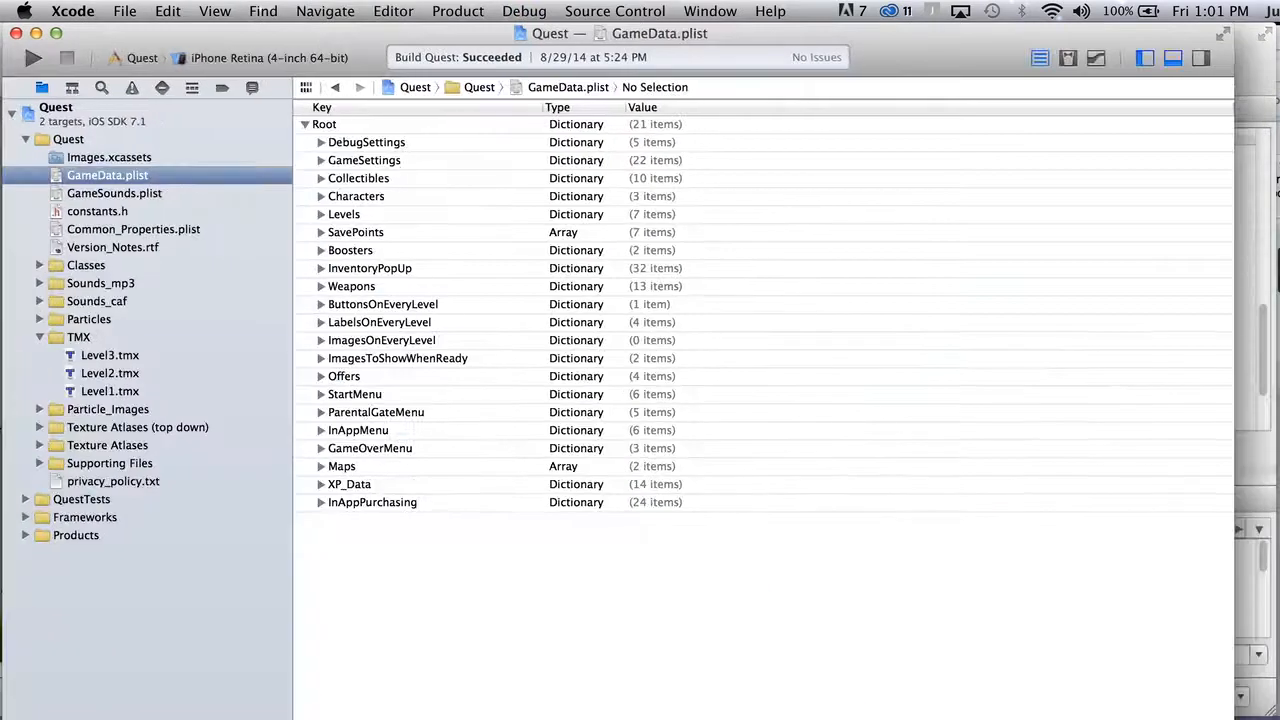
Switch to the Quest project in Xcode and inspect the map sizes in Level1.tmx and Level3.tmx.
{"action": "left_click", "coordinate": [131, 391]}
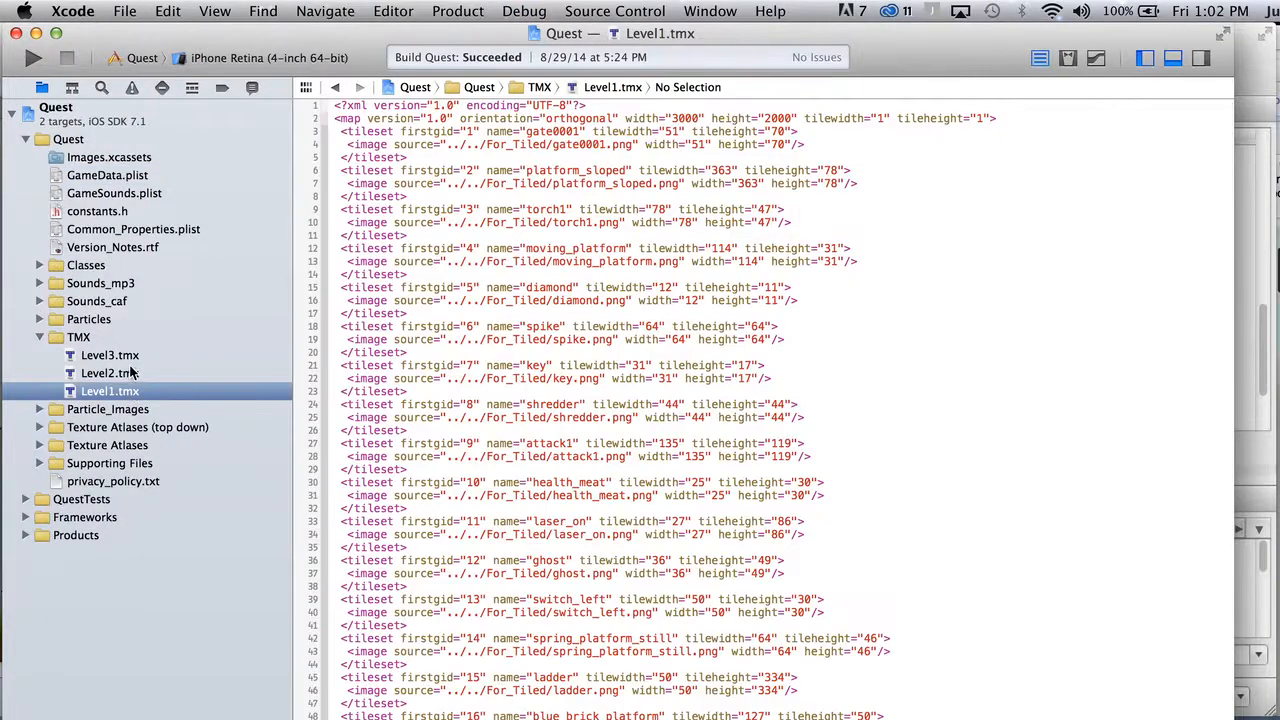
{"action": "left_click", "coordinate": [133, 358]}
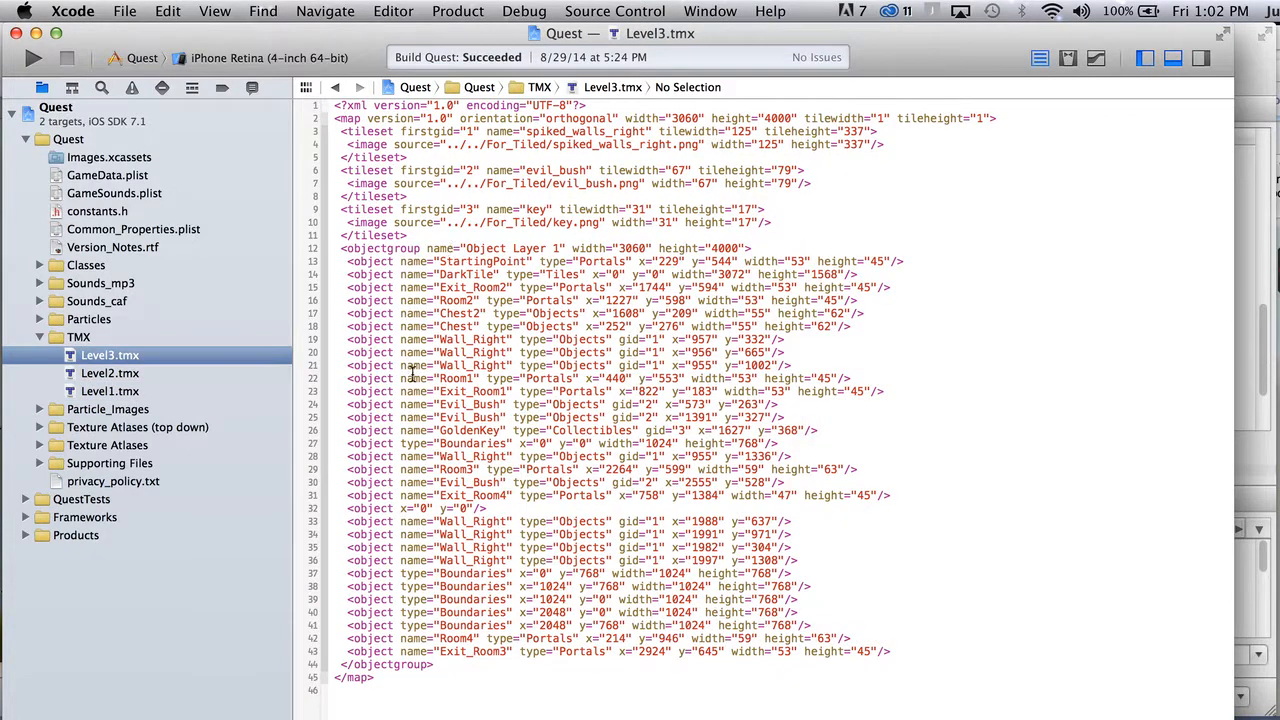
{"action": "left_click", "coordinate": [131, 392]}
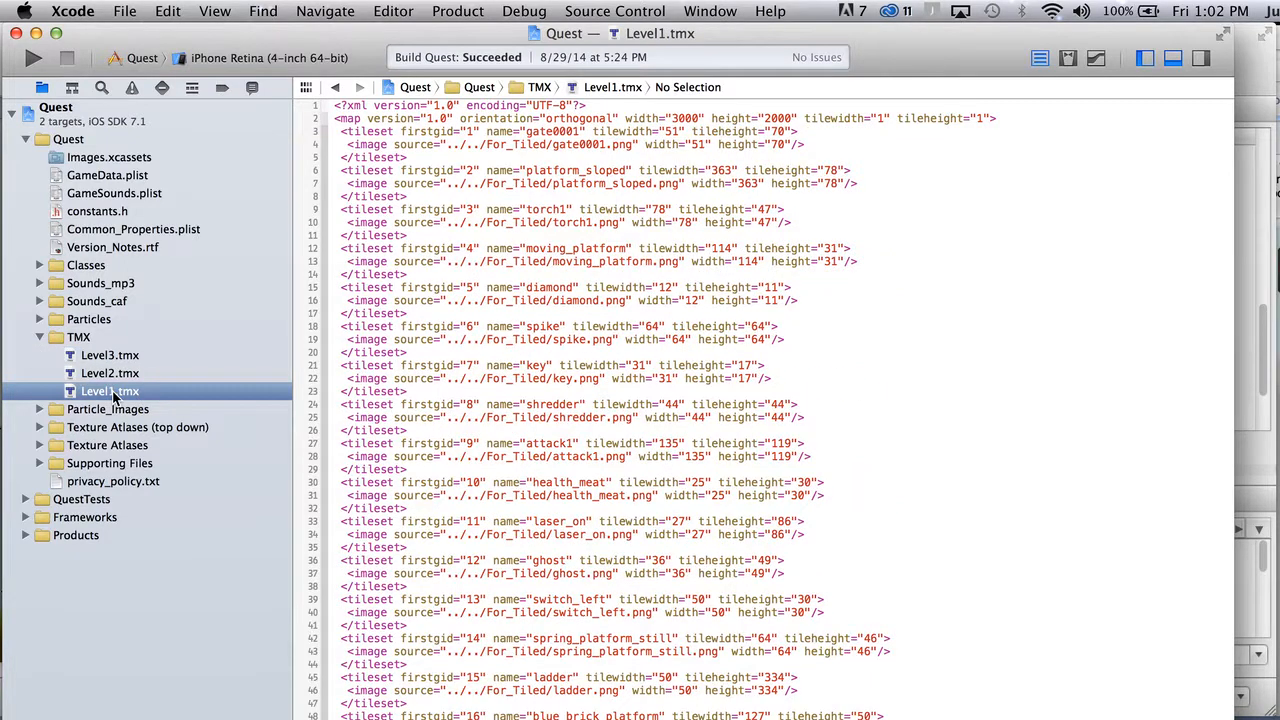
Reveal Level1.tmx in Finder and move the Finder window into view.
{"action": "right_click", "coordinate": [114, 397]}
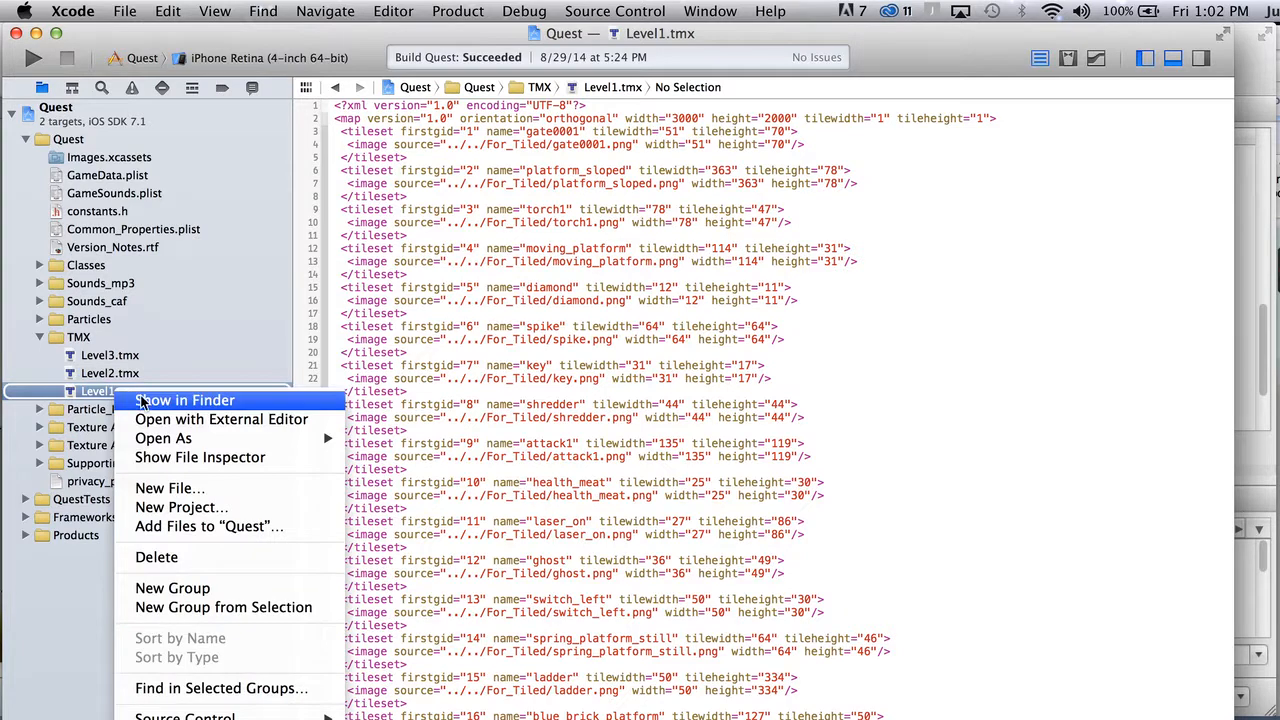
{"action": "left_click", "coordinate": [150, 401]}
{"action": "left_click_drag", "start_coordinate": [817, 457], "coordinate": [313, 320]}
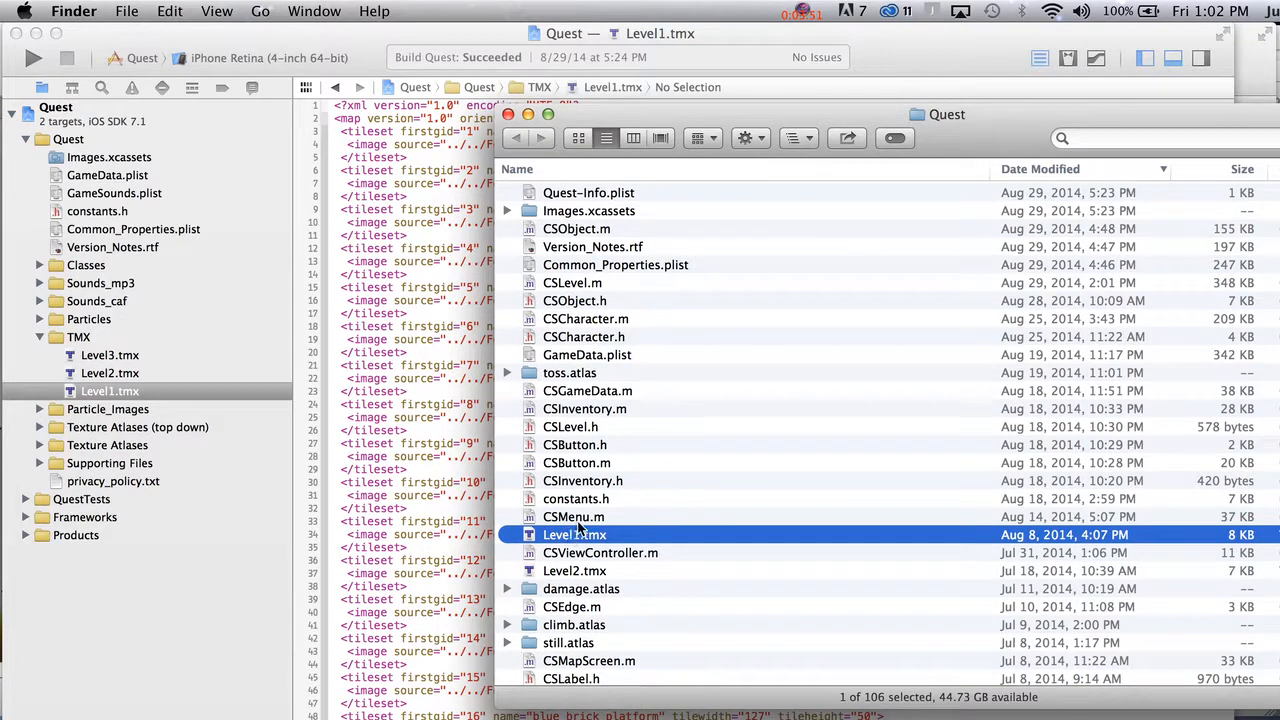
Duplicate Level1.tmx and rename the copy as Level4.tmx.
{"action": "key", "text": "super+d"}
{"action": "key", "text": "Return"}
{"action": "key", "text": "Right"}
{"action": "key", "text": "BackSpace"}
{"action": "key", "text": "BackSpace"}
{"action": "key", "text": "BackSpace"}
{"action": "key", "text": "BackSpace"}
{"action": "key", "text": "BackSpace"}
{"action": "key", "text": "BackSpace"}
{"action": "key", "text": "BackSpace"}
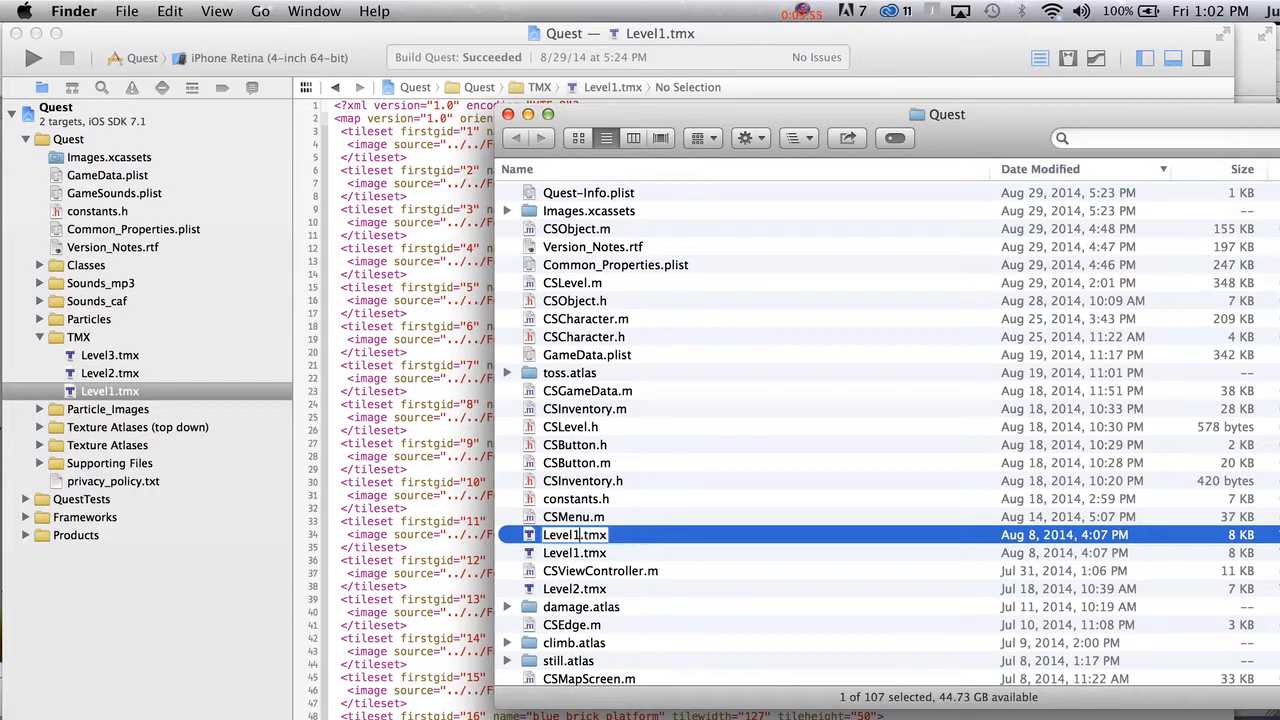
{"action": "key", "text": "BackSpace"}
{"action": "type", "text": "4"}
{"action": "key", "text": "Return"}
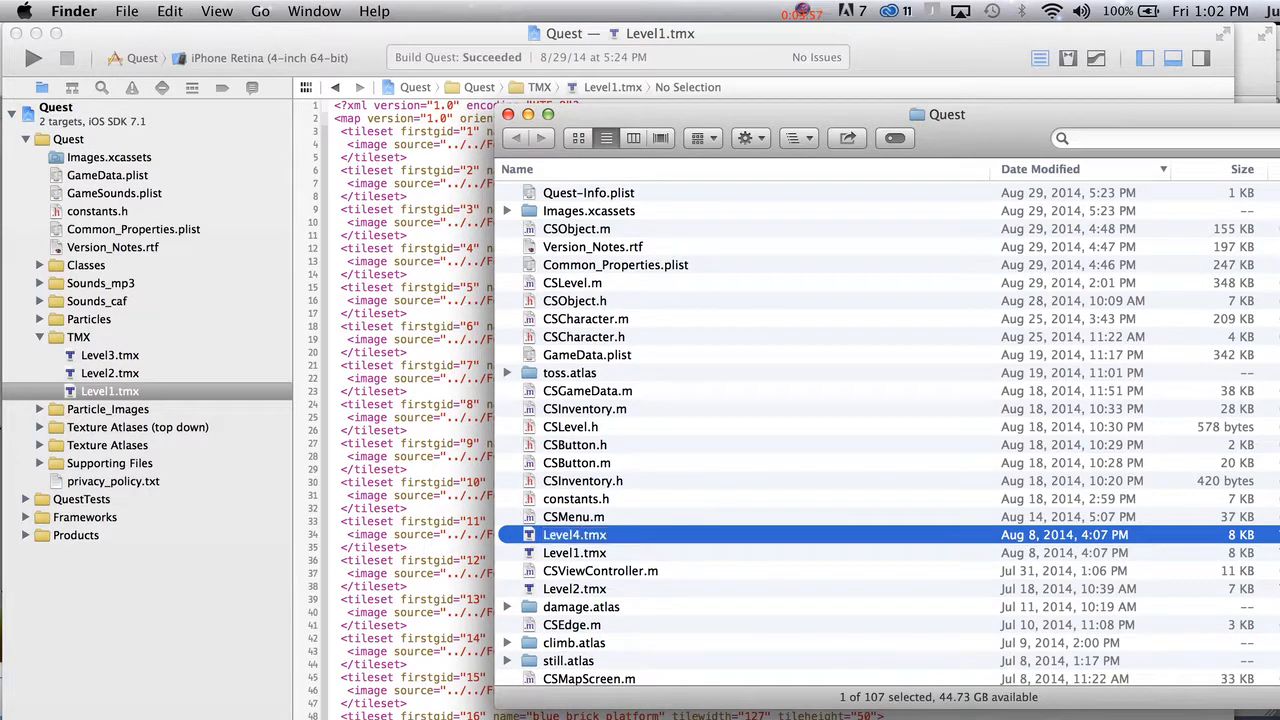
Add Level4.tmx to the project's TMX group for both the Quest and QuestTests targets, and open it.
{"action": "left_click_drag", "start_coordinate": [529, 553], "coordinate": [88, 360]}
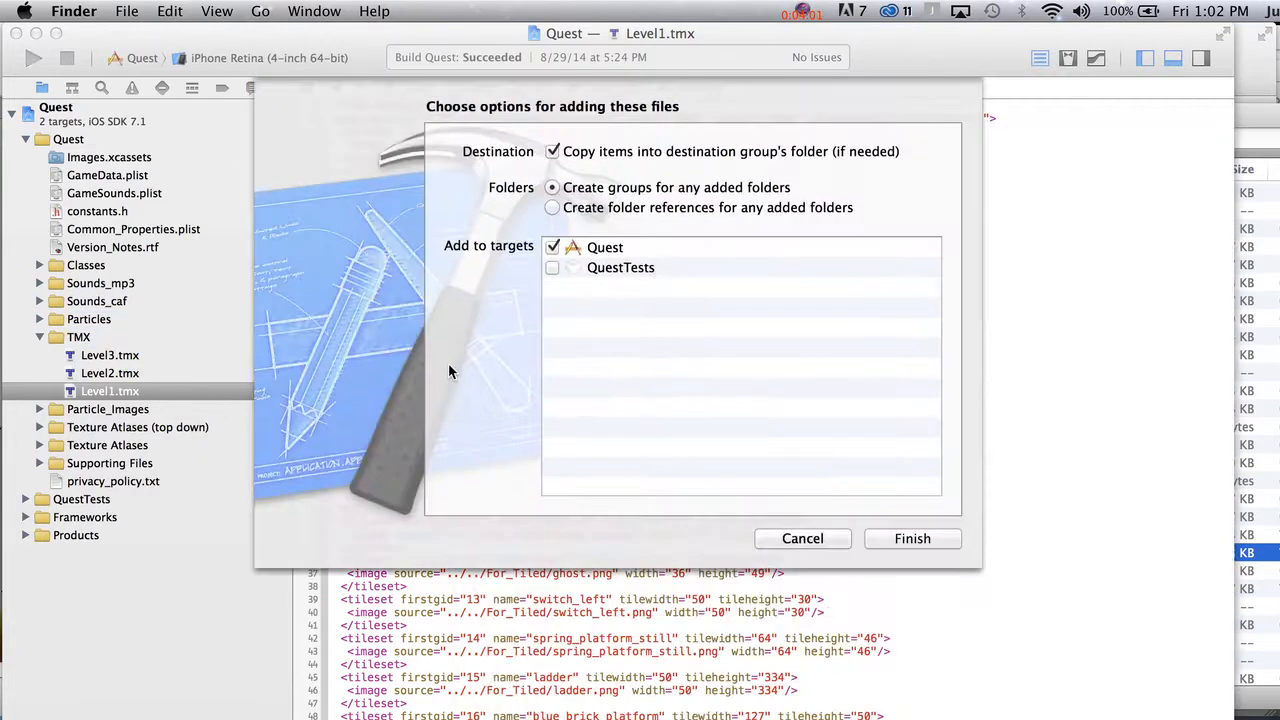
{"action": "left_click", "coordinate": [552, 267]}
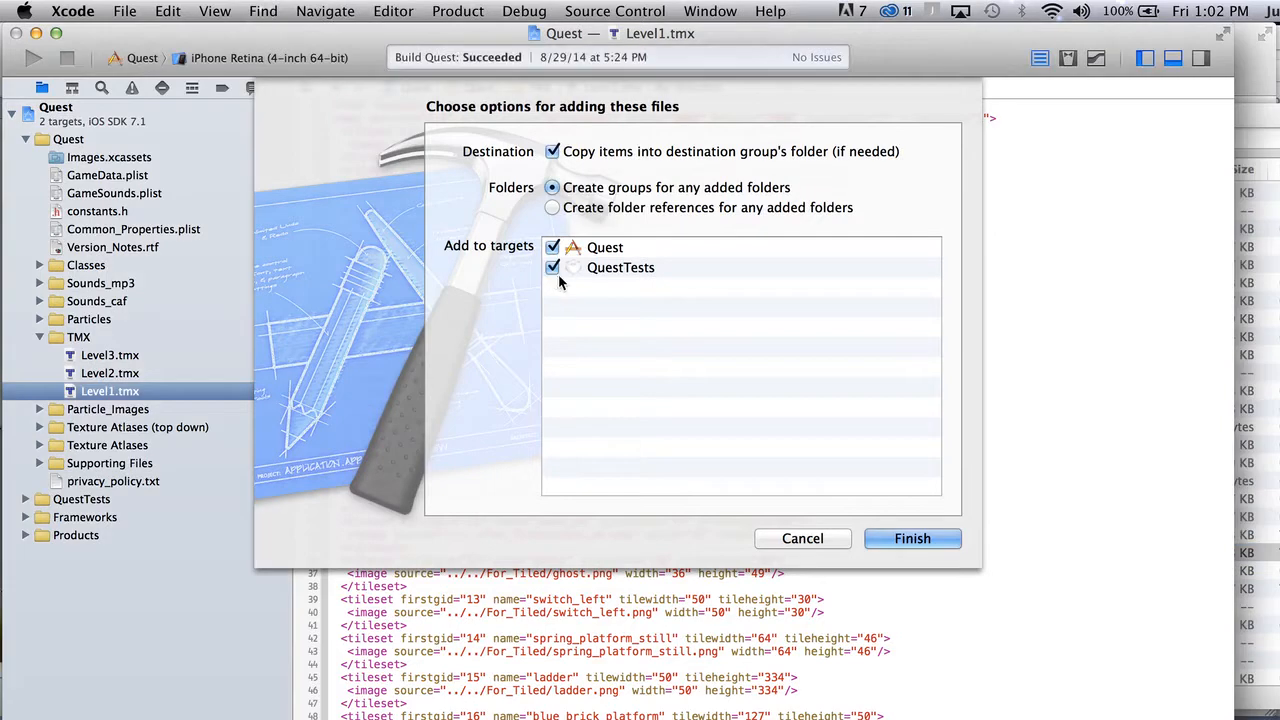
{"action": "left_click", "coordinate": [880, 536]}
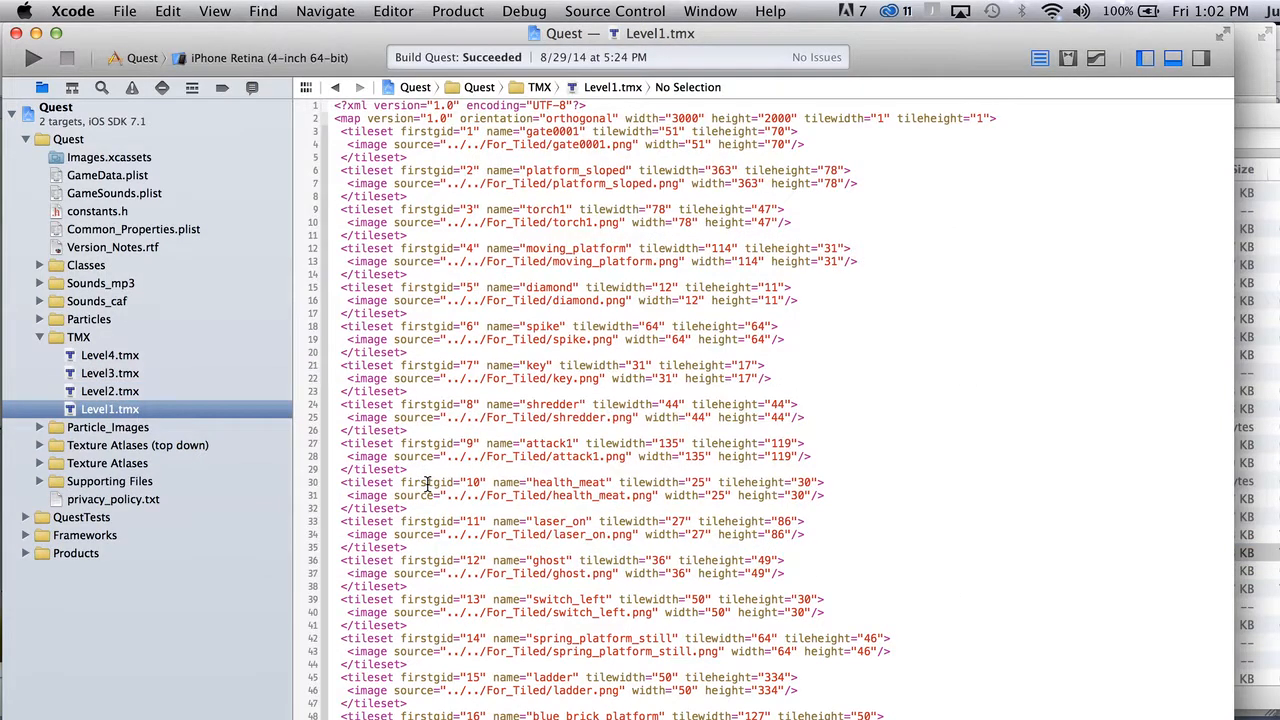
{"action": "left_click", "coordinate": [129, 364]}
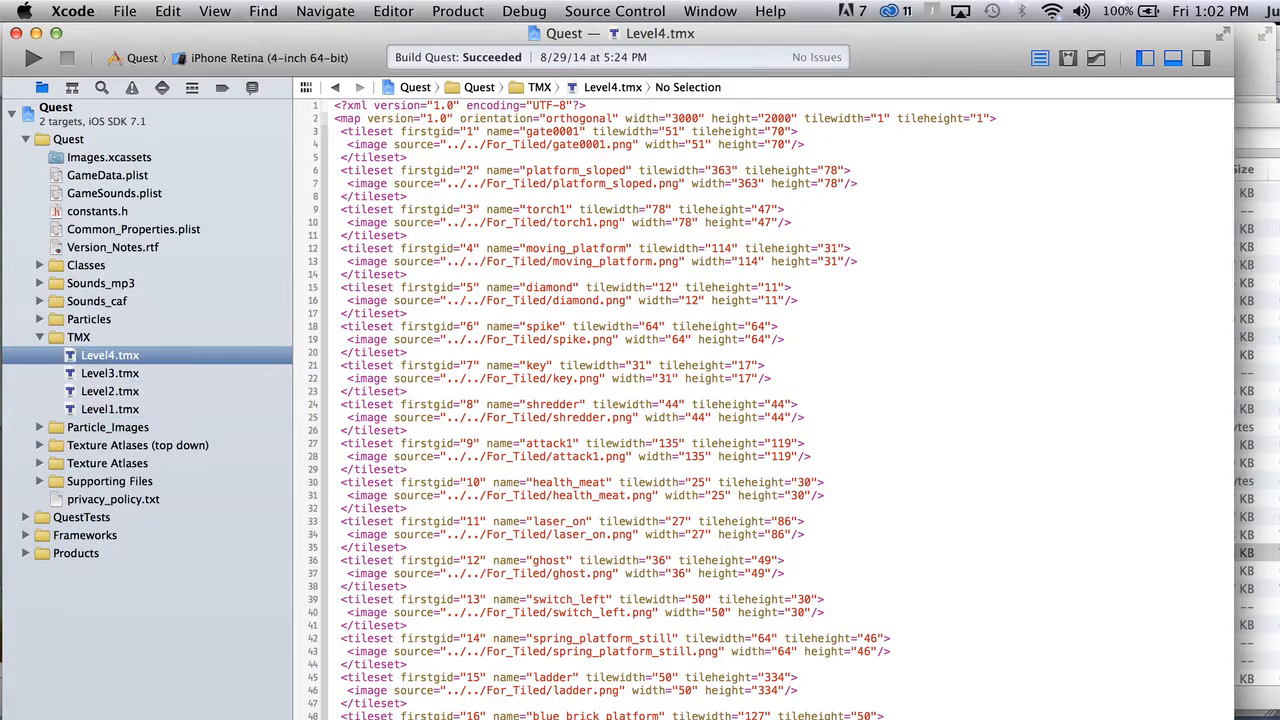
Switch to Tiled, look over the Level4.tmx map, close it and return to Xcode.
{"action": "key", "text": "super+Tab"}
{"action": "scroll", "coordinate": [607, 347], "scroll_direction": "right", "scroll_amount": 5}
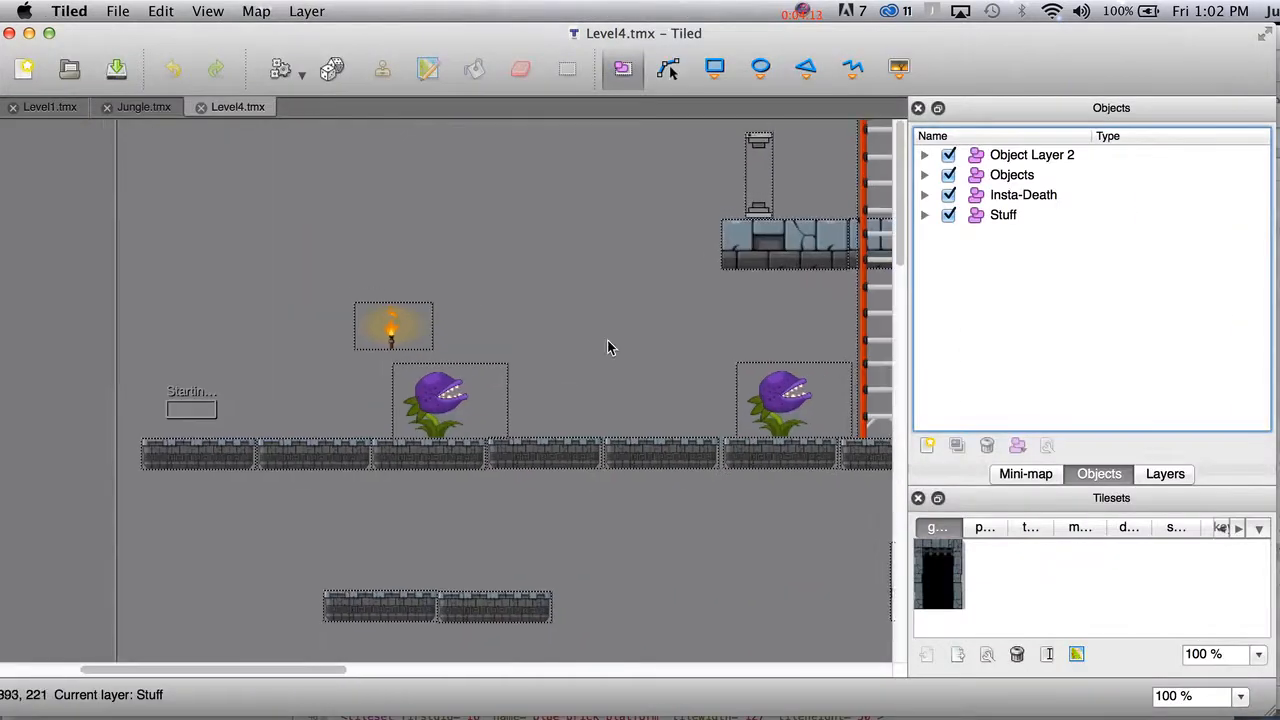
{"action": "scroll", "coordinate": [607, 347], "scroll_direction": "right", "scroll_amount": 3}
{"action": "scroll", "coordinate": [607, 347], "scroll_direction": "left", "scroll_amount": 6}
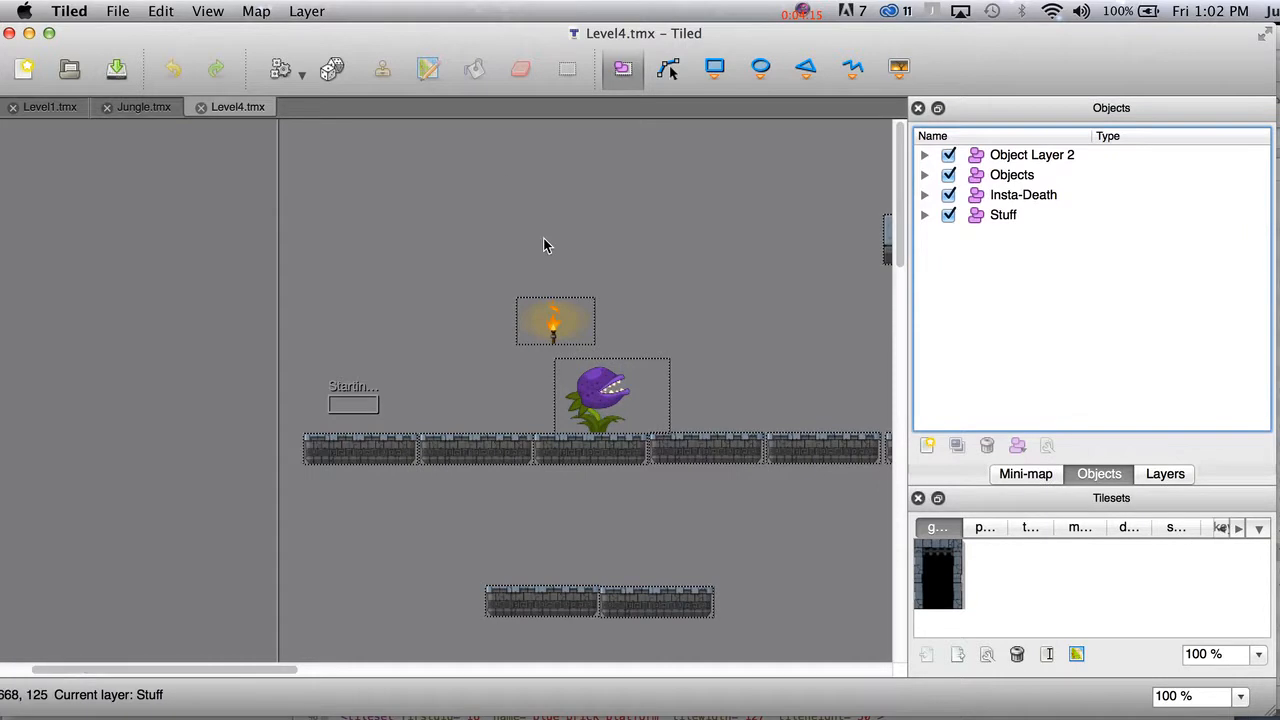
{"action": "scroll", "coordinate": [543, 245], "scroll_direction": "down", "scroll_amount": 5}
{"action": "scroll", "coordinate": [543, 245], "scroll_direction": "left", "scroll_amount": 2}
{"action": "scroll", "coordinate": [543, 245], "scroll_direction": "up", "scroll_amount": 5}
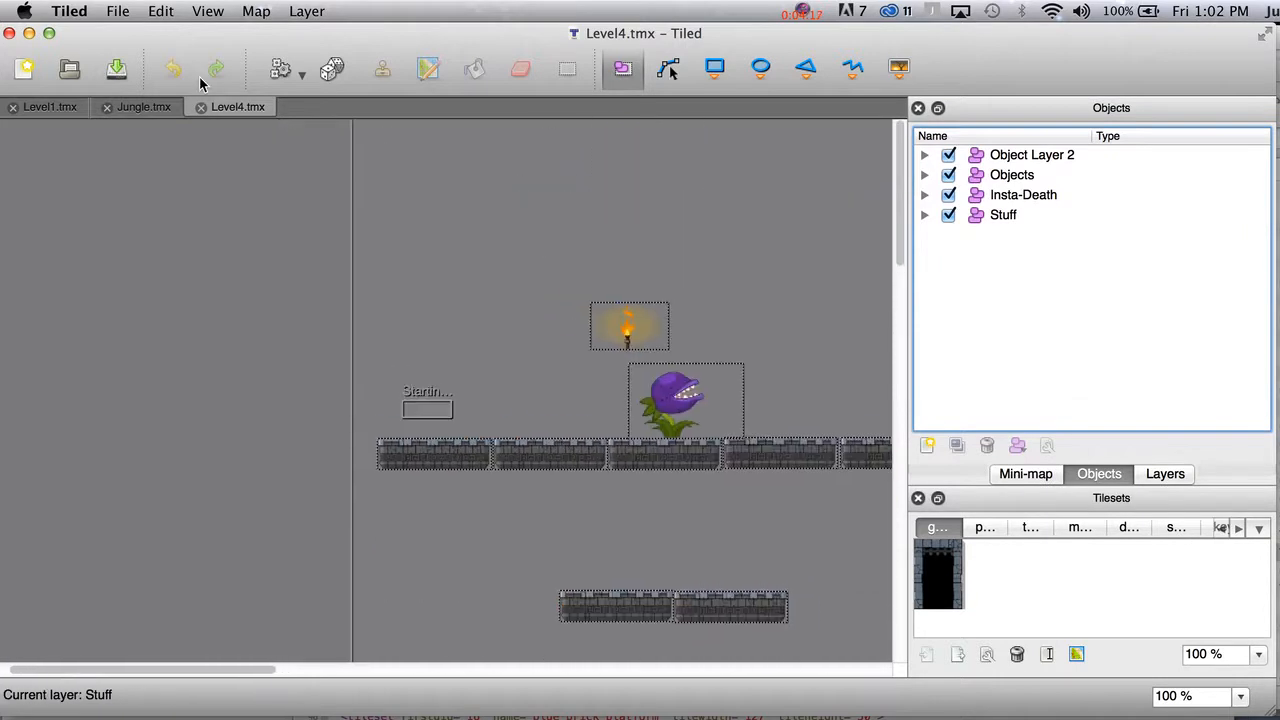
{"action": "left_click", "coordinate": [201, 108]}
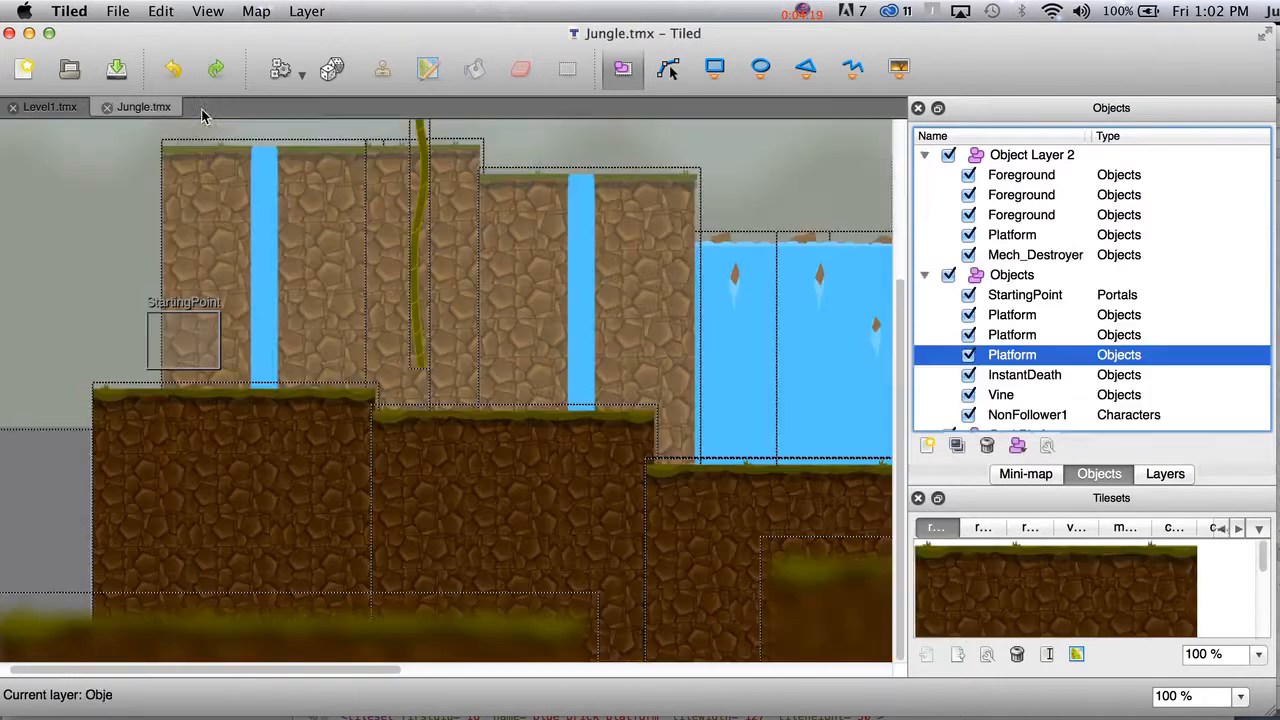
{"action": "key", "text": "super+Tab"}
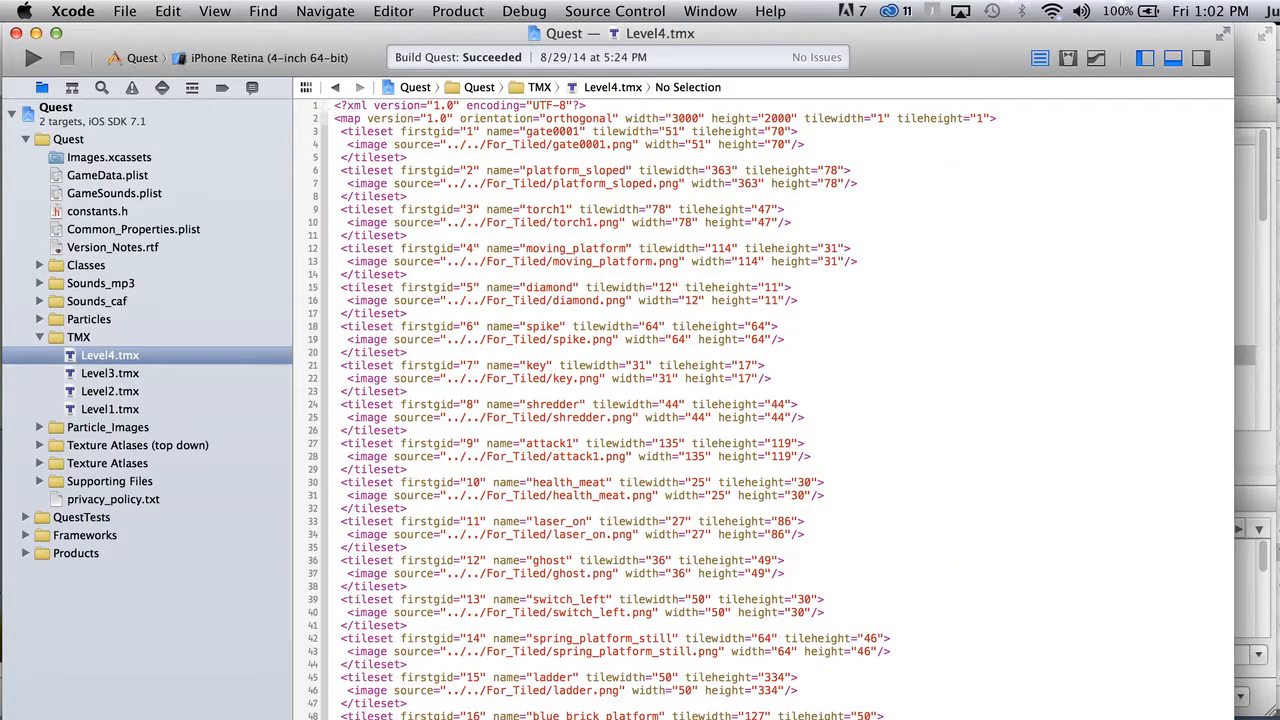
Switch to Tiled and create a new orthogonal map 2048 tiles wide and 768 tiles high with 1 px tiles.
{"action": "key", "text": "super+Tab"}
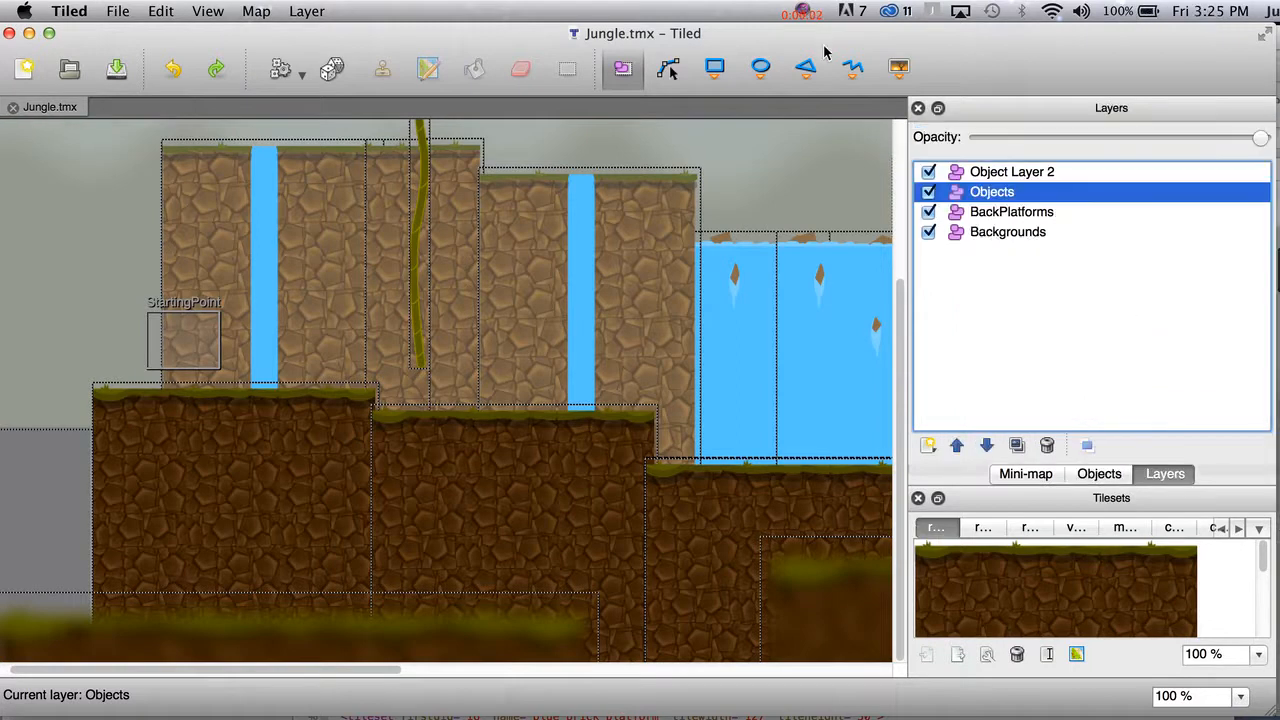
{"action": "left_click", "coordinate": [119, 11]}
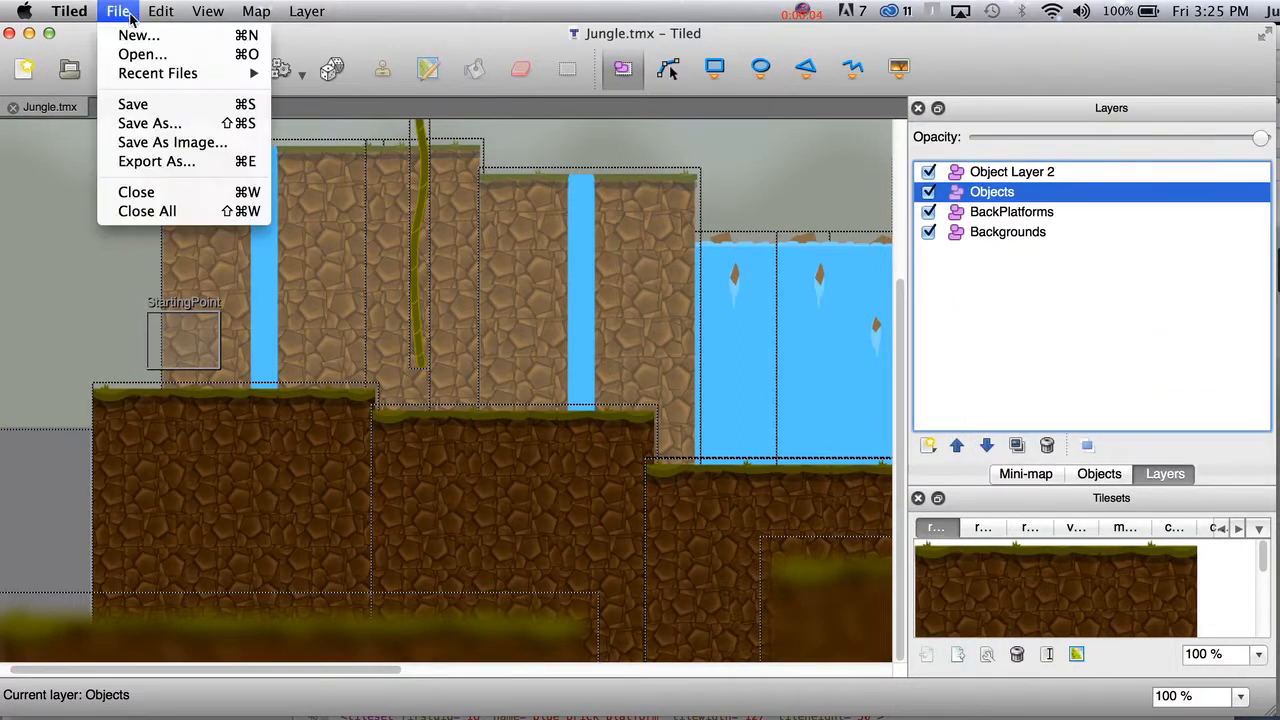
{"action": "left_click", "coordinate": [126, 37]}
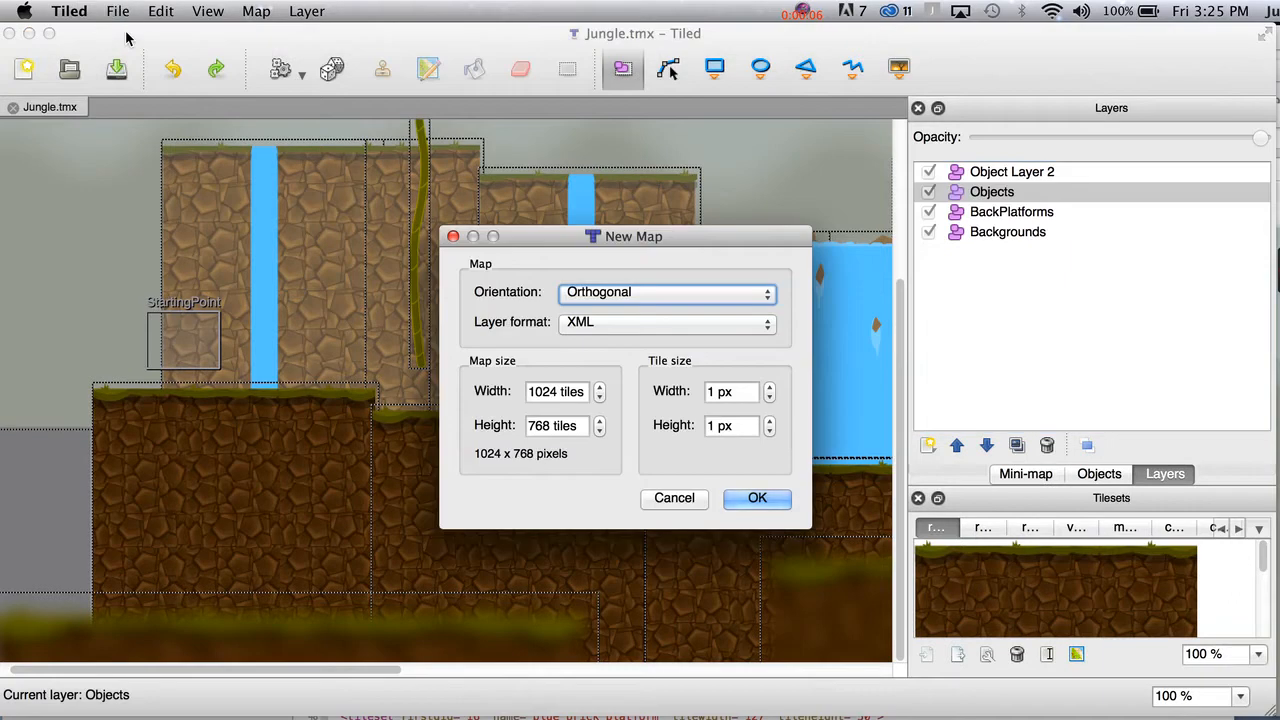
{"action": "double_click", "coordinate": [539, 393]}
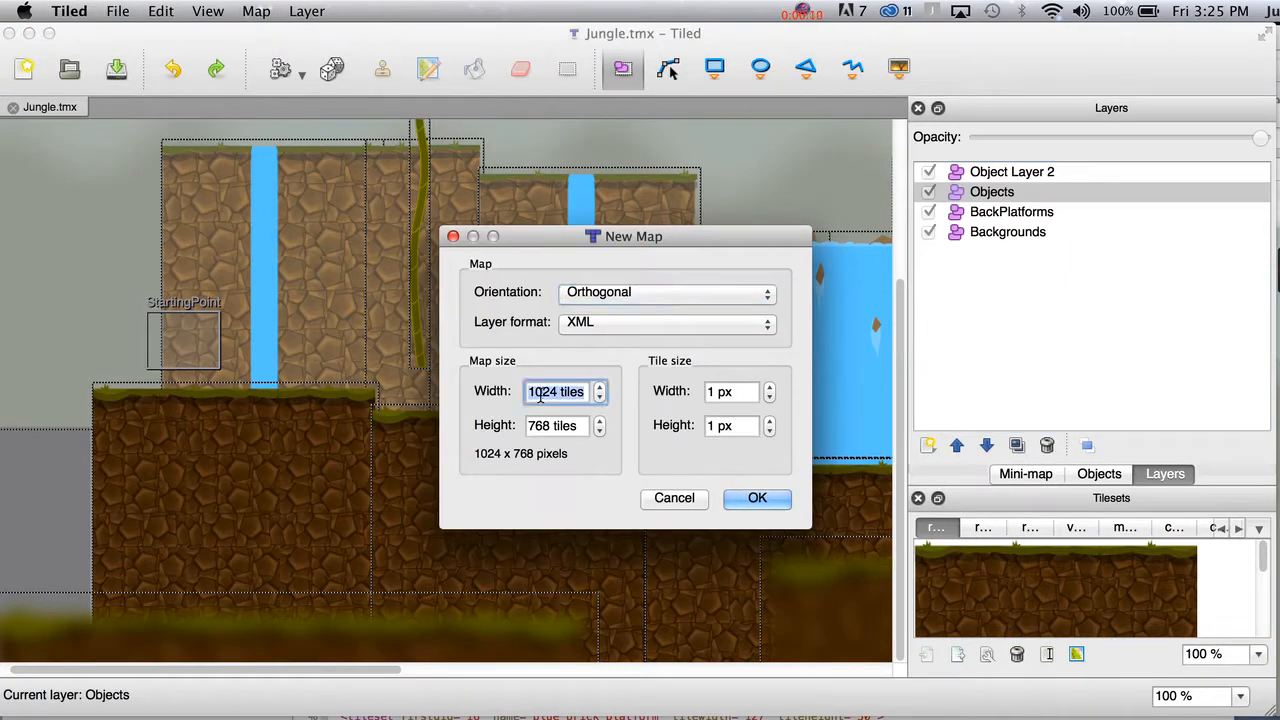
{"action": "left_click", "coordinate": [540, 394]}
{"action": "left_click_drag", "start_coordinate": [556, 394], "coordinate": [515, 397]}
{"action": "type", "text": "2048"}
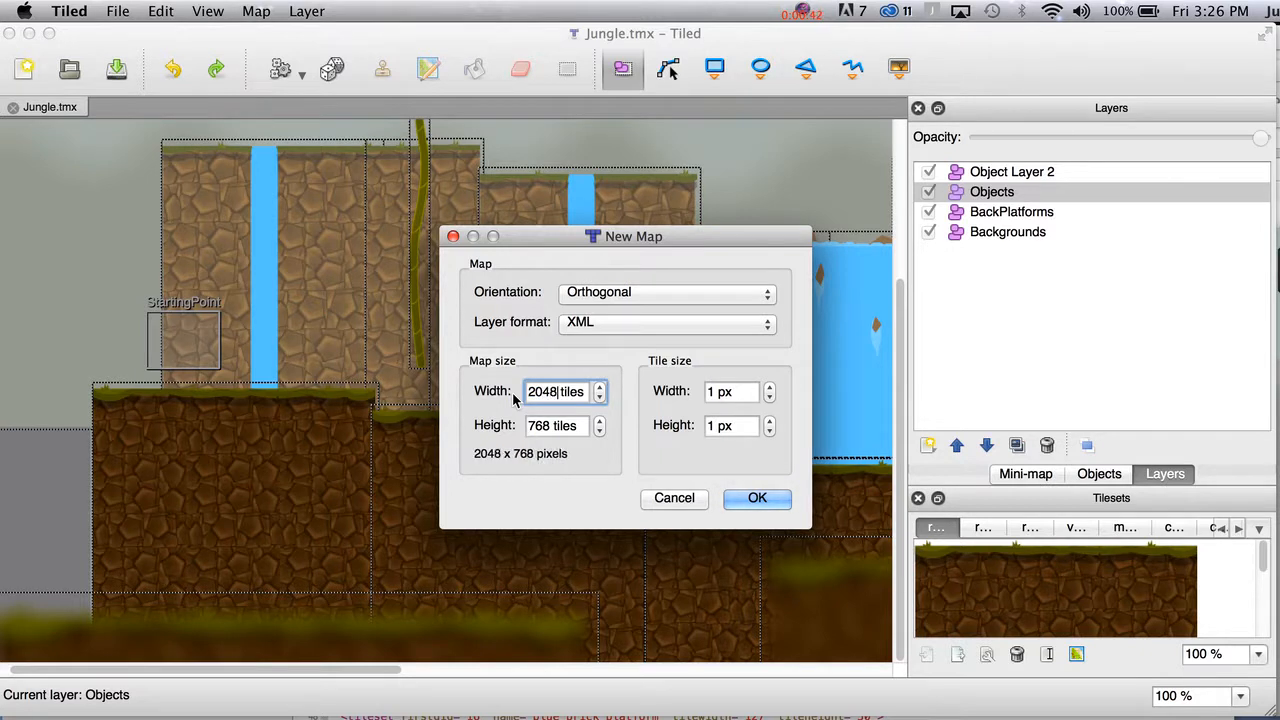
{"action": "key", "text": "Tab"}
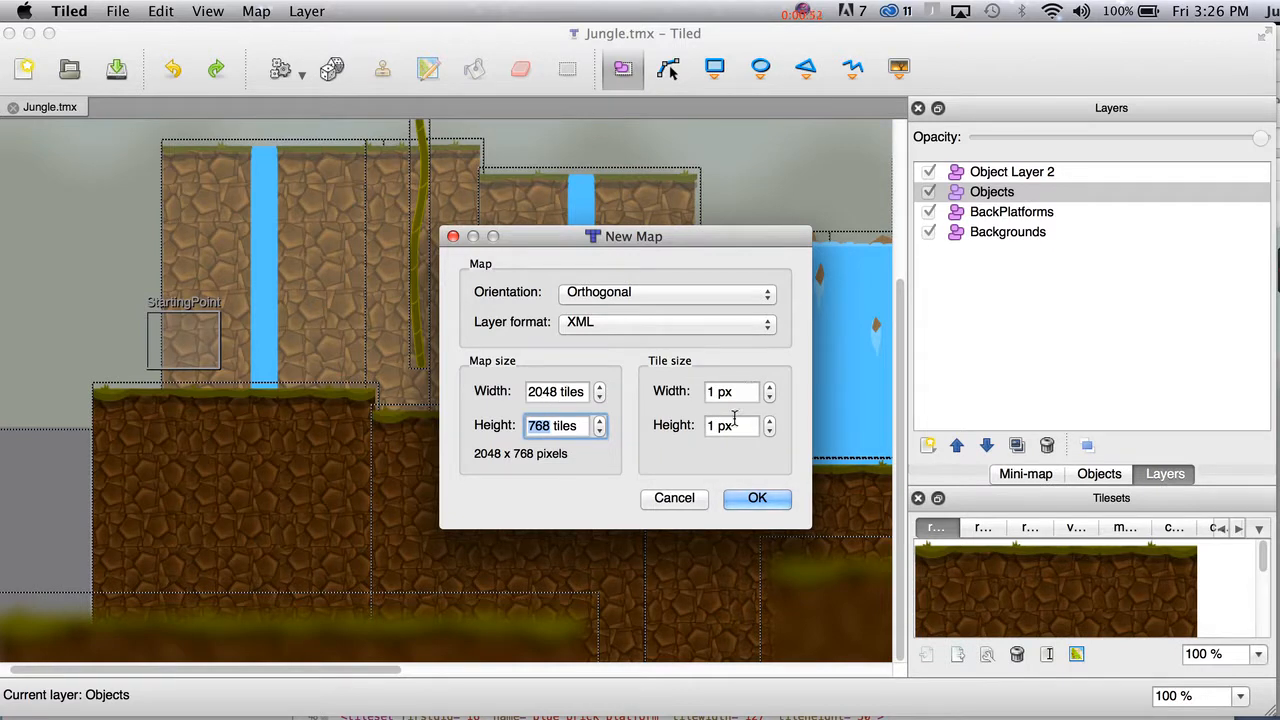
{"action": "left_click", "coordinate": [765, 500]}
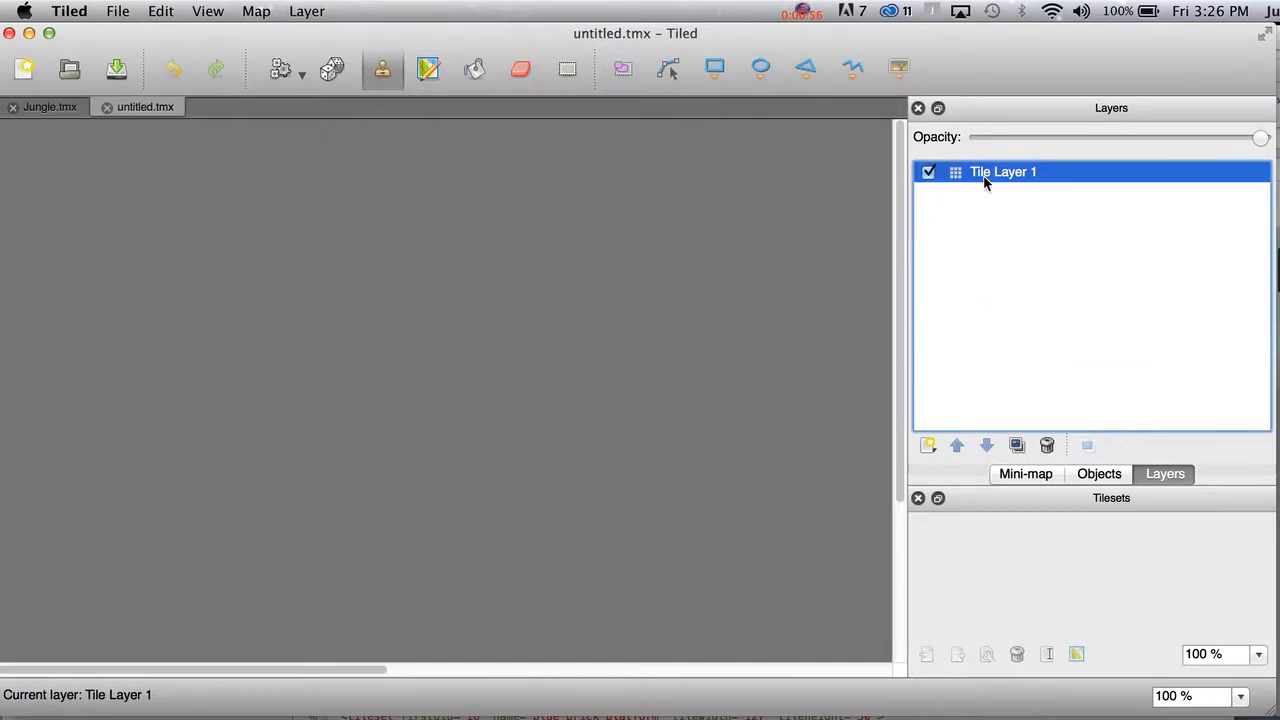
Delete Tile Layer 1 from the new map and save the map as Level5.tmx in the Quest folder.
{"action": "left_click", "coordinate": [1047, 445]}
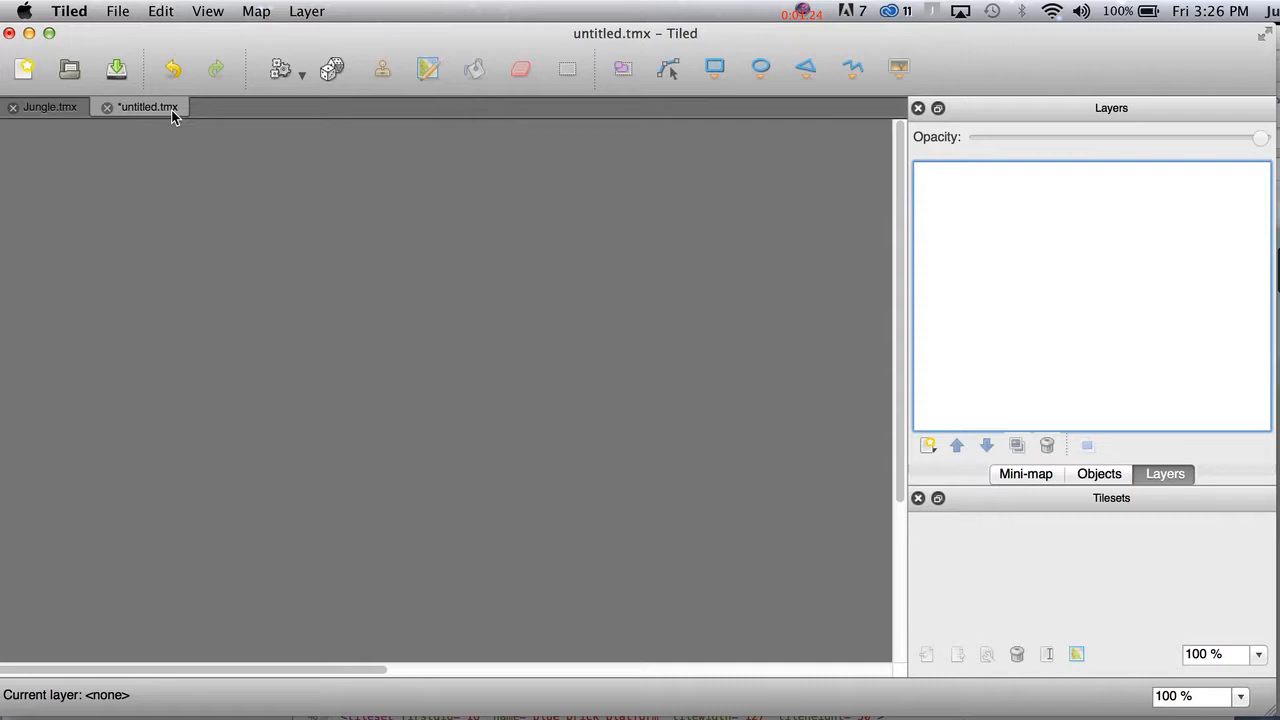
{"action": "key", "text": "super+shift+s"}
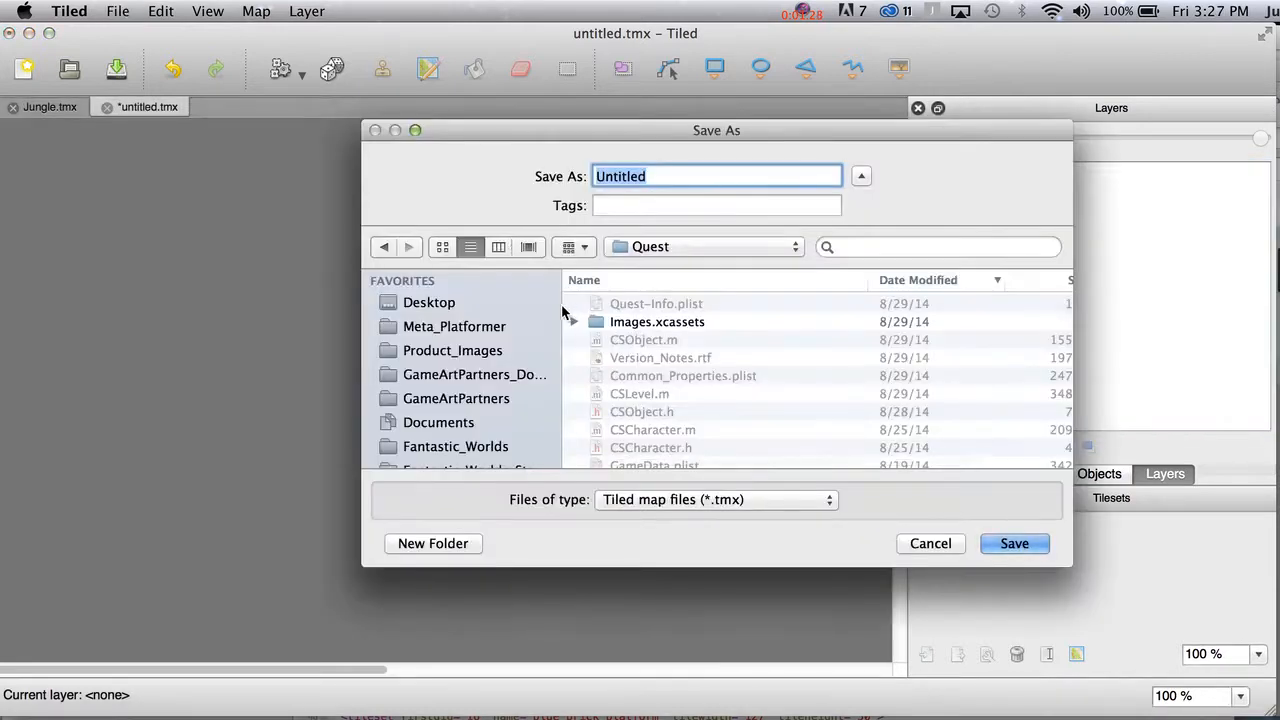
{"action": "left_click", "coordinate": [673, 246]}
{"action": "left_click", "coordinate": [688, 248]}
{"action": "type", "text": "Level"}
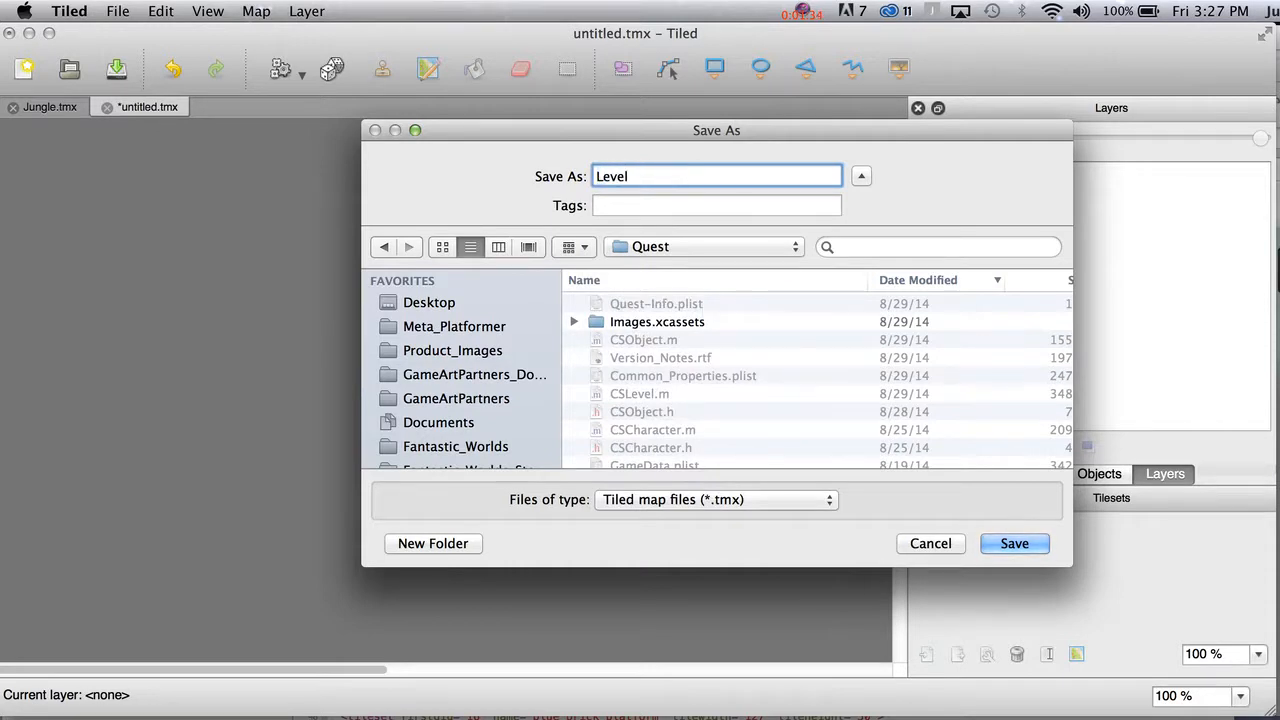
{"action": "type", "text": "5.tmx"}
{"action": "key", "text": "Return"}
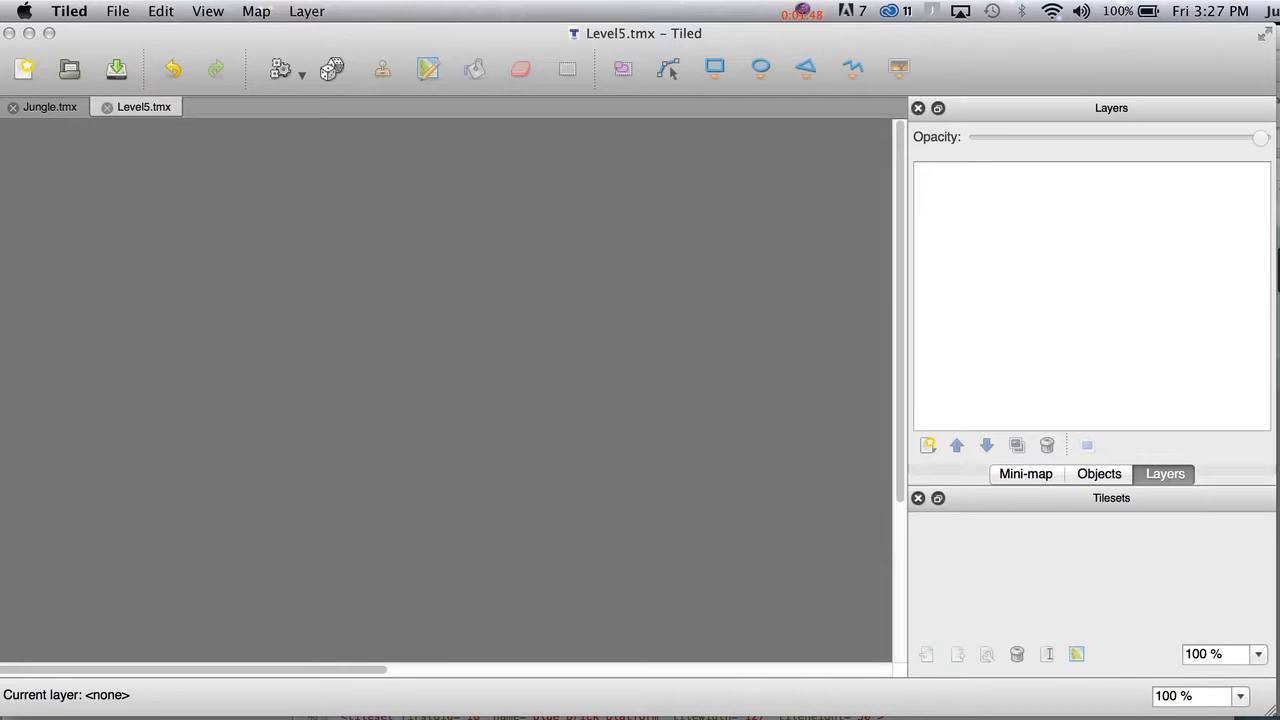
Switch to Xcode, reveal Level4.tmx in Finder, and add Level5.tmx to the TMX group for both targets.
{"action": "key", "text": "super+Tab"}
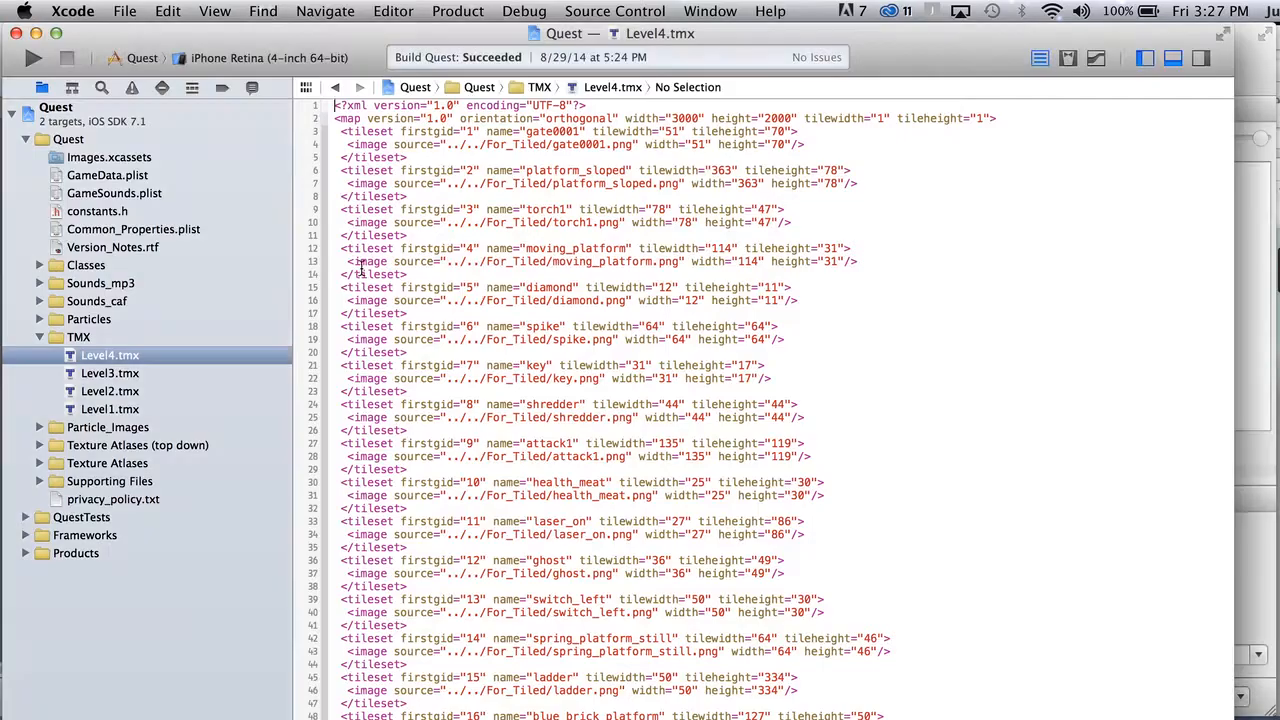
{"action": "right_click", "coordinate": [125, 354]}
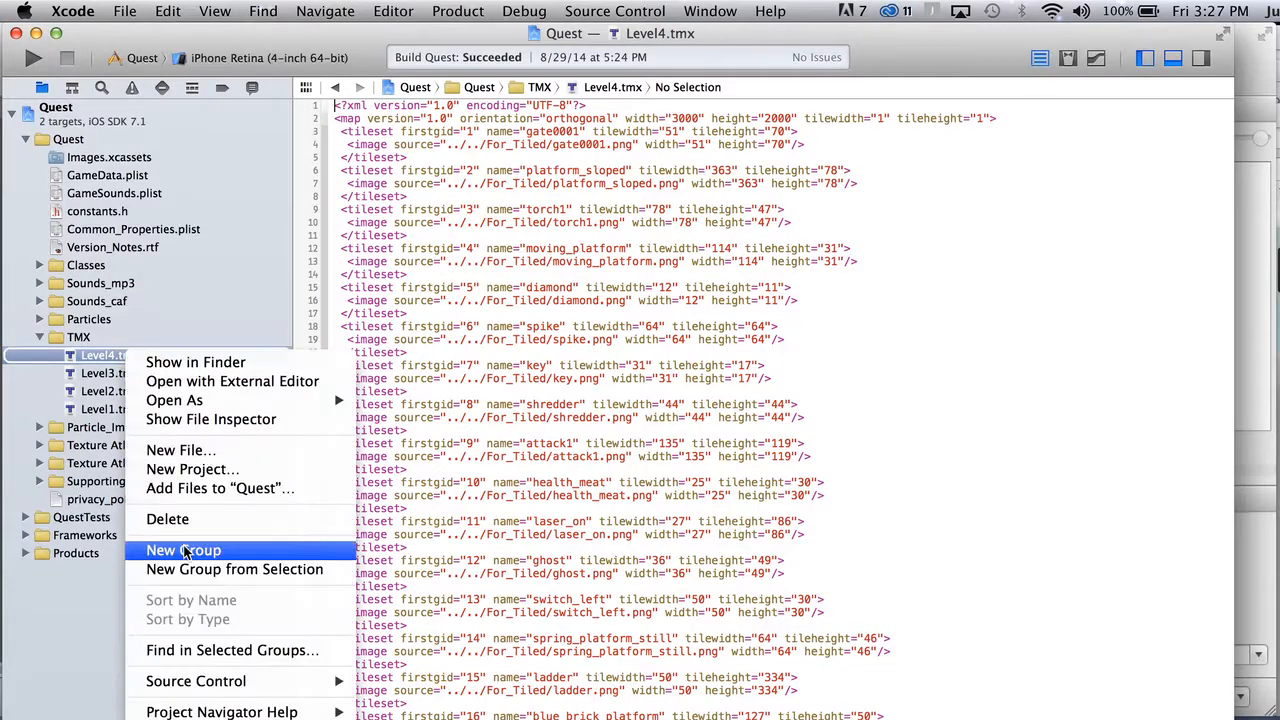
{"action": "left_click", "coordinate": [198, 363]}
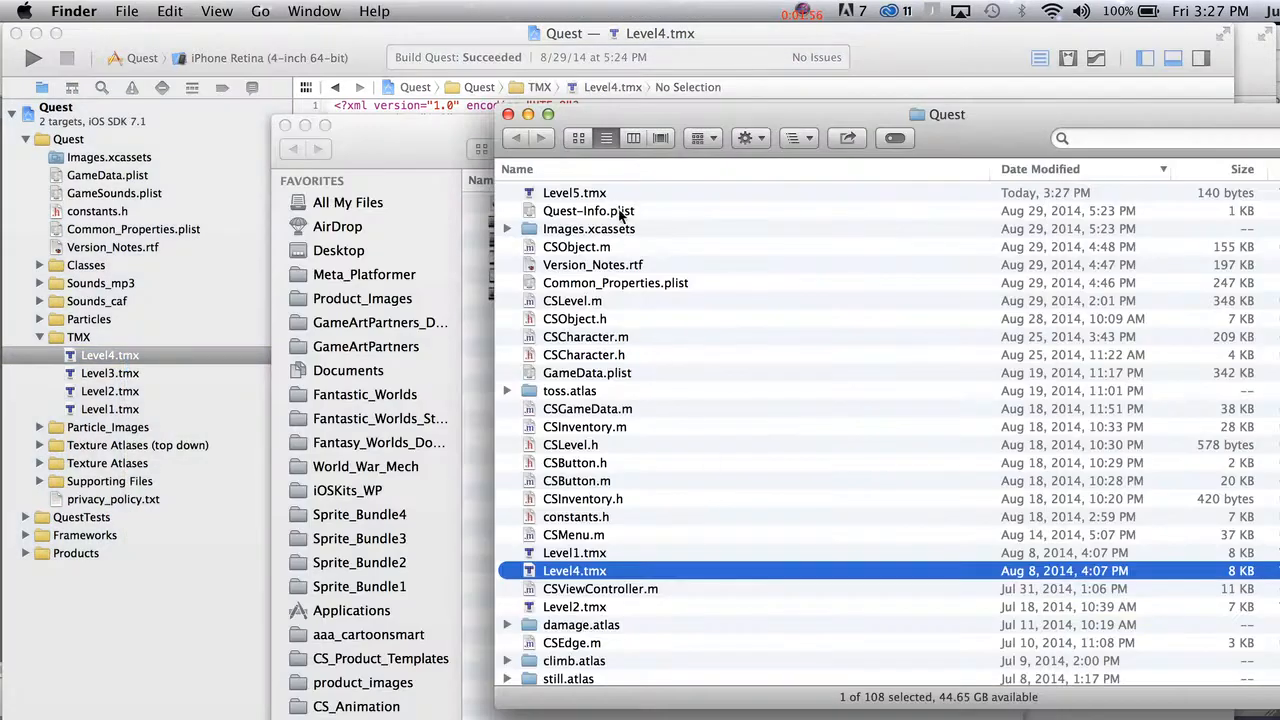
{"action": "left_click_drag", "start_coordinate": [600, 203], "coordinate": [103, 356]}
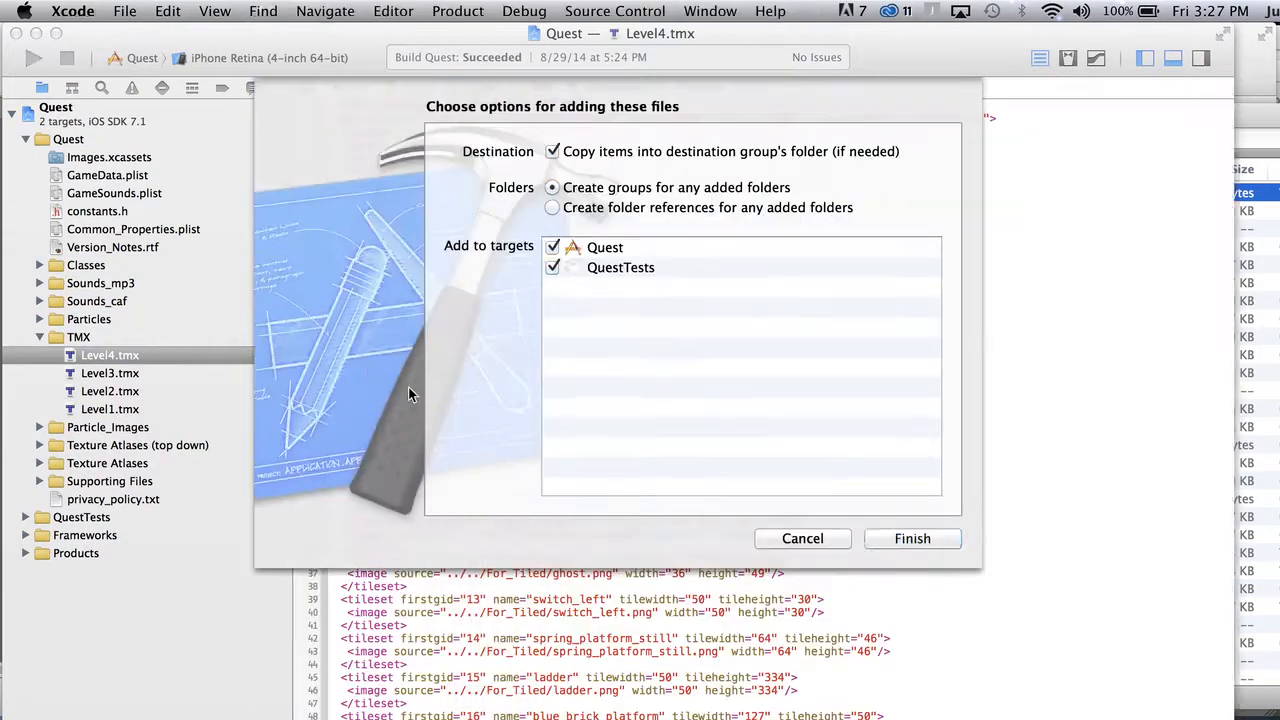
{"action": "left_click", "coordinate": [910, 538]}
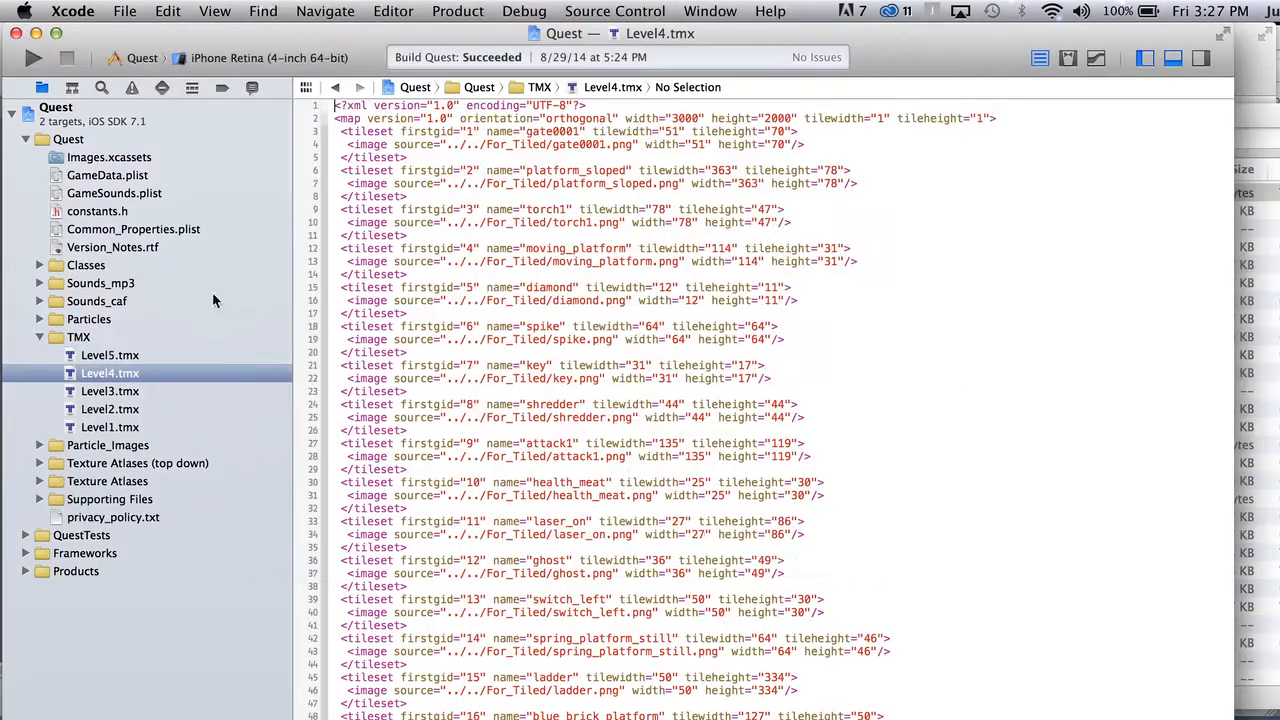
Inspect the XML content of Level5.tmx in Xcode and check its file size in Finder.
{"action": "left_click", "coordinate": [132, 358]}
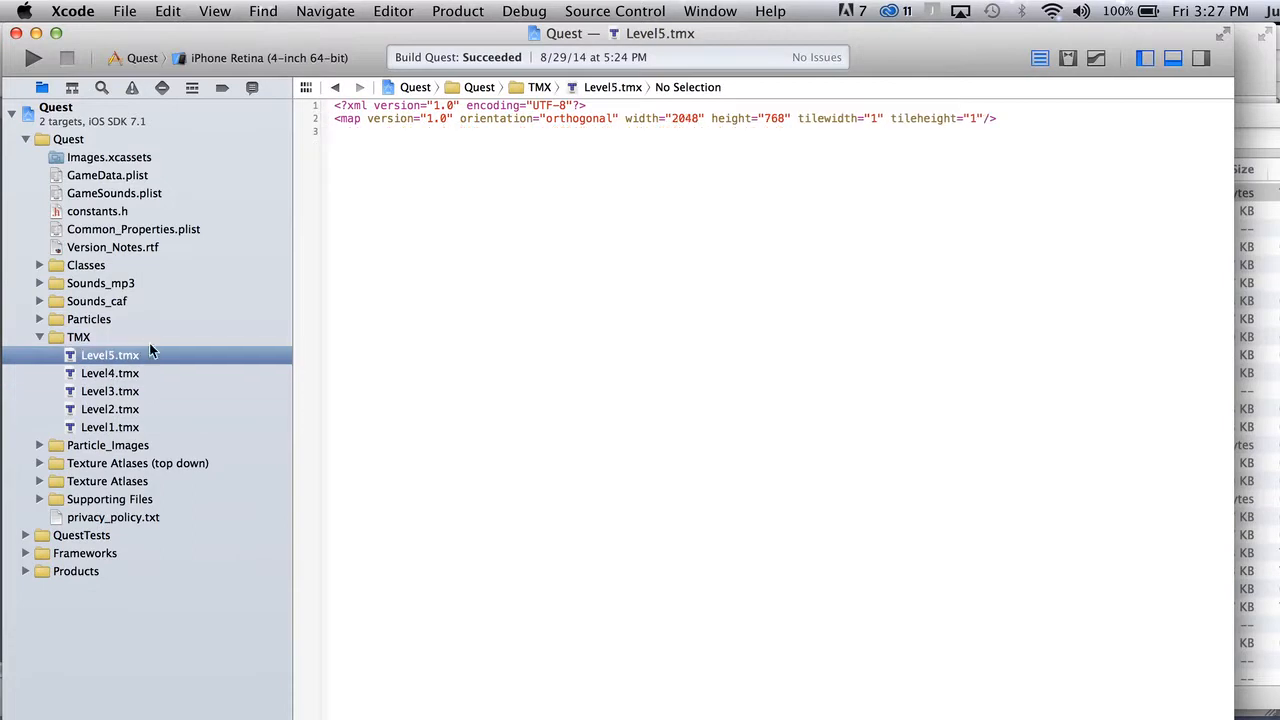
{"action": "left_click", "coordinate": [586, 206]}
{"action": "key", "text": "super+a"}
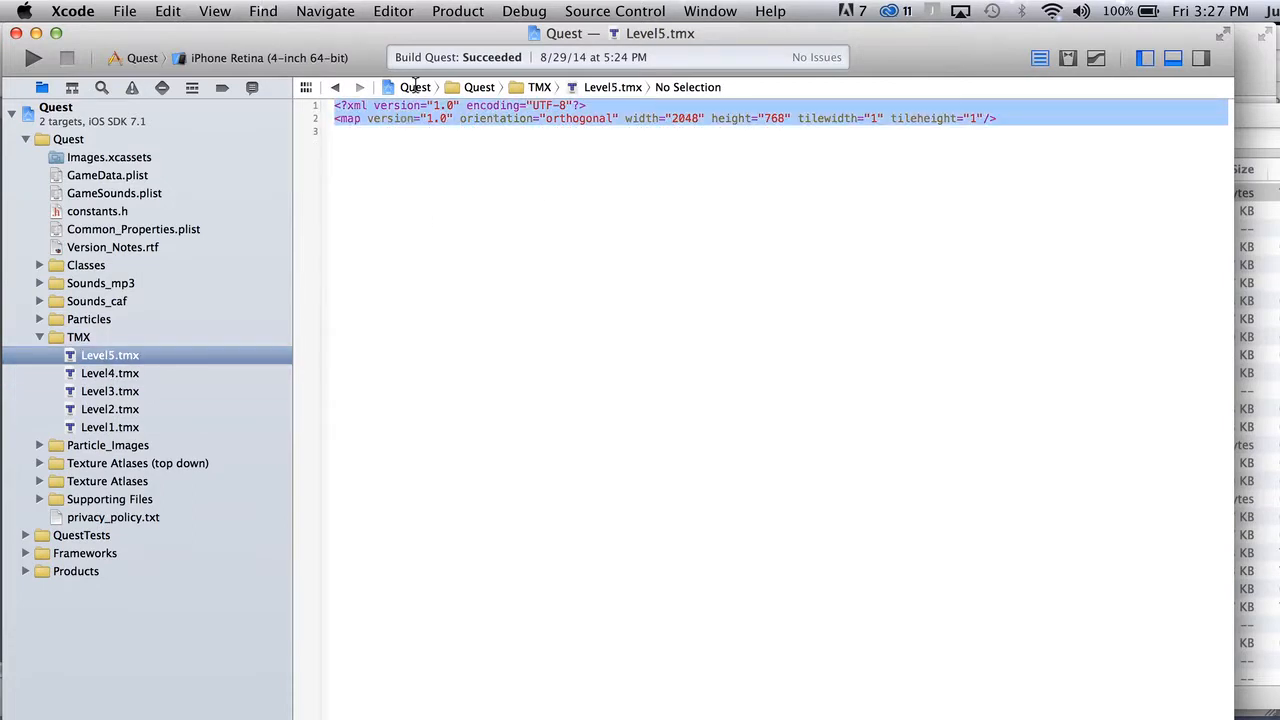
{"action": "left_click", "coordinate": [1266, 114]}
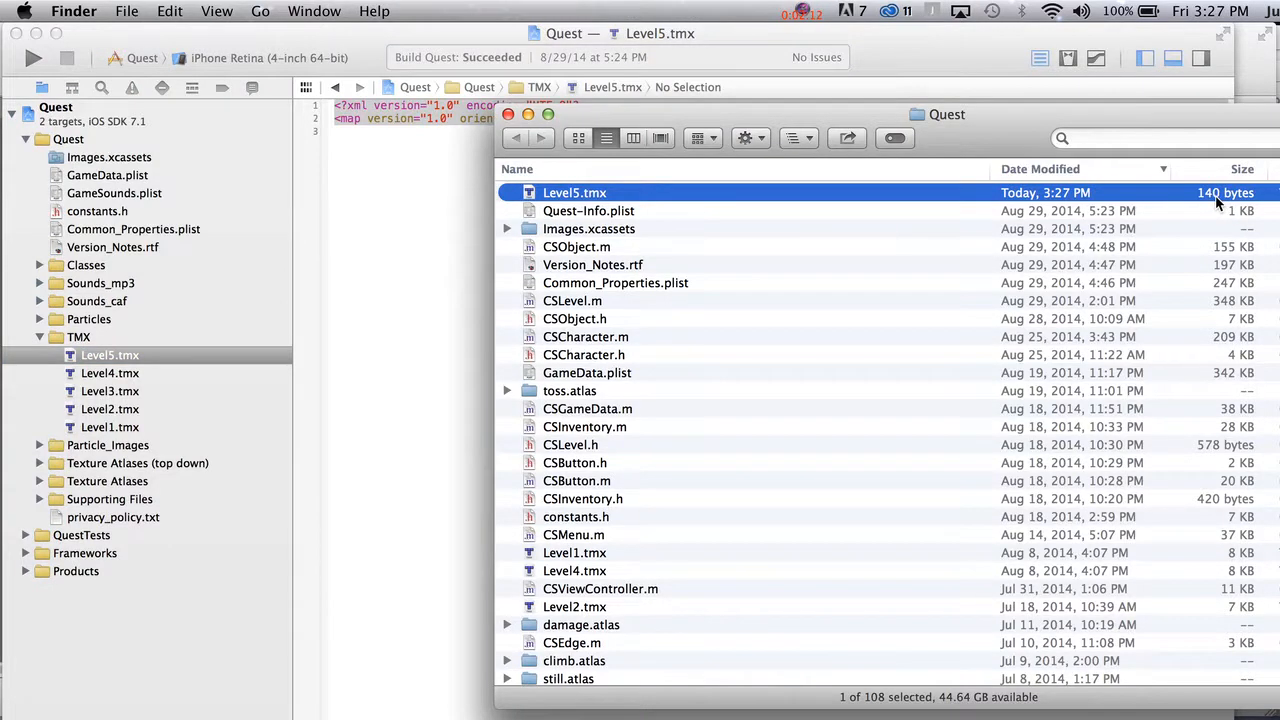
{"action": "left_click", "coordinate": [444, 190]}
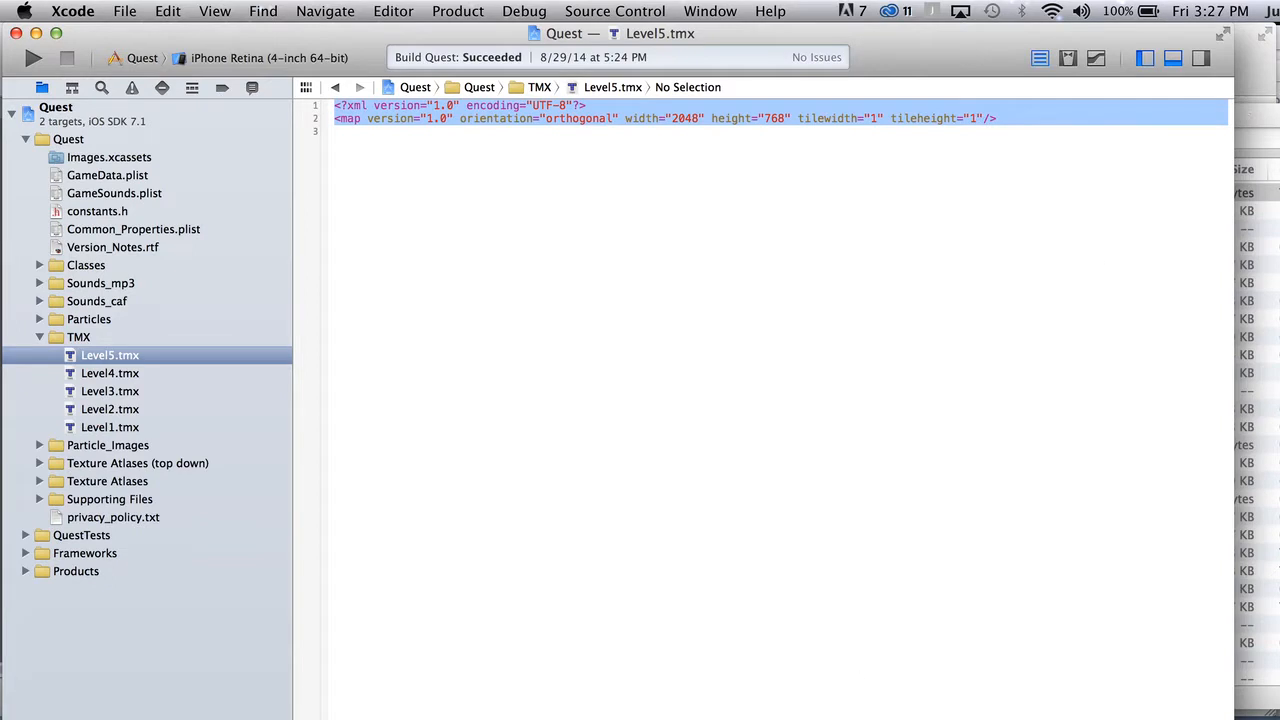
Switch to Tiled, bring the Fantastic_Worlds_Demo Finder window into view, and look inside its Quest folder.
{"action": "key", "text": "super+Tab"}
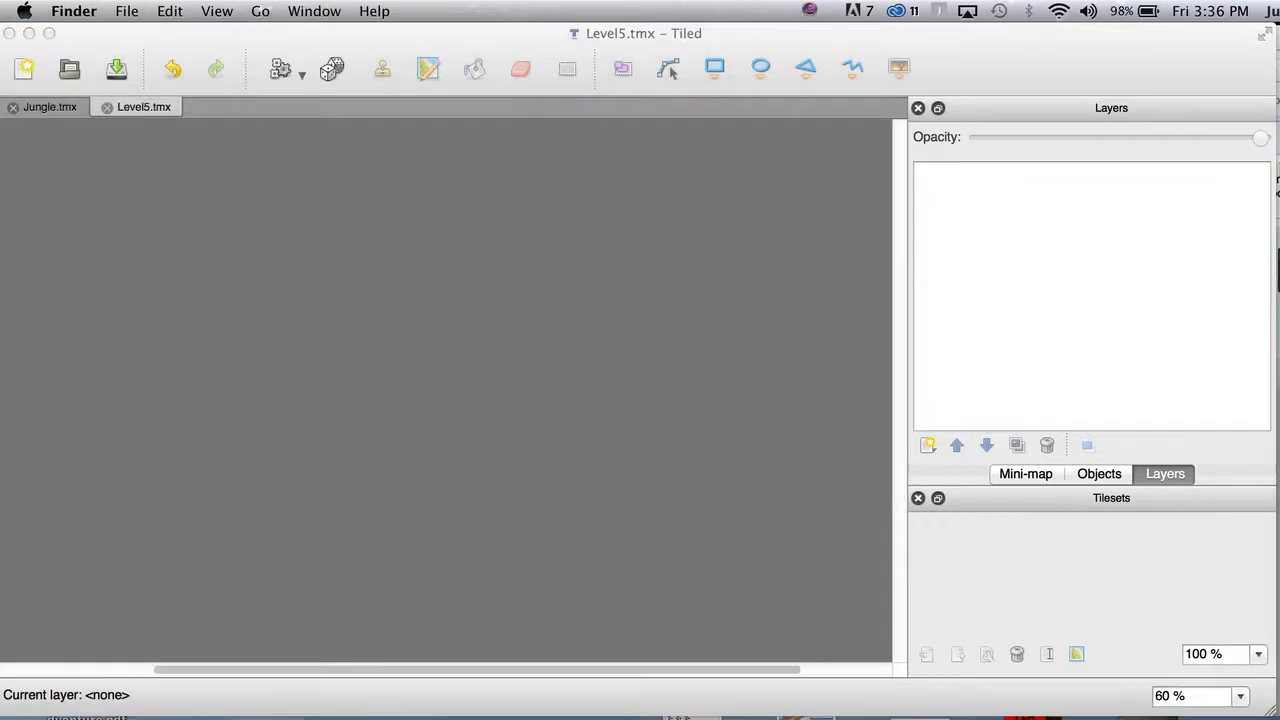
{"action": "left_click_drag", "start_coordinate": [1279, 196], "coordinate": [478, 208]}
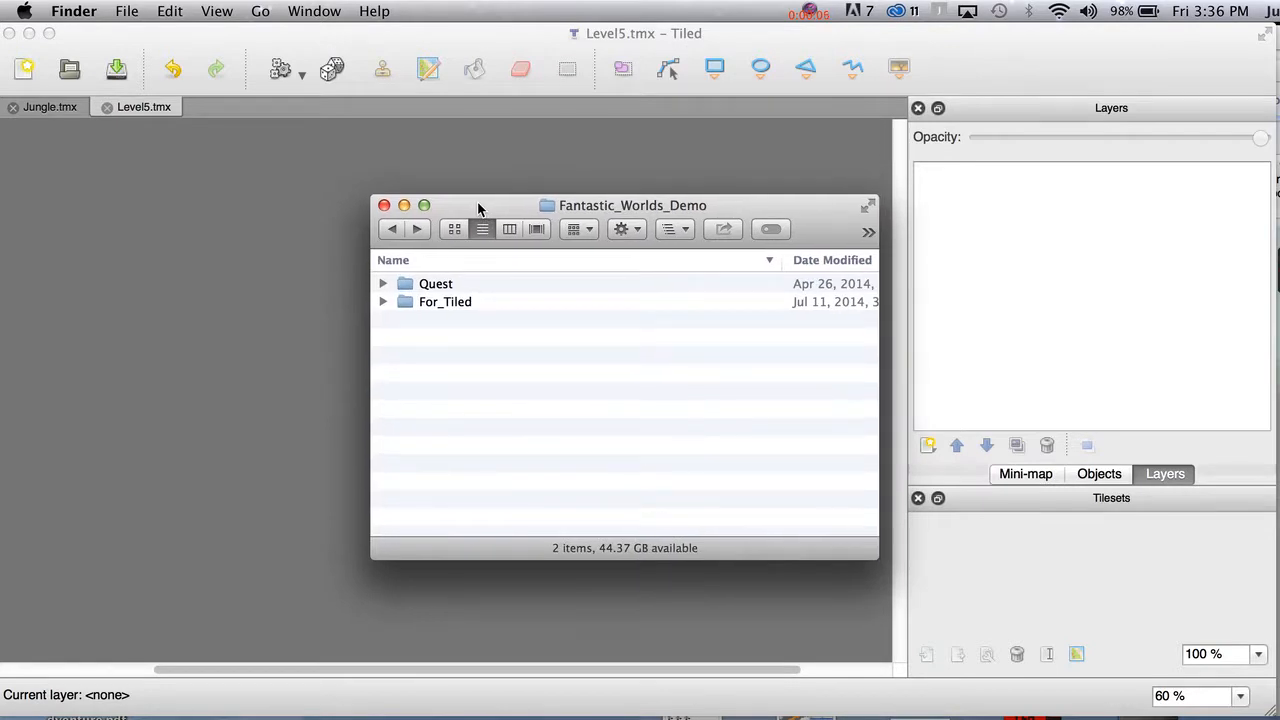
{"action": "left_click", "coordinate": [443, 309]}
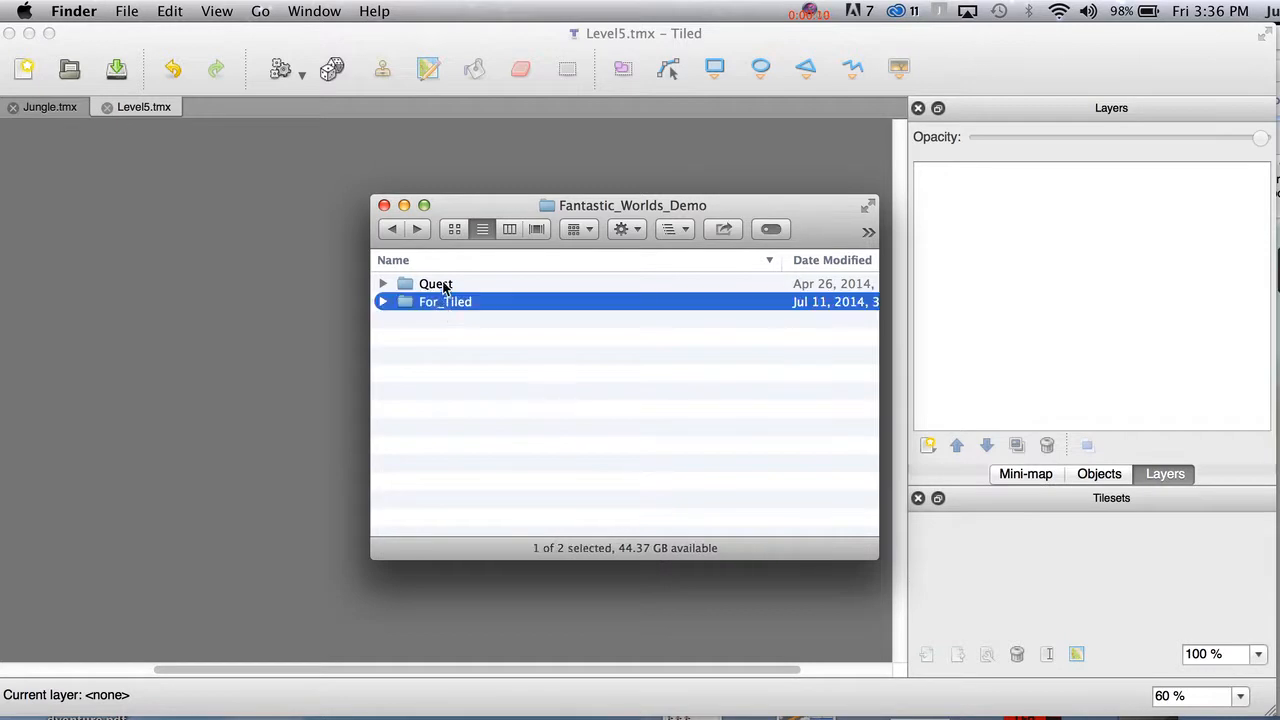
{"action": "left_click", "coordinate": [444, 286]}
{"action": "double_click", "coordinate": [444, 286]}
{"action": "left_click", "coordinate": [393, 232]}
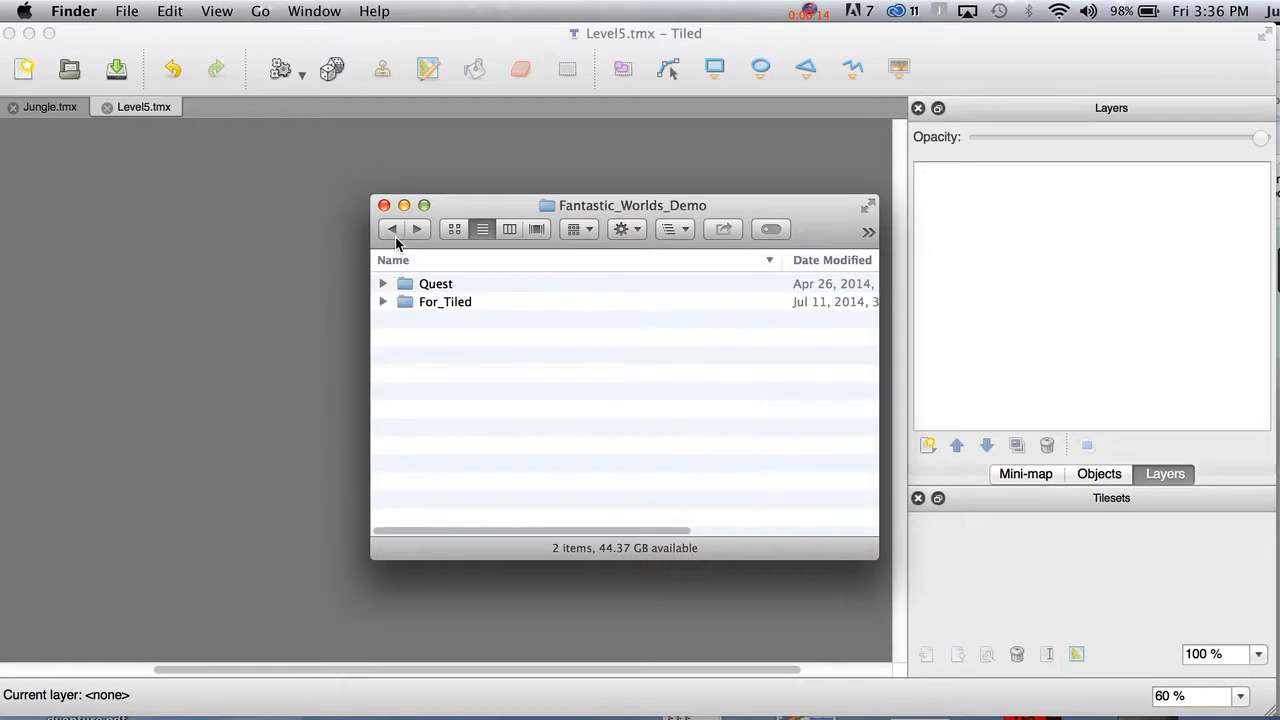
Open the For_Tiled folder in Fantastic_Worlds_Demo to view the level image files.
{"action": "left_click", "coordinate": [460, 305]}
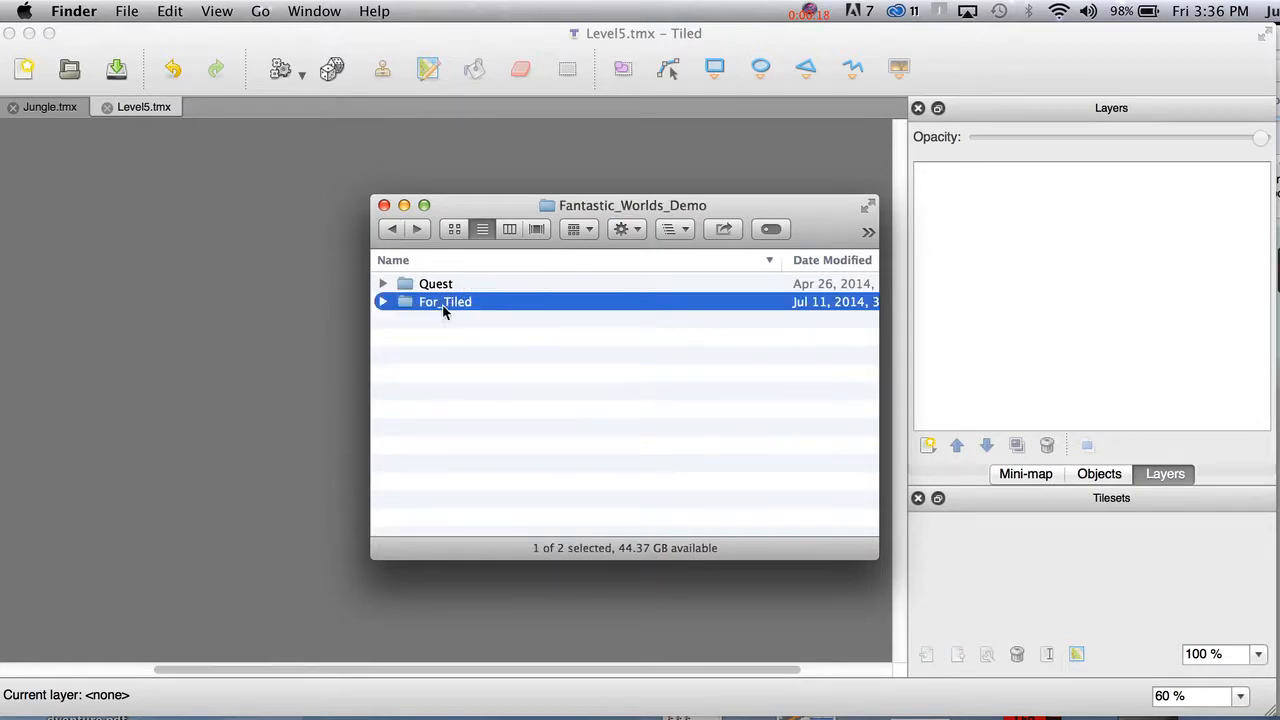
{"action": "left_click", "coordinate": [446, 285]}
{"action": "left_click", "coordinate": [440, 304]}
{"action": "double_click", "coordinate": [453, 306]}
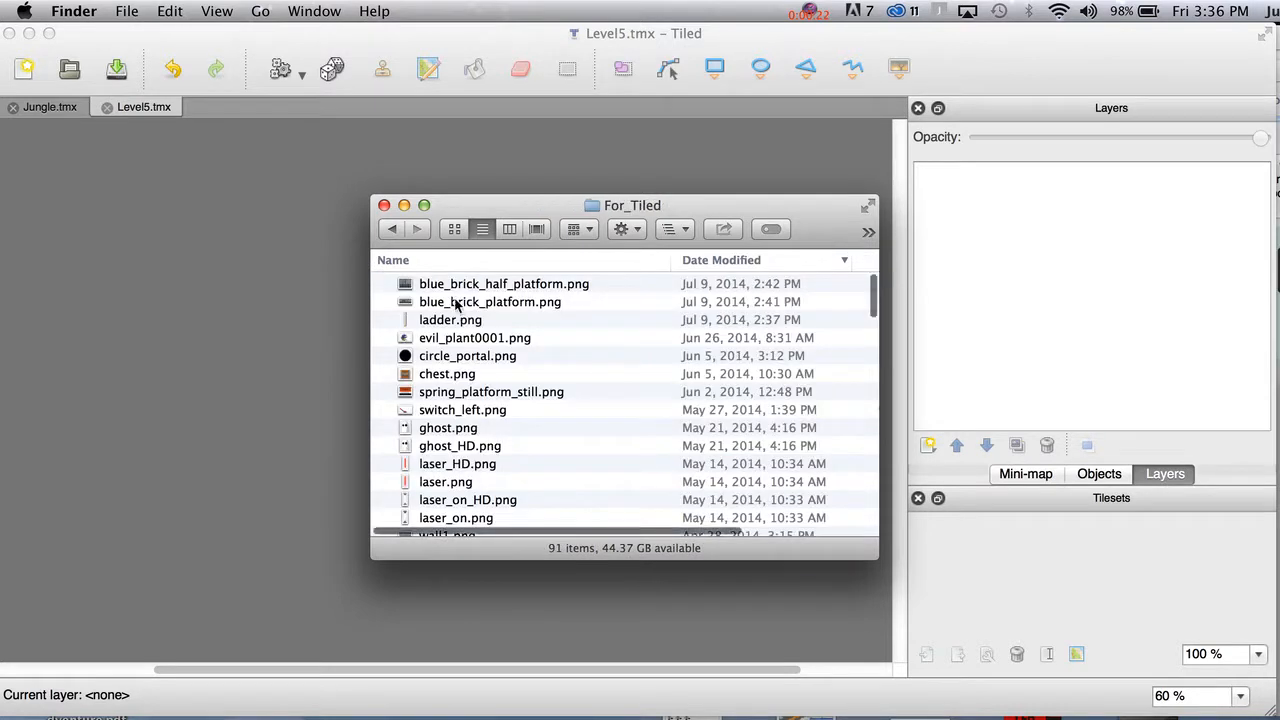
Preview the blue_brick_platform.png image in the For_Tiled folder.
{"action": "left_click", "coordinate": [465, 288]}
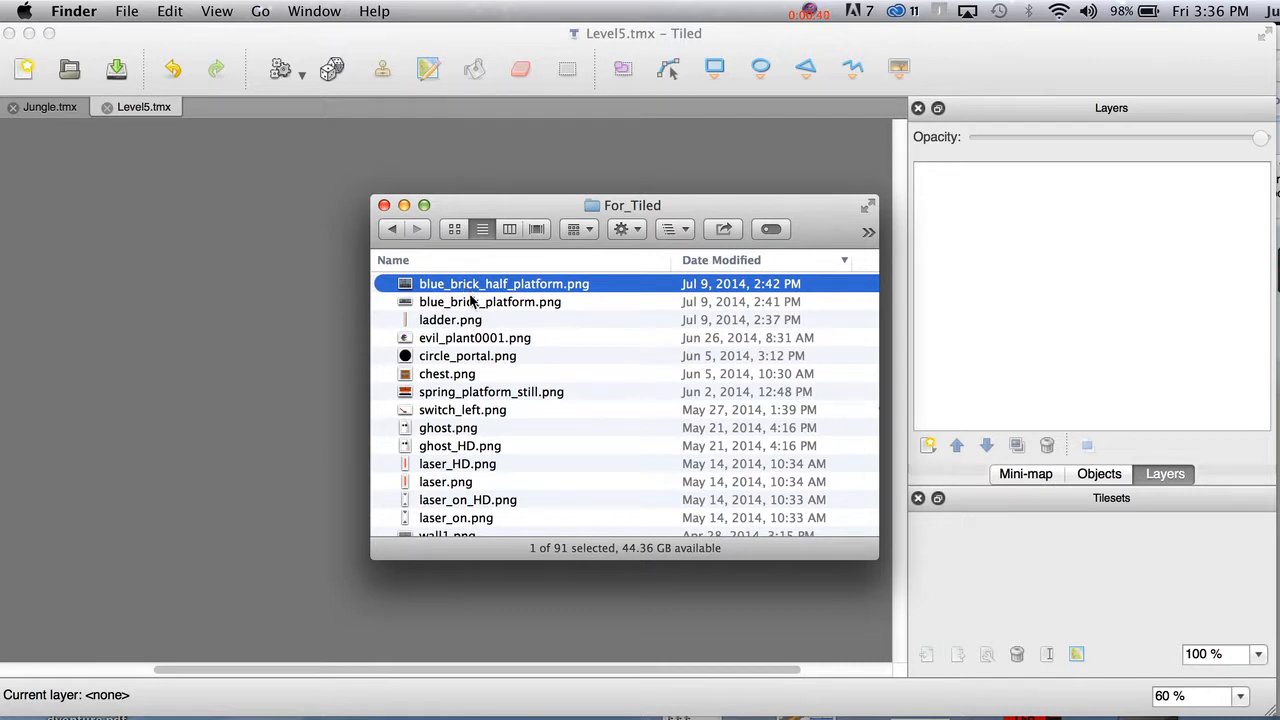
{"action": "left_click", "coordinate": [470, 300]}
{"action": "key", "text": "space"}
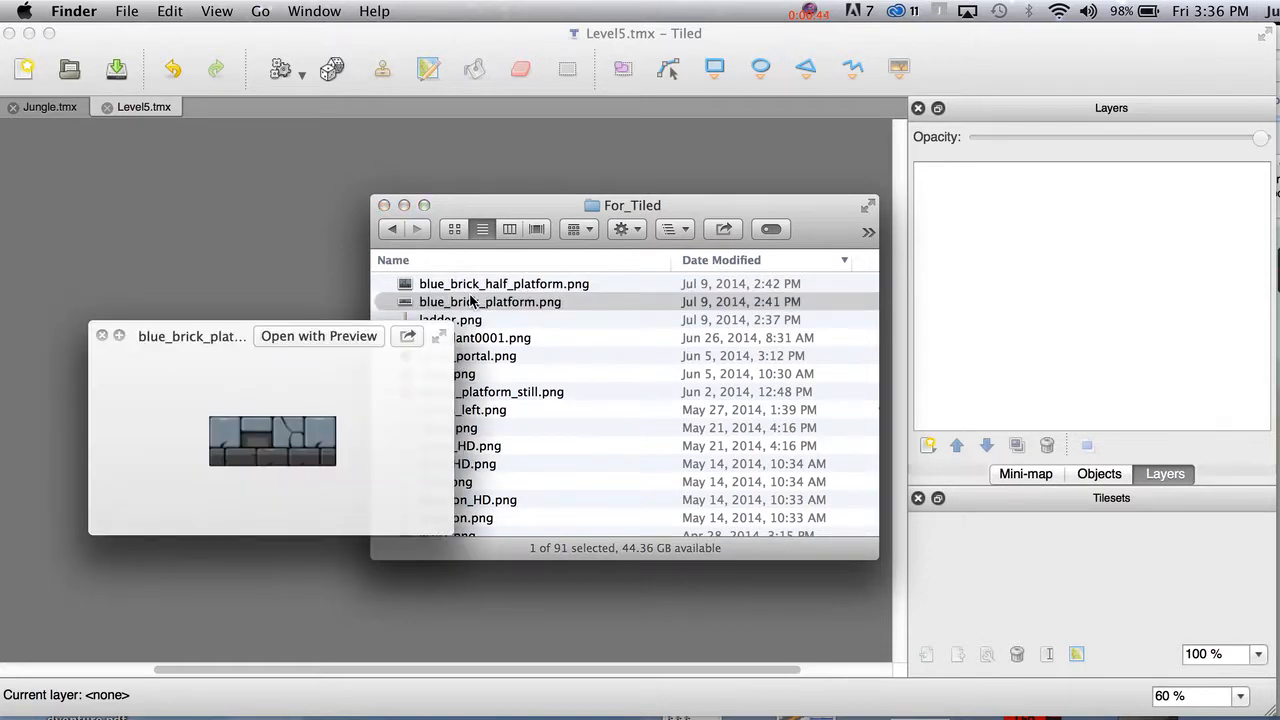
Create a tileset from blue_brick_platform.png with a tile width of 127 px and a tile height of 50 px.
{"action": "left_click_drag", "start_coordinate": [470, 300], "coordinate": [1070, 577]}
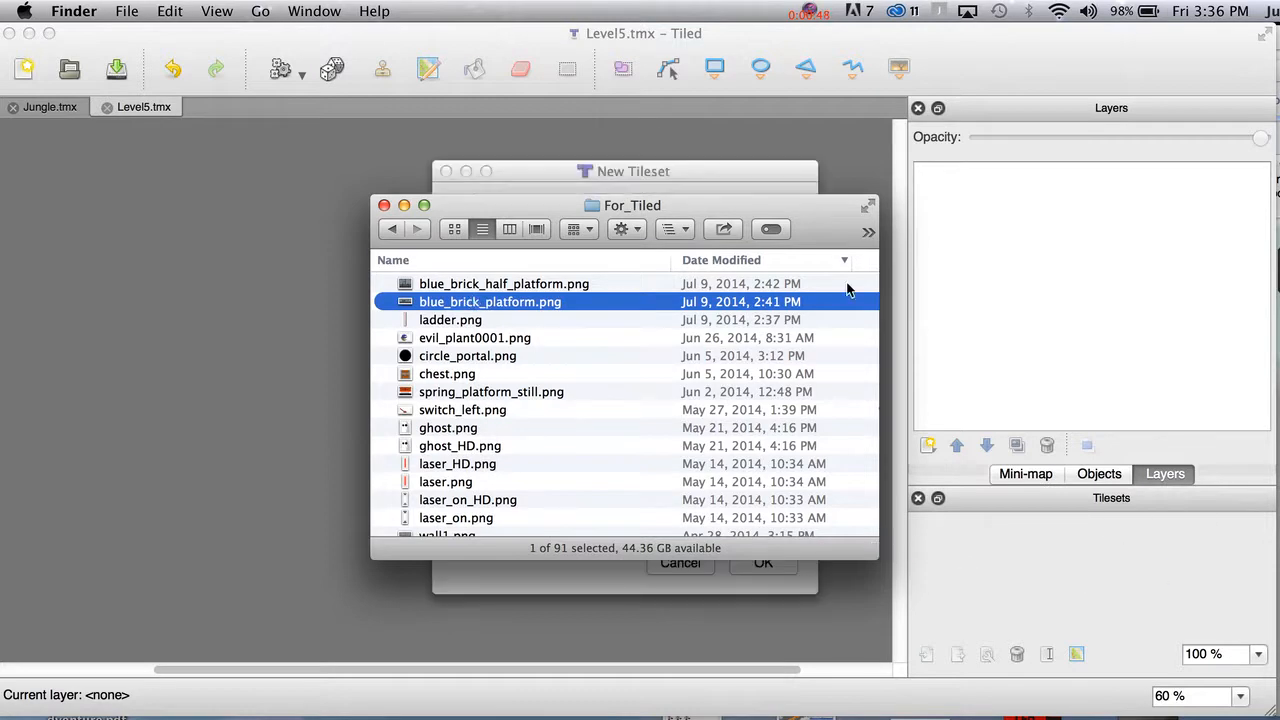
{"action": "left_click", "coordinate": [658, 170]}
{"action": "double_click", "coordinate": [551, 391]}
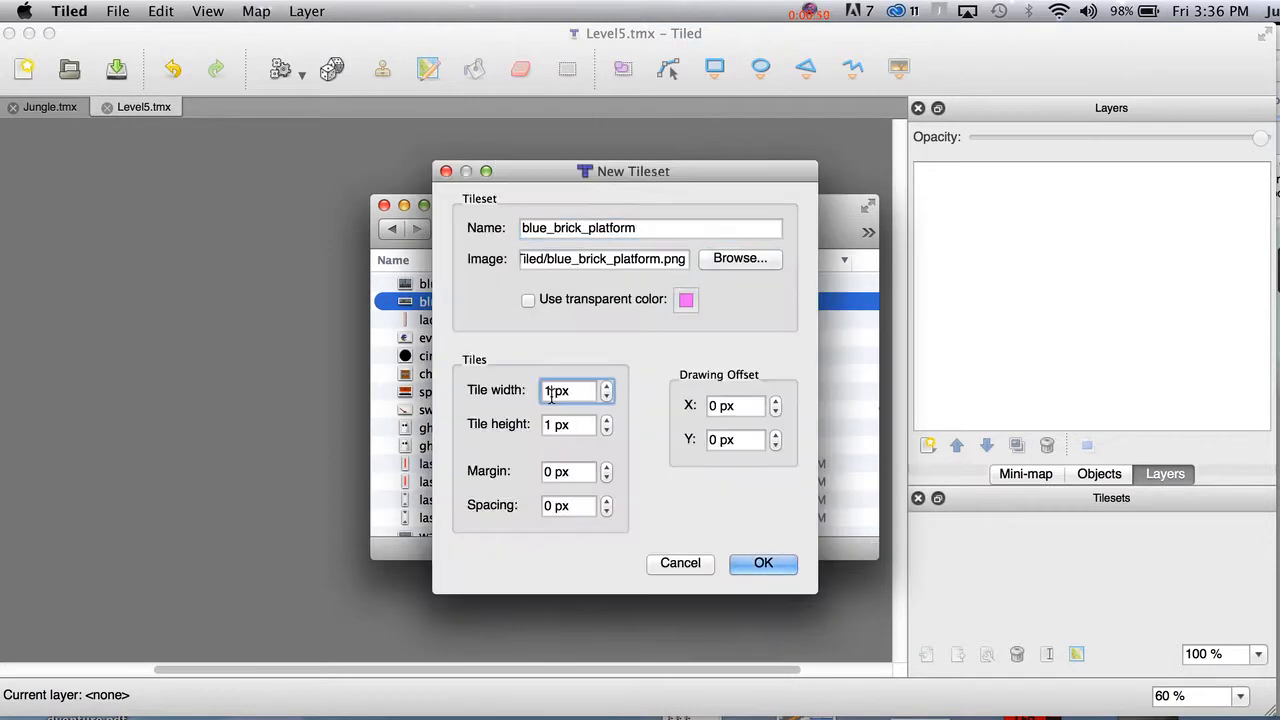
{"action": "type", "text": "127"}
{"action": "key", "text": "Tab"}
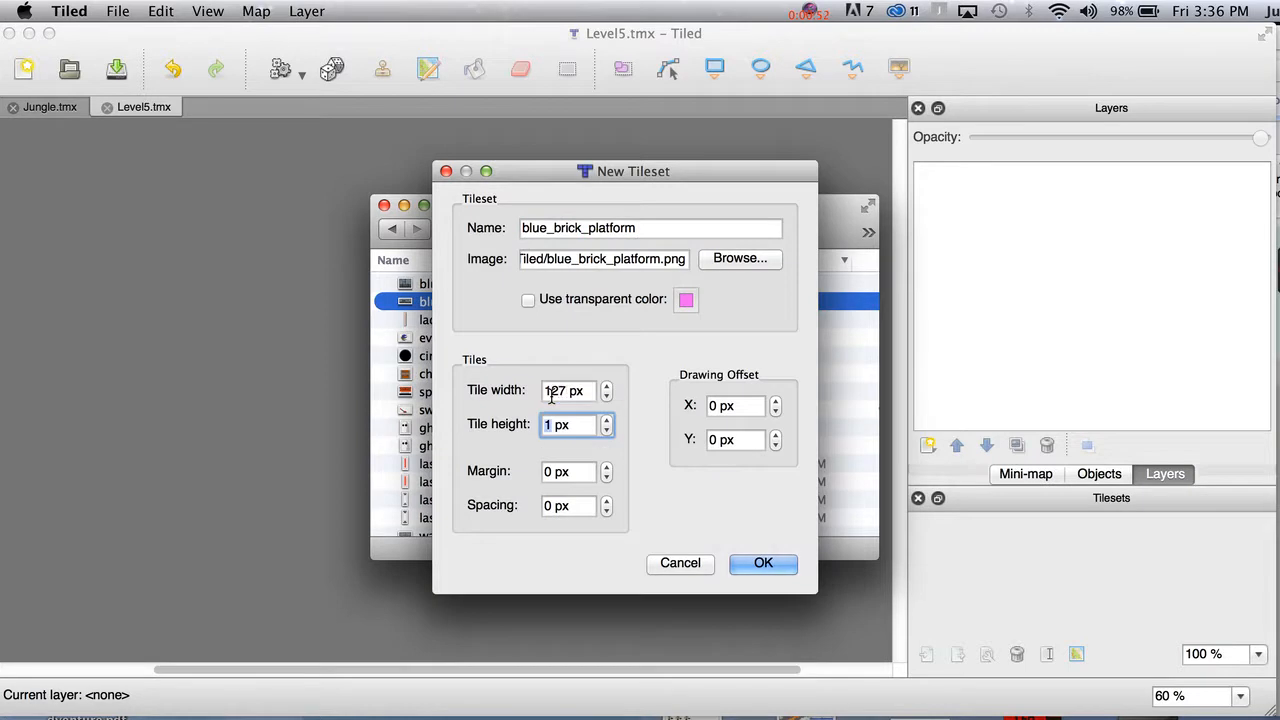
{"action": "type", "text": "50"}
{"action": "left_click", "coordinate": [760, 563]}
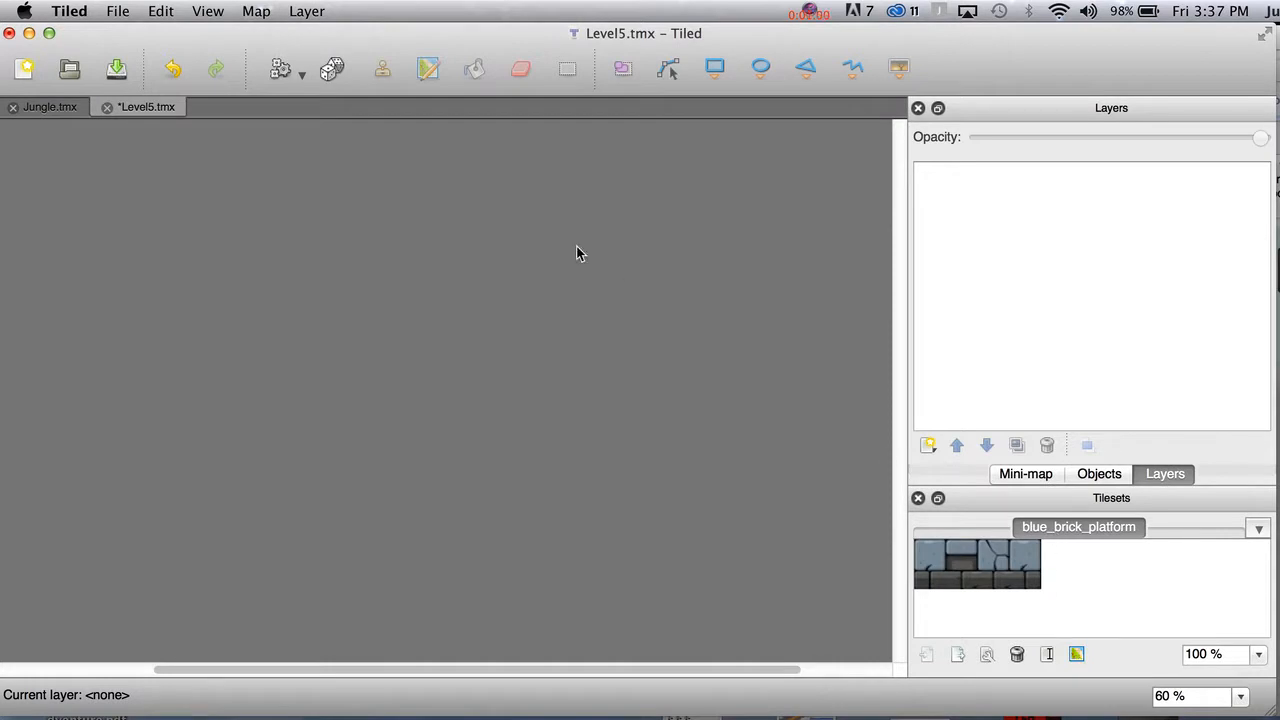
Add an object layer to Level5.tmx and place one blue_brick_platform tile object in the lower part of the map.
{"action": "left_click", "coordinate": [1119, 482]}
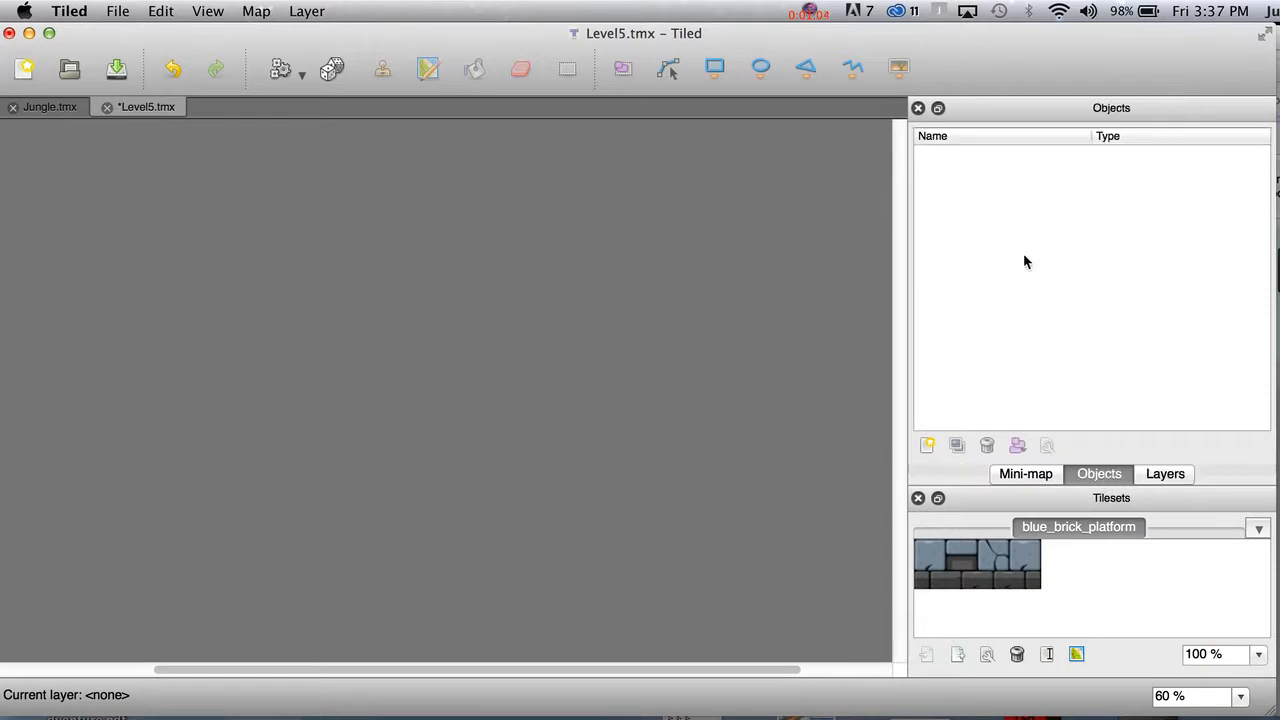
{"action": "left_click", "coordinate": [928, 445]}
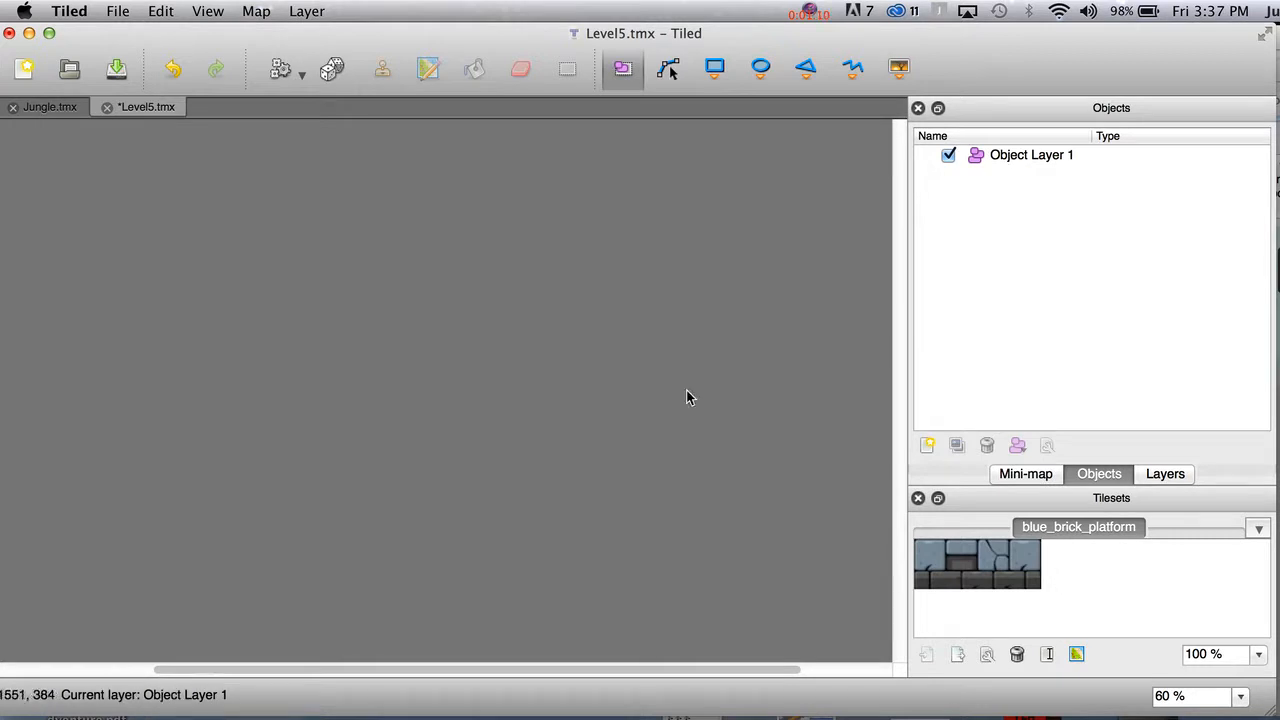
{"action": "left_click", "coordinate": [980, 551]}
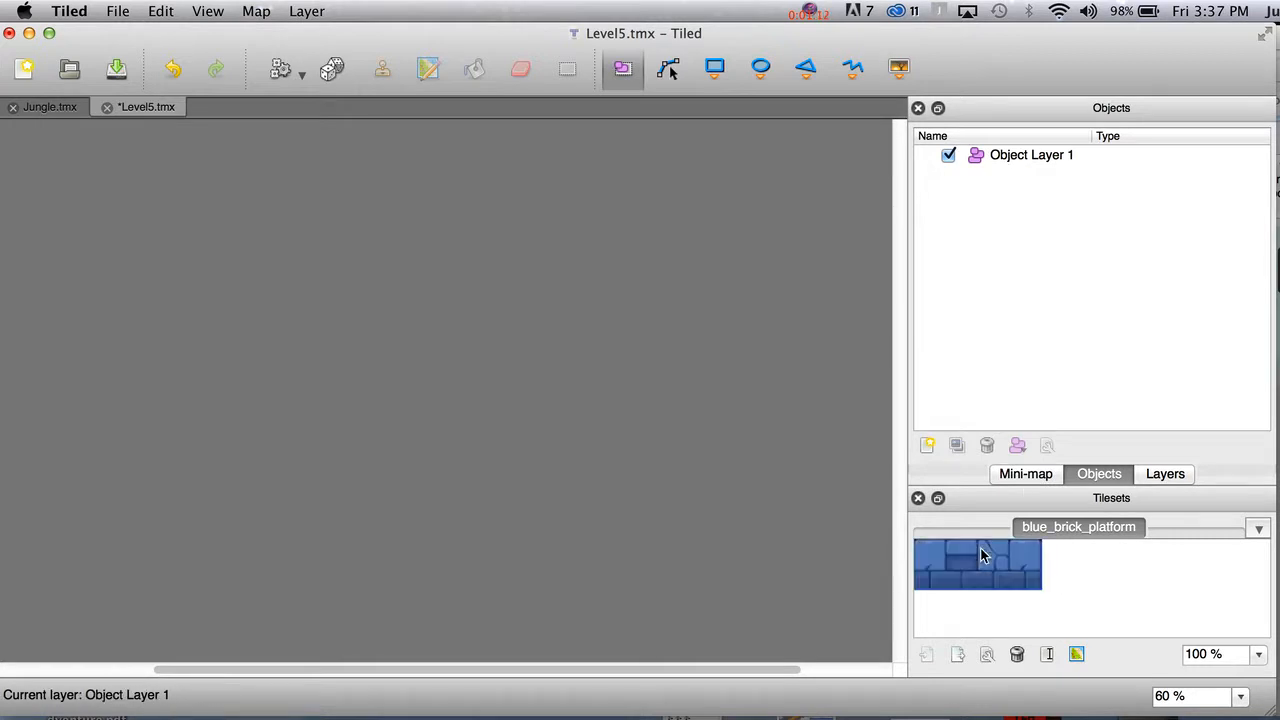
{"action": "left_click", "coordinate": [899, 69]}
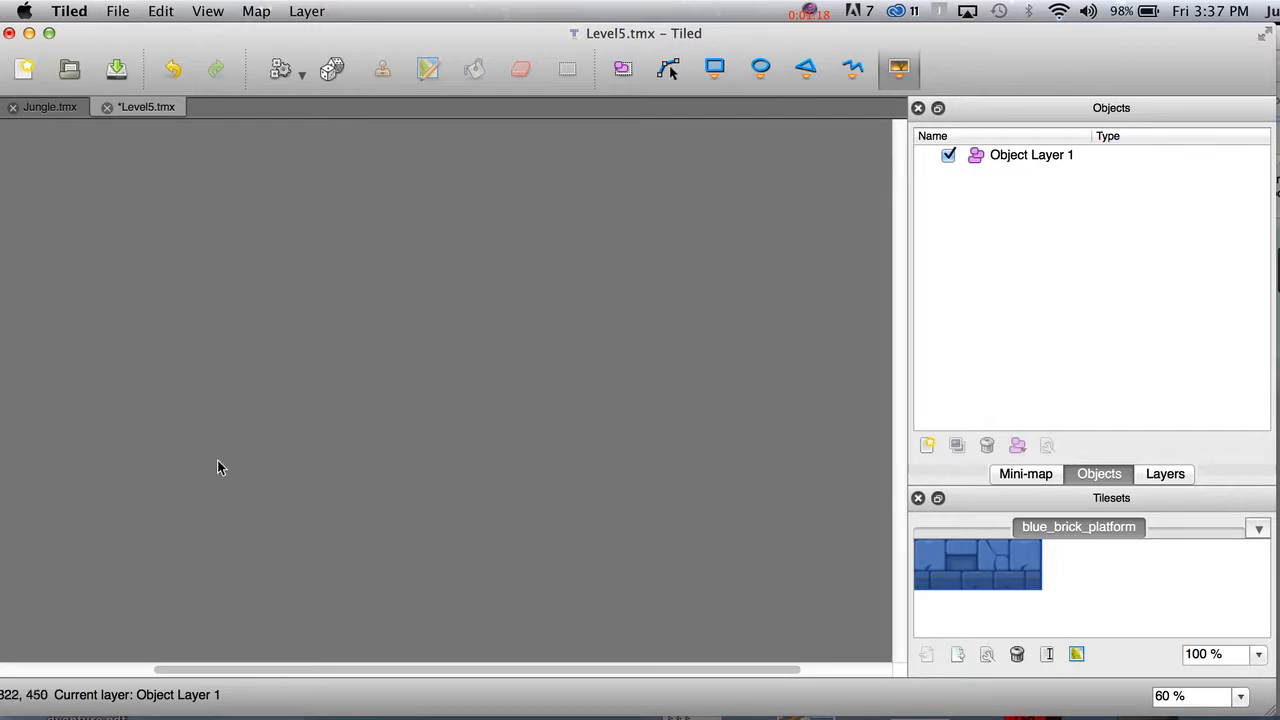
{"action": "left_click", "coordinate": [188, 472]}
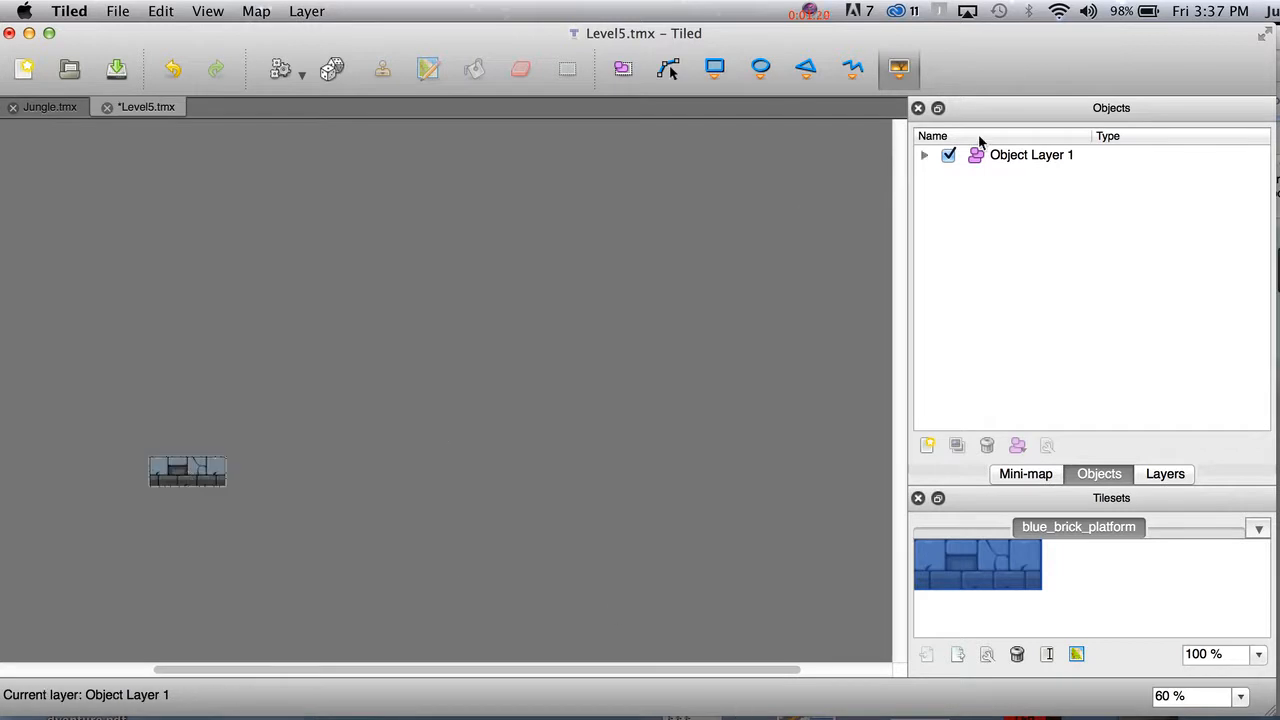
Name the placed tile object Platform, set its type to Objects, and save the map.
{"action": "left_click", "coordinate": [1026, 476]}
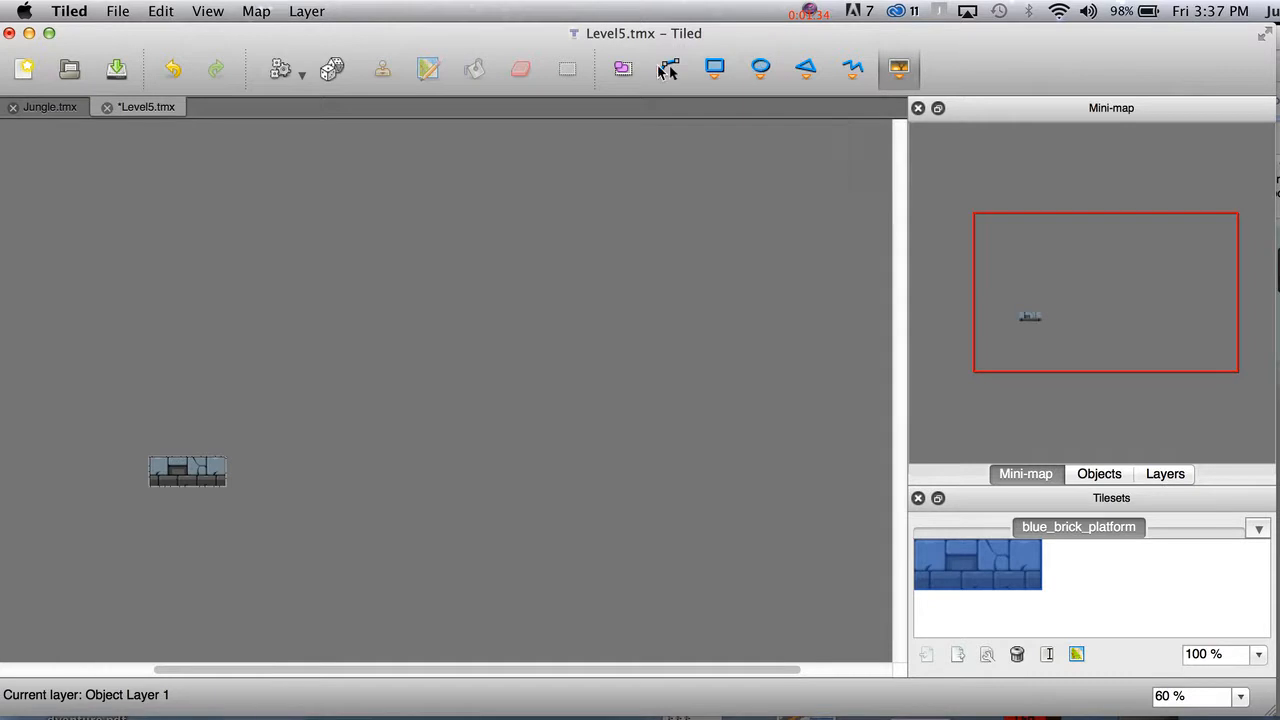
{"action": "left_click", "coordinate": [1097, 480]}
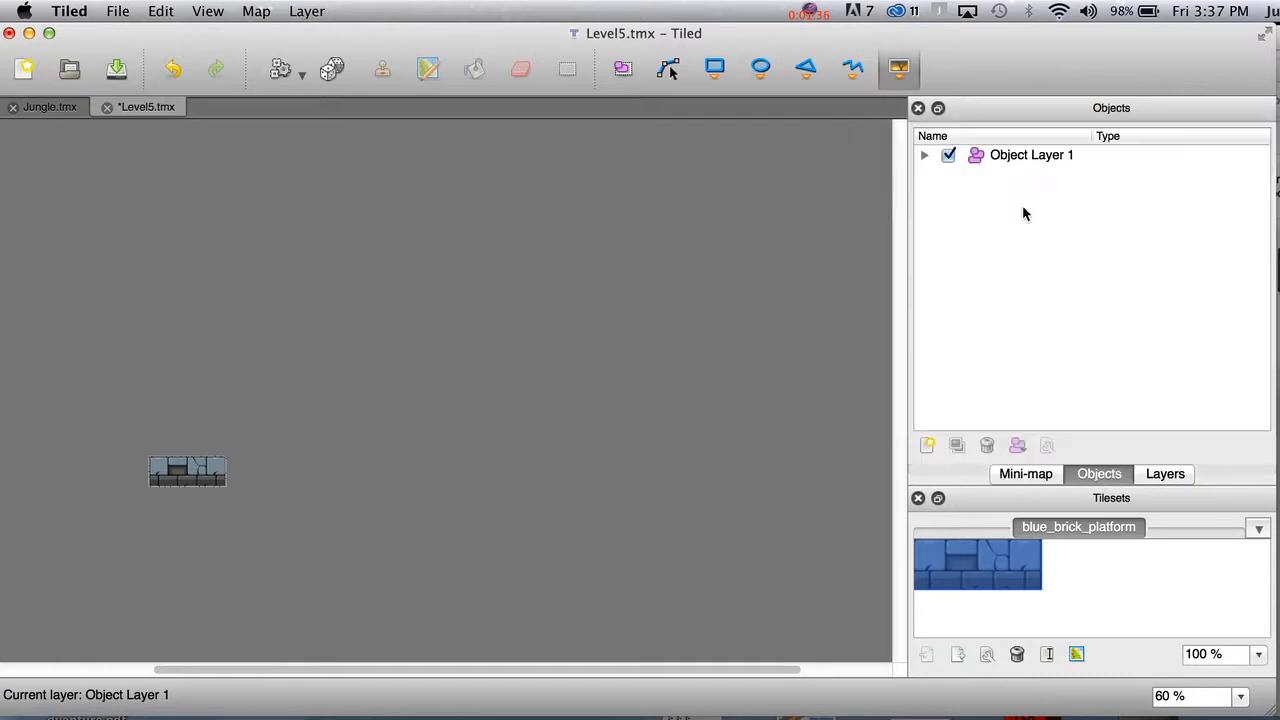
{"action": "left_click", "coordinate": [924, 155]}
{"action": "left_click", "coordinate": [998, 177]}
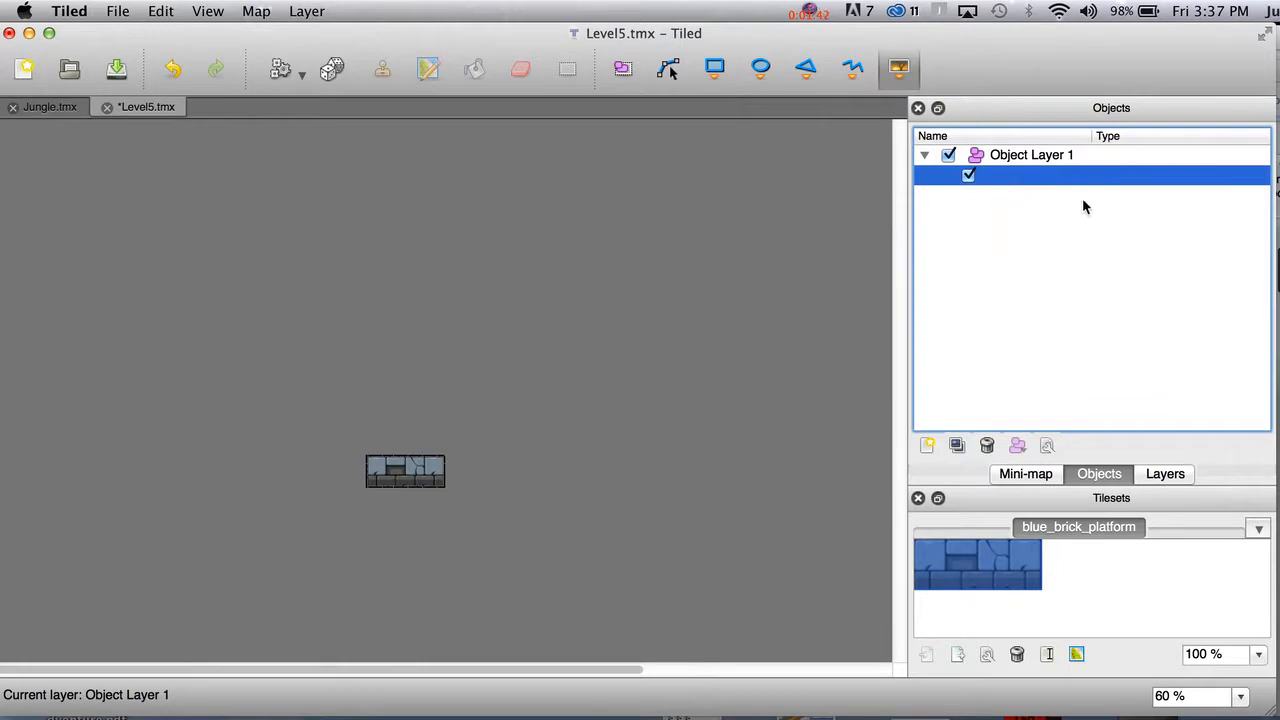
{"action": "double_click", "coordinate": [1002, 178]}
{"action": "type", "text": "Pl"}
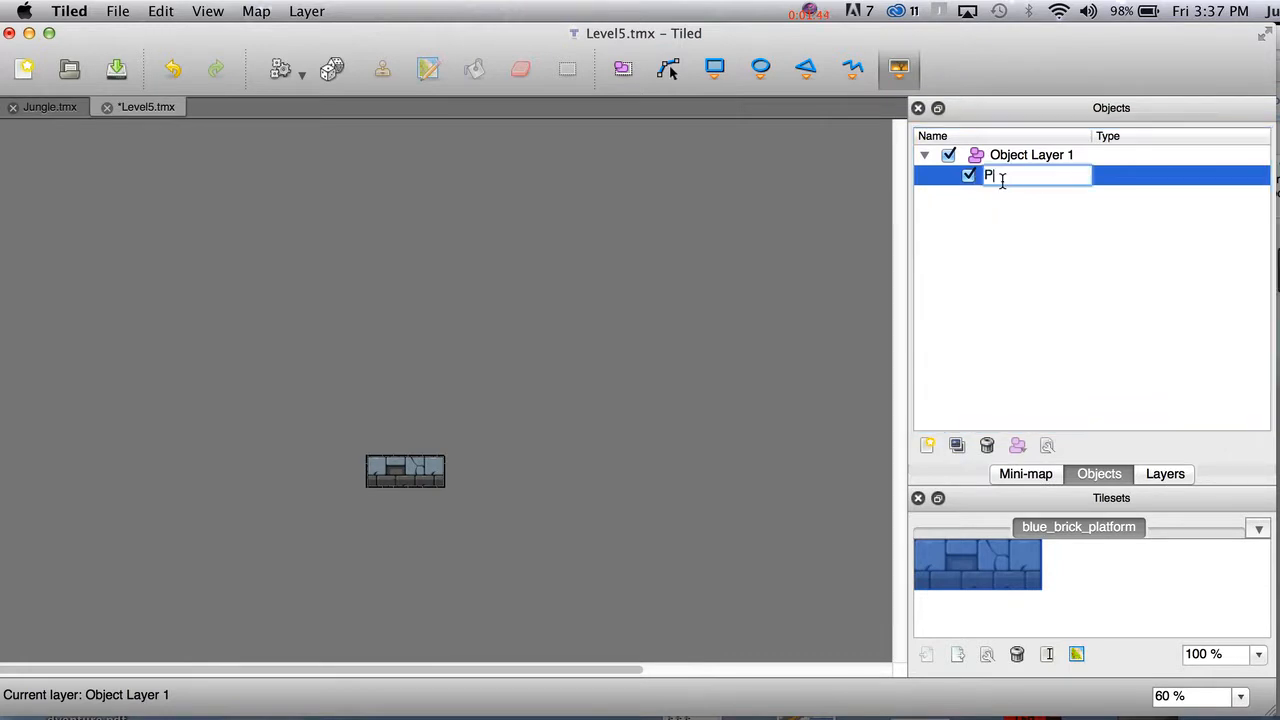
{"action": "type", "text": "atform"}
{"action": "double_click", "coordinate": [1150, 177]}
{"action": "type", "text": "Objects"}
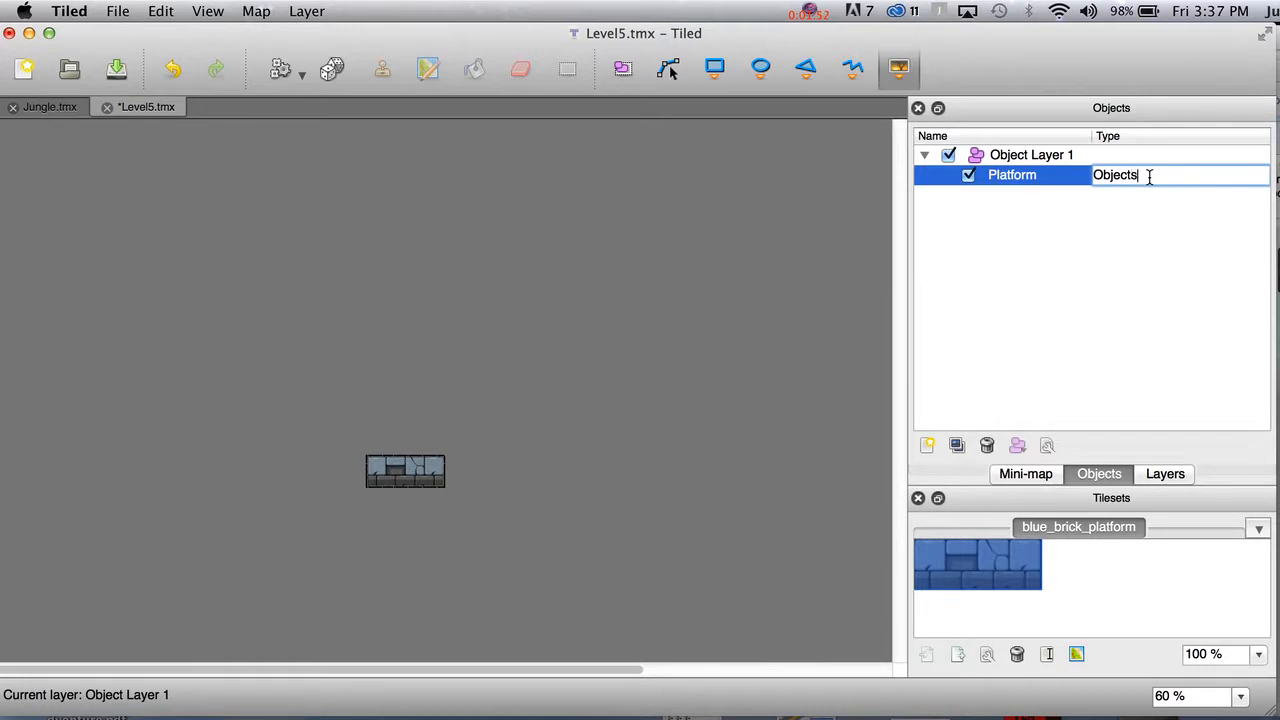
{"action": "left_click", "coordinate": [1095, 231]}
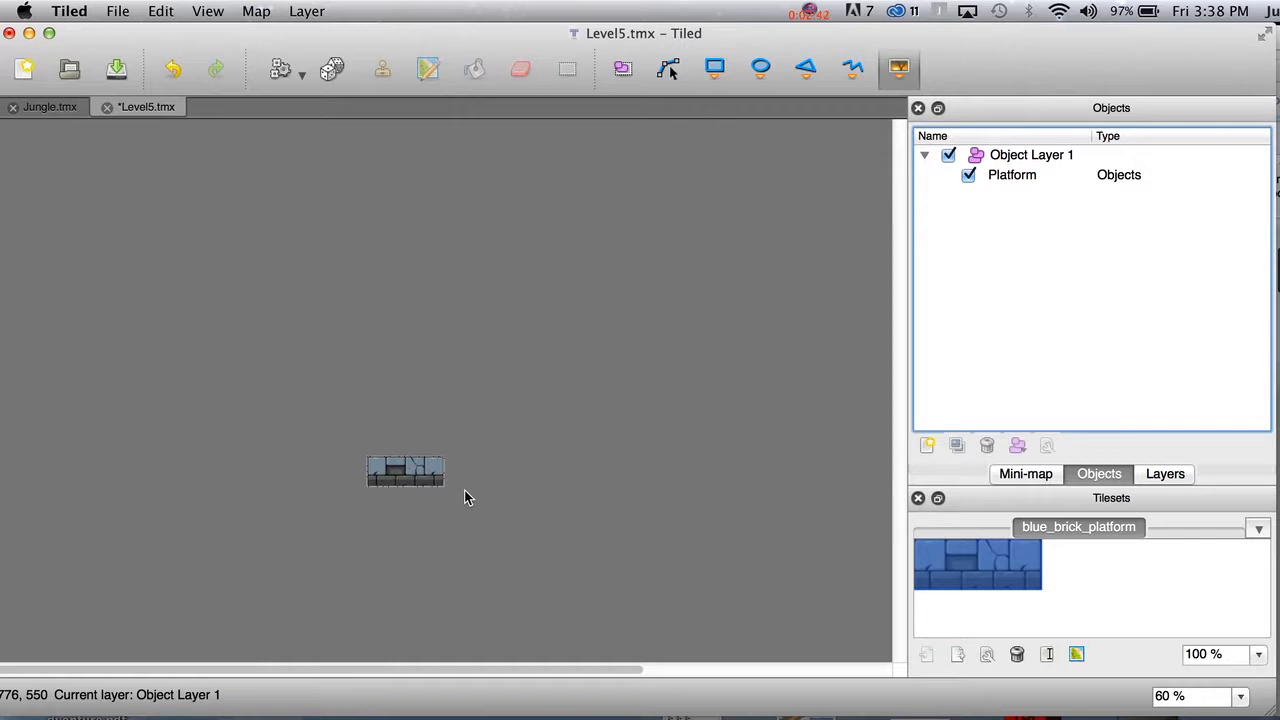
{"action": "key", "text": "super+s"}
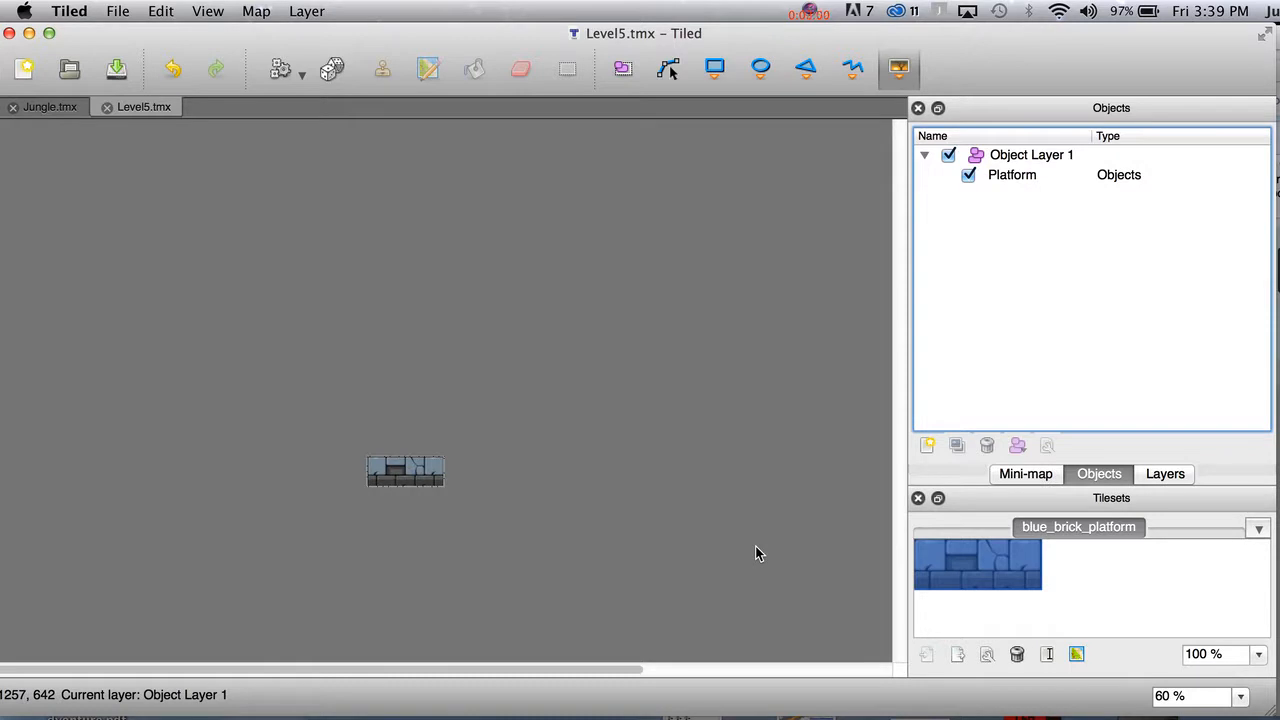
Draw a rectangle object above the platform, name it StartingPoint with type Portals, and save the map.
{"action": "left_click", "coordinate": [718, 69]}
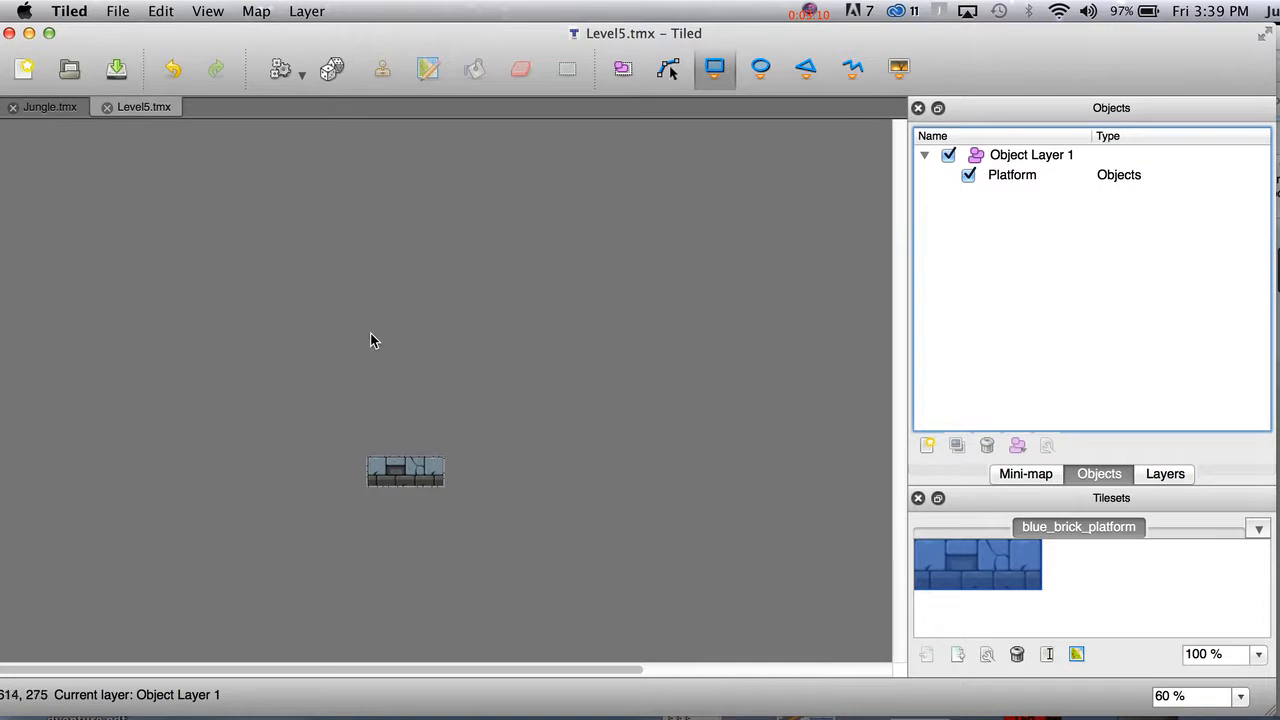
{"action": "left_click_drag", "start_coordinate": [367, 316], "coordinate": [431, 377]}
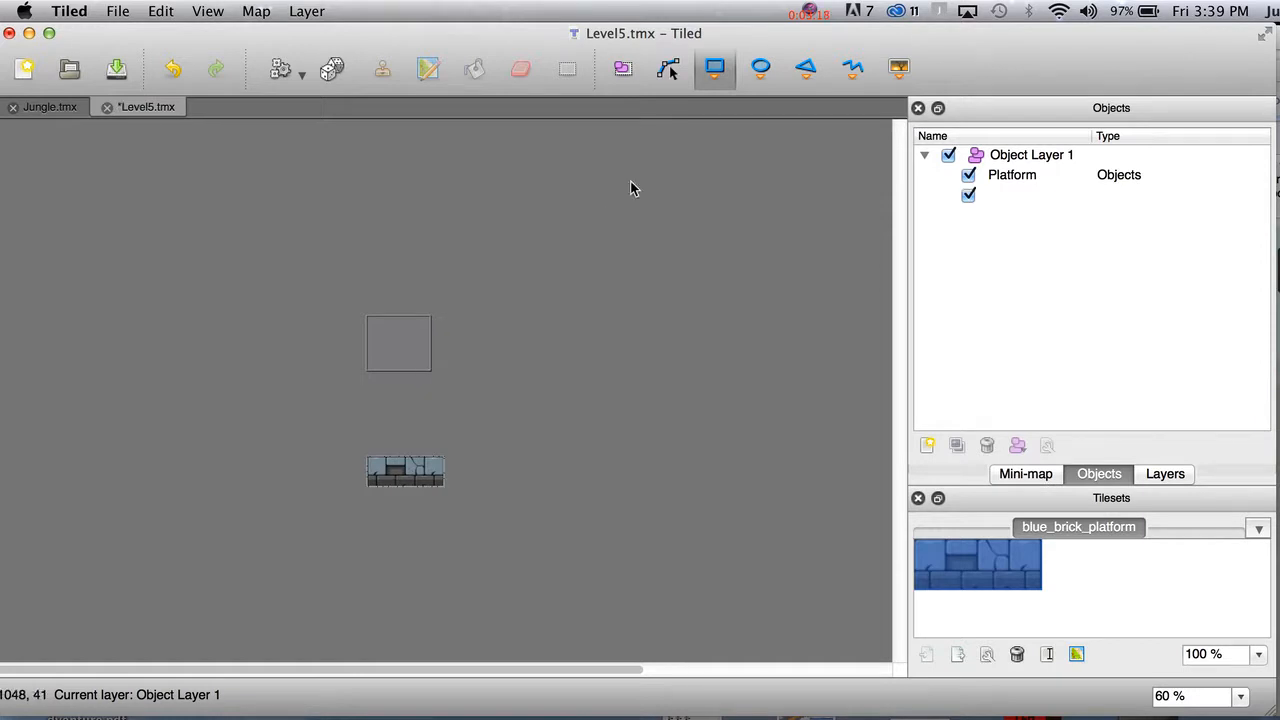
{"action": "double_click", "coordinate": [1005, 203]}
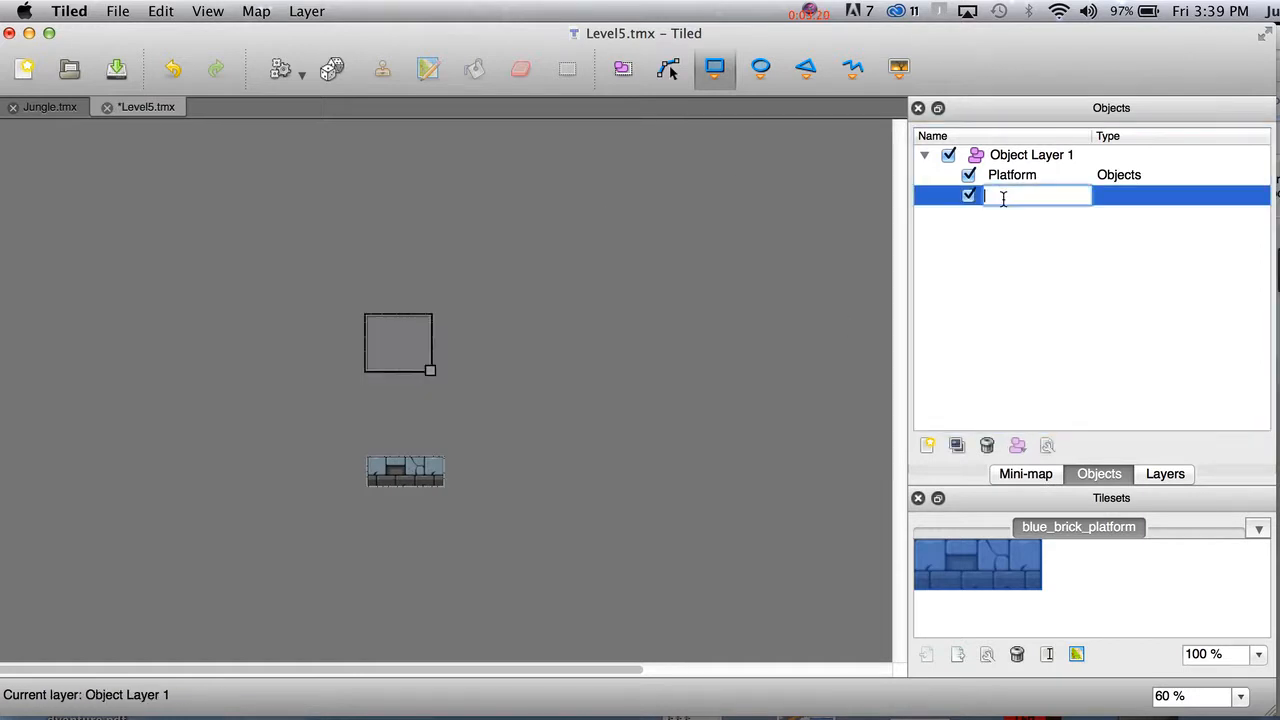
{"action": "type", "text": "StartingPoint"}
{"action": "double_click", "coordinate": [1131, 197]}
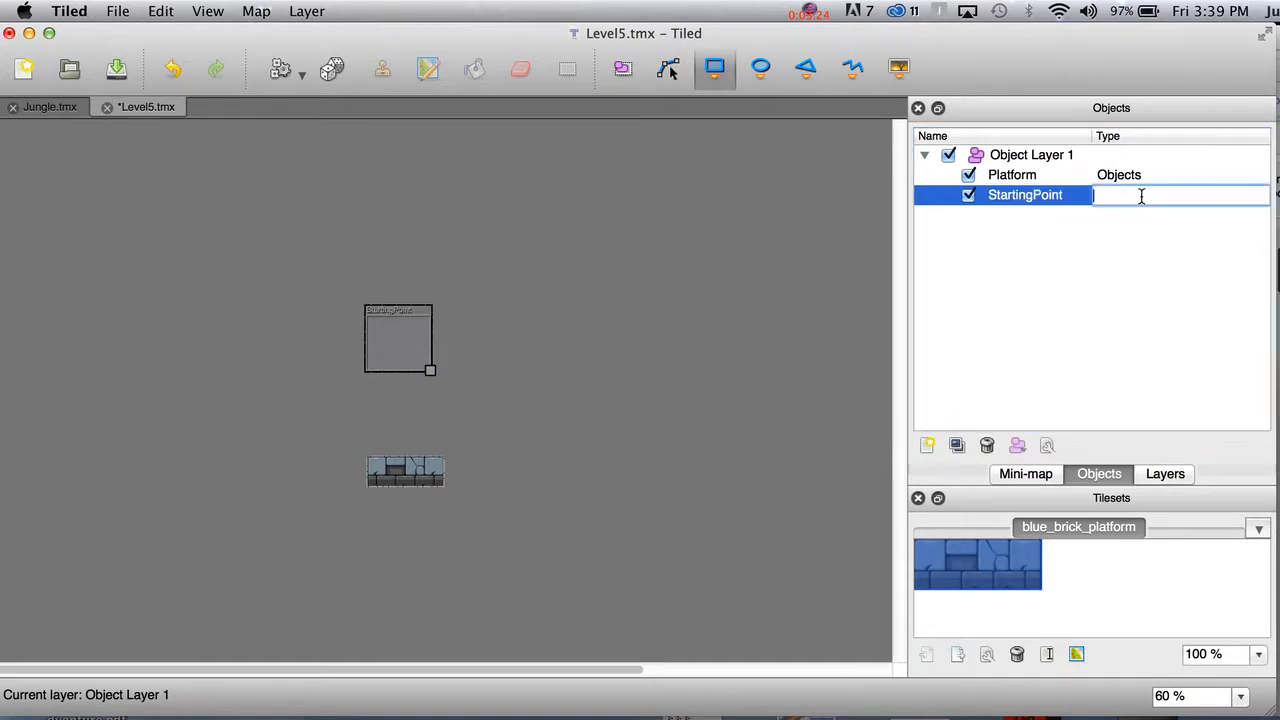
{"action": "type", "text": "Portals"}
{"action": "key", "text": "Return"}
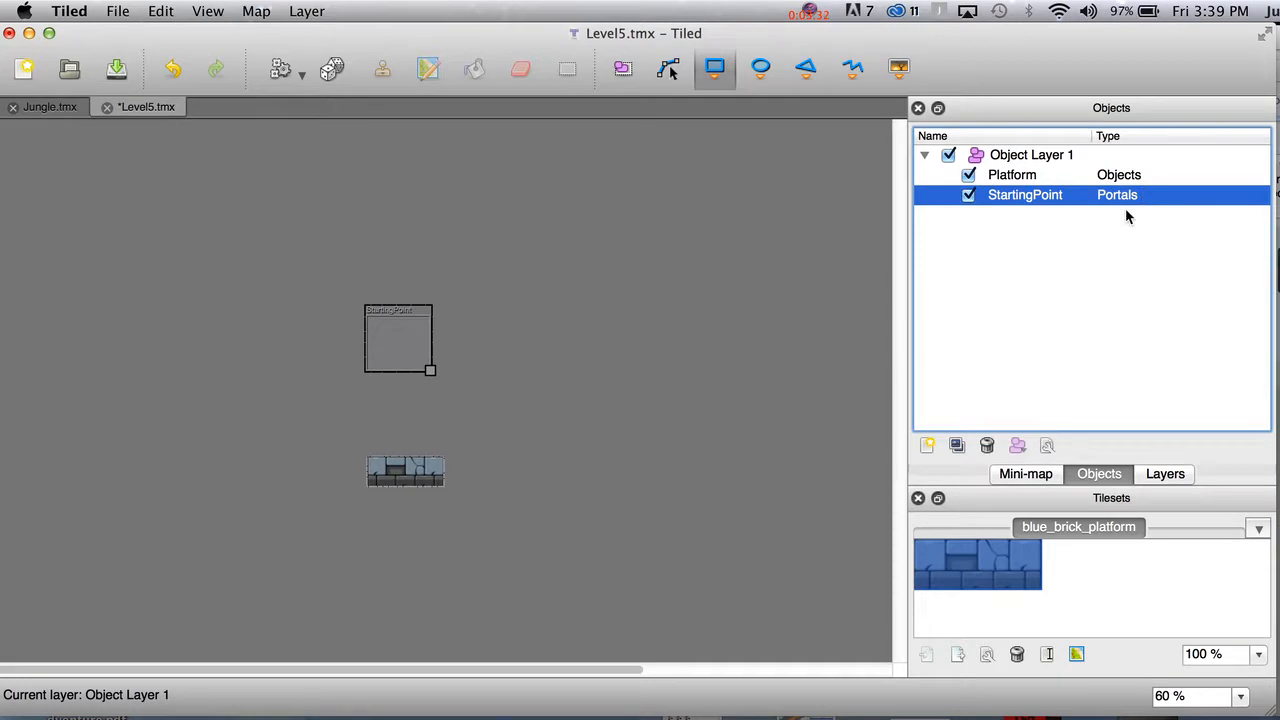
{"action": "key", "text": "super+s"}
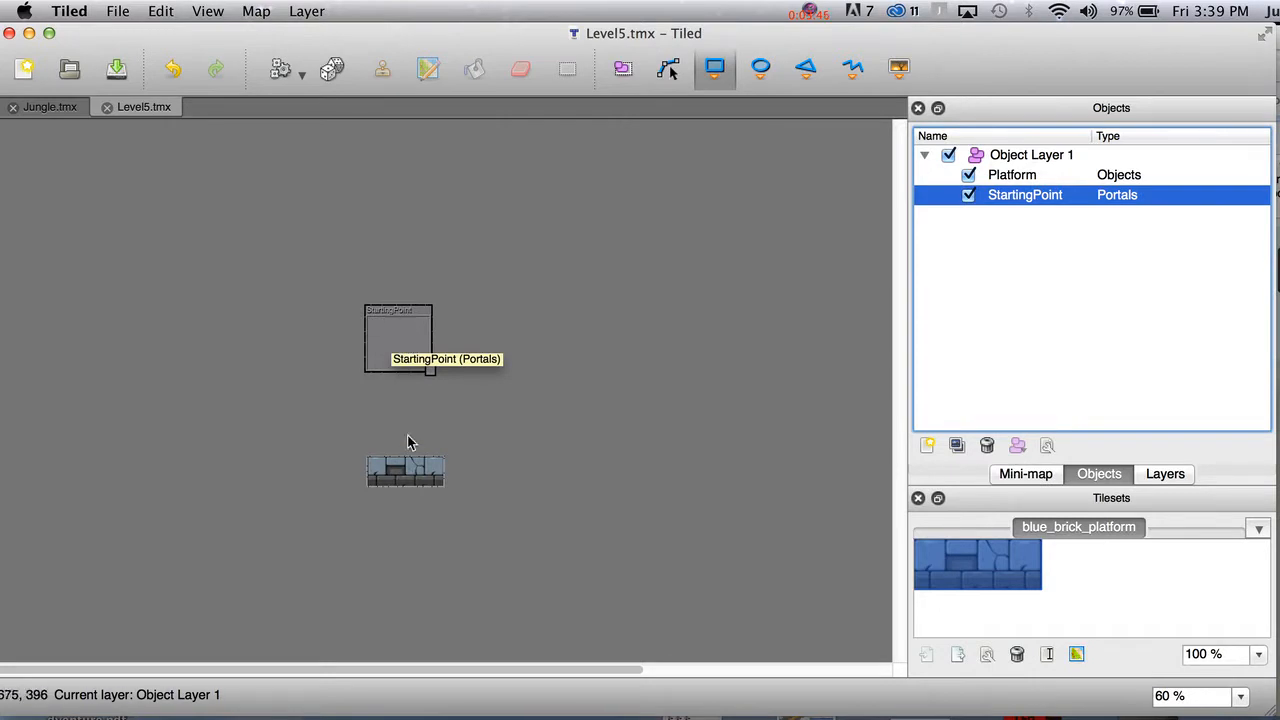
{"action": "left_click", "coordinate": [433, 485]}
{"action": "key", "text": "super+z"}
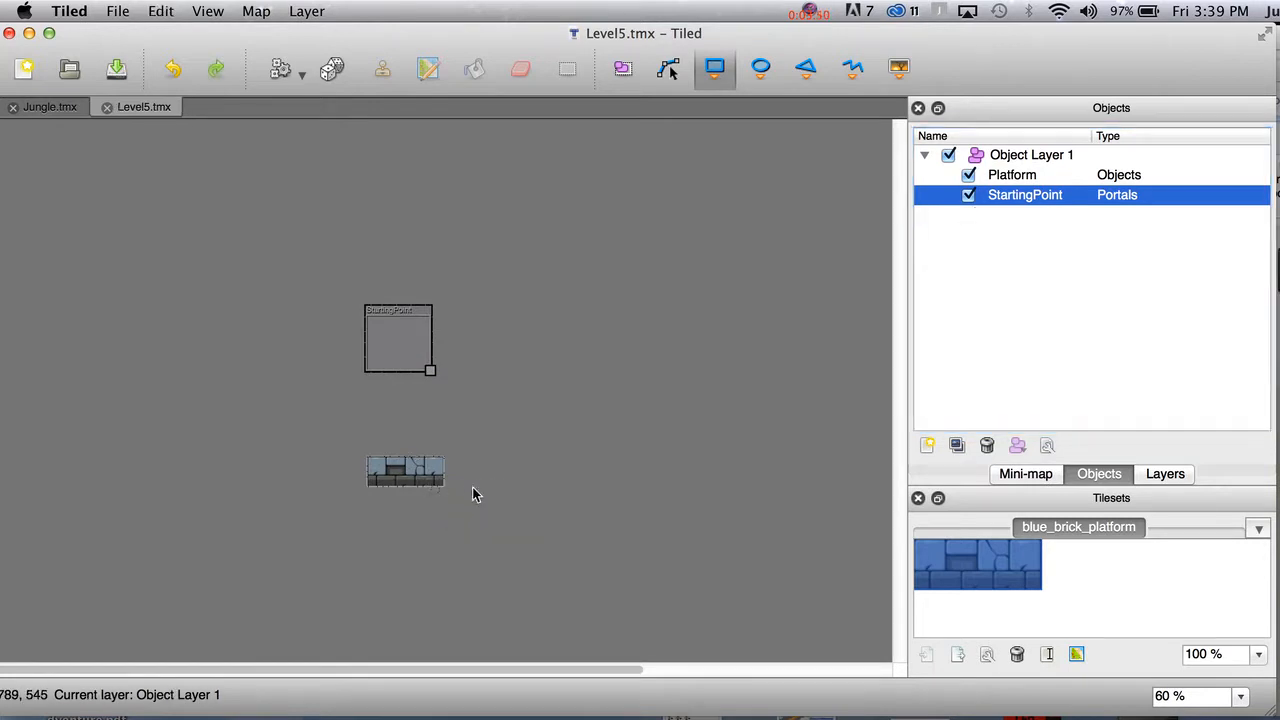
{"action": "key", "text": "super+s"}
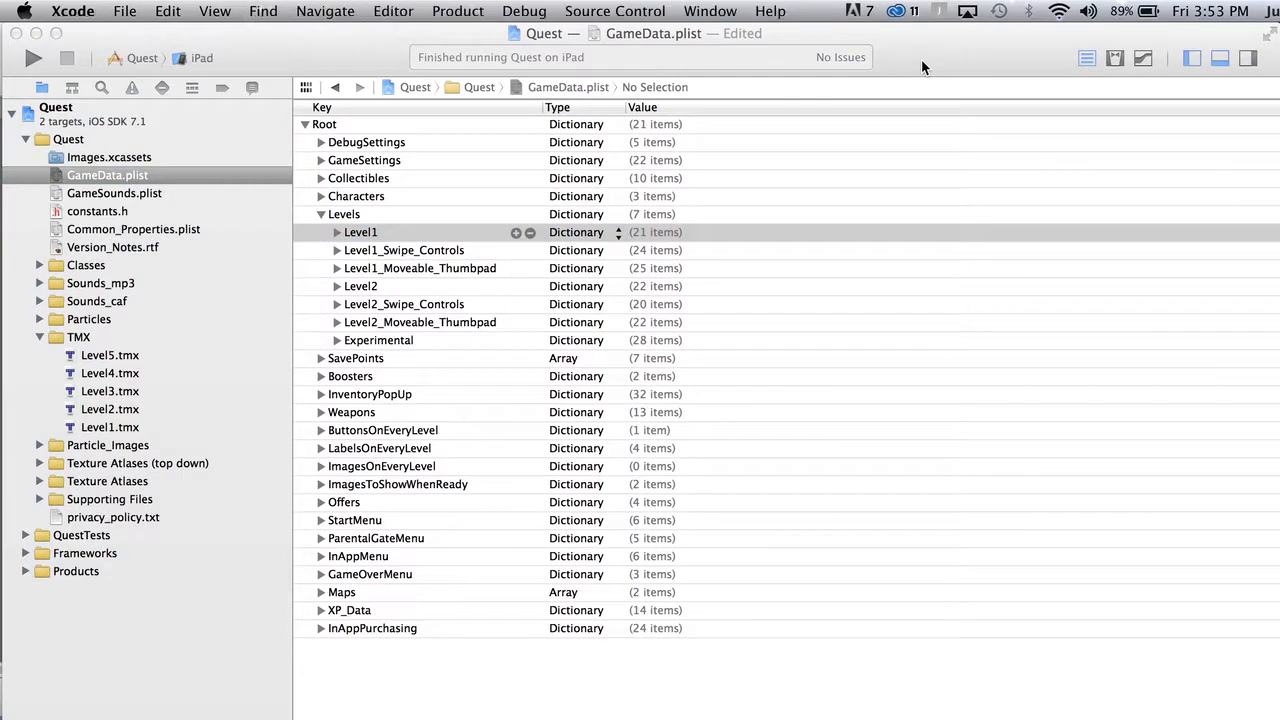
Switch to Xcode and duplicate the Level1_Moveable_Thumbpad dictionary within Levels in GameData.plist, naming the copy Level5.
{"action": "left_click", "coordinate": [788, 37]}
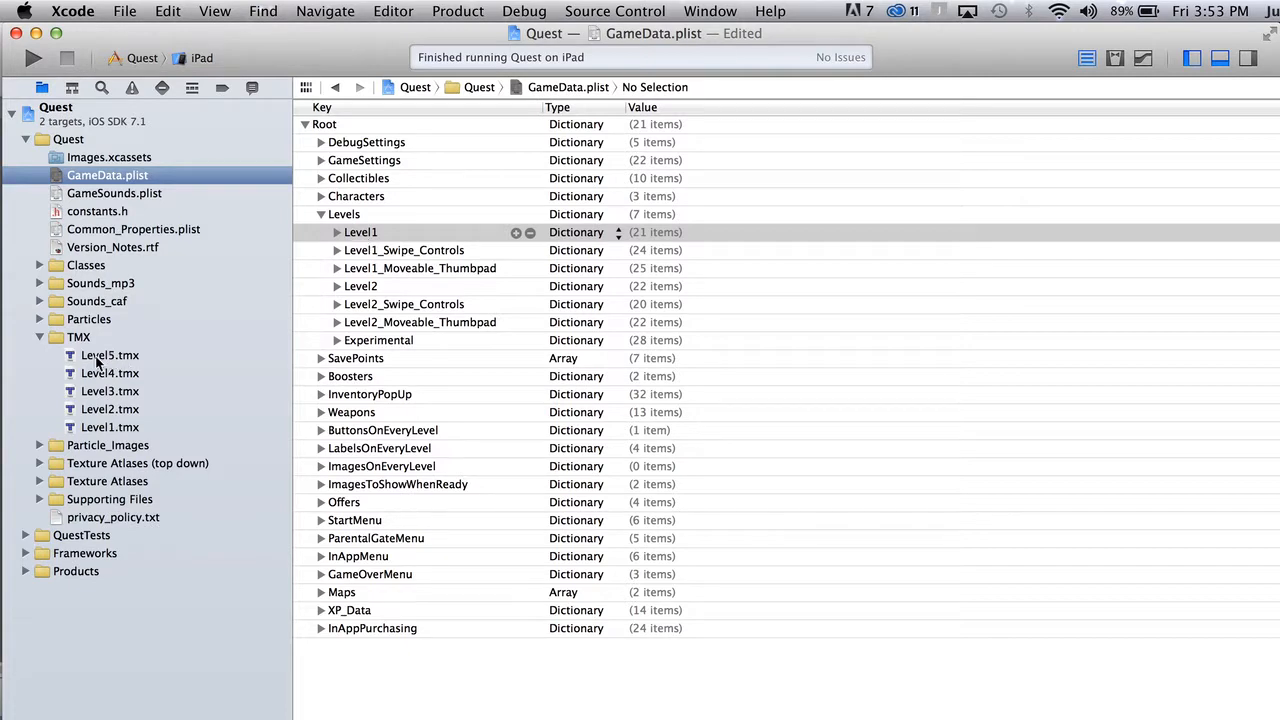
{"action": "left_click", "coordinate": [384, 232]}
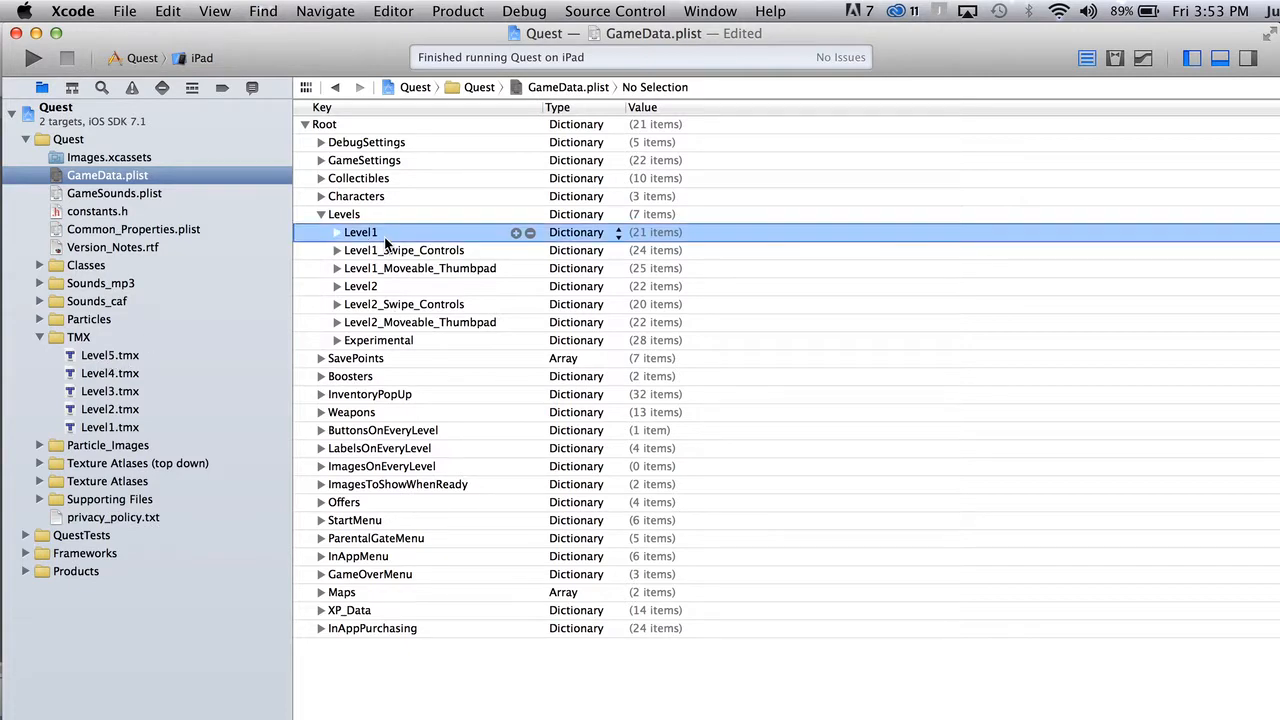
{"action": "left_click", "coordinate": [380, 268]}
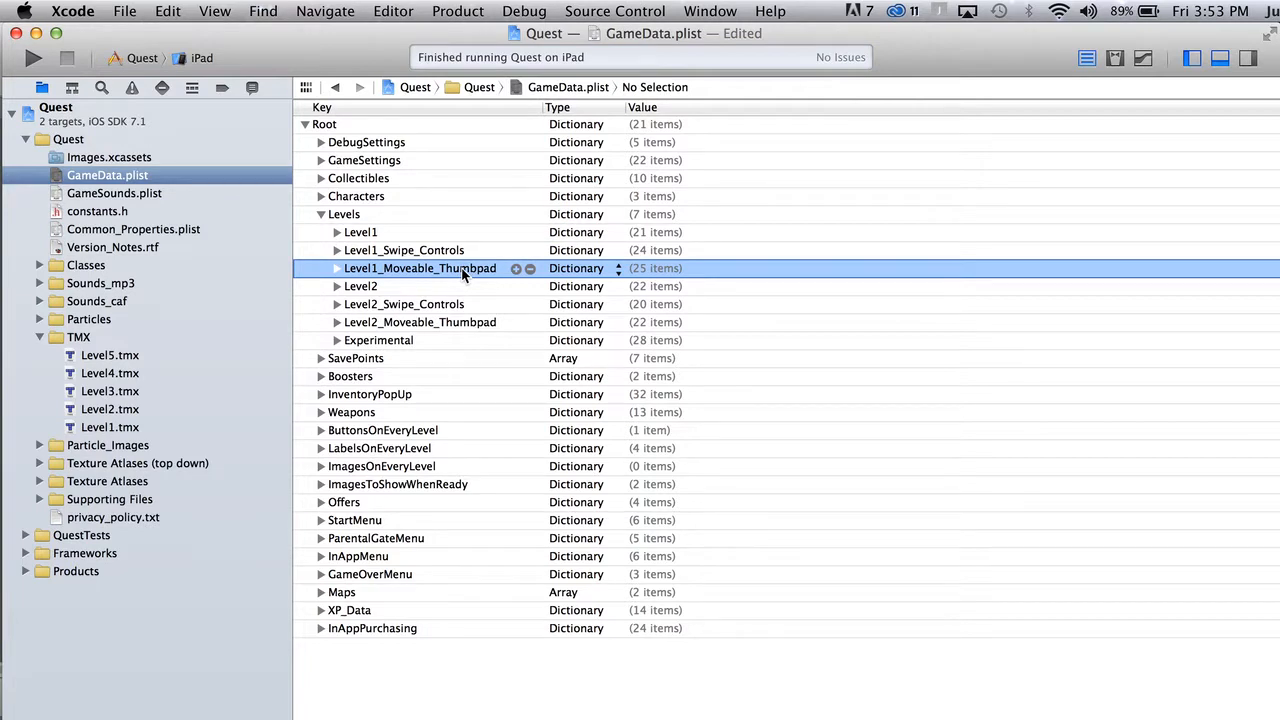
{"action": "left_click", "coordinate": [404, 341]}
{"action": "key", "text": "super+v"}
{"action": "left_click", "coordinate": [376, 358]}
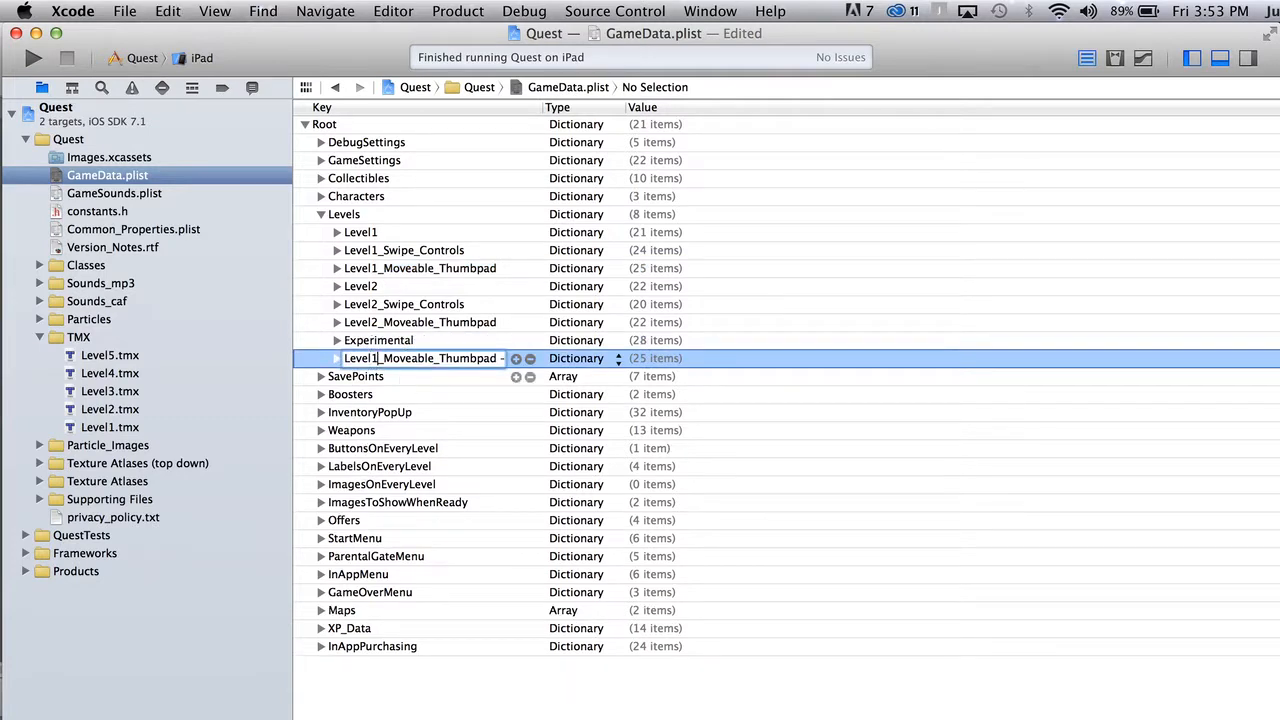
{"action": "key", "text": "shift+super+Right"}
{"action": "key", "text": "BackSpace"}
{"action": "key", "text": "Return"}
Set the TMXFile value in the Level5 dictionary to Level5.
{"action": "left_click", "coordinate": [337, 358]}
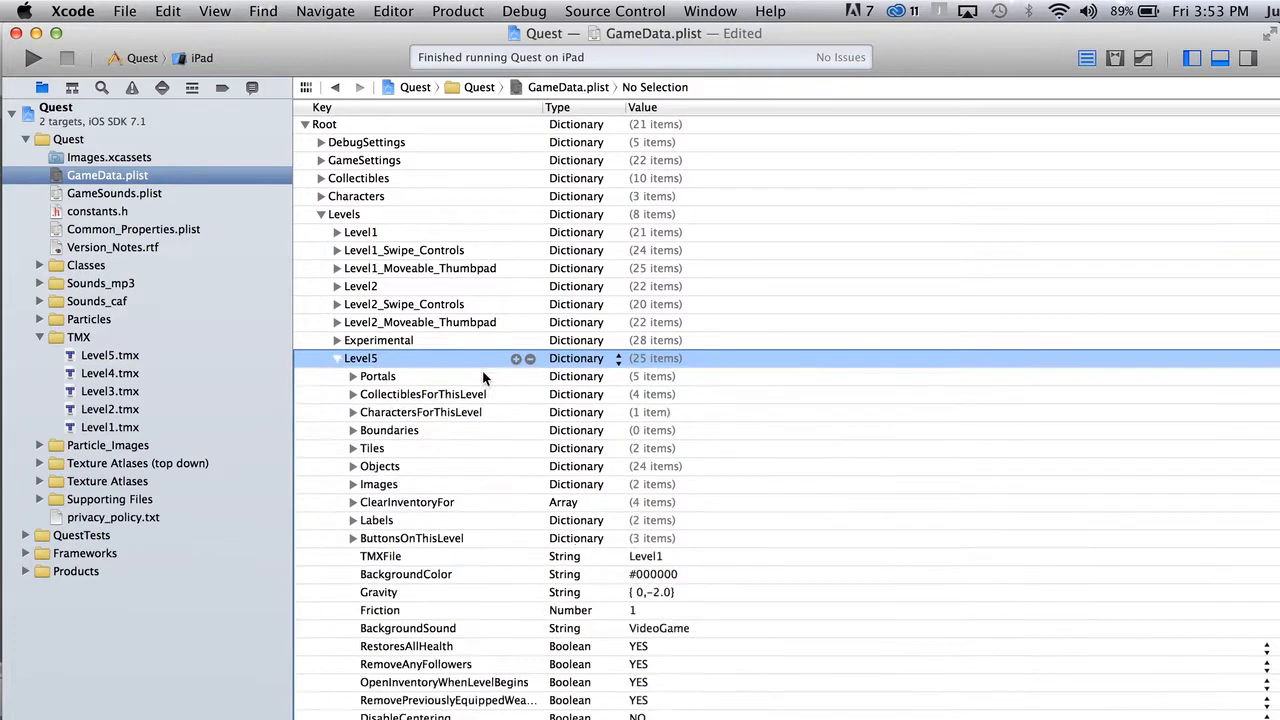
{"action": "scroll", "coordinate": [483, 377], "scroll_direction": "down", "scroll_amount": 3}
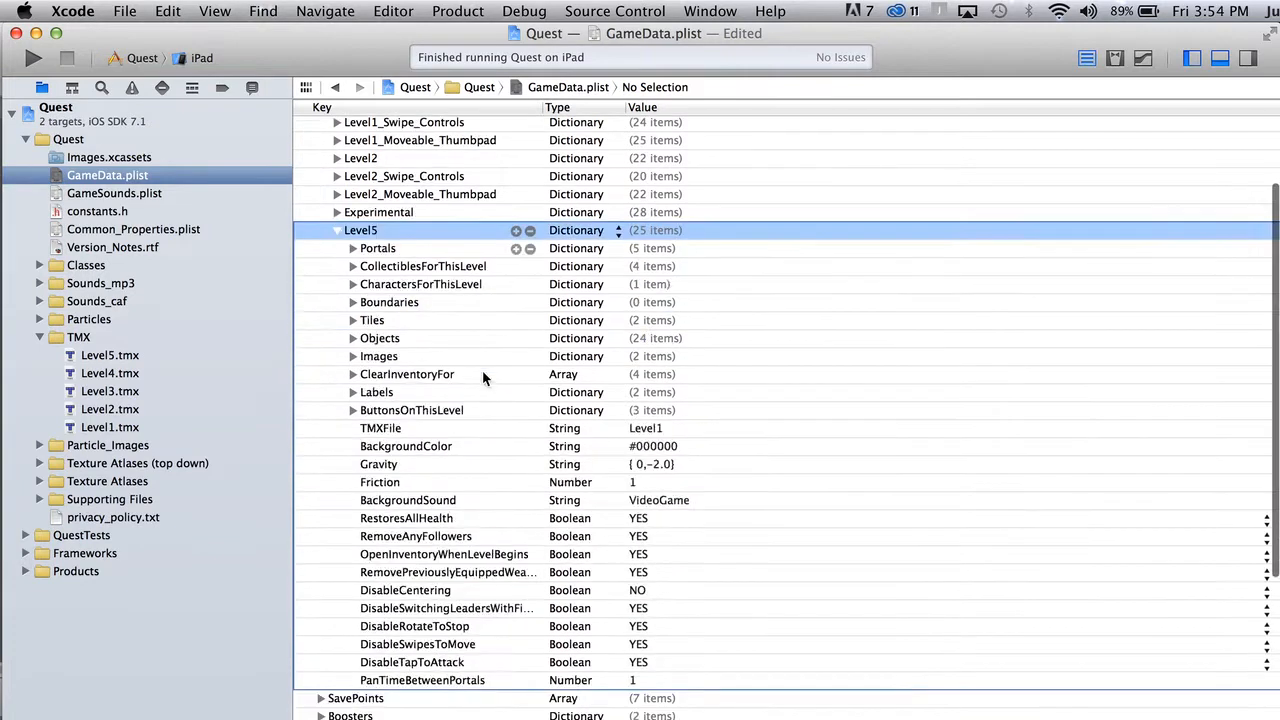
{"action": "left_click", "coordinate": [385, 428]}
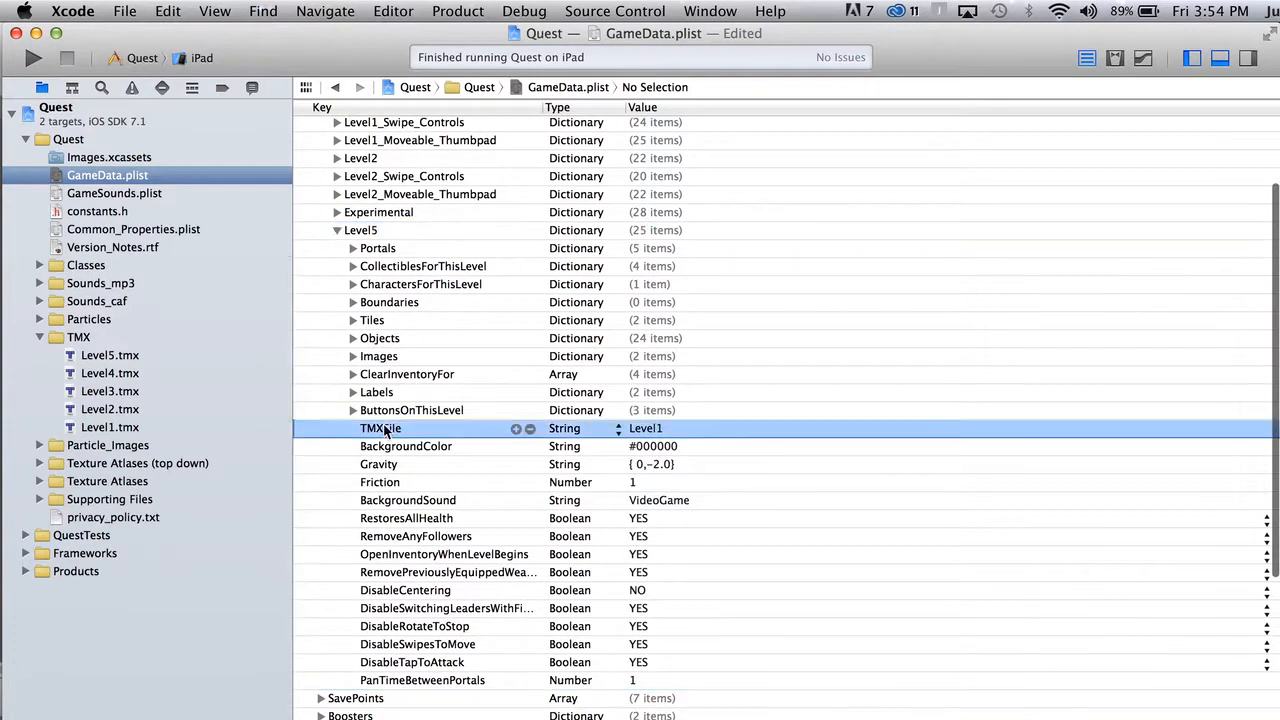
{"action": "left_click", "coordinate": [672, 430]}
{"action": "key", "text": "BackSpace"}
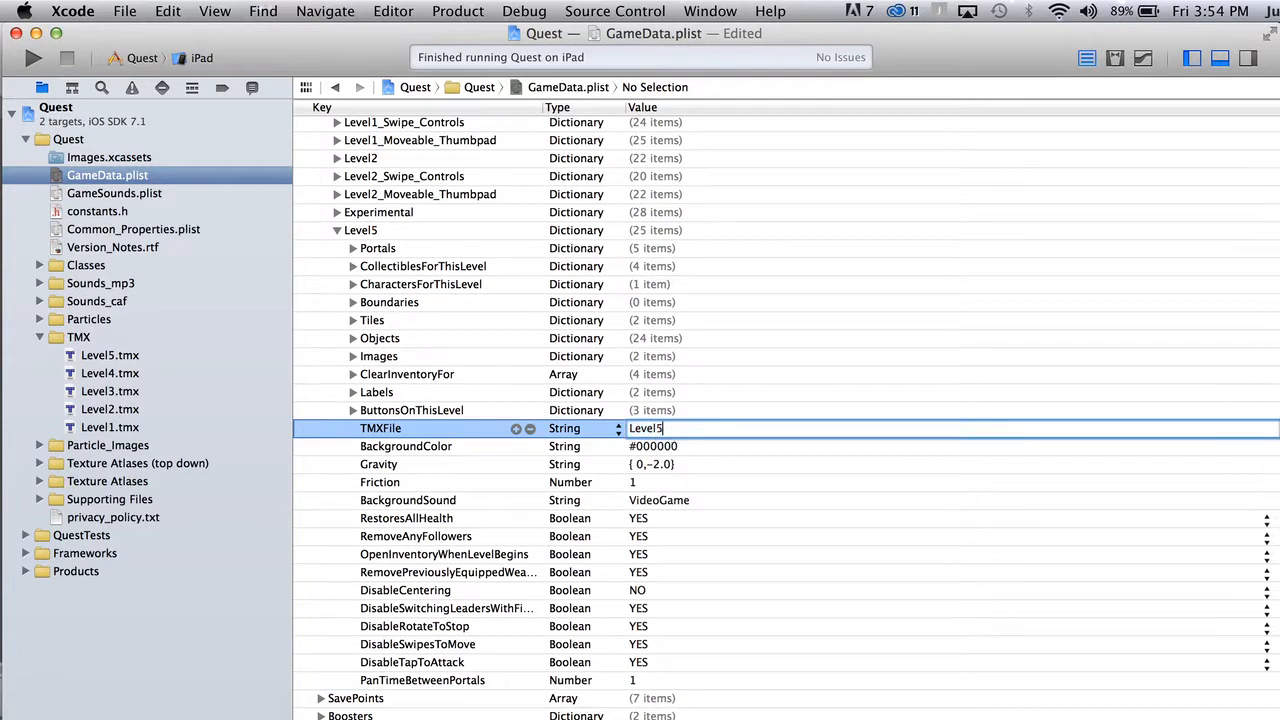
{"action": "left_click", "coordinate": [376, 430]}
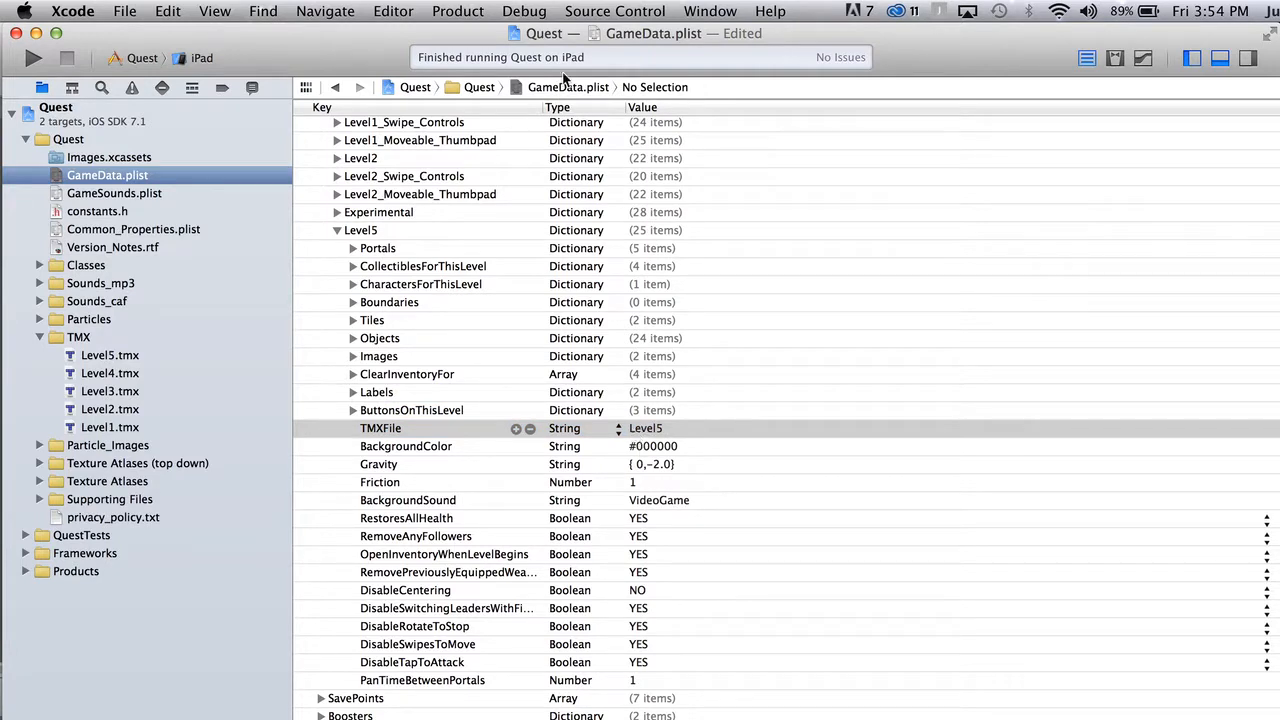
Set the GoesToLevel value of the Level1_ControlPad button in the StartMenu's Buttons dictionary to Level5.
{"action": "left_click_drag", "start_coordinate": [543, 107], "coordinate": [609, 107]}
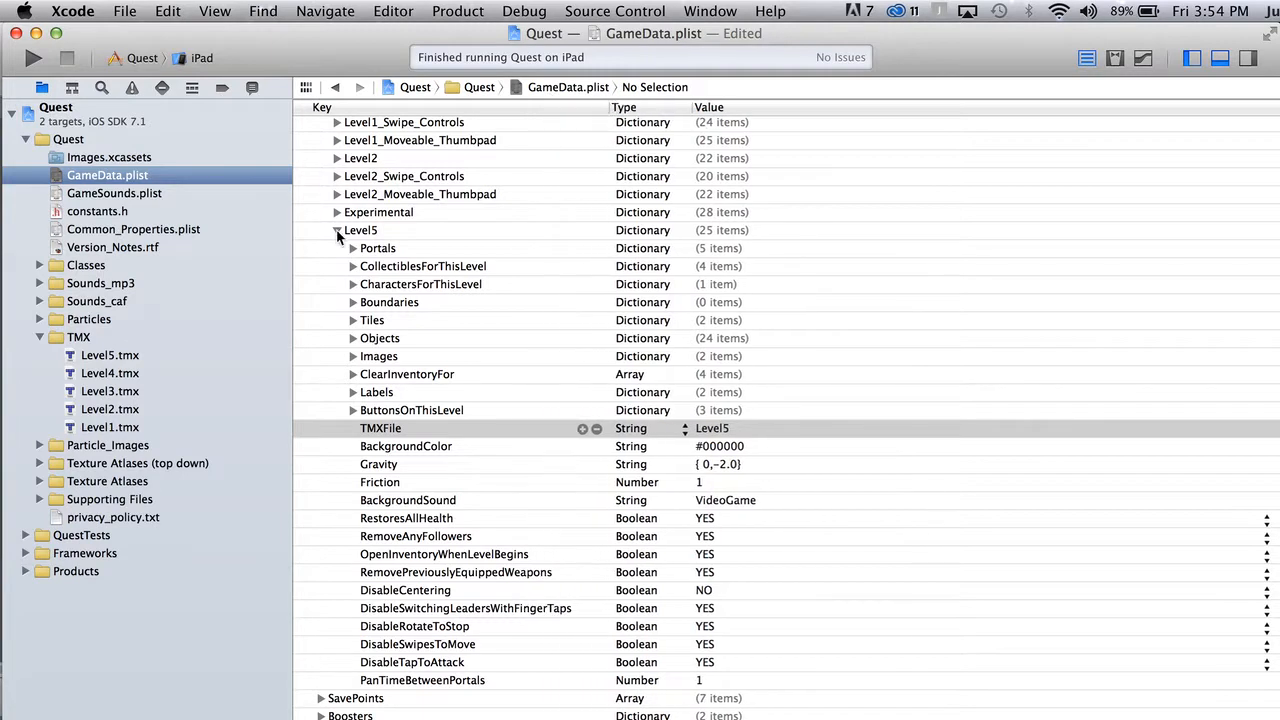
{"action": "left_click", "coordinate": [337, 230]}
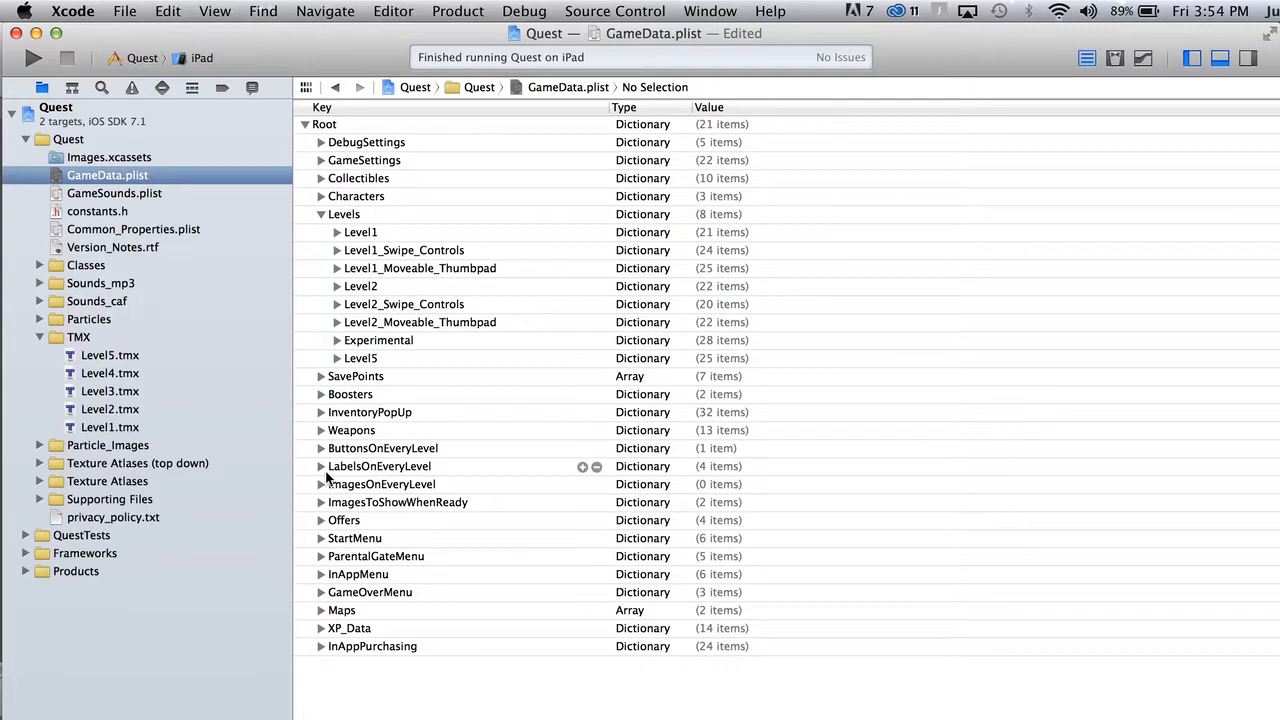
{"action": "left_click", "coordinate": [323, 539]}
{"action": "scroll", "coordinate": [400, 560], "scroll_direction": "down", "scroll_amount": 1}
{"action": "left_click", "coordinate": [337, 581]}
{"action": "scroll", "coordinate": [400, 500], "scroll_direction": "down", "scroll_amount": 5}
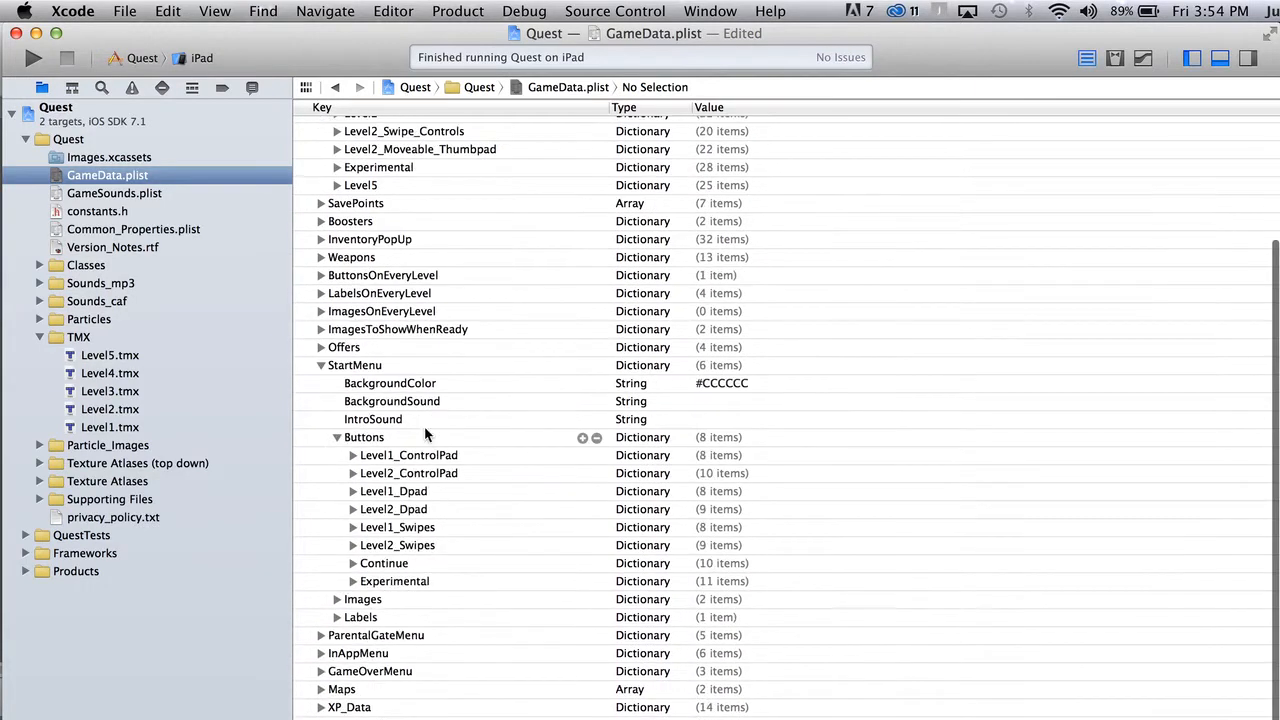
{"action": "left_click", "coordinate": [432, 458]}
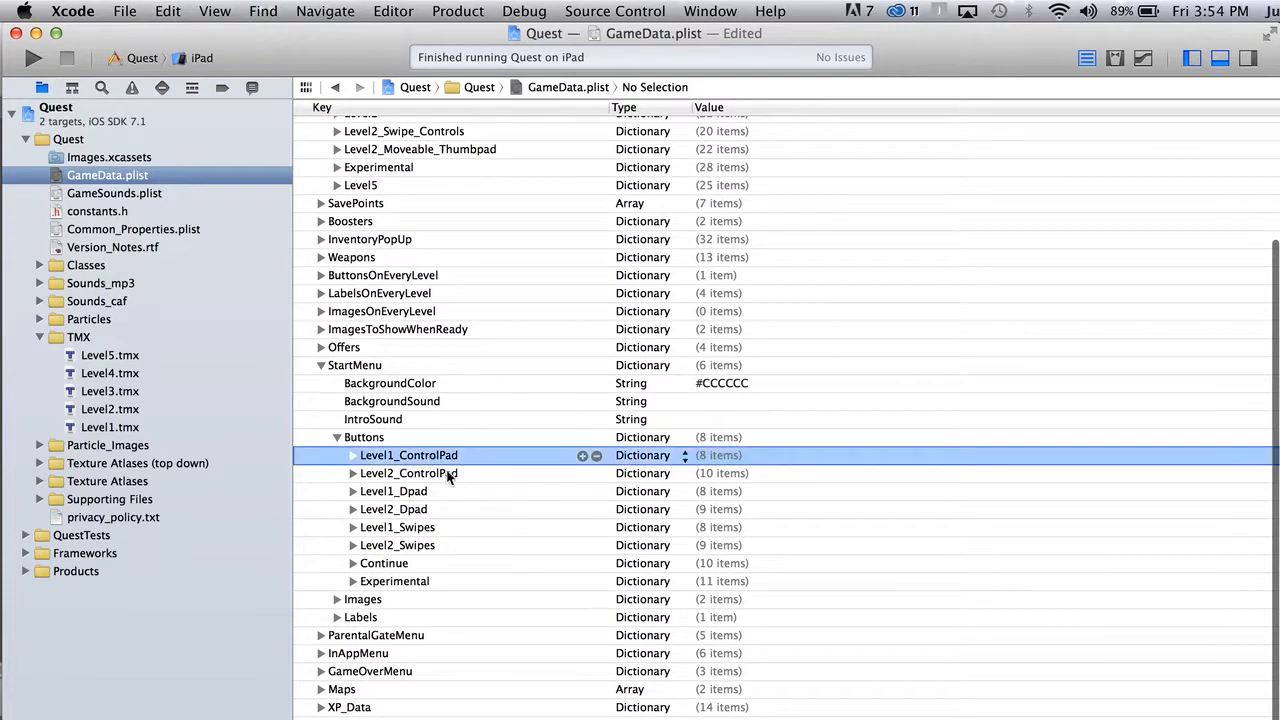
{"action": "left_click", "coordinate": [353, 455]}
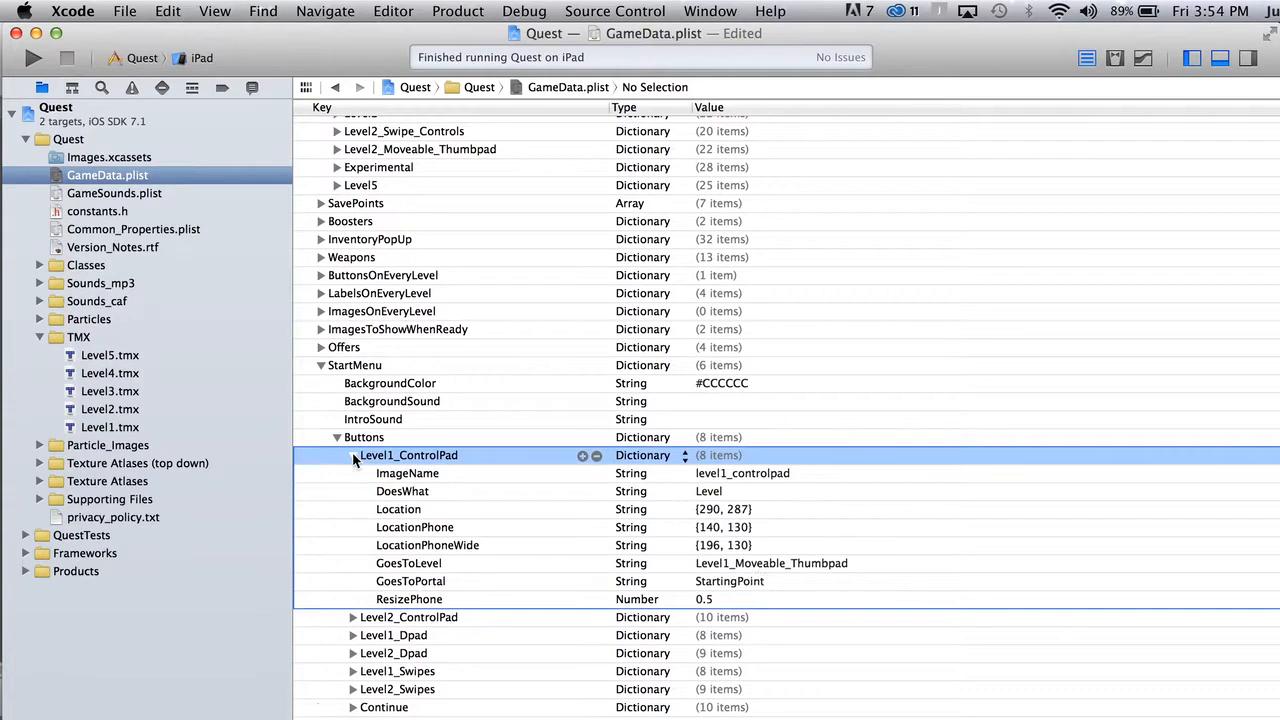
{"action": "left_click", "coordinate": [830, 566]}
{"action": "left_click", "coordinate": [762, 564]}
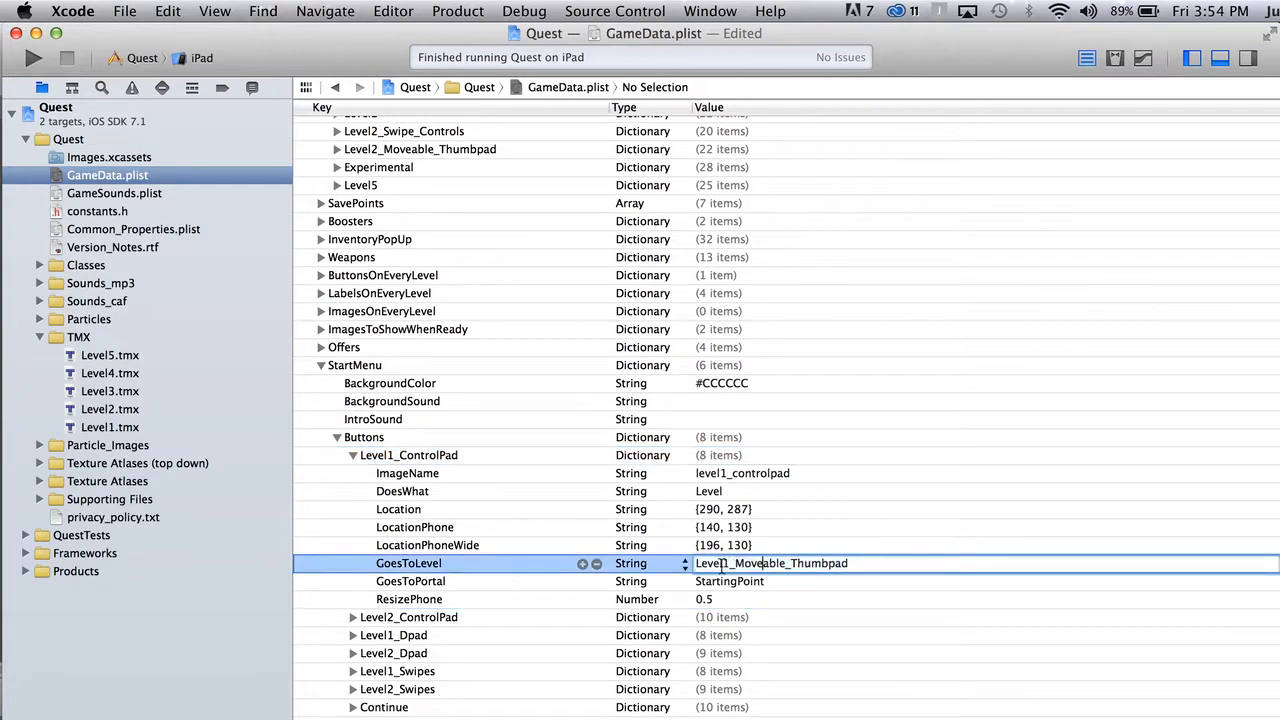
{"action": "left_click_drag", "start_coordinate": [721, 564], "coordinate": [850, 564]}
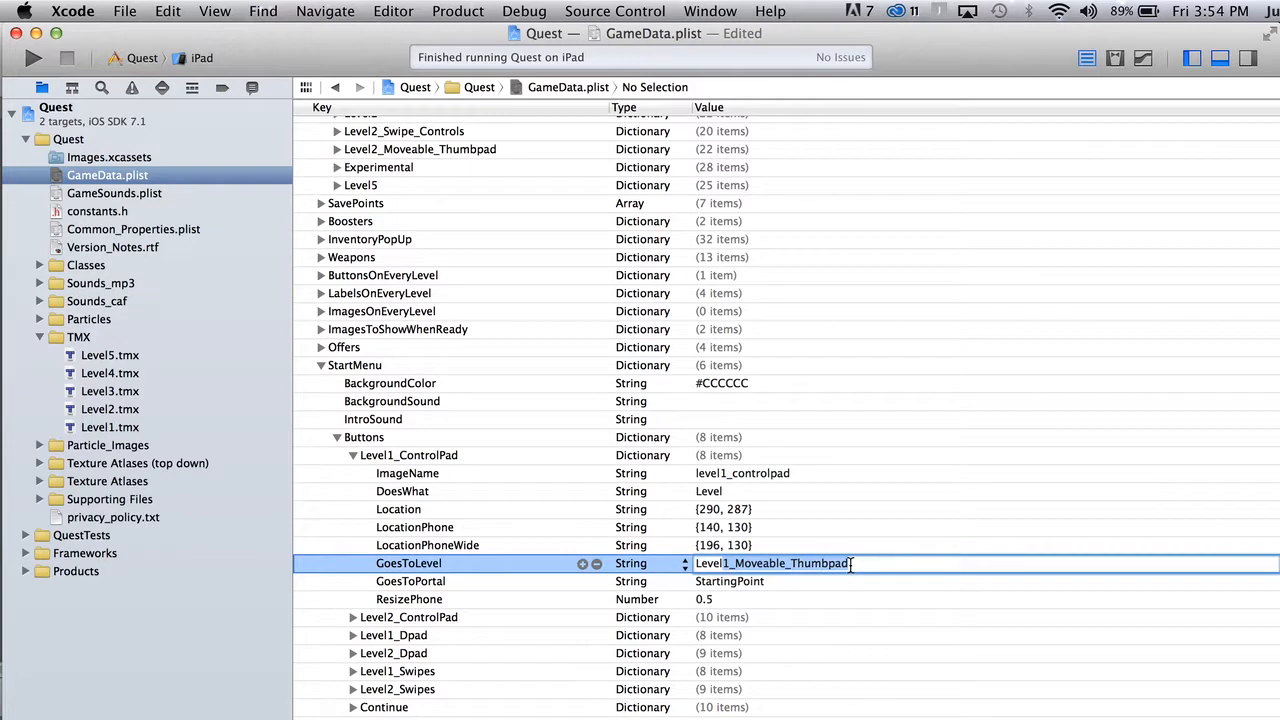
{"action": "type", "text": "5"}
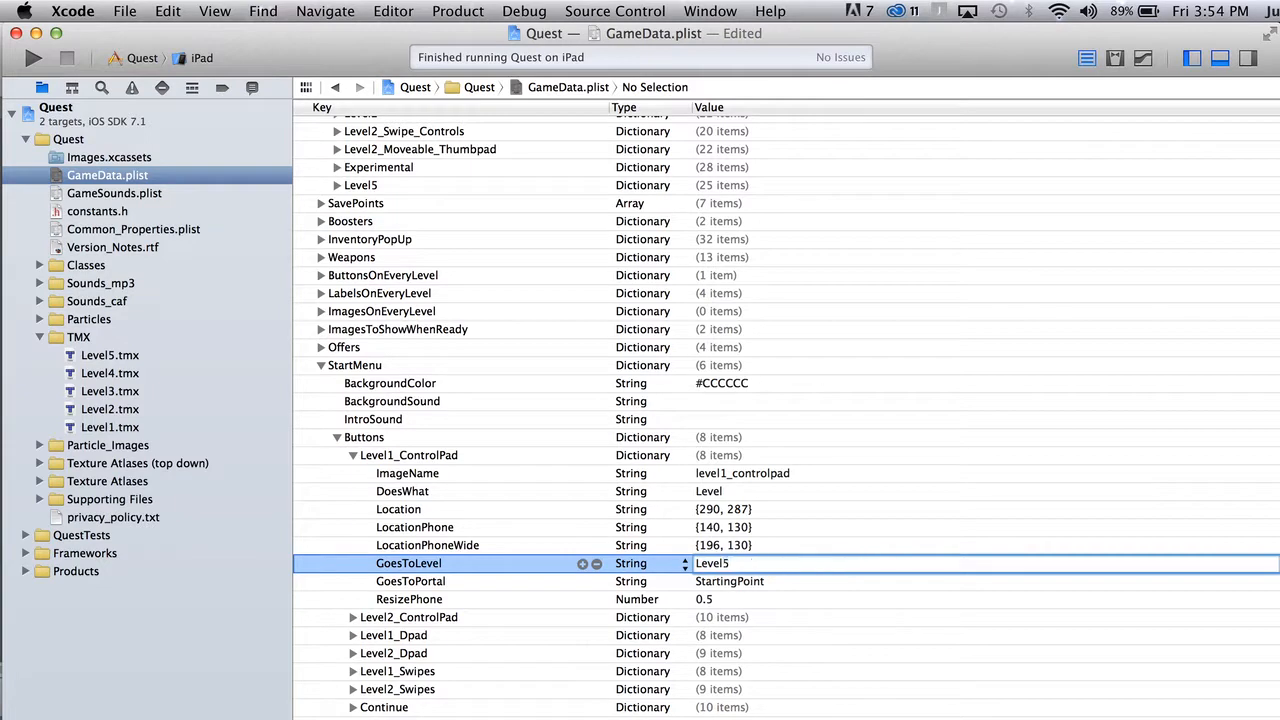
{"action": "key", "text": "Return"}
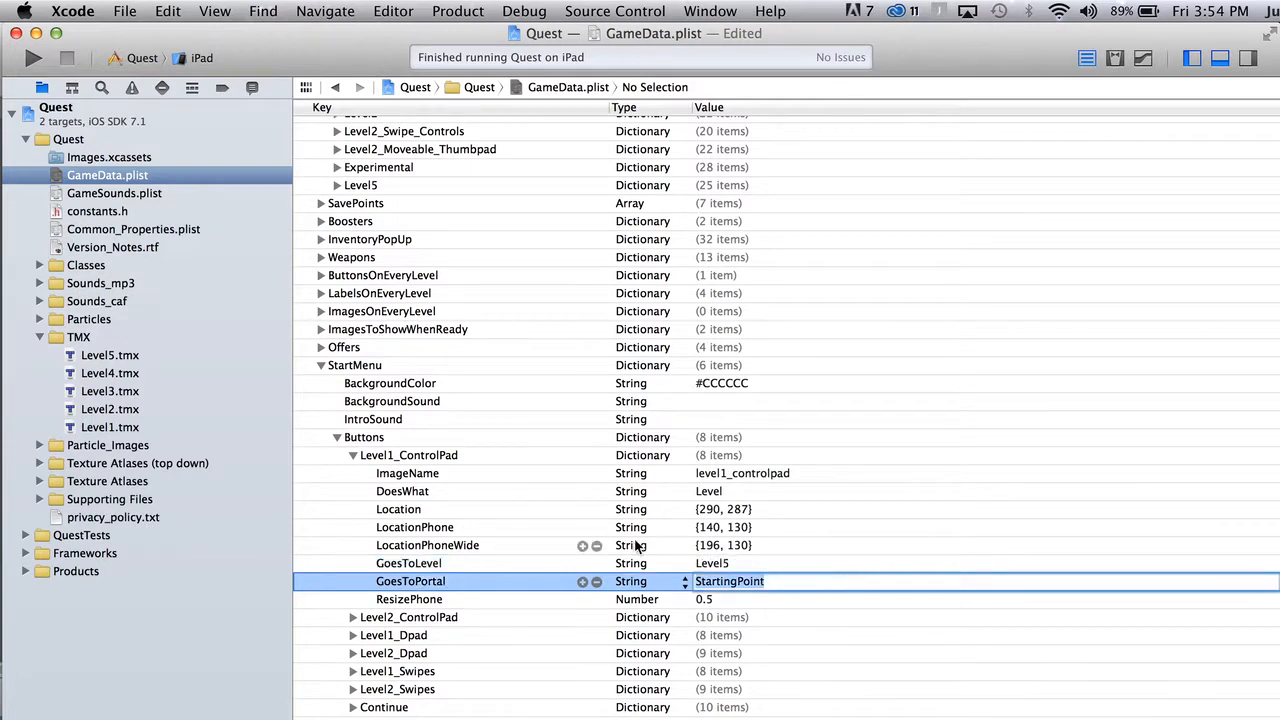
Compare the button's GoesToLevel and GoesToPortal values with the StartingPoint object in Tiled, and return to Xcode to collapse StartMenu.
{"action": "left_click", "coordinate": [453, 563]}
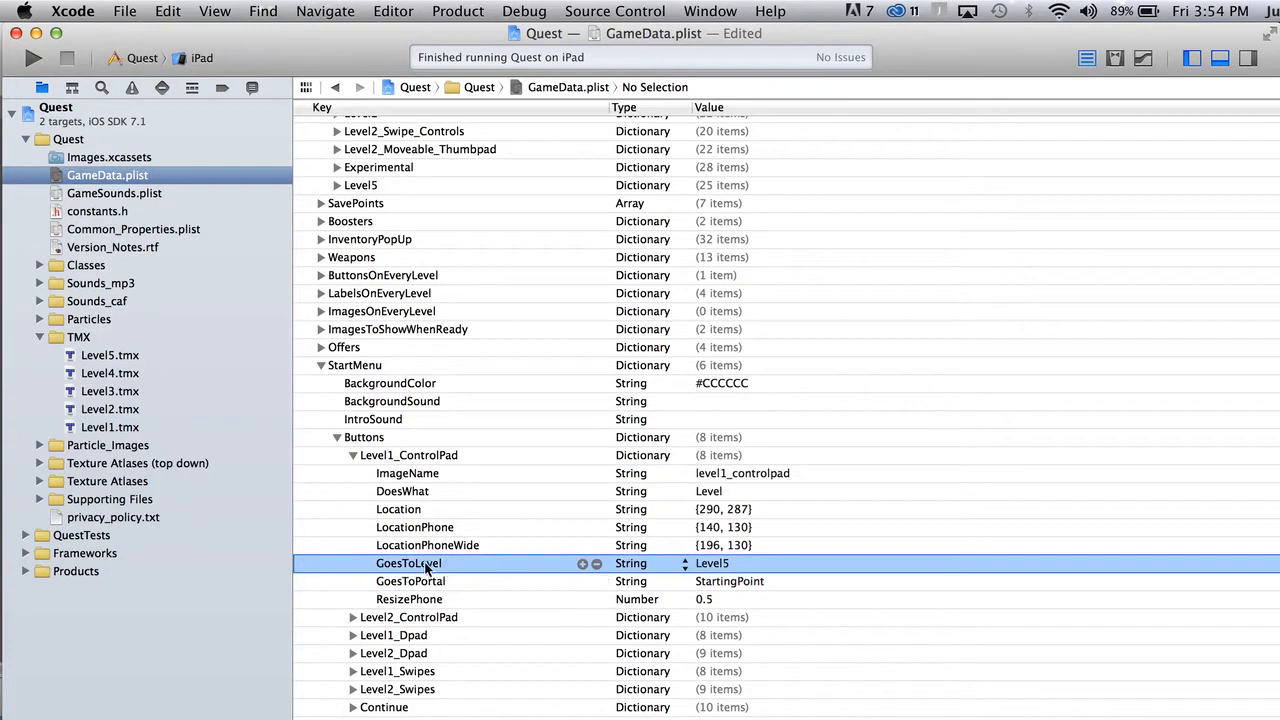
{"action": "left_click", "coordinate": [703, 580]}
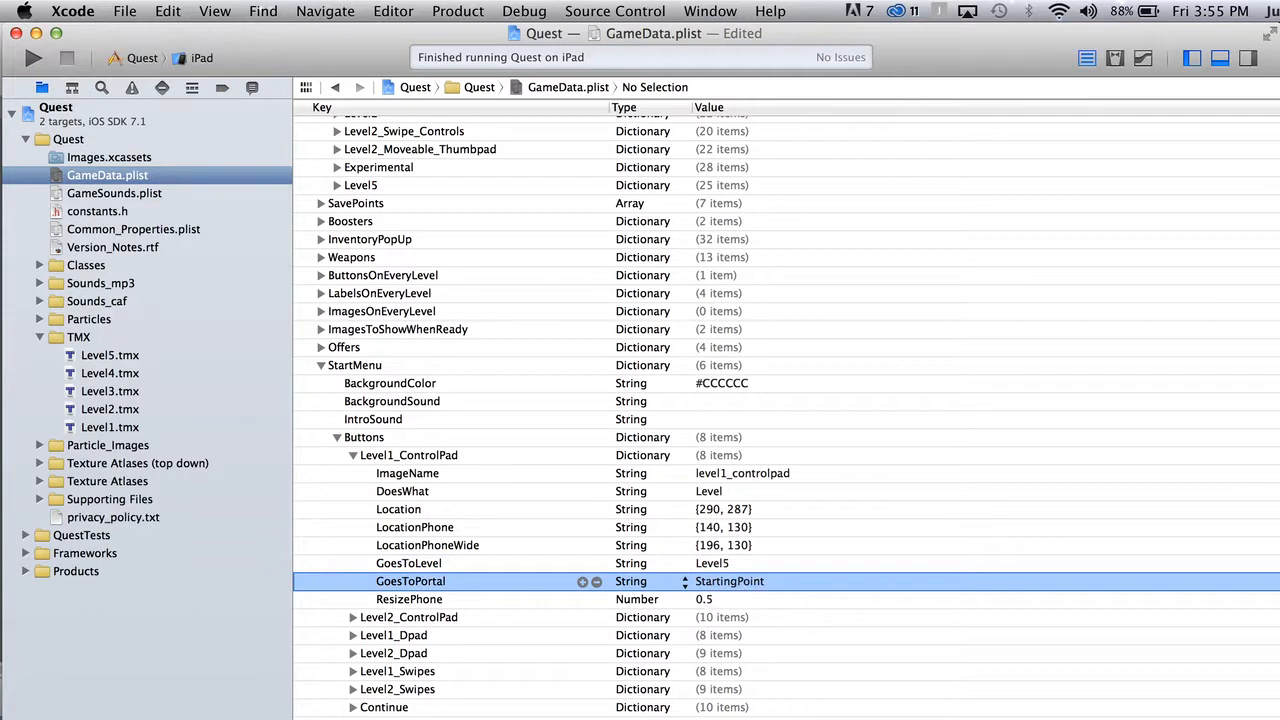
{"action": "key", "text": "super+Tab"}
{"action": "left_click", "coordinate": [401, 349]}
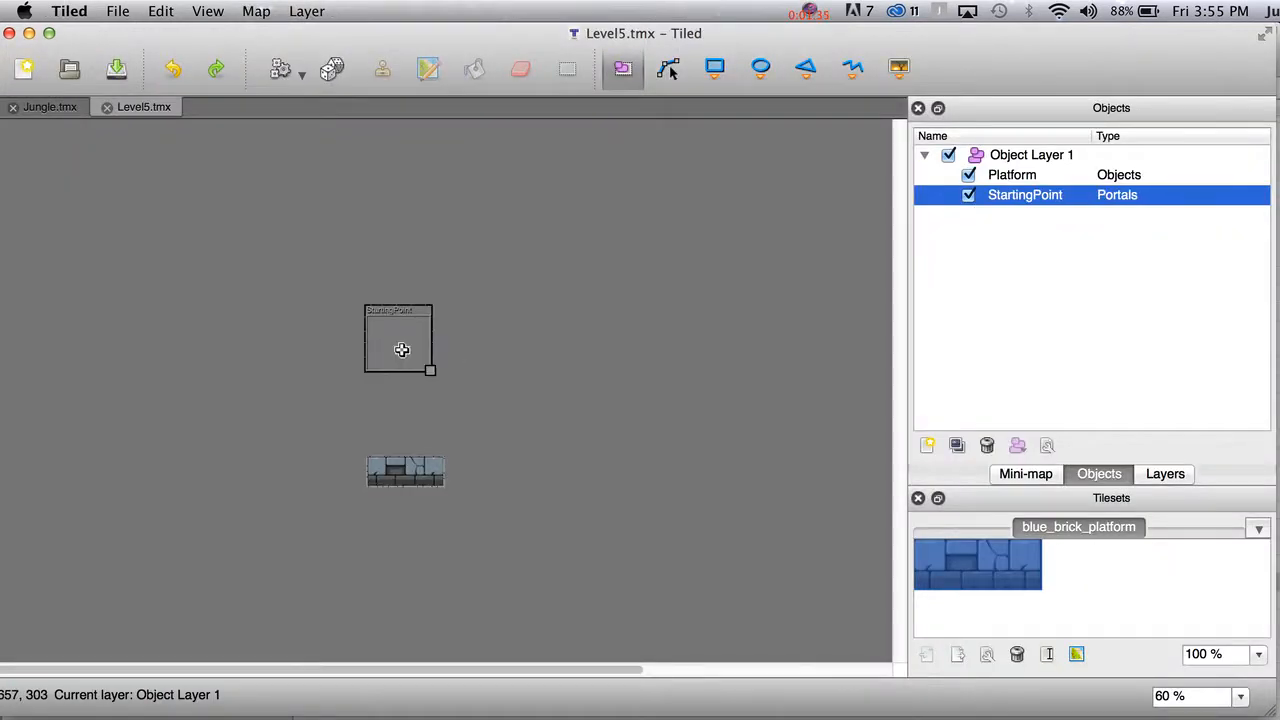
{"action": "key", "text": "super+Tab"}
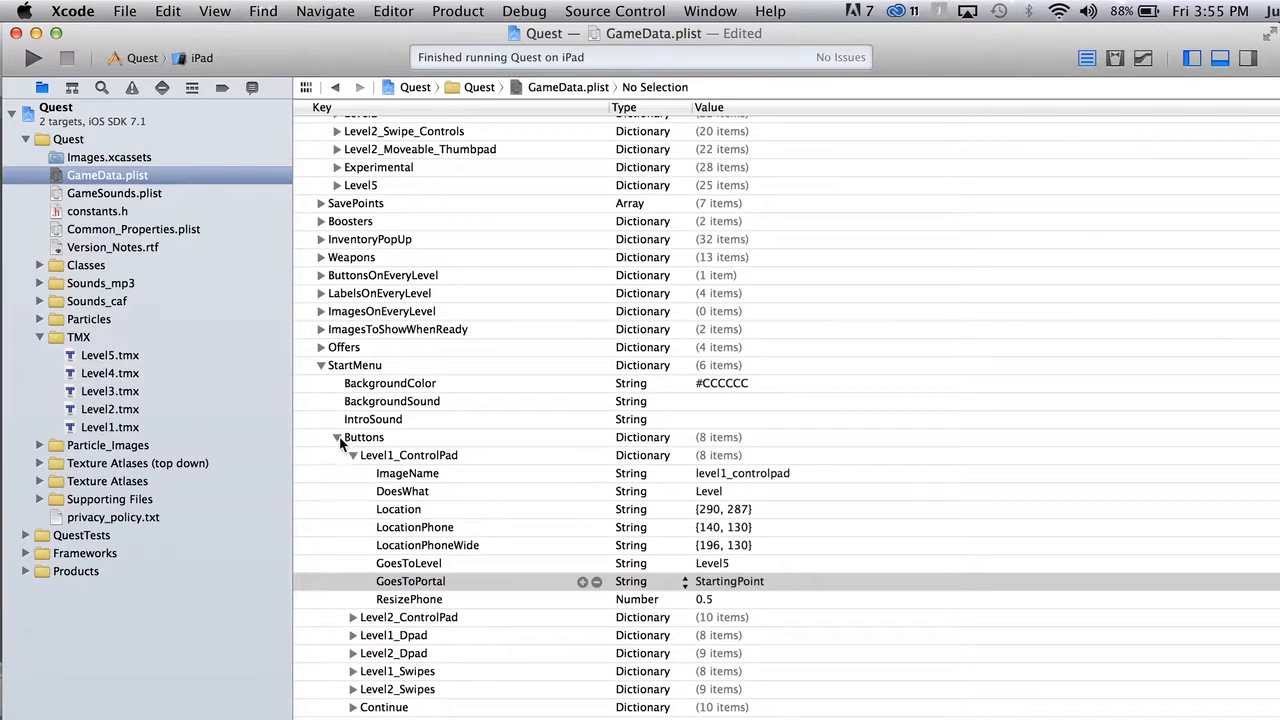
{"action": "left_click", "coordinate": [323, 366]}
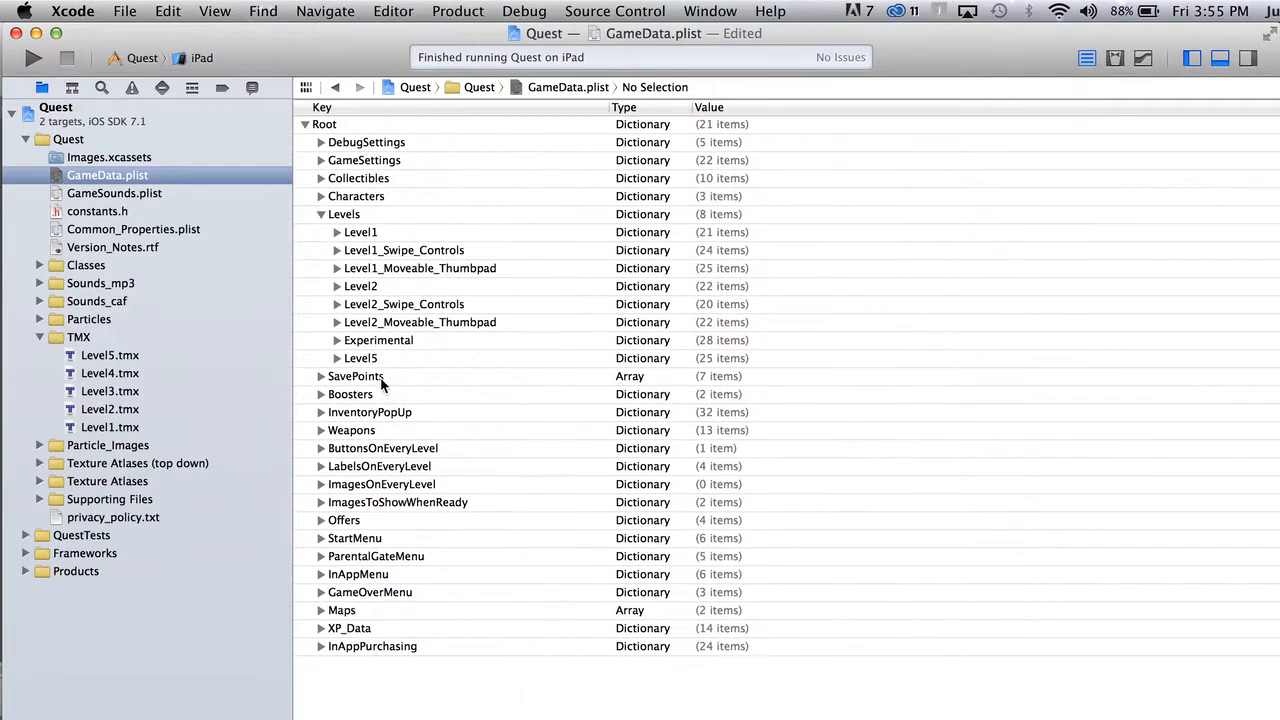
Delete the DropPoint, UpToPlatforms, Exit and Exit2 entries from the Portals dictionary of Level5.
{"action": "left_click", "coordinate": [337, 358]}
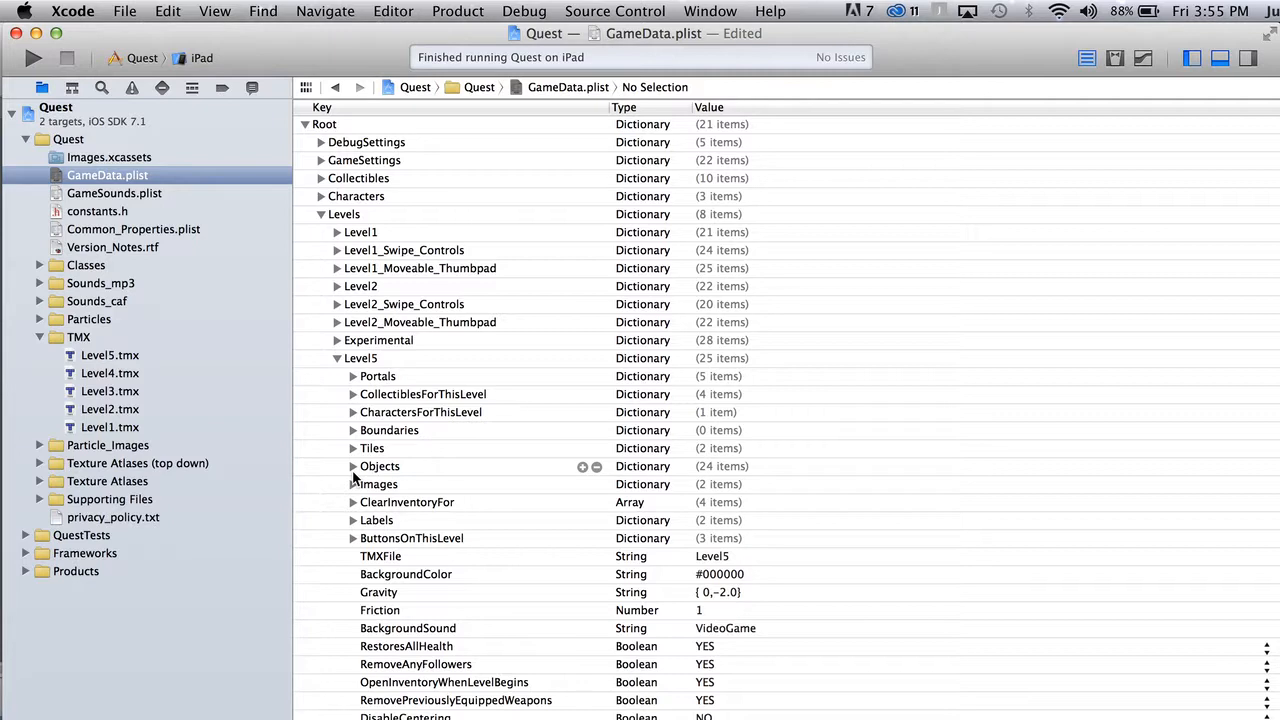
{"action": "left_click", "coordinate": [353, 377]}
{"action": "left_click", "coordinate": [377, 414]}
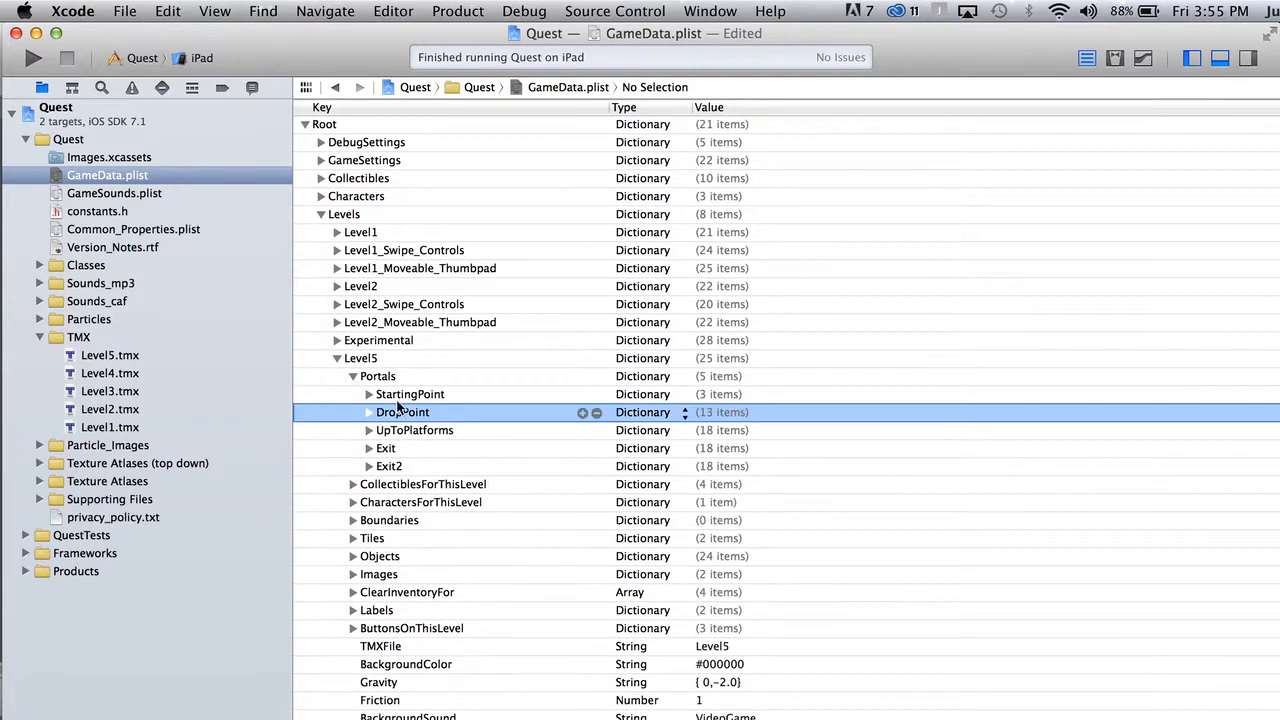
{"action": "key", "text": "BackSpace"}
{"action": "key", "text": "BackSpace"}
{"action": "key", "text": "BackSpace"}
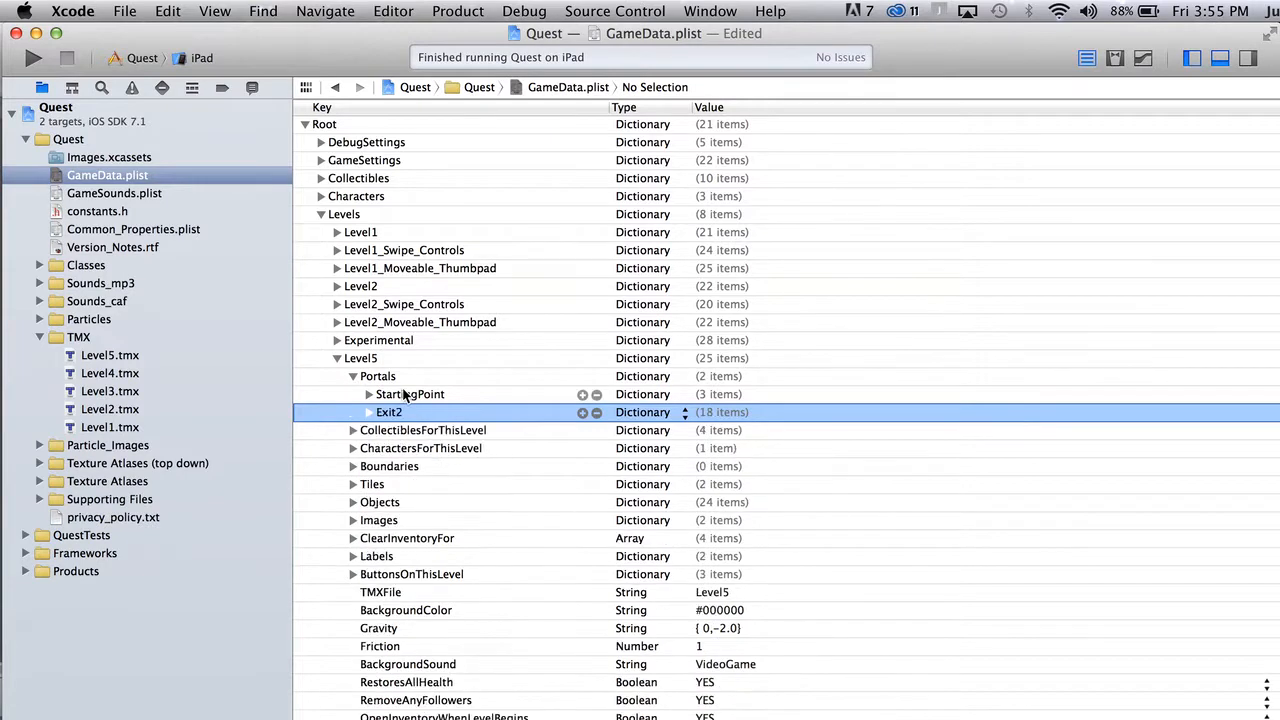
{"action": "key", "text": "BackSpace"}
Examine the AppearFromPortalWhere, Depth and MakeOneWay settings of Level5's StartingPoint portal.
{"action": "left_click", "coordinate": [405, 395]}
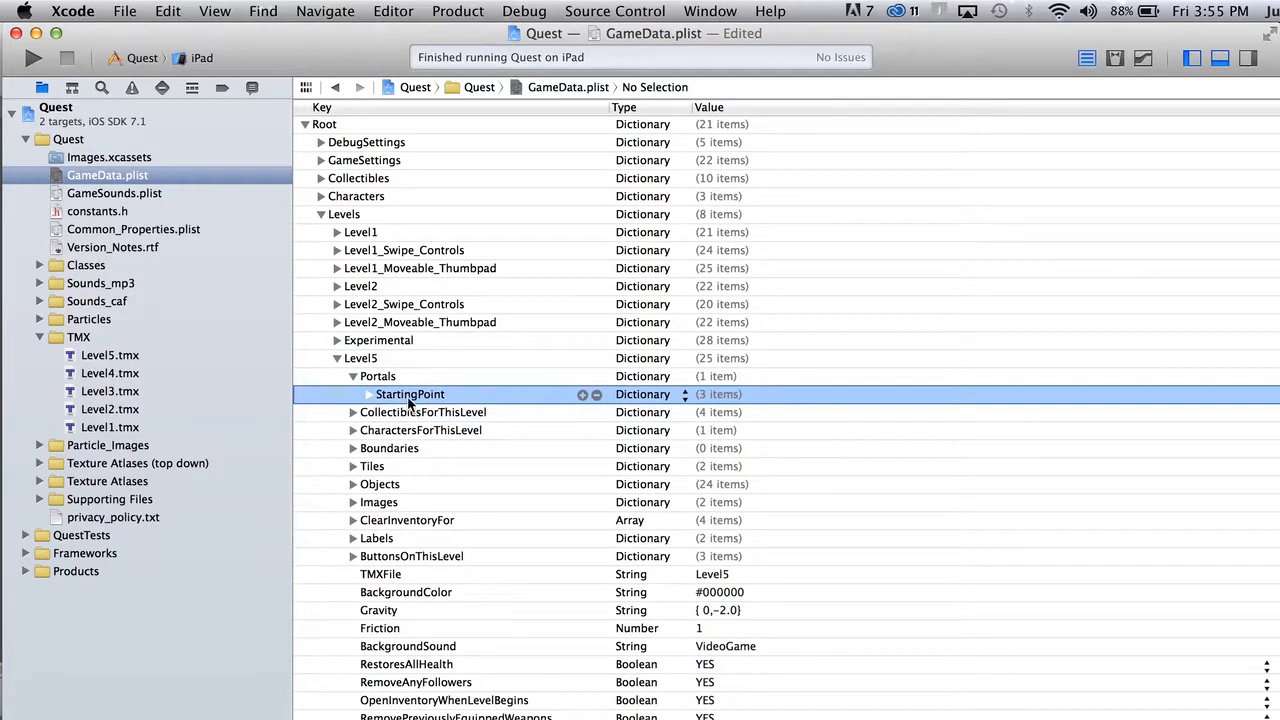
{"action": "left_click", "coordinate": [369, 395]}
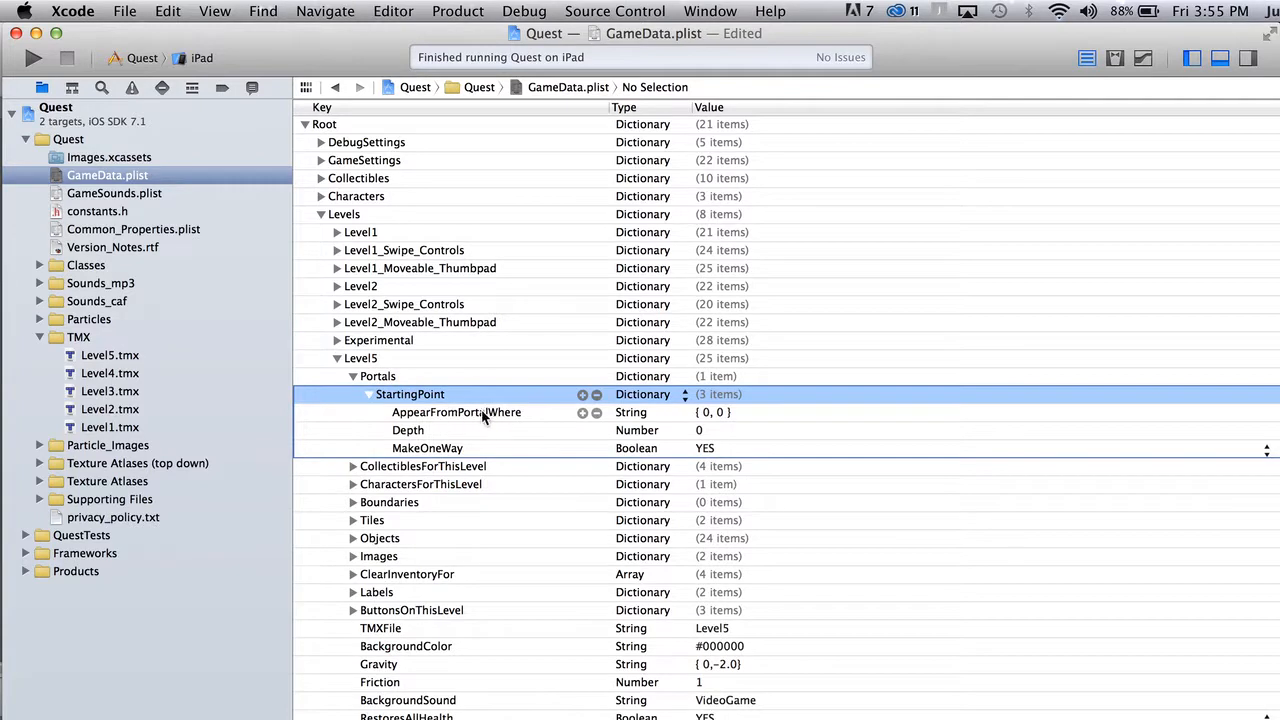
{"action": "left_click", "coordinate": [708, 414]}
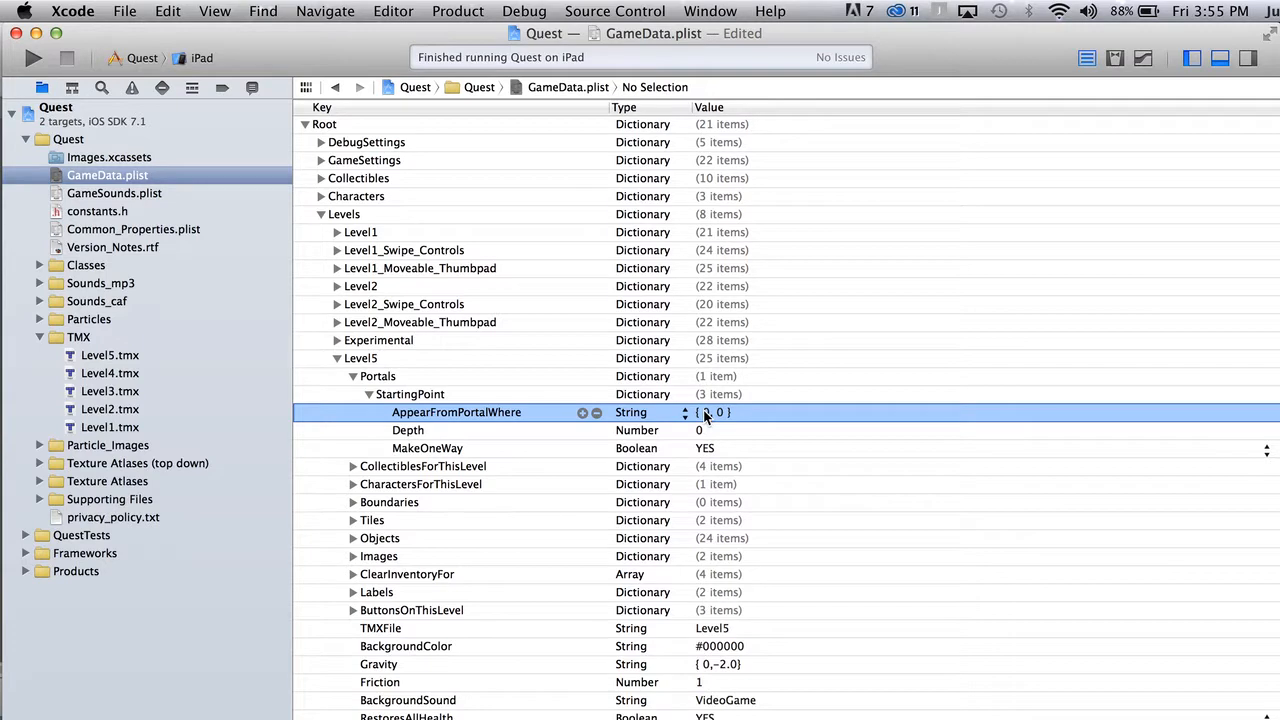
{"action": "double_click", "coordinate": [712, 415]}
{"action": "left_click", "coordinate": [709, 414]}
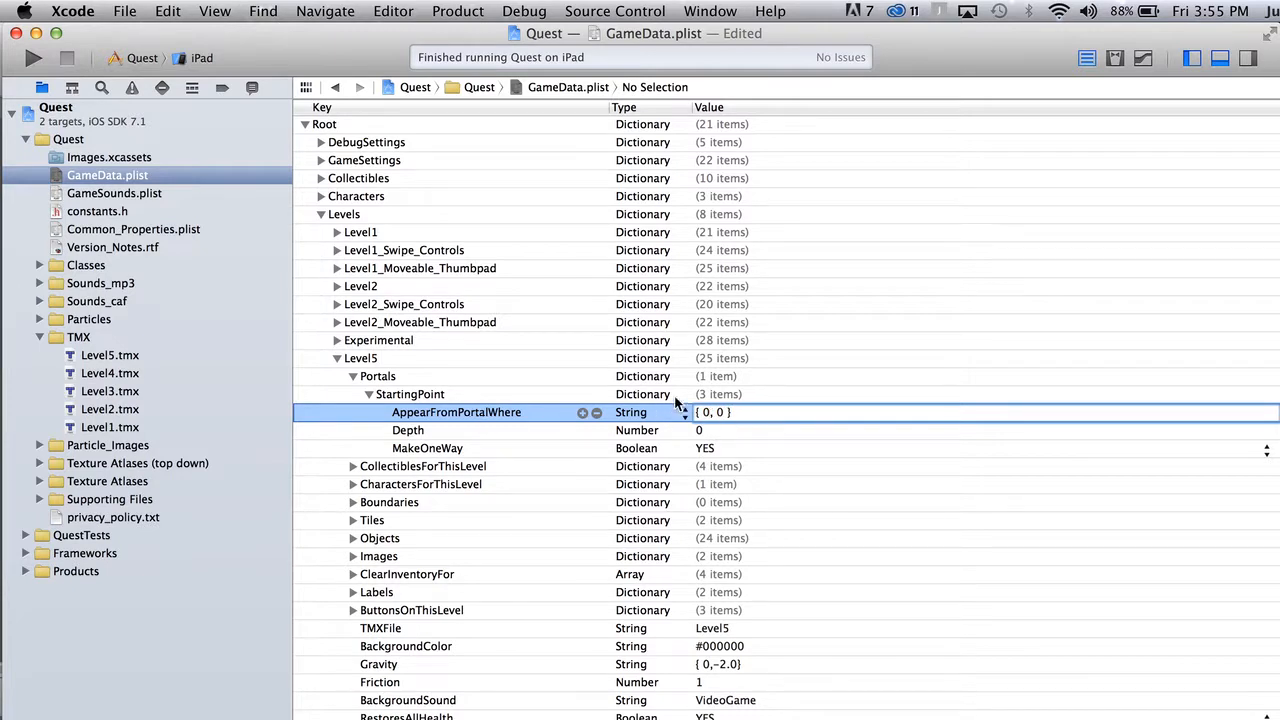
{"action": "left_click", "coordinate": [441, 430]}
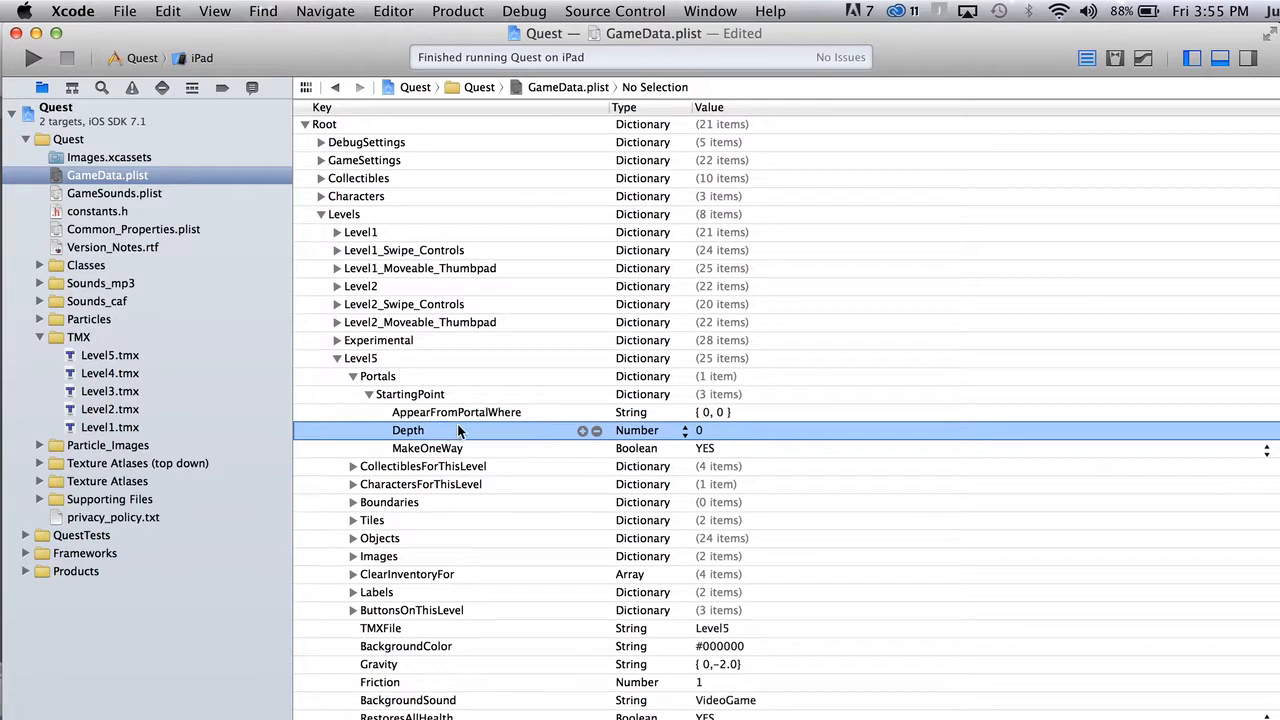
{"action": "left_click", "coordinate": [483, 451]}
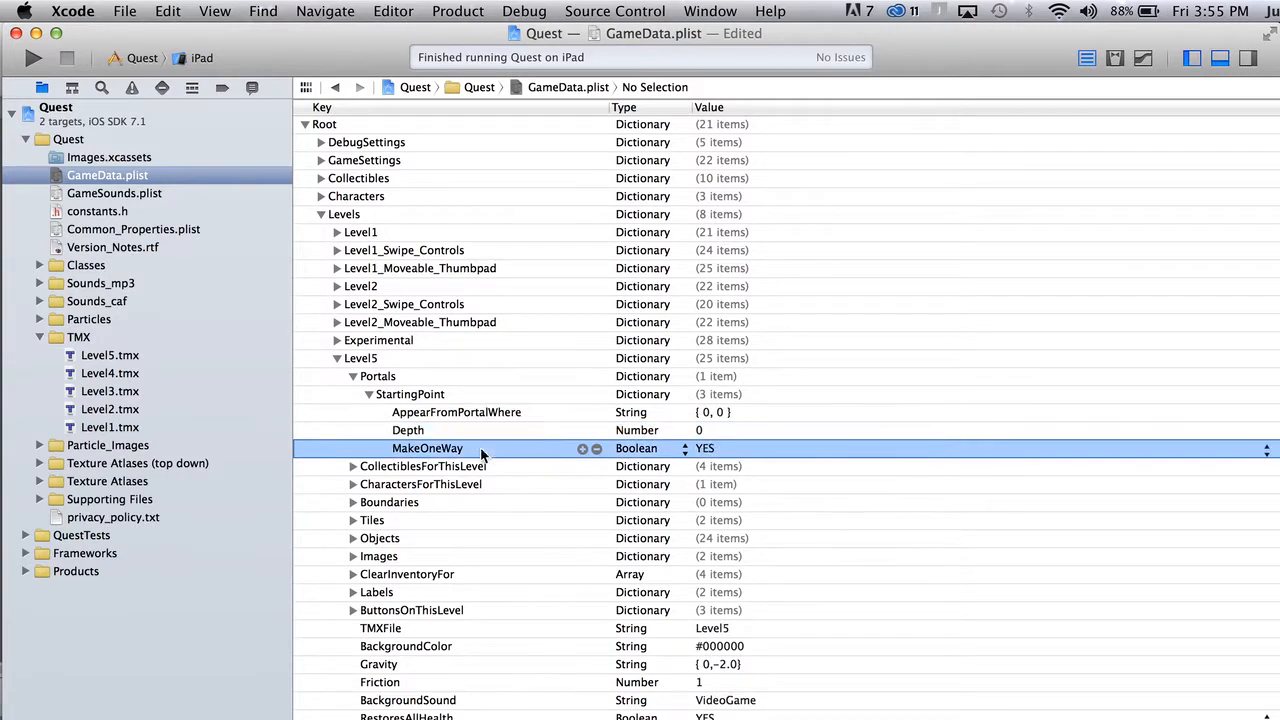
{"action": "left_click", "coordinate": [368, 394]}
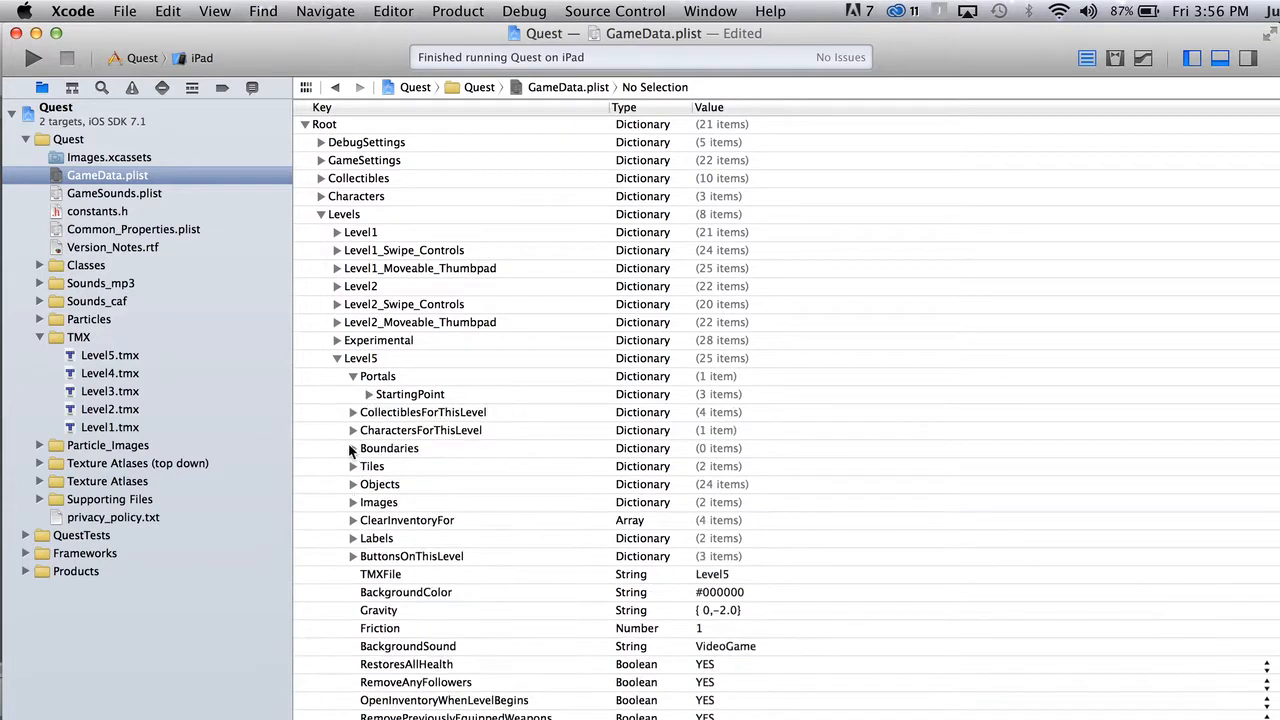
Check the NewPrimaryCharacter name in Level5's CharactersForThisLevel against the Leader entry in the root Characters dictionary.
{"action": "left_click", "coordinate": [352, 430]}
{"action": "left_click", "coordinate": [369, 448]}
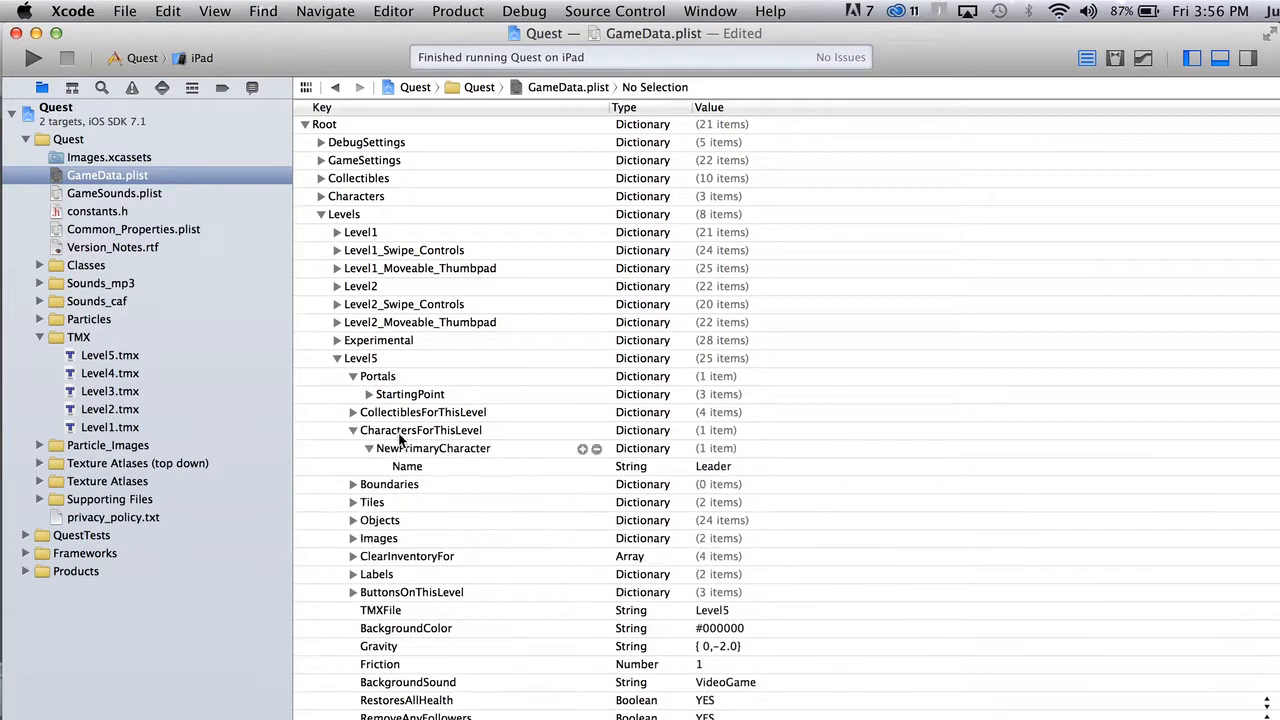
{"action": "left_click", "coordinate": [410, 470]}
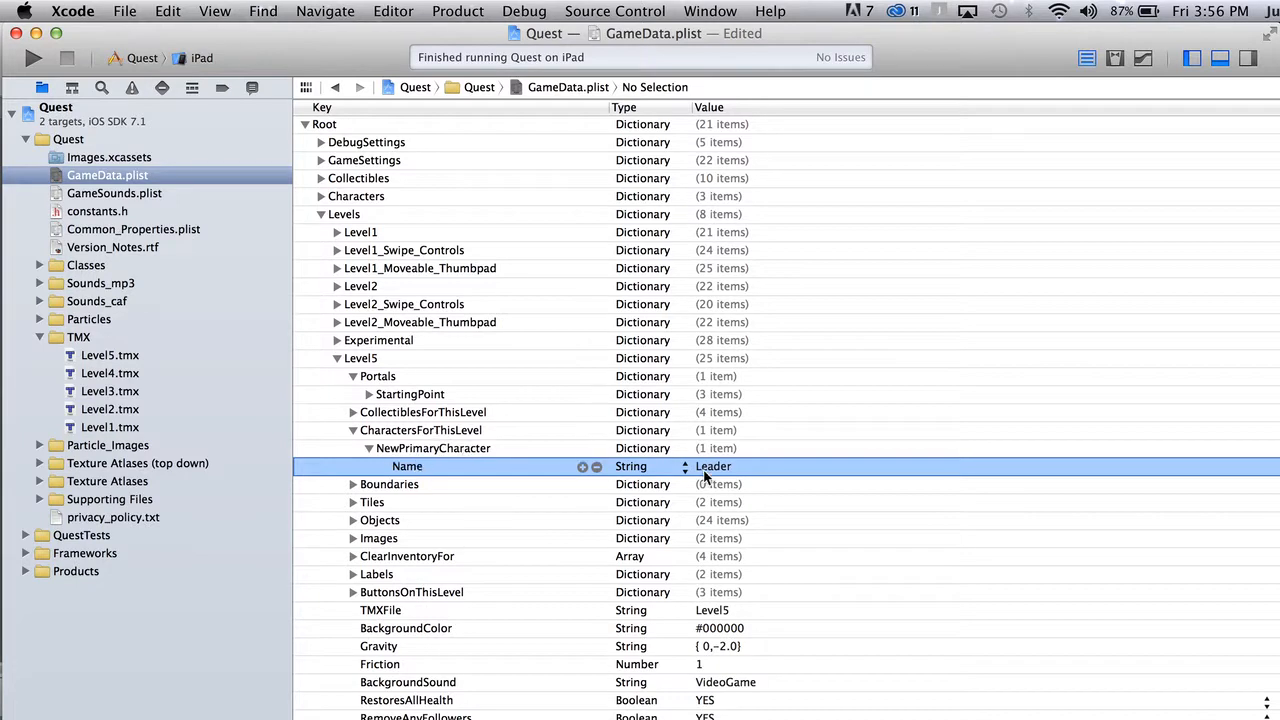
{"action": "left_click", "coordinate": [321, 196]}
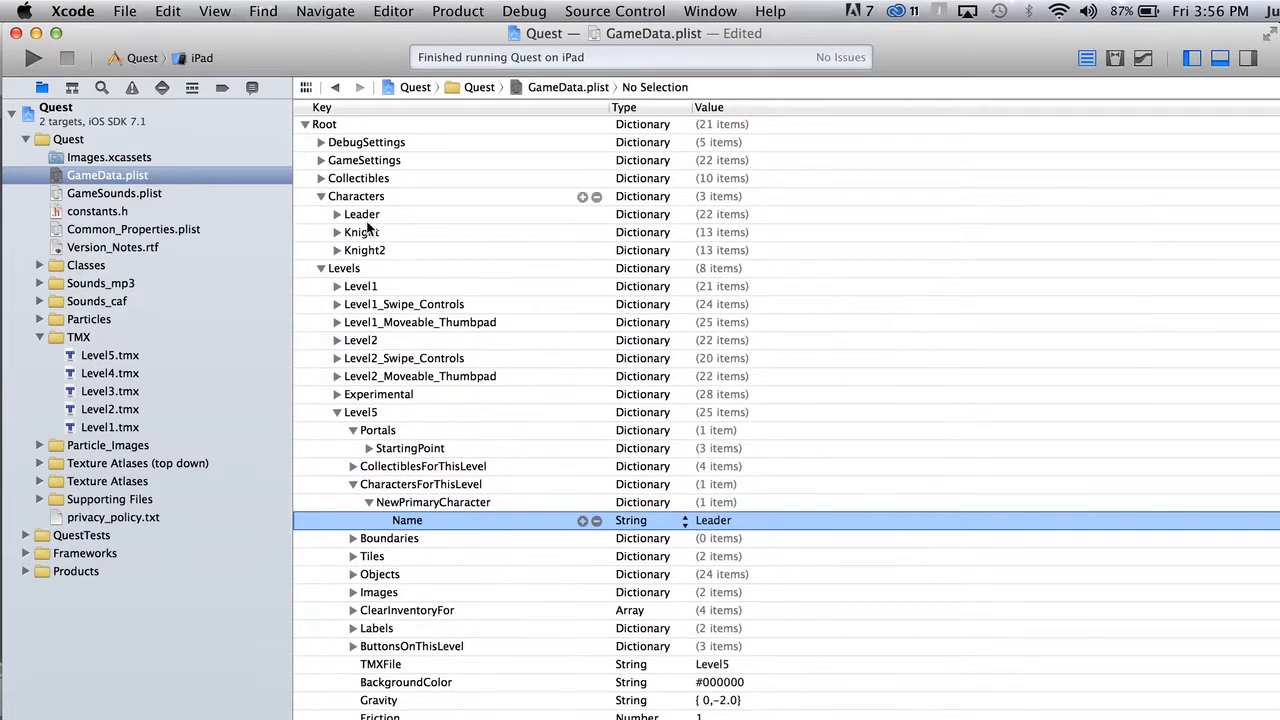
{"action": "left_click", "coordinate": [367, 220]}
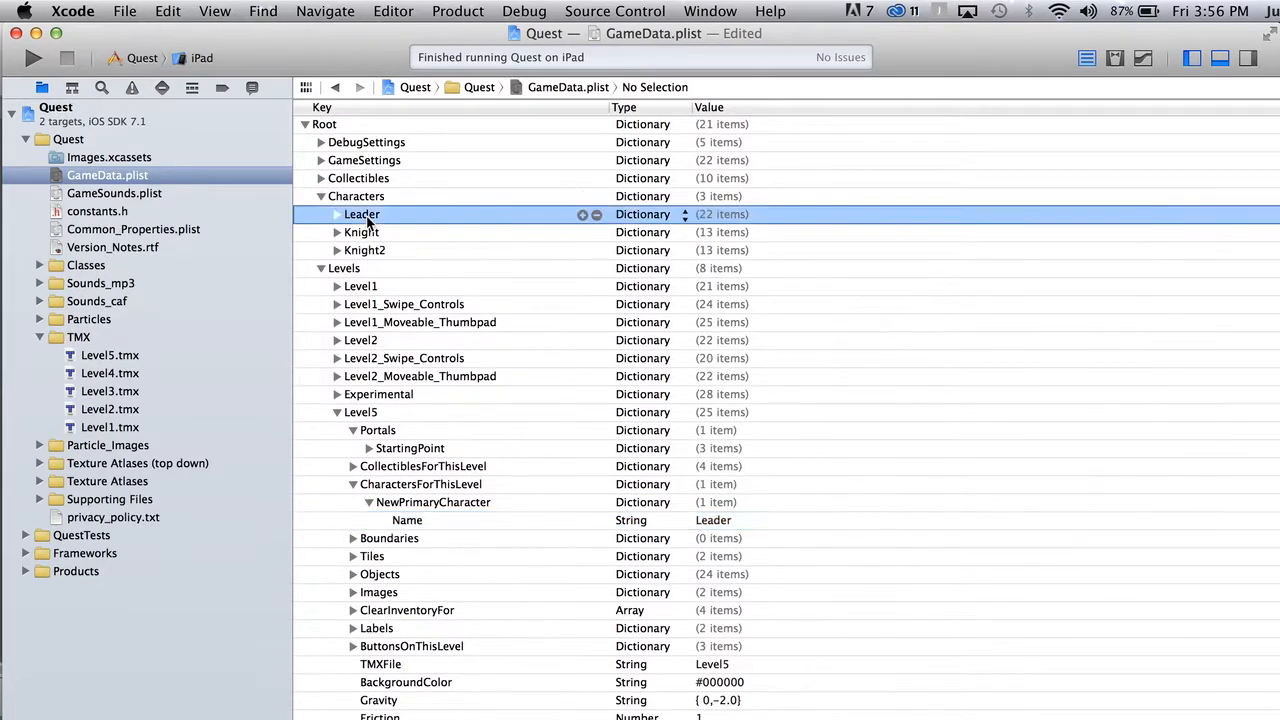
{"action": "left_click", "coordinate": [337, 213]}
{"action": "left_click", "coordinate": [337, 212]}
{"action": "left_click", "coordinate": [321, 196]}
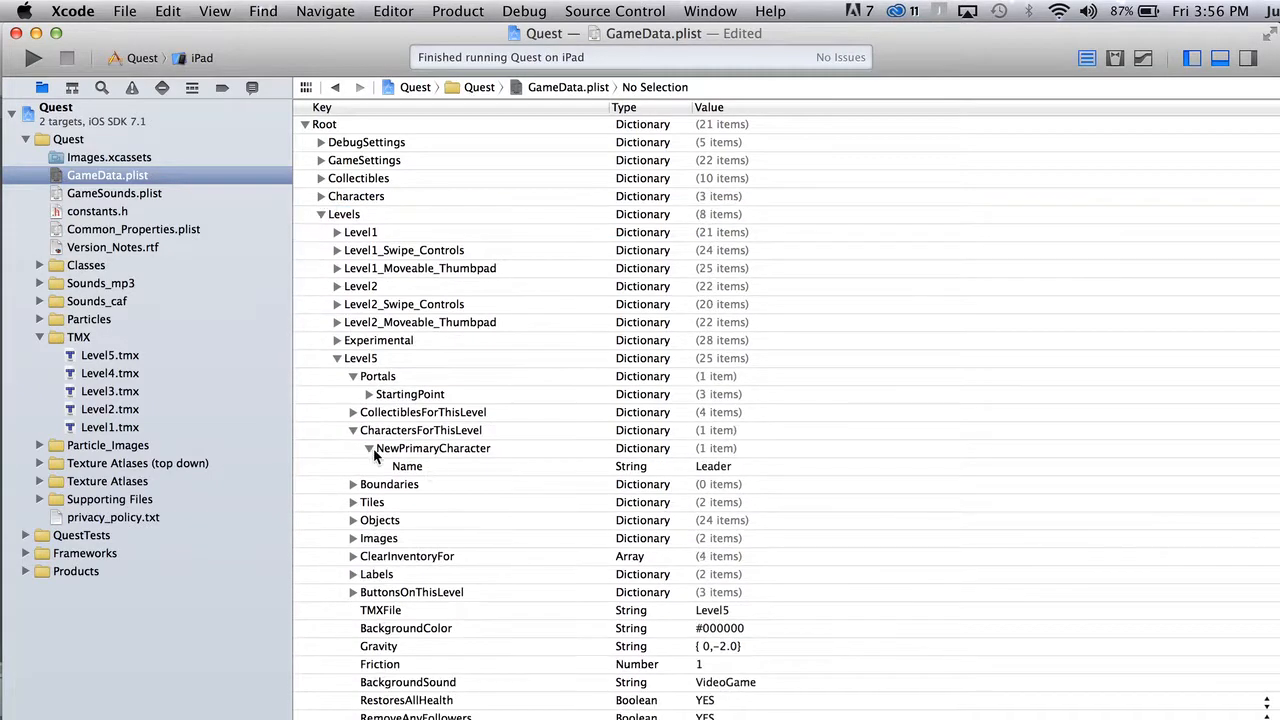
{"action": "left_click", "coordinate": [370, 449]}
{"action": "left_click", "coordinate": [353, 430]}
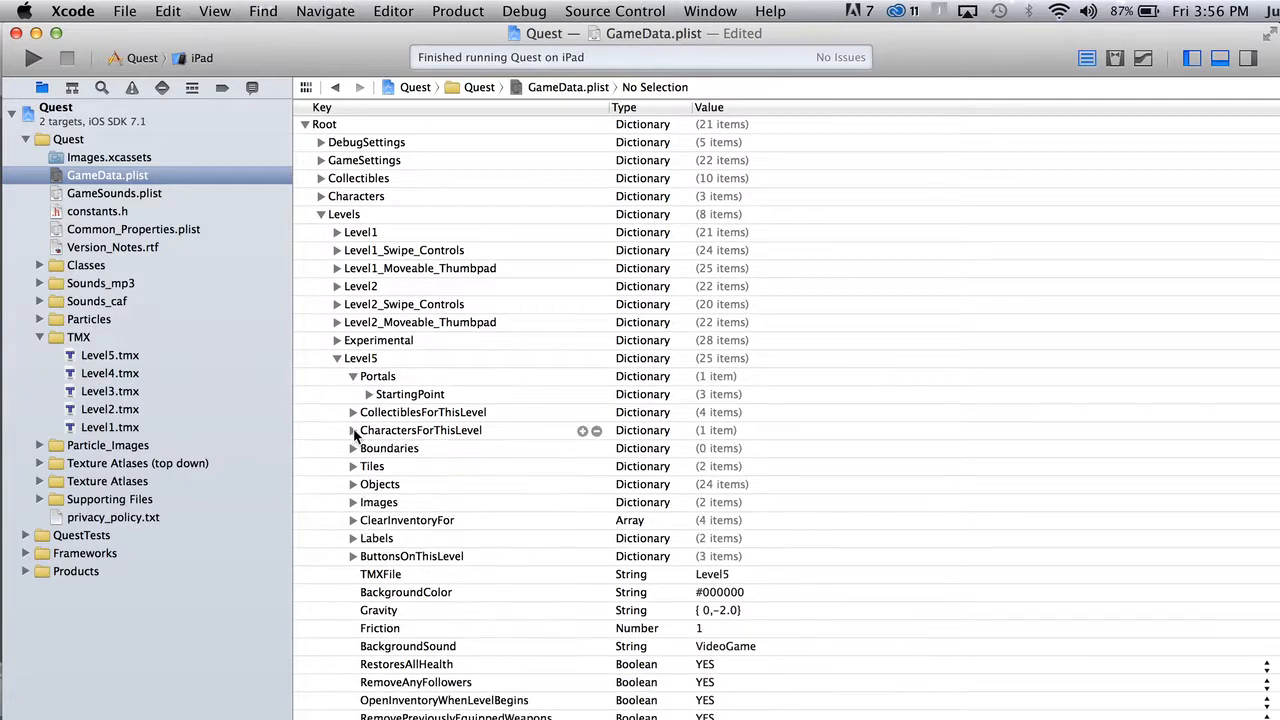
Examine the contents of the Platform entry in Level5's Objects dictionary.
{"action": "left_click", "coordinate": [352, 484]}
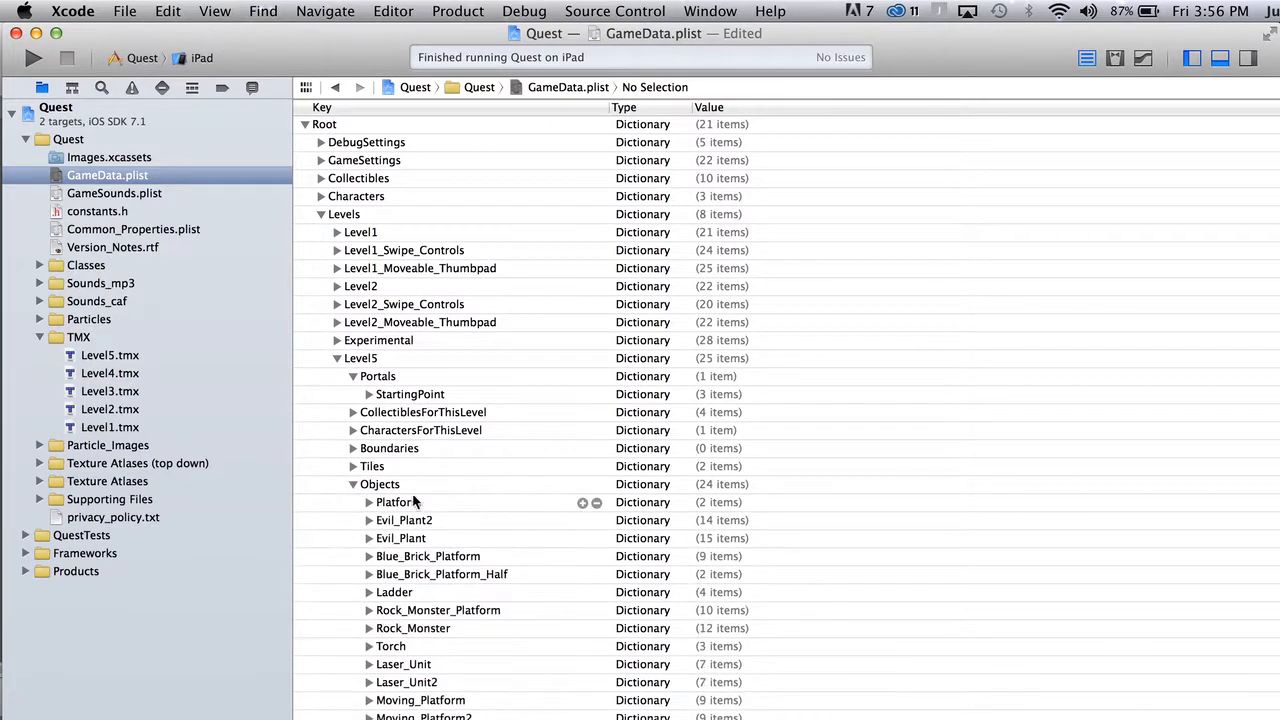
{"action": "scroll", "coordinate": [430, 501], "scroll_direction": "down", "scroll_amount": 3}
{"action": "scroll", "coordinate": [410, 500], "scroll_direction": "down", "scroll_amount": 2}
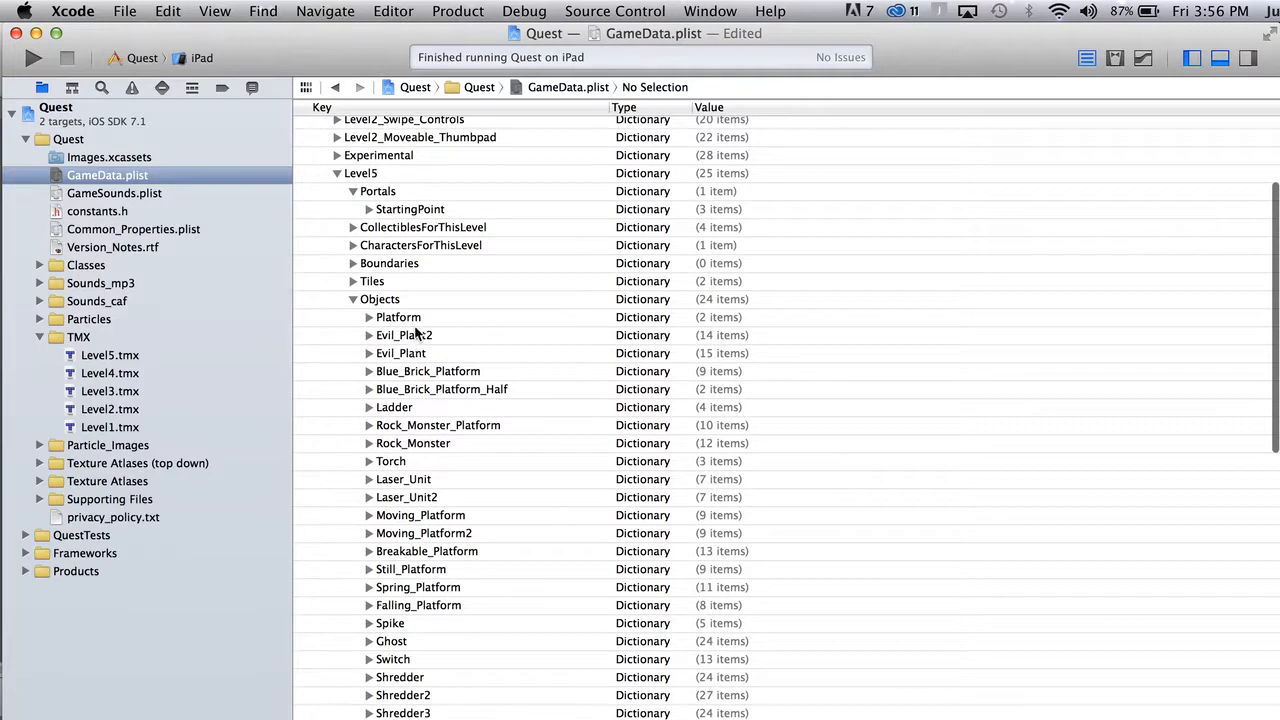
{"action": "left_click", "coordinate": [410, 338]}
{"action": "scroll", "coordinate": [412, 340], "scroll_direction": "down", "scroll_amount": 2}
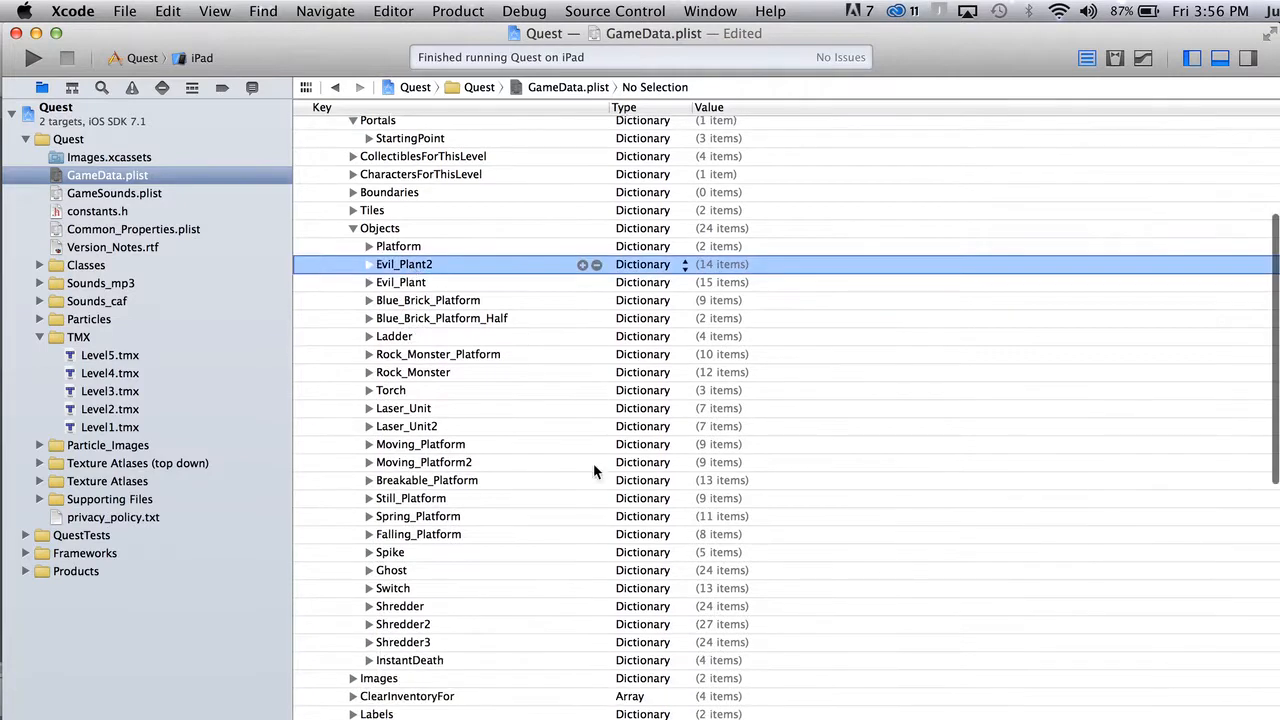
{"action": "left_click", "coordinate": [426, 250]}
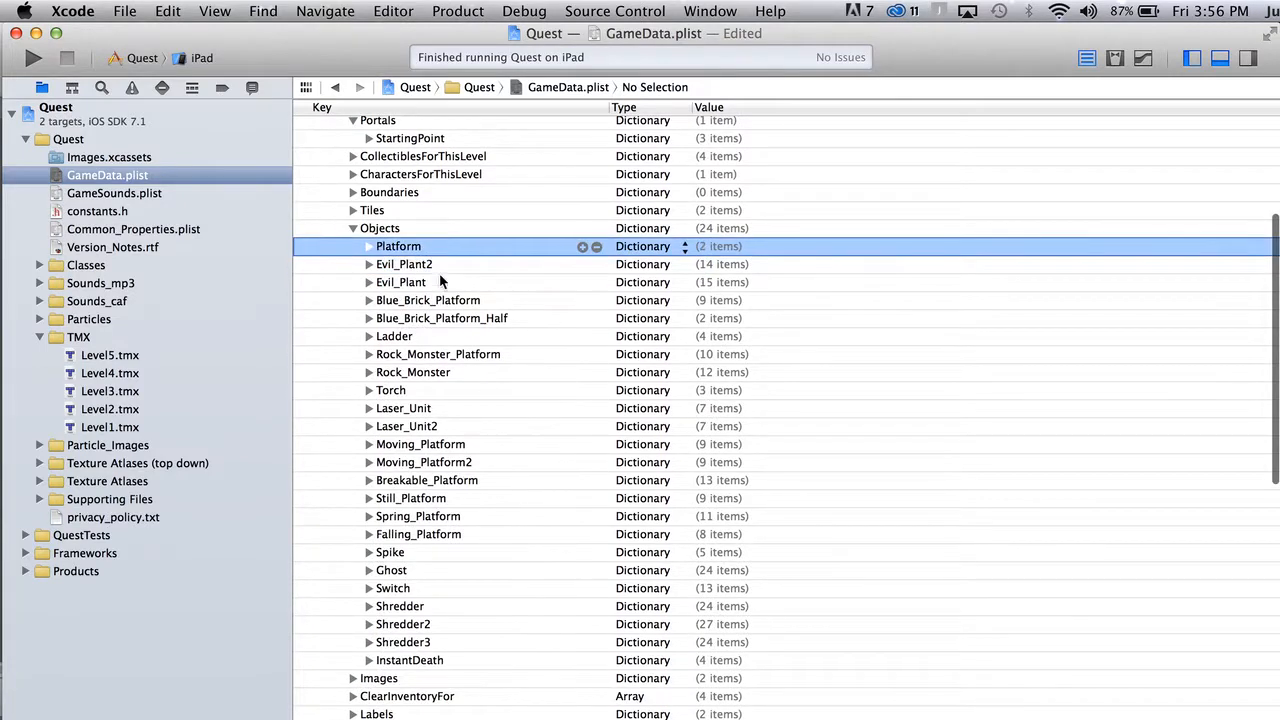
{"action": "left_click", "coordinate": [369, 246]}
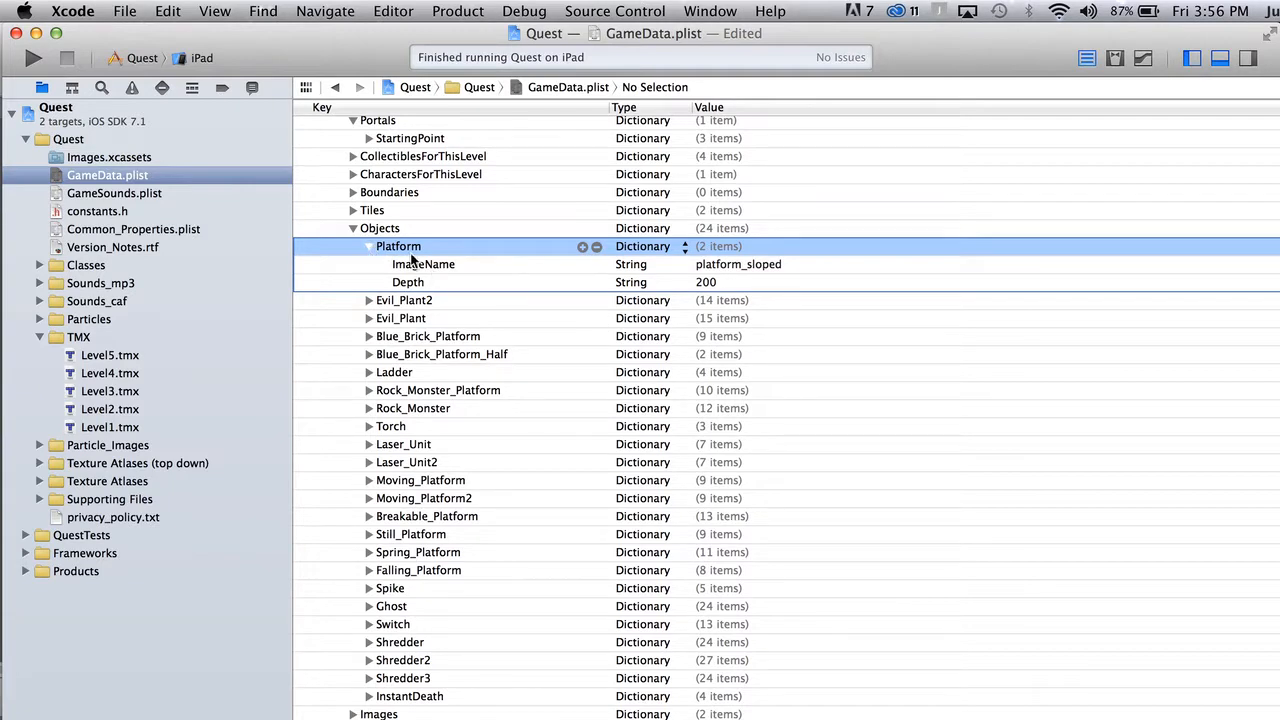
Delete the first six entries of Level5's Objects, from Platform through Ladder, and undo the last three deletions to restore Blue_Brick_Platform.
{"action": "left_click", "coordinate": [366, 246]}
{"action": "key", "text": "BackSpace"}
{"action": "key", "text": "BackSpace"}
{"action": "key", "text": "BackSpace"}
{"action": "key", "text": "BackSpace"}
{"action": "key", "text": "BackSpace"}
{"action": "key", "text": "BackSpace"}
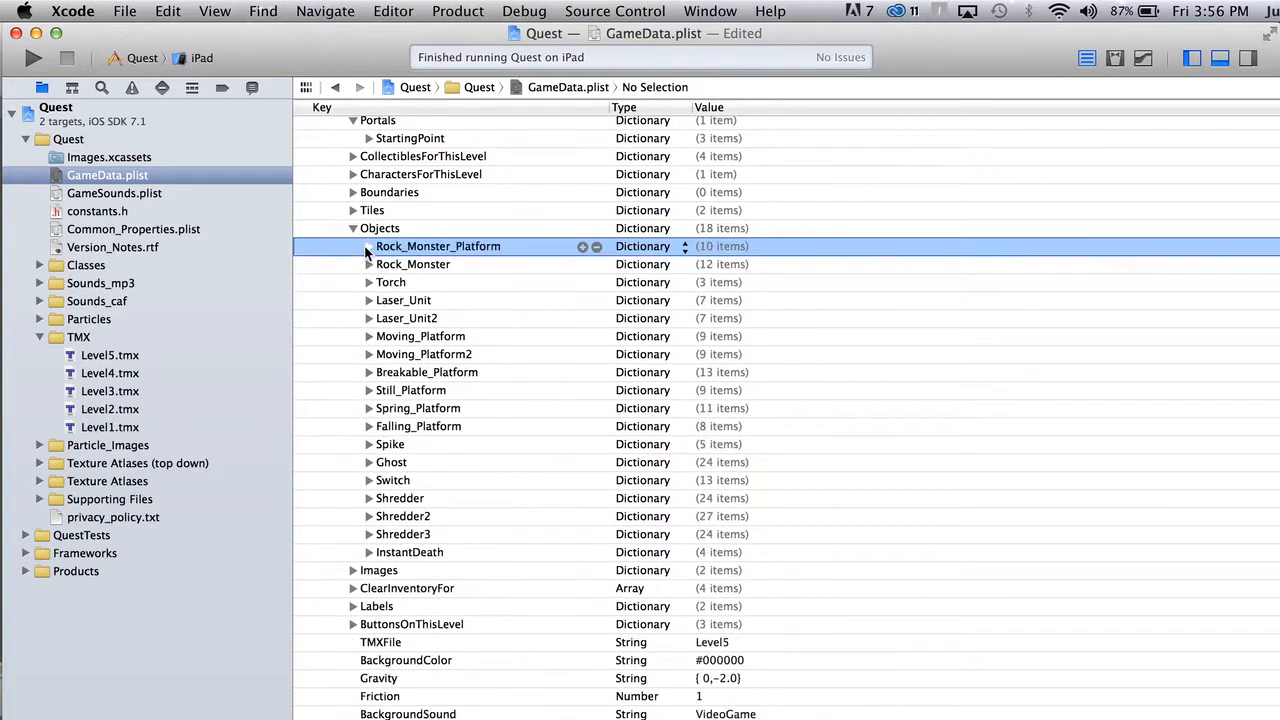
{"action": "key", "text": "super+z"}
{"action": "key", "text": "super+z"}
{"action": "key", "text": "super+z"}
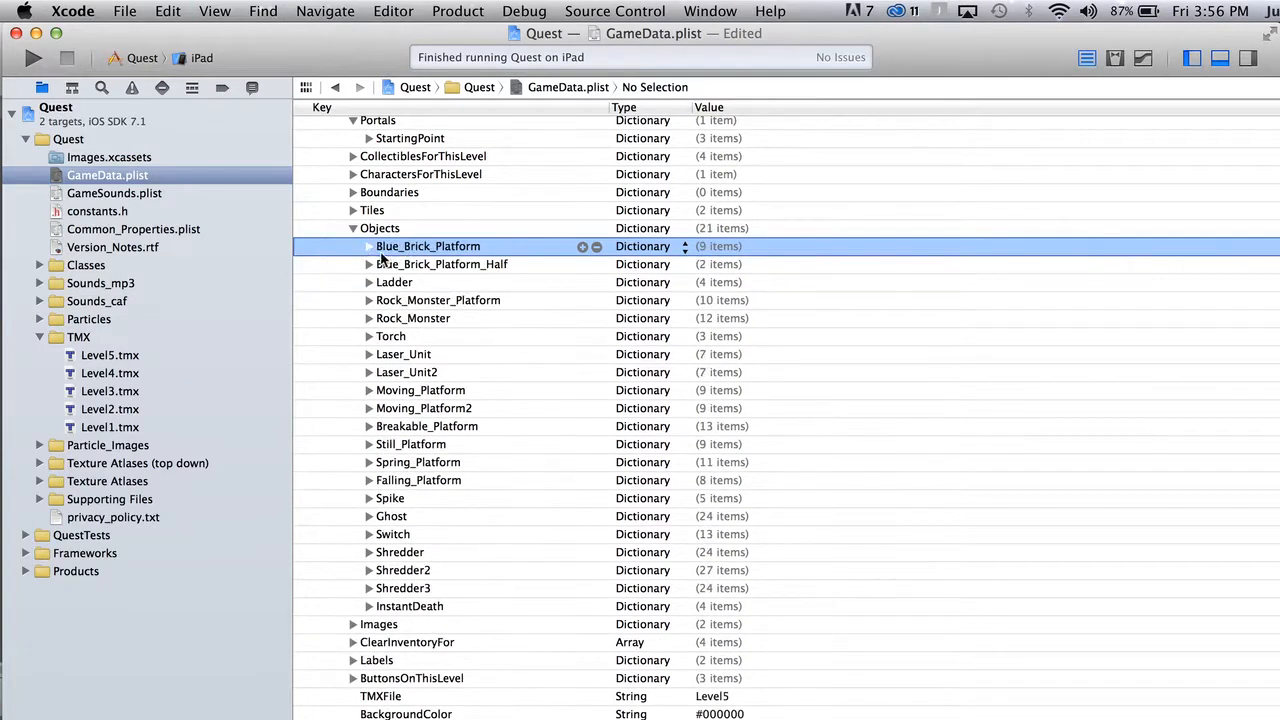
Delete every entry below Blue_Brick_Platform in Level5's Objects dictionary, from Blue_Brick_Platform_Half through InstantDeath.
{"action": "left_click", "coordinate": [390, 264]}
{"action": "key", "text": "BackSpace"}
{"action": "key", "text": "BackSpace"}
{"action": "key", "text": "BackSpace"}
{"action": "key", "text": "BackSpace"}
{"action": "key", "text": "BackSpace"}
{"action": "key", "text": "BackSpace"}
{"action": "key", "text": "BackSpace"}
{"action": "key", "text": "BackSpace"}
{"action": "key", "text": "BackSpace"}
{"action": "key", "text": "BackSpace"}
{"action": "key", "text": "BackSpace"}
{"action": "key", "text": "BackSpace"}
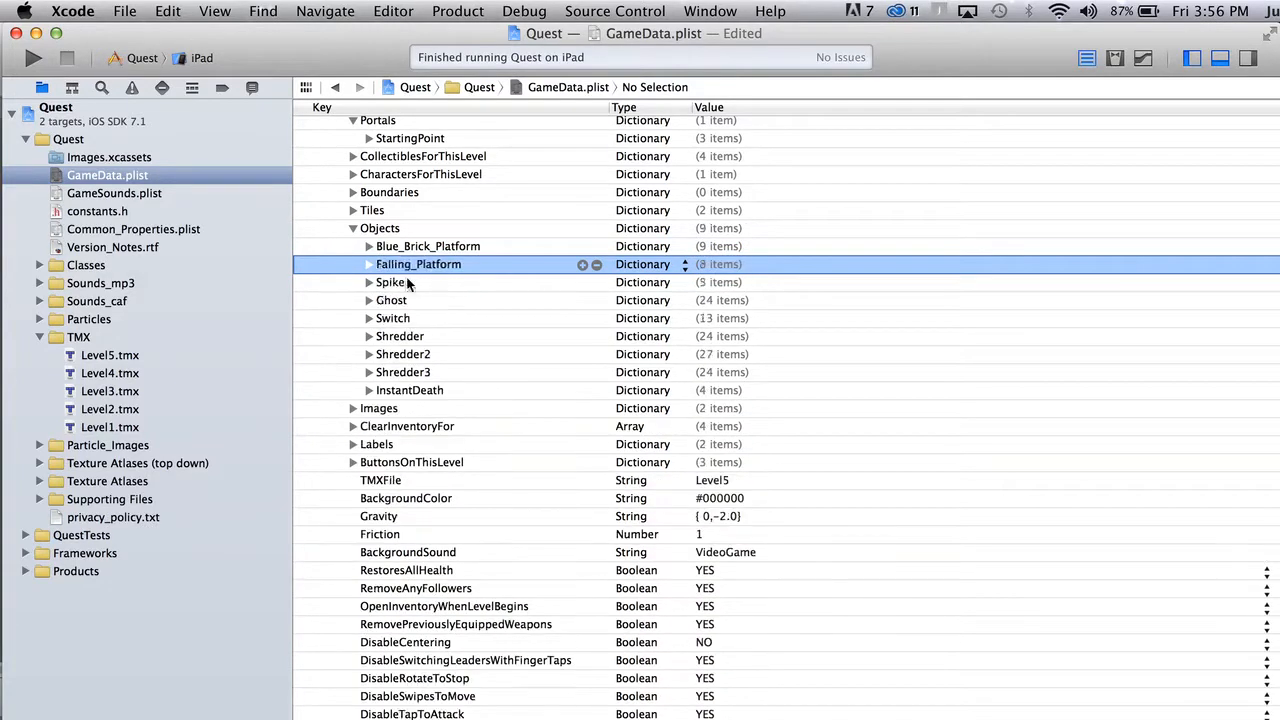
{"action": "key", "text": "BackSpace"}
{"action": "key", "text": "BackSpace"}
{"action": "key", "text": "BackSpace"}
{"action": "key", "text": "BackSpace"}
{"action": "key", "text": "BackSpace"}
{"action": "key", "text": "BackSpace"}
{"action": "key", "text": "BackSpace"}
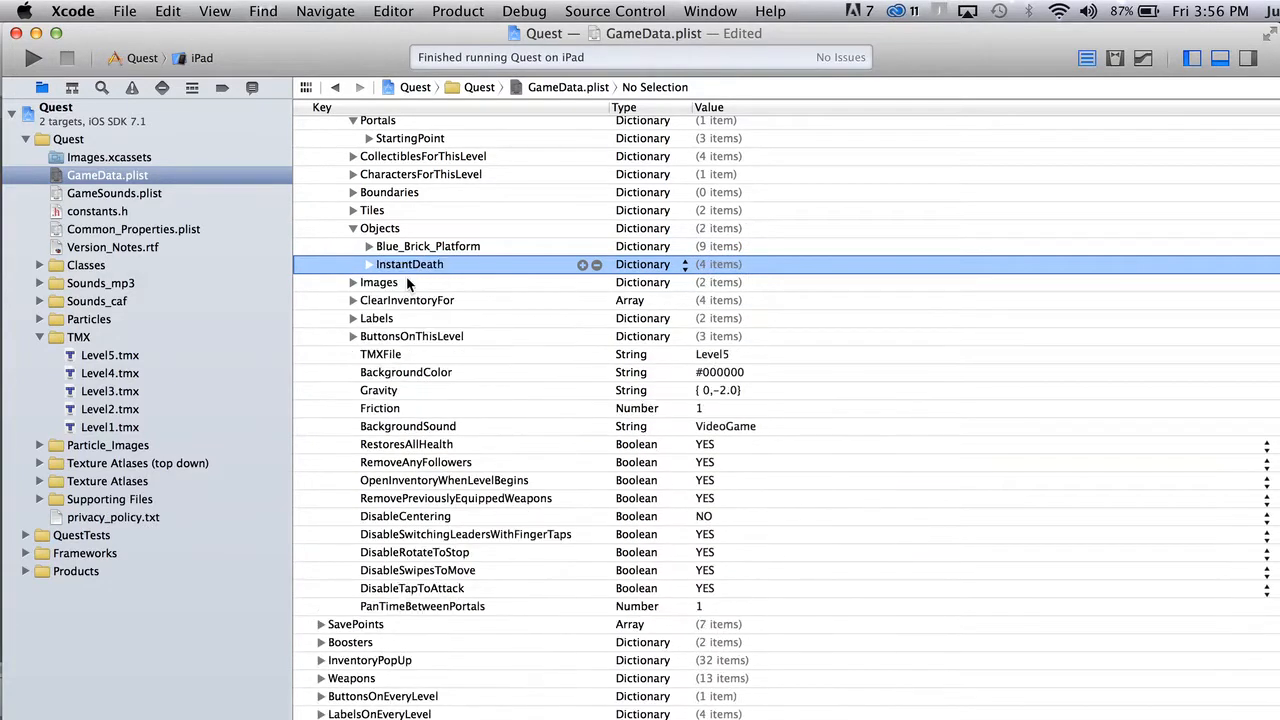
{"action": "key", "text": "BackSpace"}
Compare Blue_Brick_Platform's ImageName with the blue_brick_platform set in Images.xcassets and the platform in Tiled, and return to Xcode.
{"action": "left_click", "coordinate": [369, 246]}
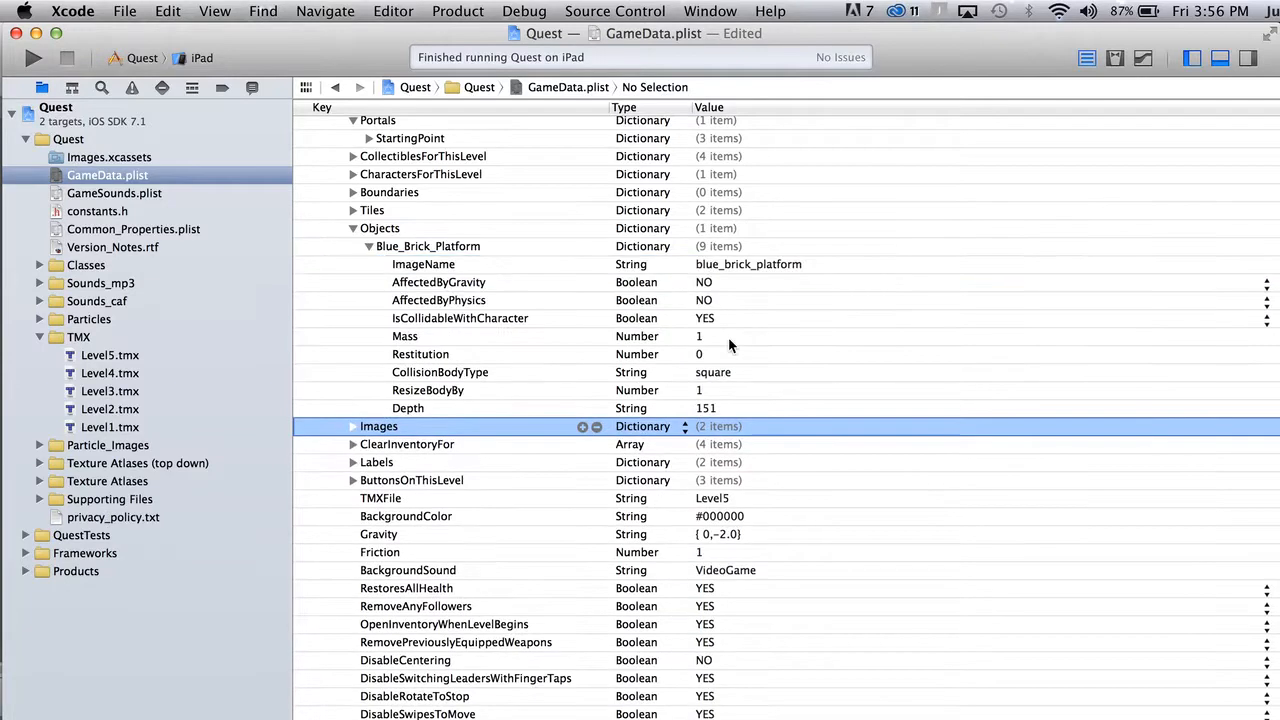
{"action": "left_click", "coordinate": [774, 266]}
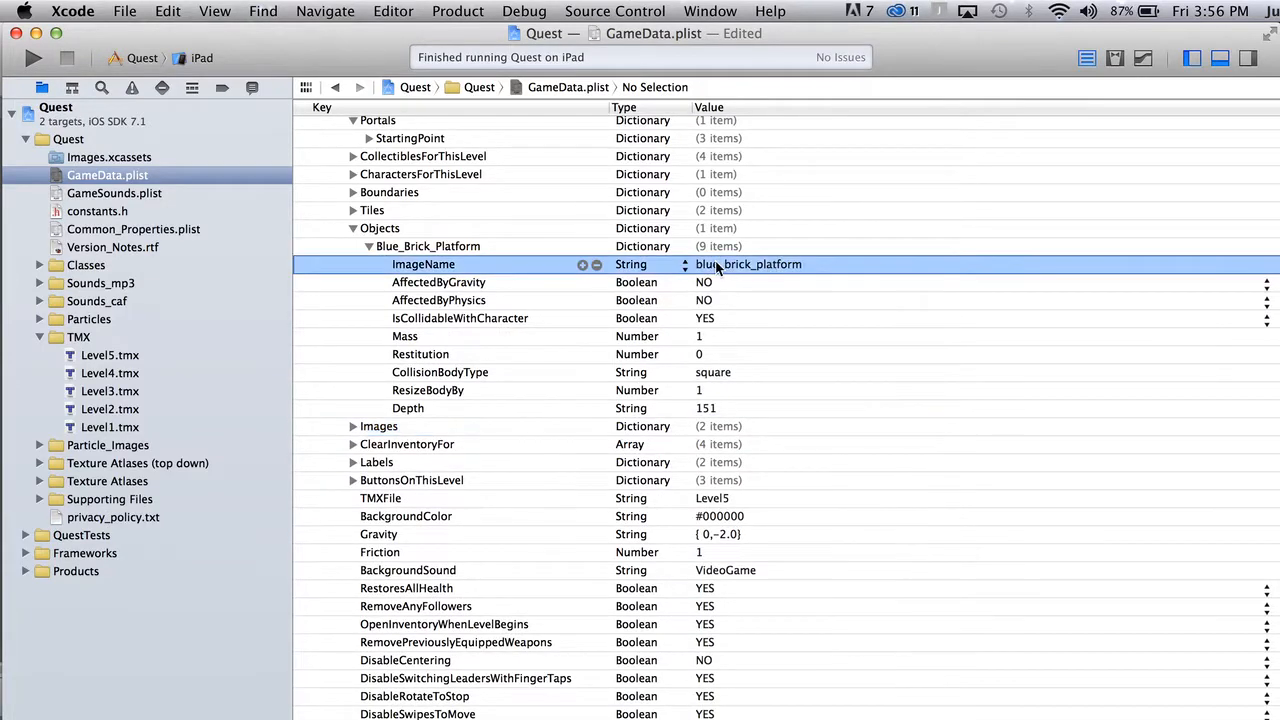
{"action": "left_click", "coordinate": [140, 159]}
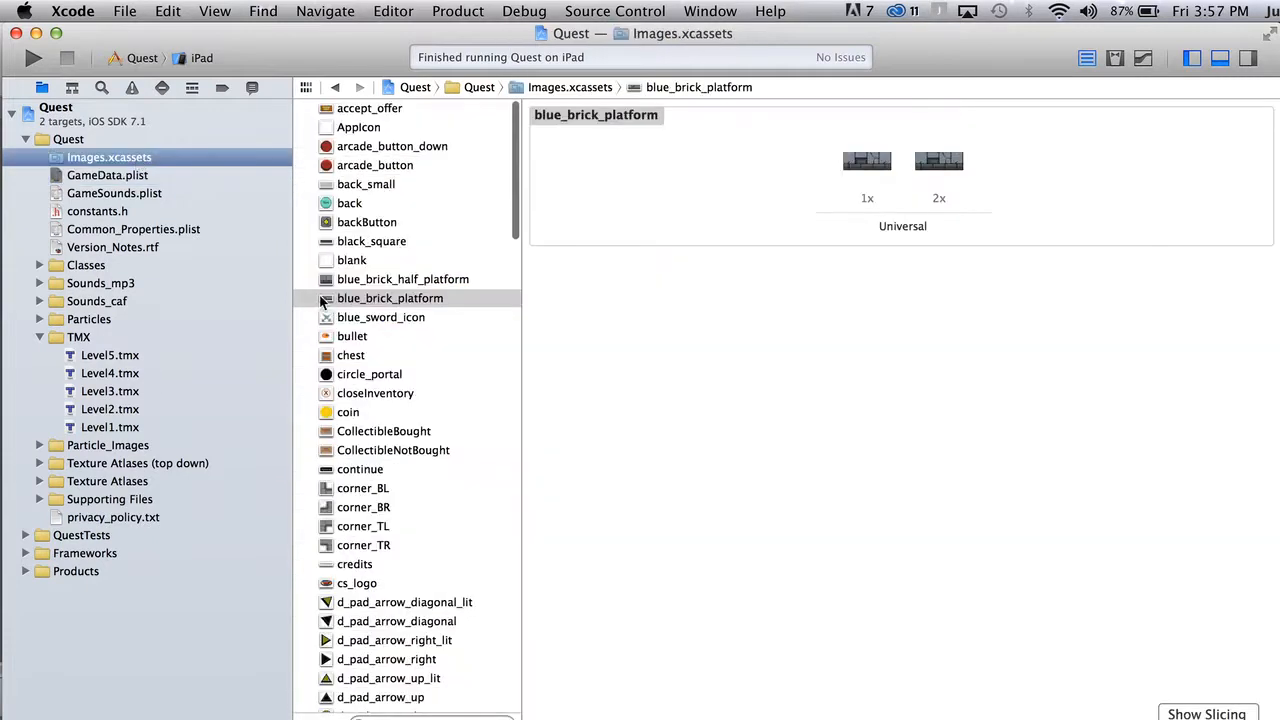
{"action": "left_click", "coordinate": [352, 301]}
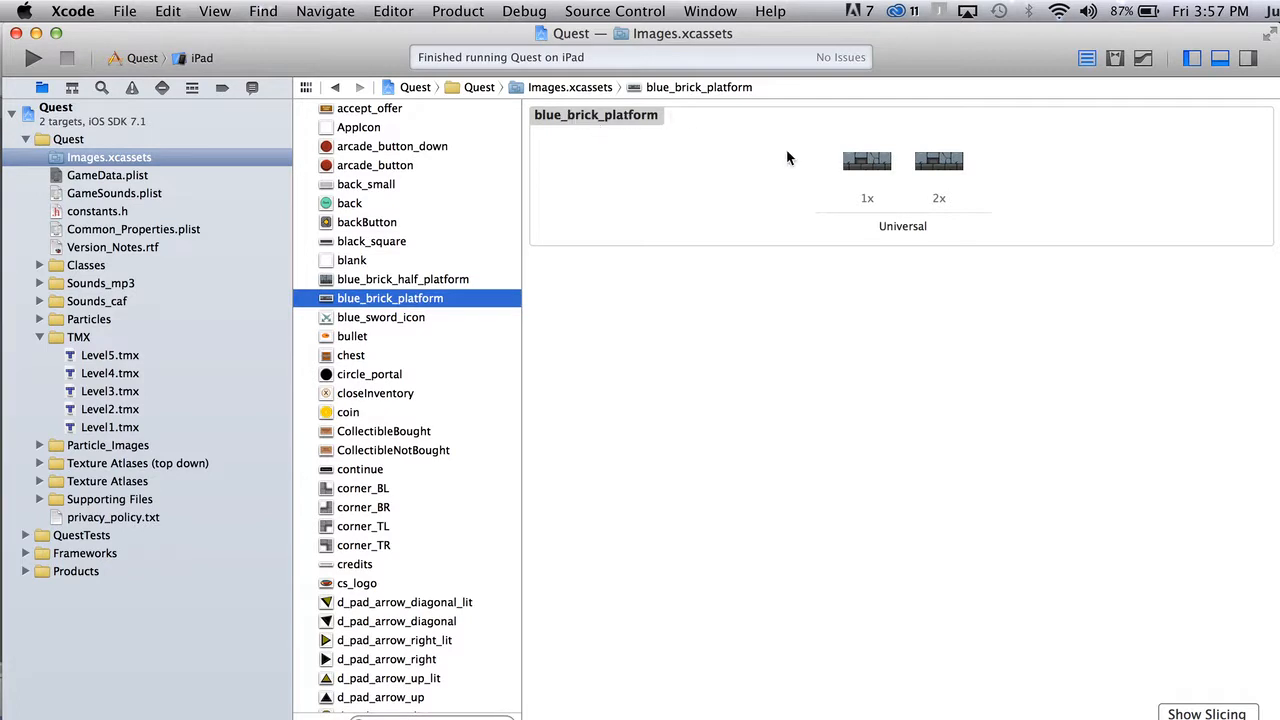
{"action": "left_click", "coordinate": [91, 177]}
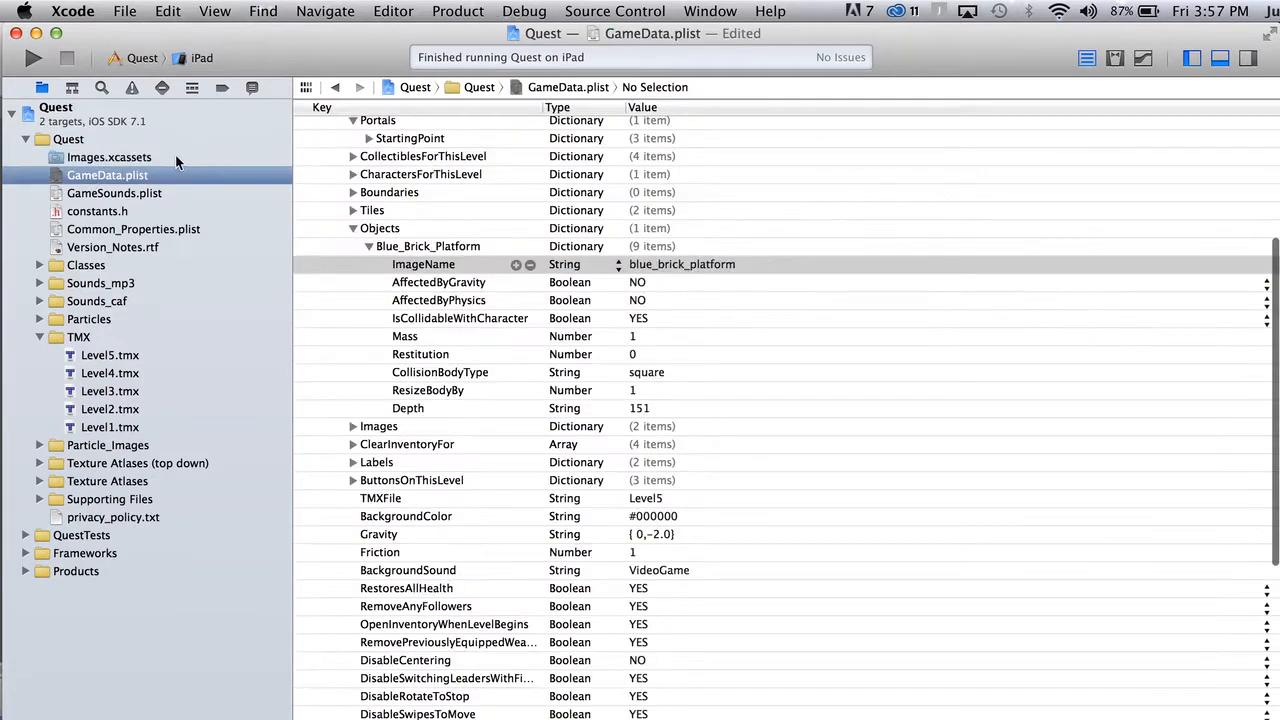
{"action": "left_click", "coordinate": [110, 158]}
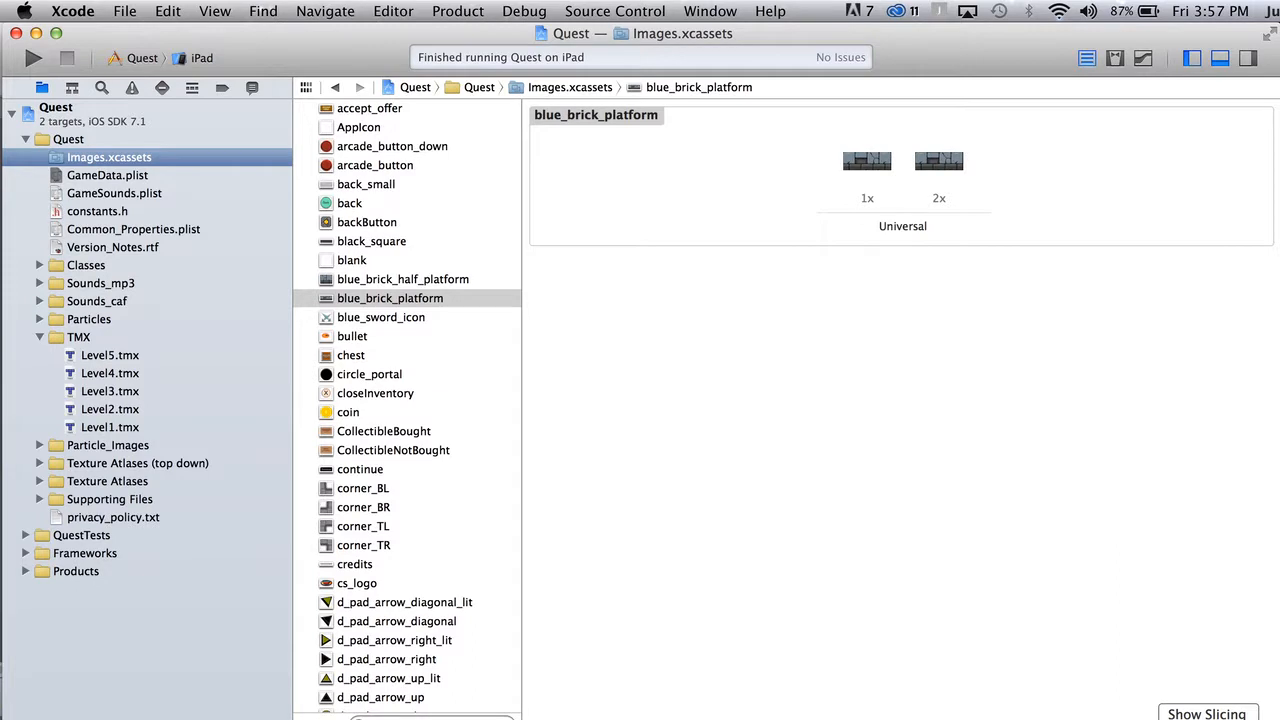
{"action": "key", "text": "super+Tab"}
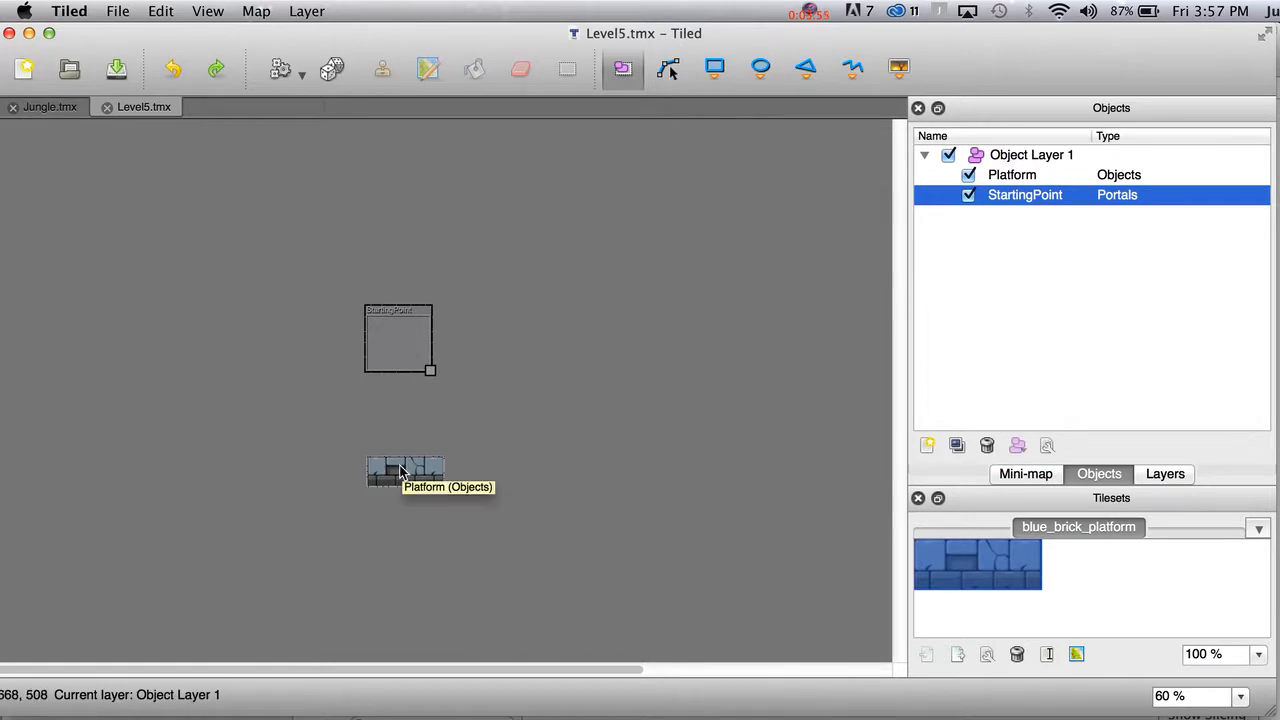
{"action": "left_click", "coordinate": [794, 717]}
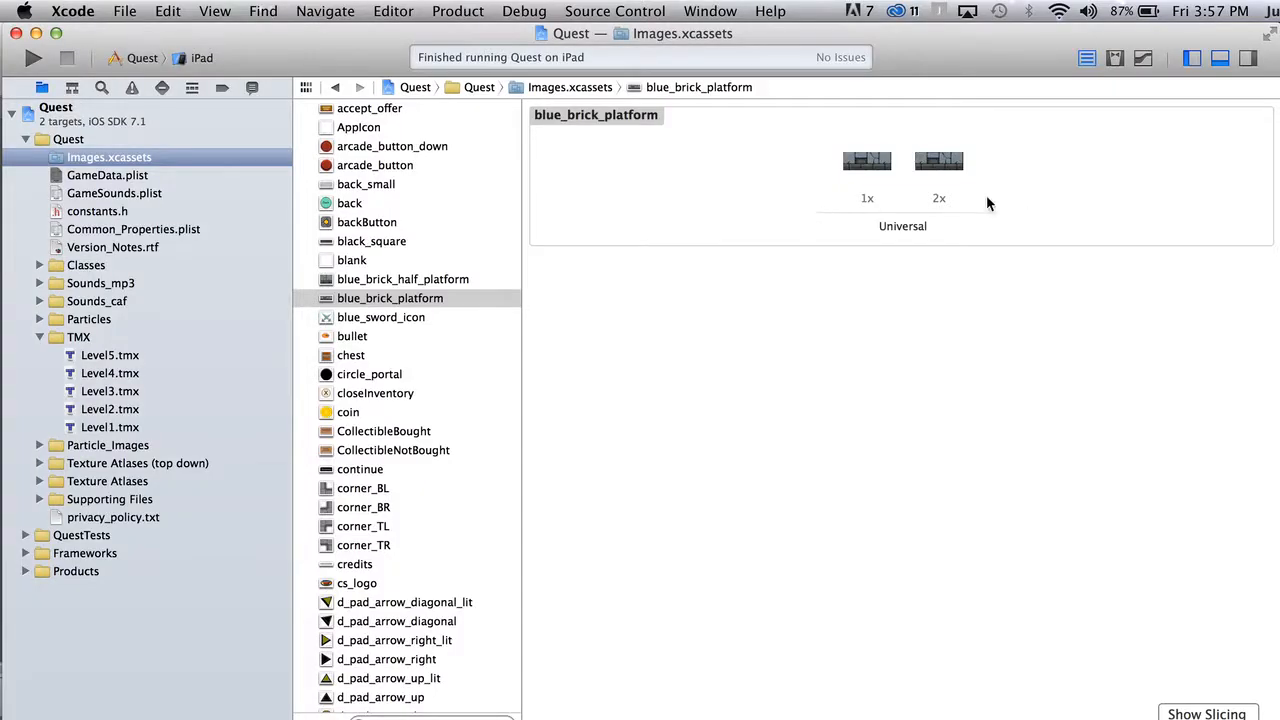
{"action": "left_click", "coordinate": [939, 161]}
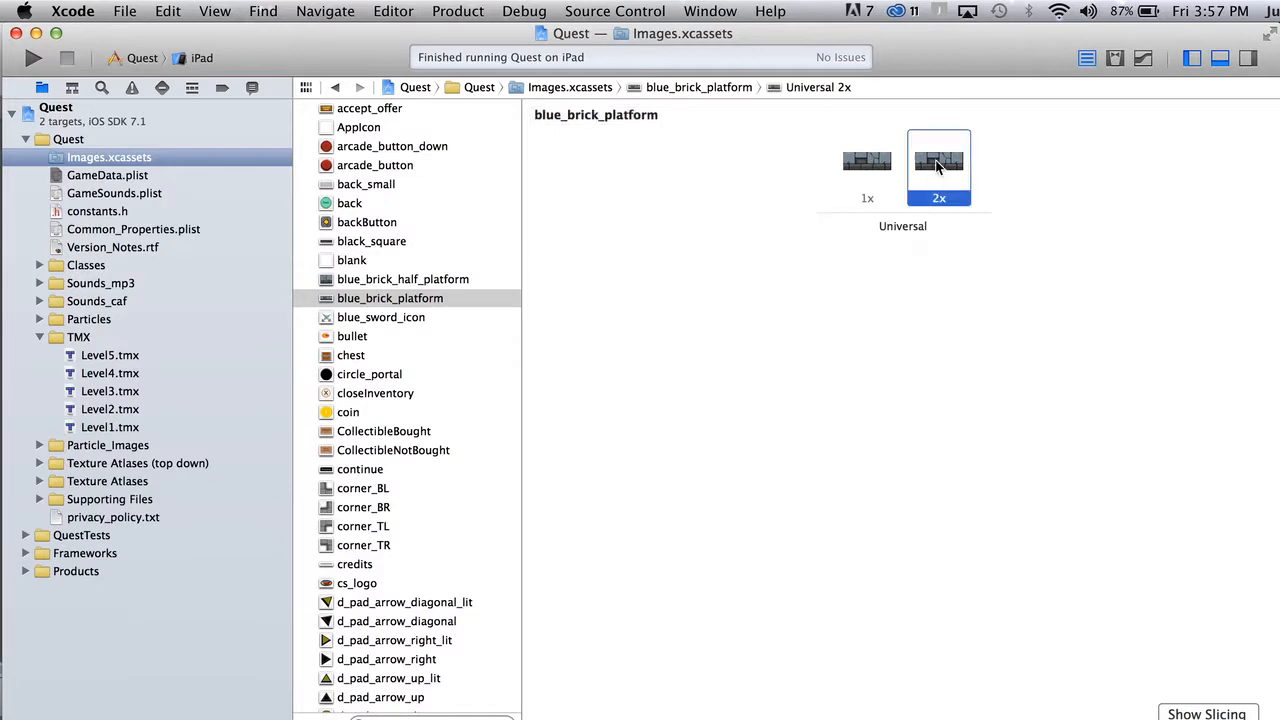
{"action": "right_click", "coordinate": [940, 162]}
{"action": "left_click", "coordinate": [1007, 170]}
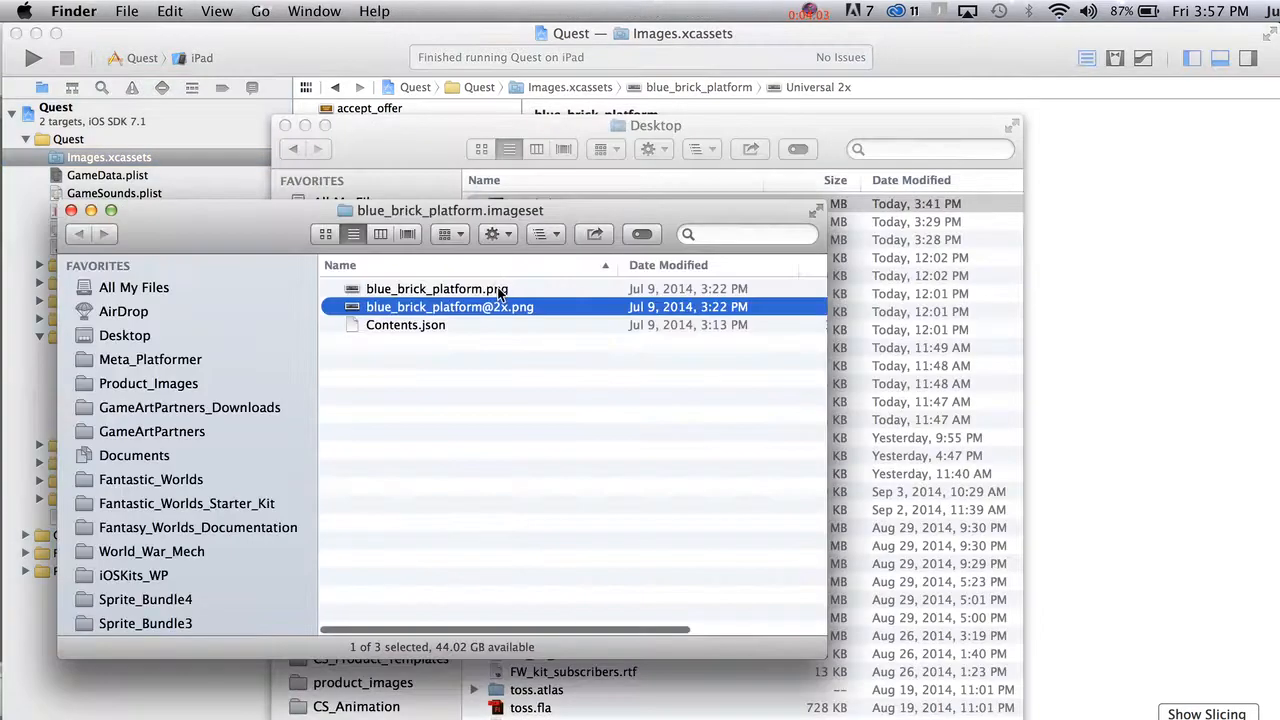
{"action": "double_click", "coordinate": [480, 309]}
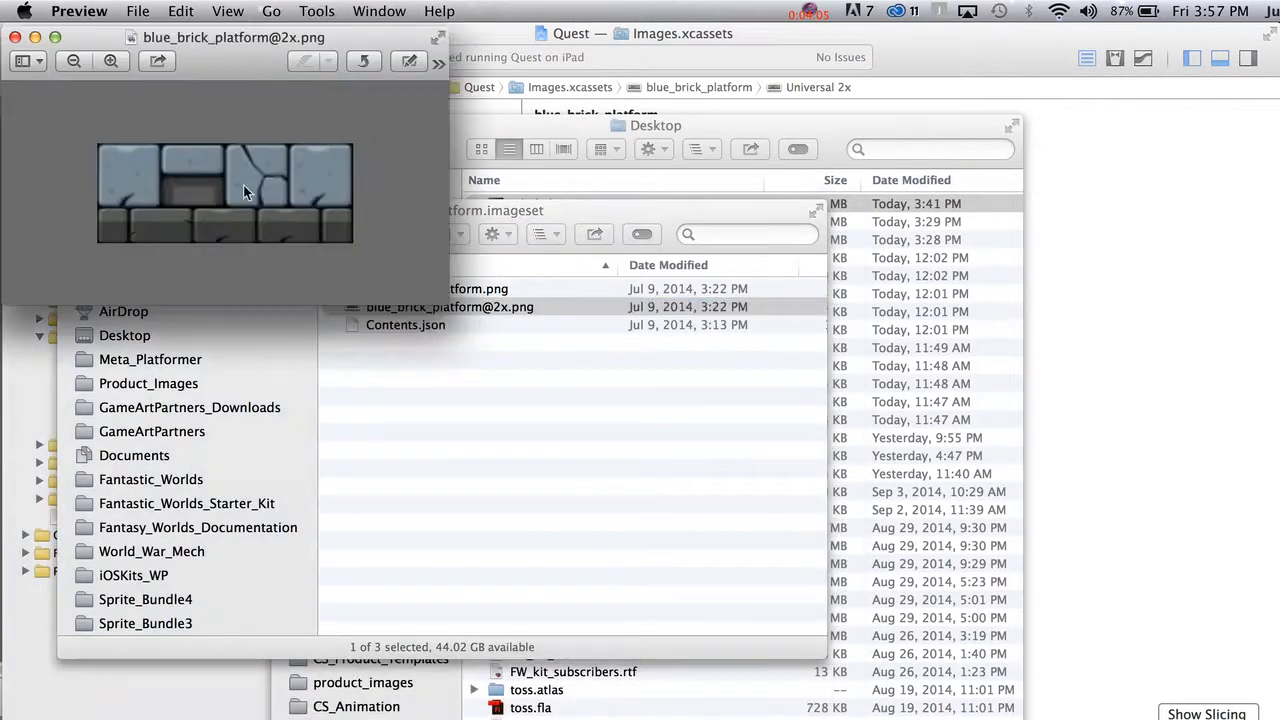
{"action": "left_click", "coordinate": [480, 290]}
{"action": "double_click", "coordinate": [480, 290]}
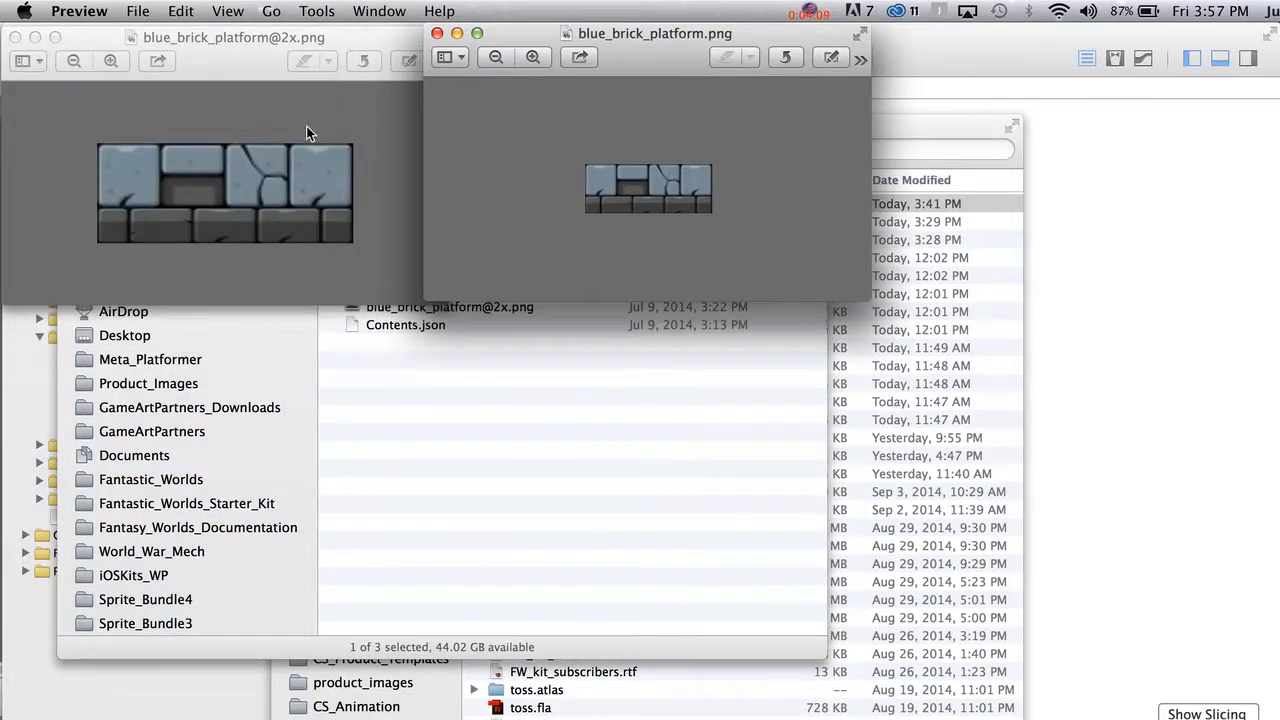
{"action": "key", "text": "super+w"}
{"action": "key", "text": "super+w"}
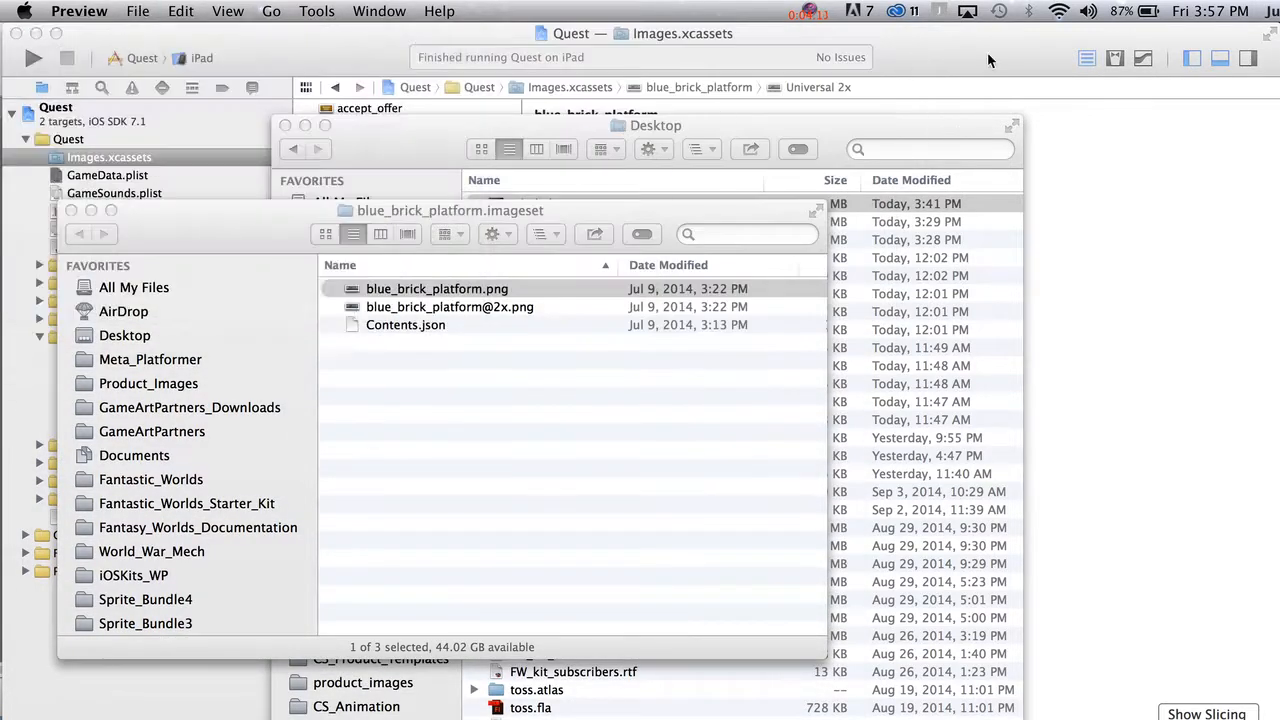
{"action": "left_click", "coordinate": [940, 54]}
{"action": "left_click", "coordinate": [100, 175]}
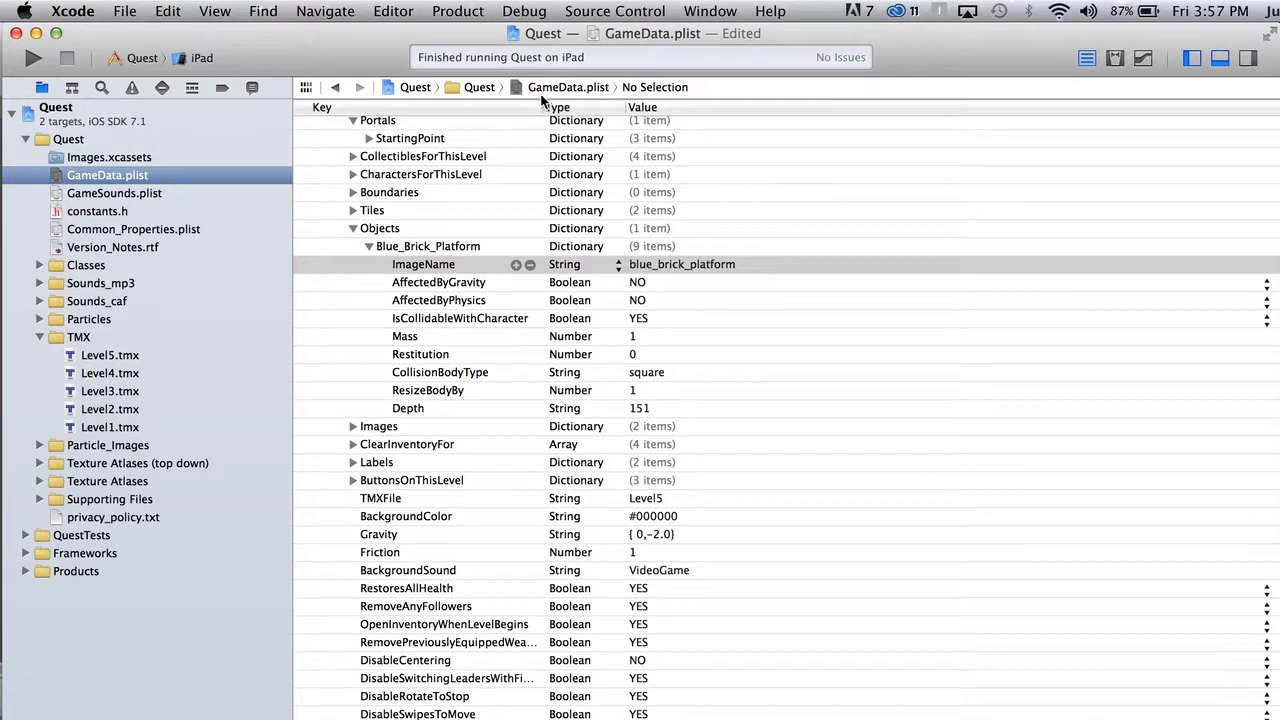
Widen the Key column and examine Blue_Brick_Platform's gravity, physics, collision, mass, restitution, body and depth settings.
{"action": "left_click_drag", "start_coordinate": [541, 106], "coordinate": [623, 105]}
{"action": "left_click", "coordinate": [450, 286]}
{"action": "left_click", "coordinate": [456, 302]}
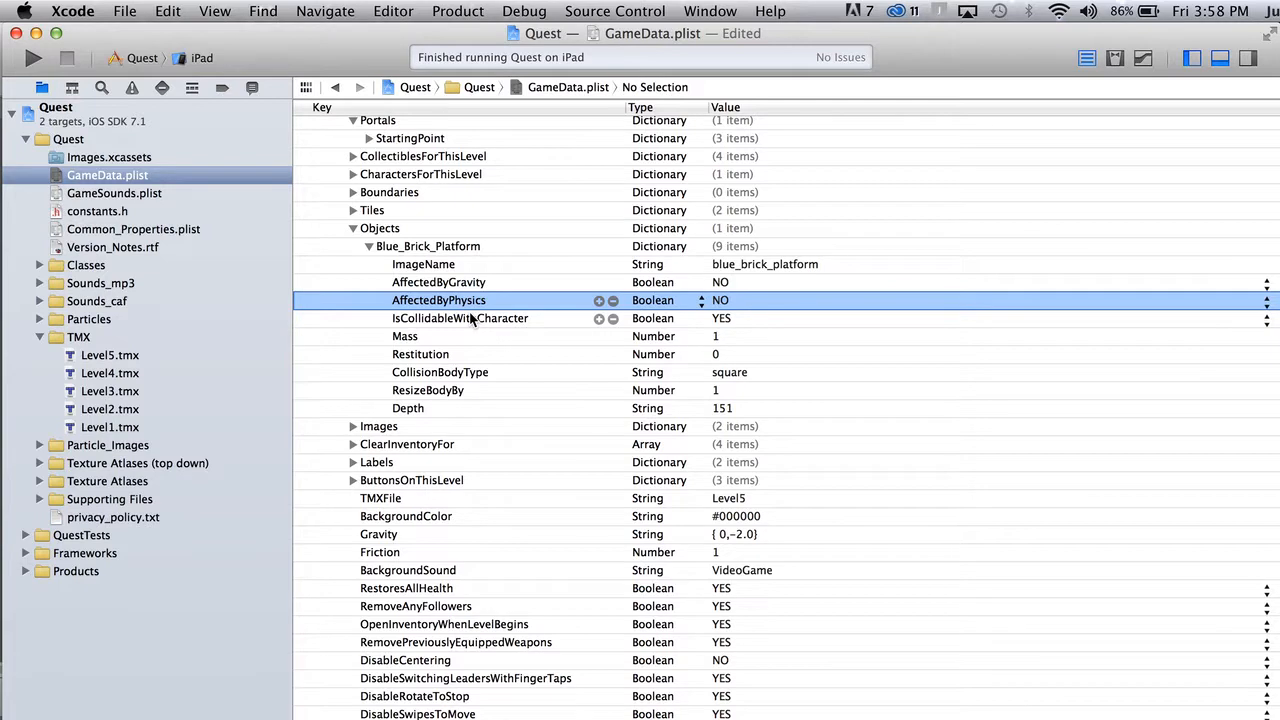
{"action": "left_click", "coordinate": [471, 318]}
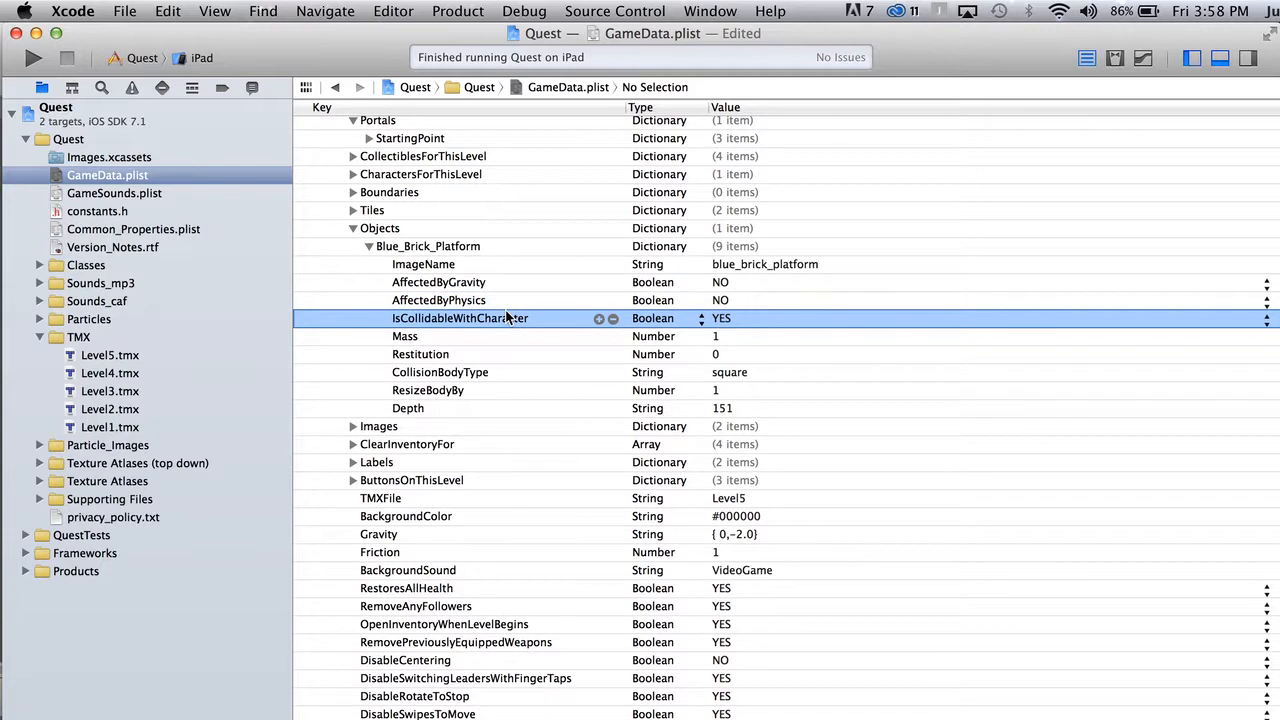
{"action": "left_click", "coordinate": [445, 336]}
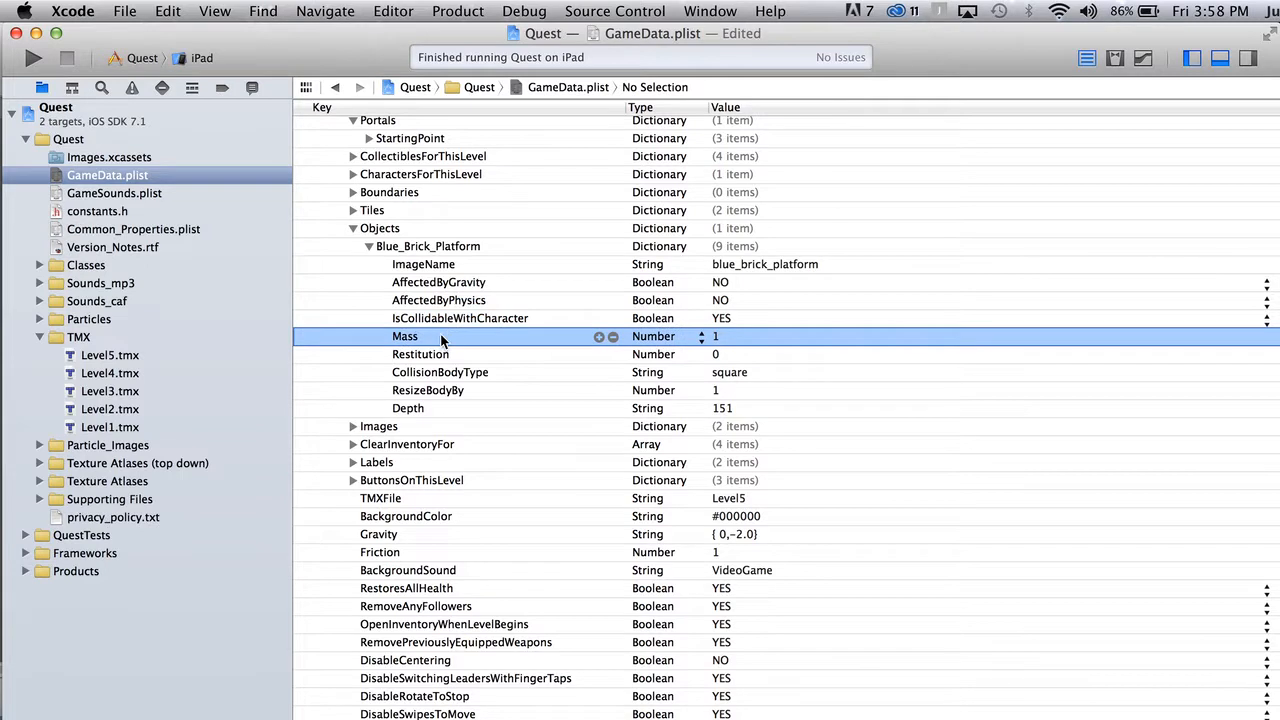
{"action": "left_click", "coordinate": [429, 356]}
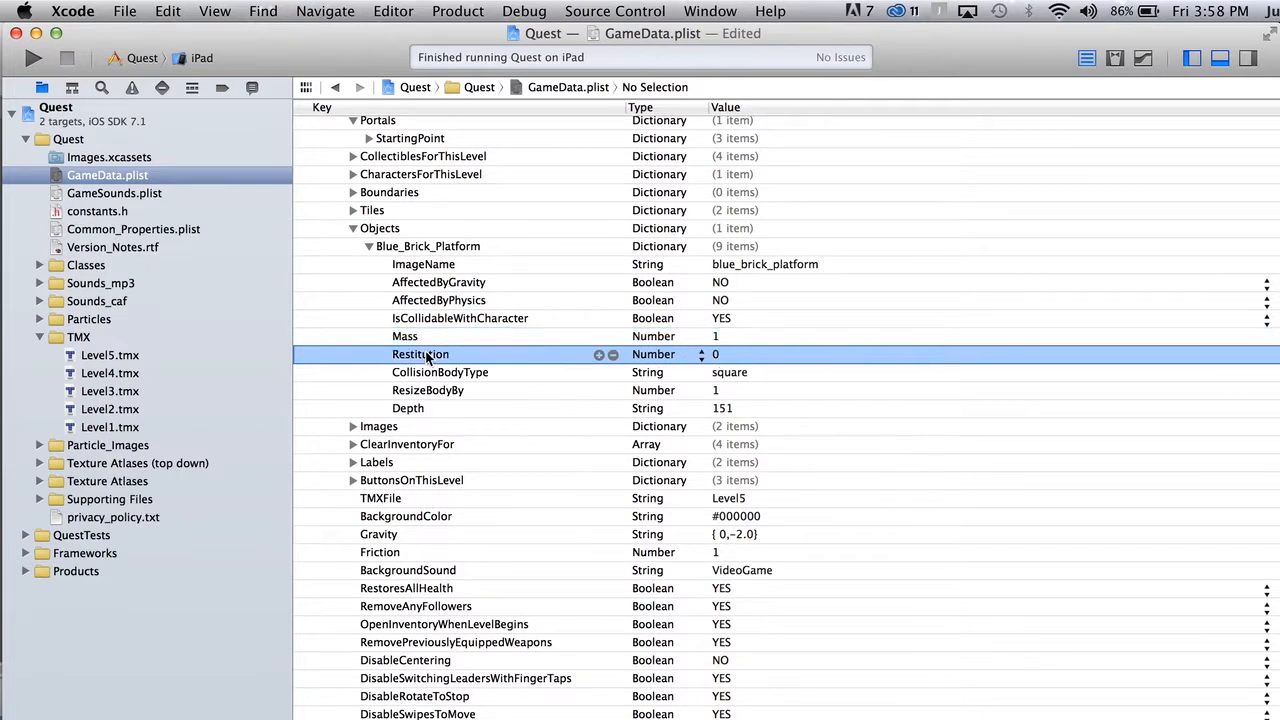
{"action": "left_click", "coordinate": [515, 374]}
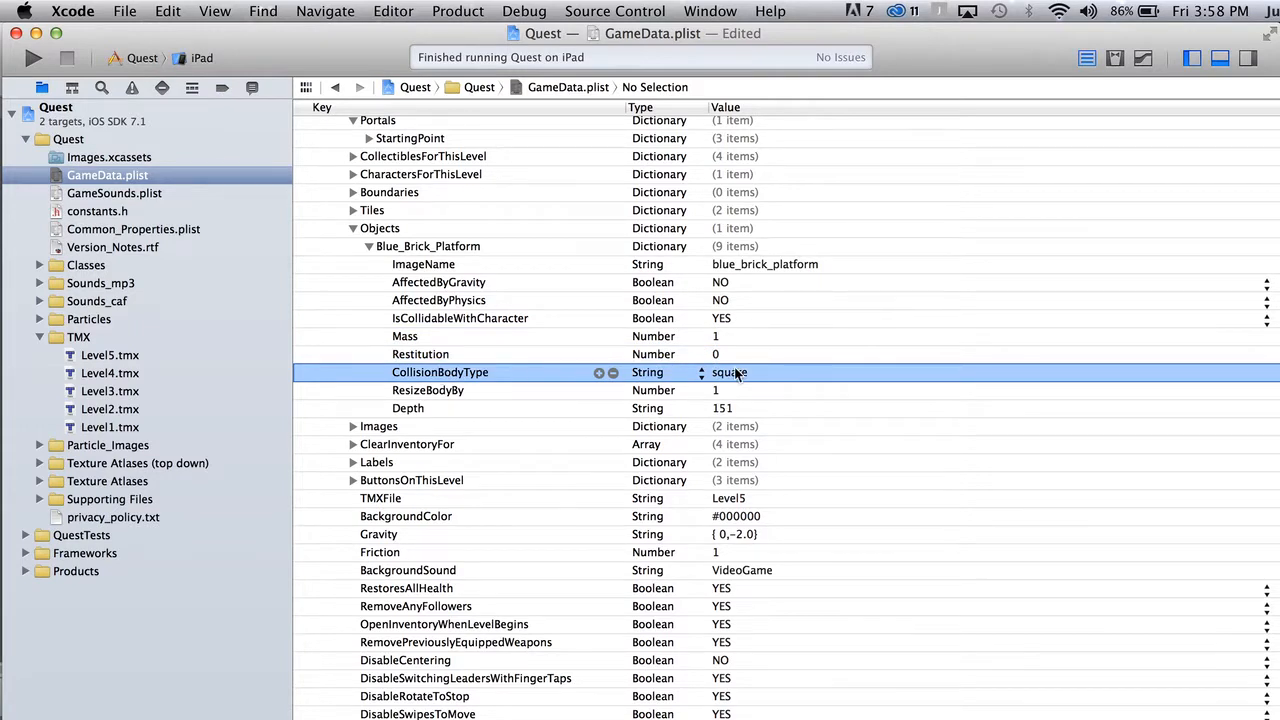
{"action": "left_click", "coordinate": [468, 391]}
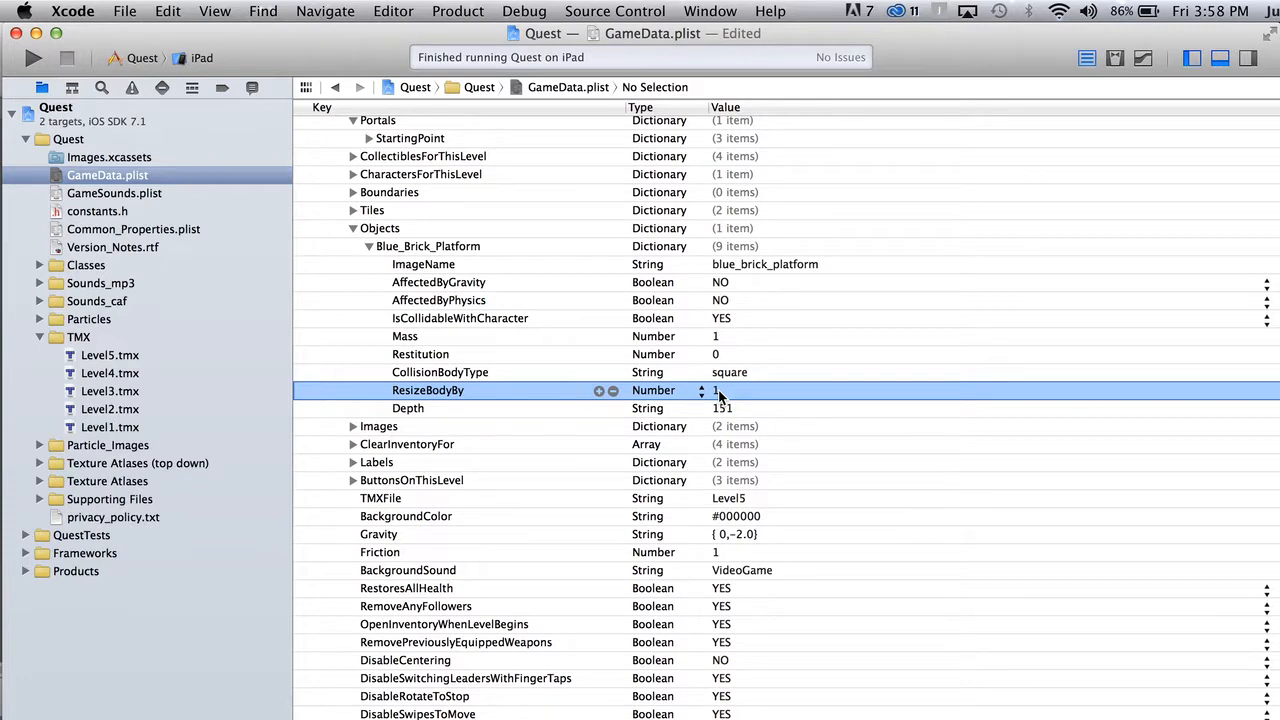
{"action": "left_click", "coordinate": [499, 410]}
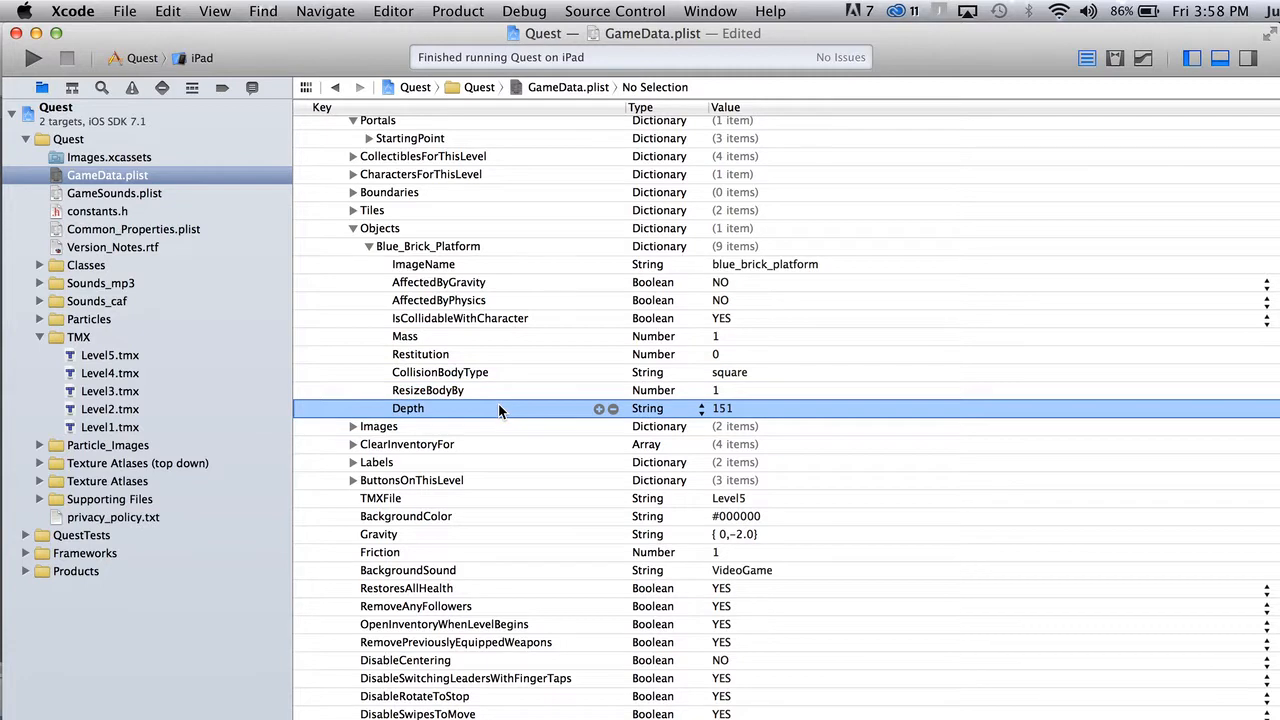
Rename the Blue_Brick_Platform entry in Level5's Objects dictionary to Platform.
{"action": "left_click", "coordinate": [437, 250]}
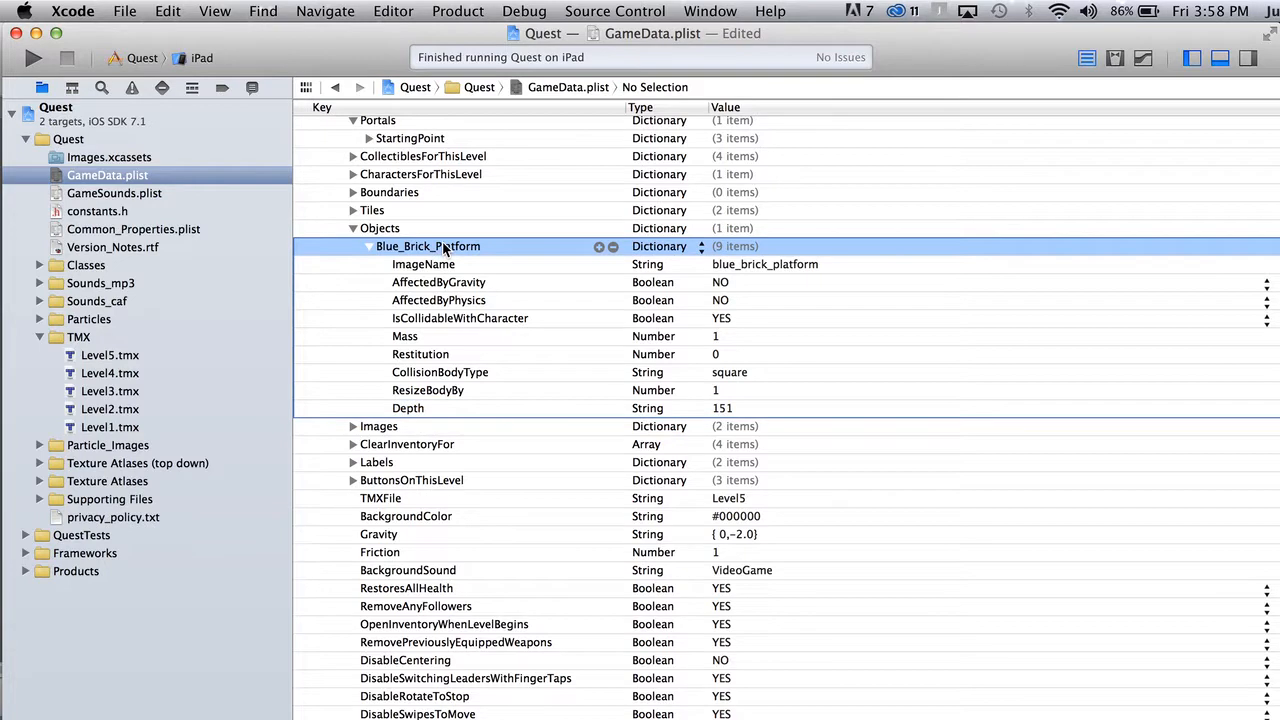
{"action": "left_click", "coordinate": [445, 248]}
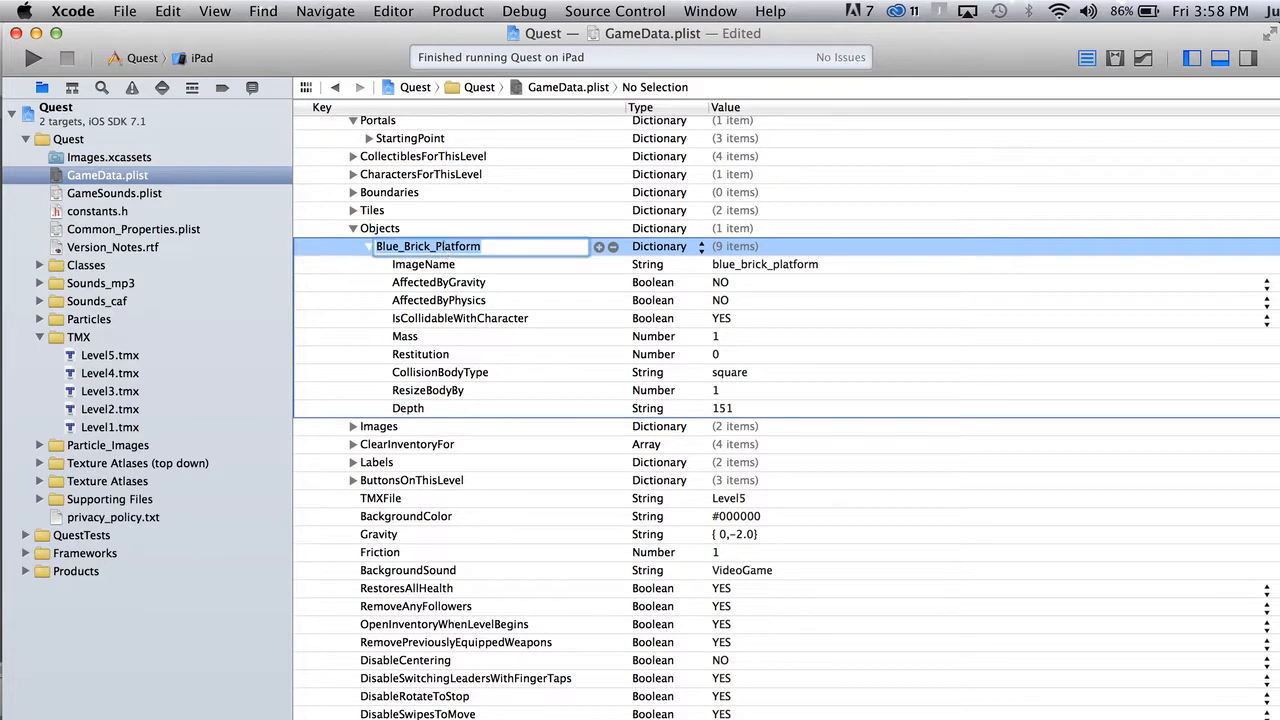
{"action": "type", "text": "Platform"}
{"action": "key", "text": "Return"}
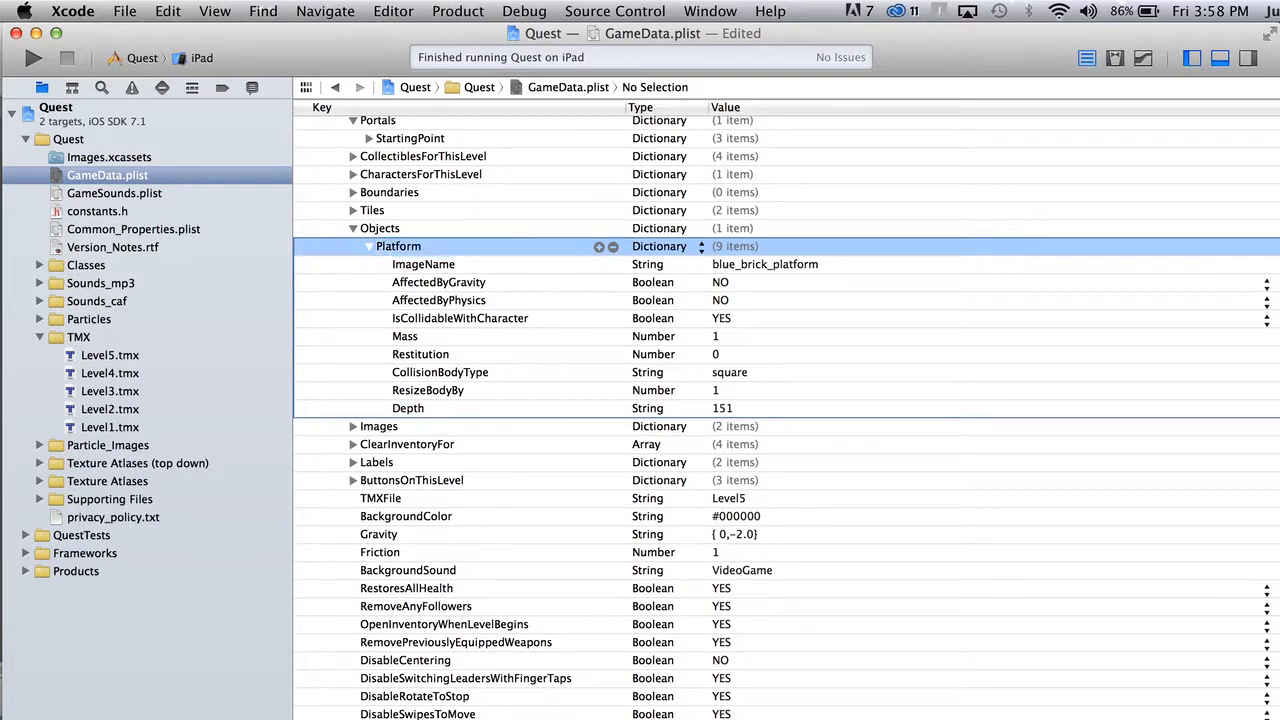
Switch to Tiled and select the Platform object in Level5.tmx to check its name against the plist entry.
{"action": "key", "text": "super+Tab"}
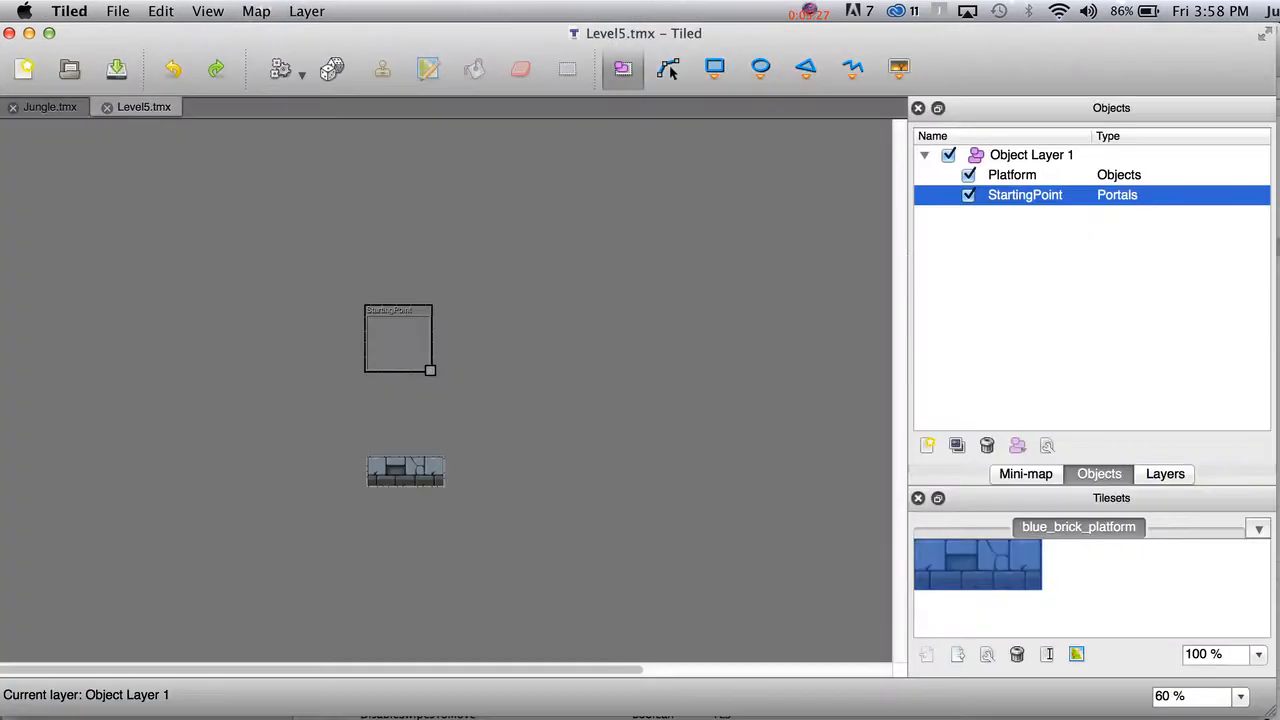
{"action": "left_click", "coordinate": [1015, 177]}
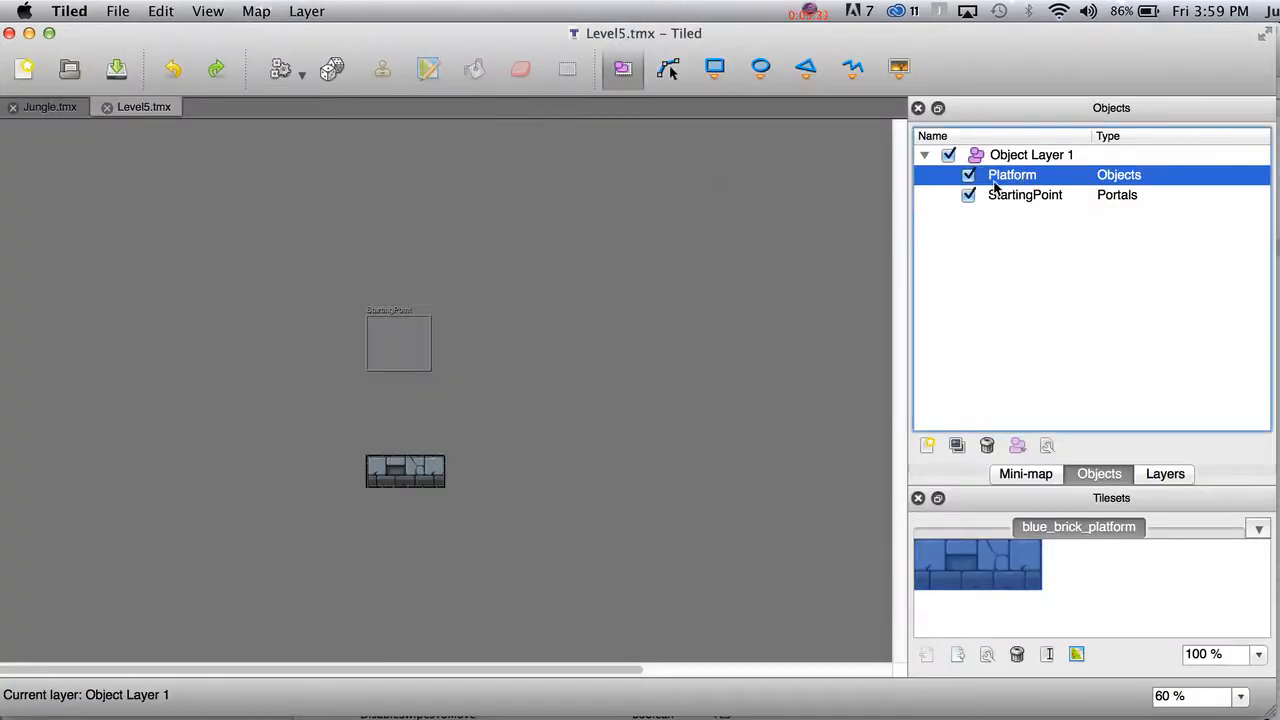
Check the Objects dictionary name in Xcode's GameData.plist against the Platform object's type in Tiled, and save the plist.
{"action": "key", "text": "super+Tab"}
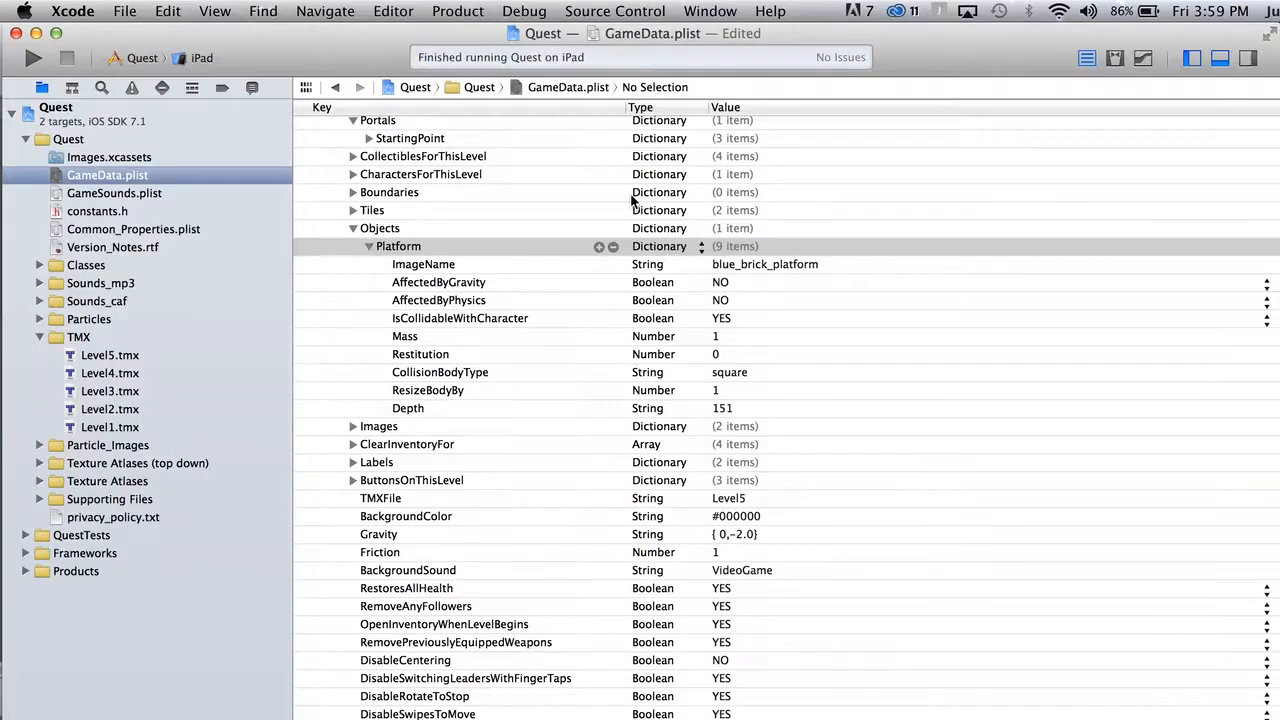
{"action": "left_click", "coordinate": [400, 230]}
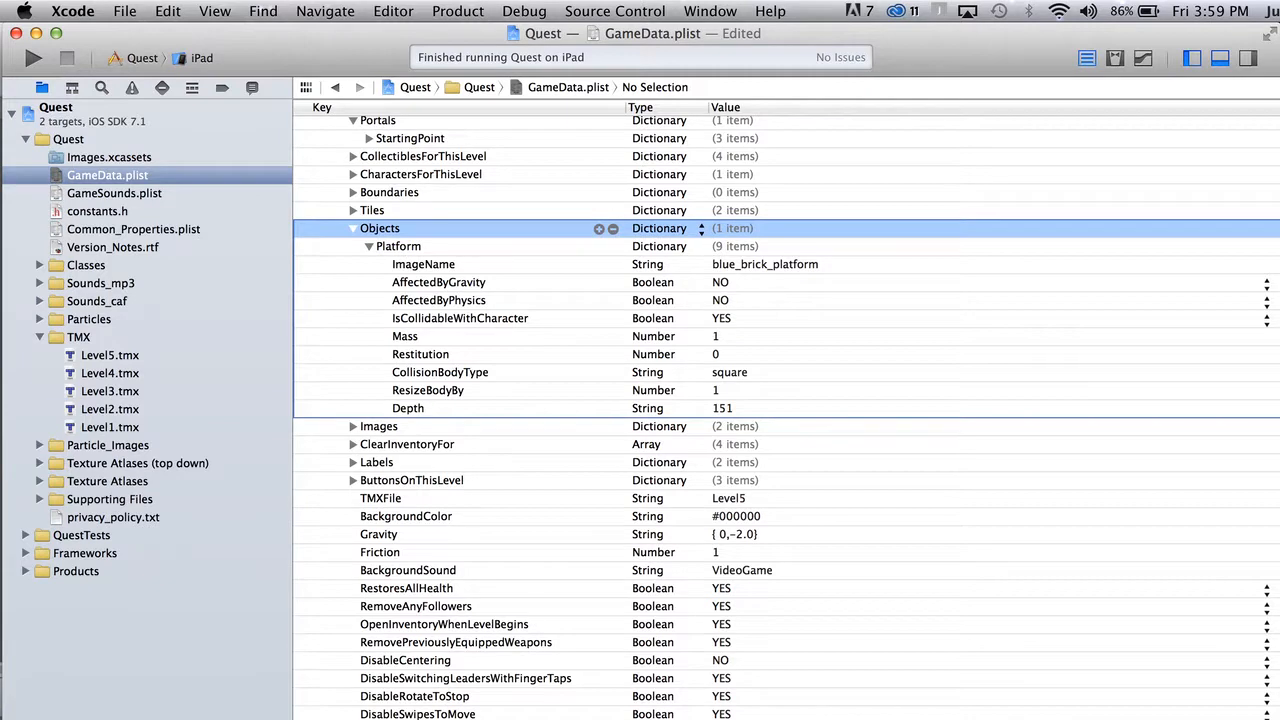
{"action": "key", "text": "super+Tab"}
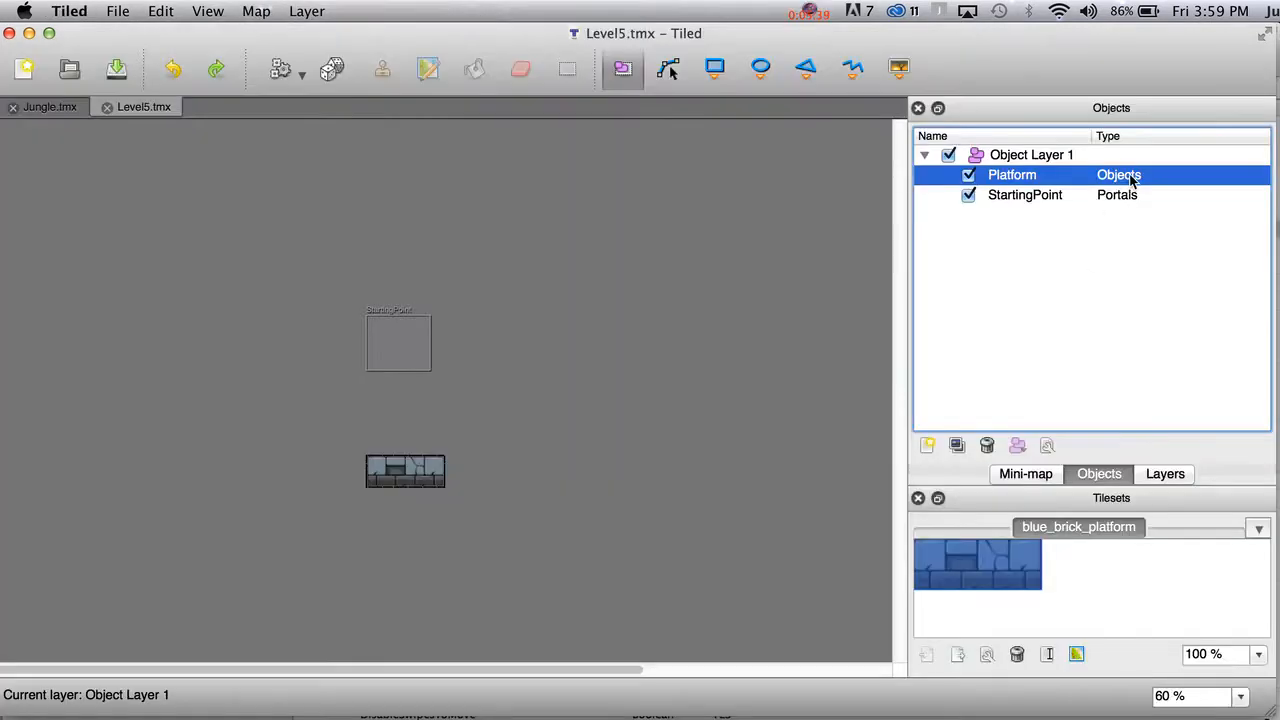
{"action": "key", "text": "super+Tab"}
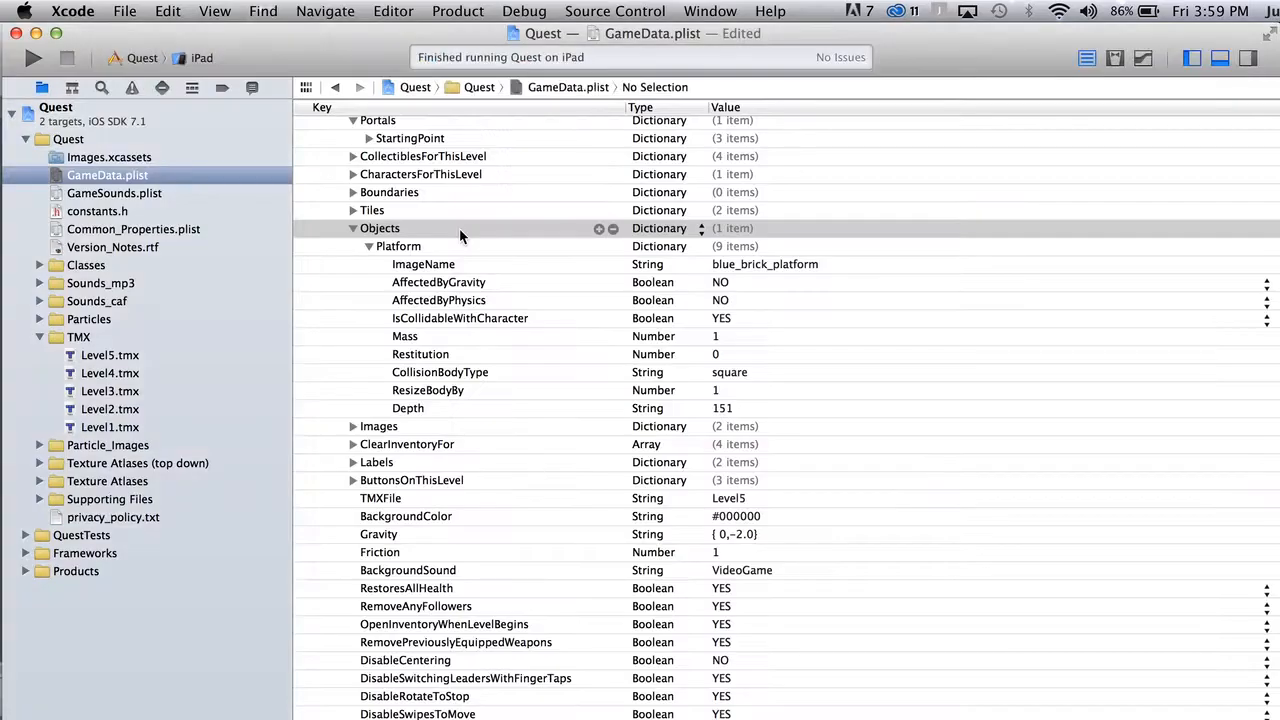
{"action": "key", "text": "super+s"}
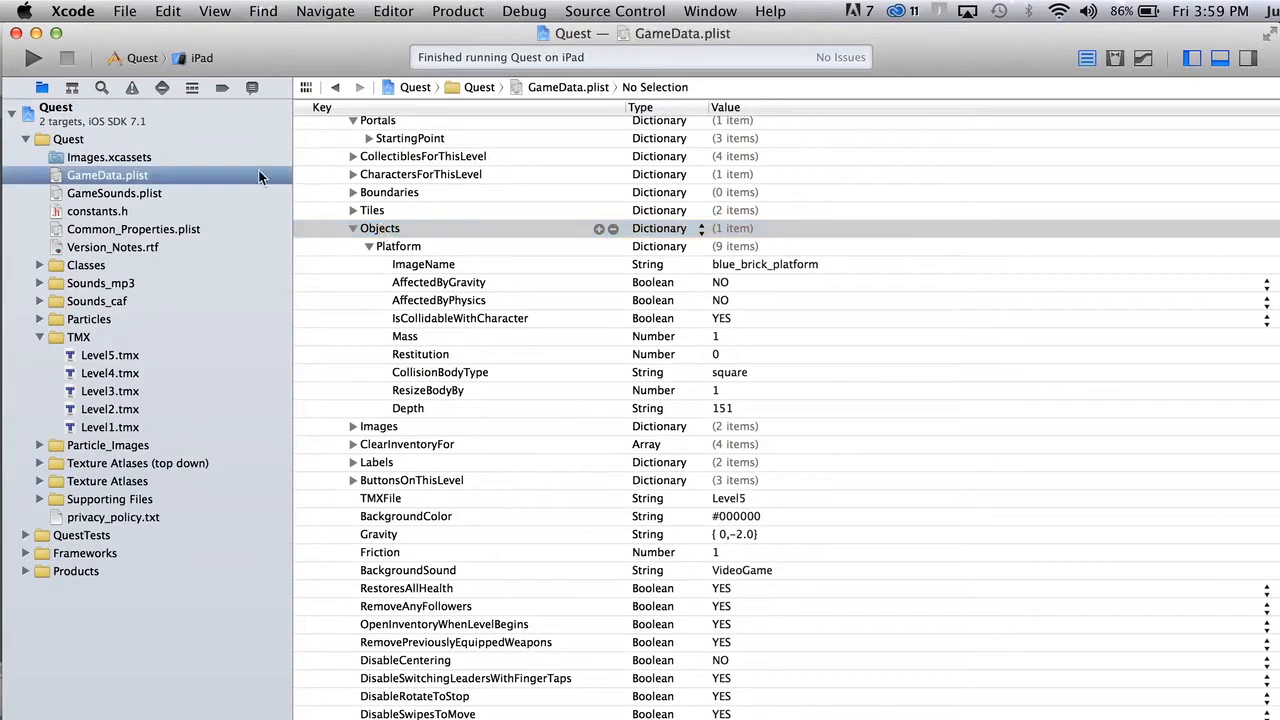
Run Quest in the iOS Simulator, open Level5 with the soldier's Control Pad & Joystick button, and test the character landing on the platform.
{"action": "left_click", "coordinate": [34, 59]}
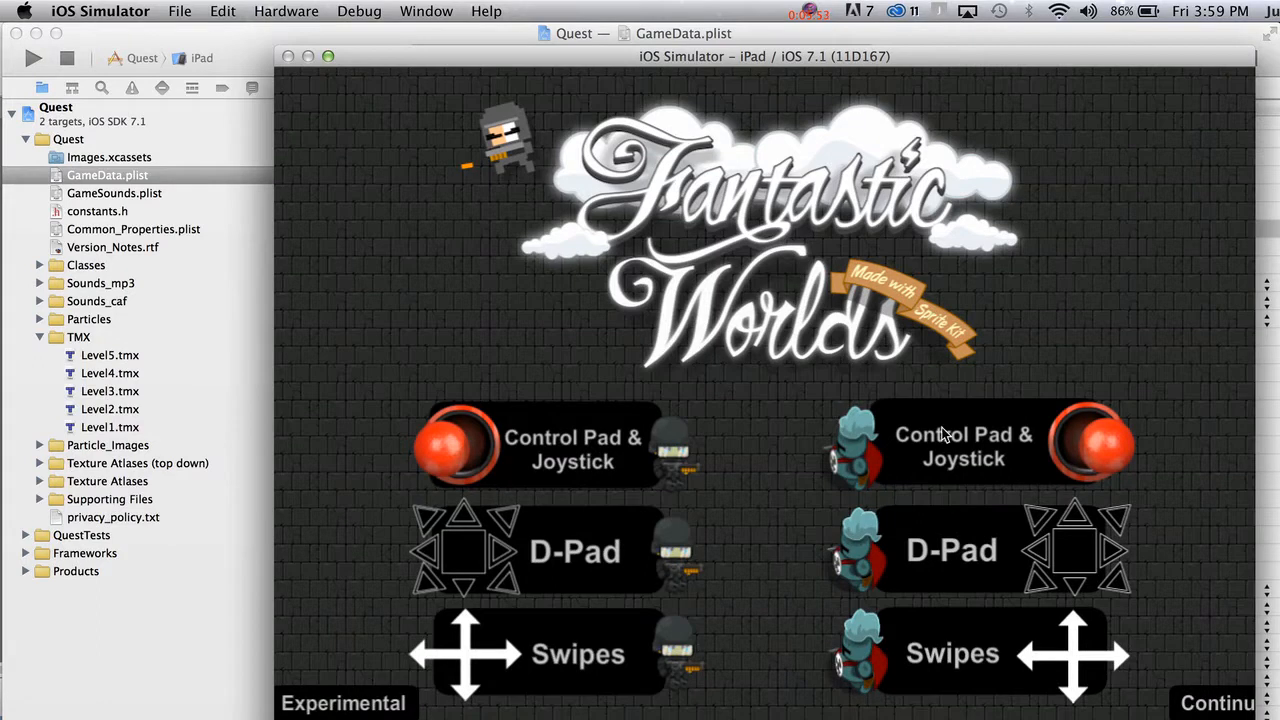
{"action": "left_click", "coordinate": [563, 445]}
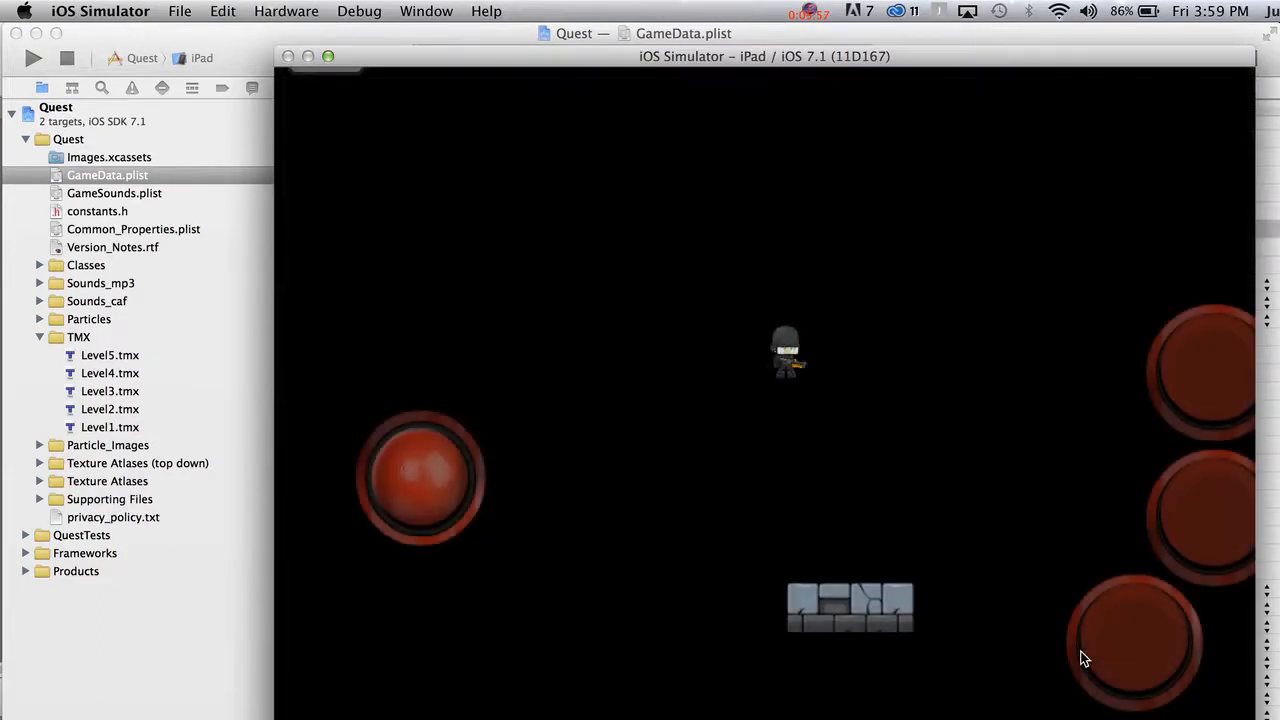
{"action": "left_click_drag", "start_coordinate": [443, 509], "coordinate": [512, 510]}
{"action": "mouse_move", "coordinate": [500, 497]}
{"action": "left_mouse_down"}
{"action": "mouse_move", "coordinate": [440, 491]}
{"action": "mouse_move", "coordinate": [591, 497]}
{"action": "mouse_move", "coordinate": [475, 497]}
{"action": "left_mouse_up"}
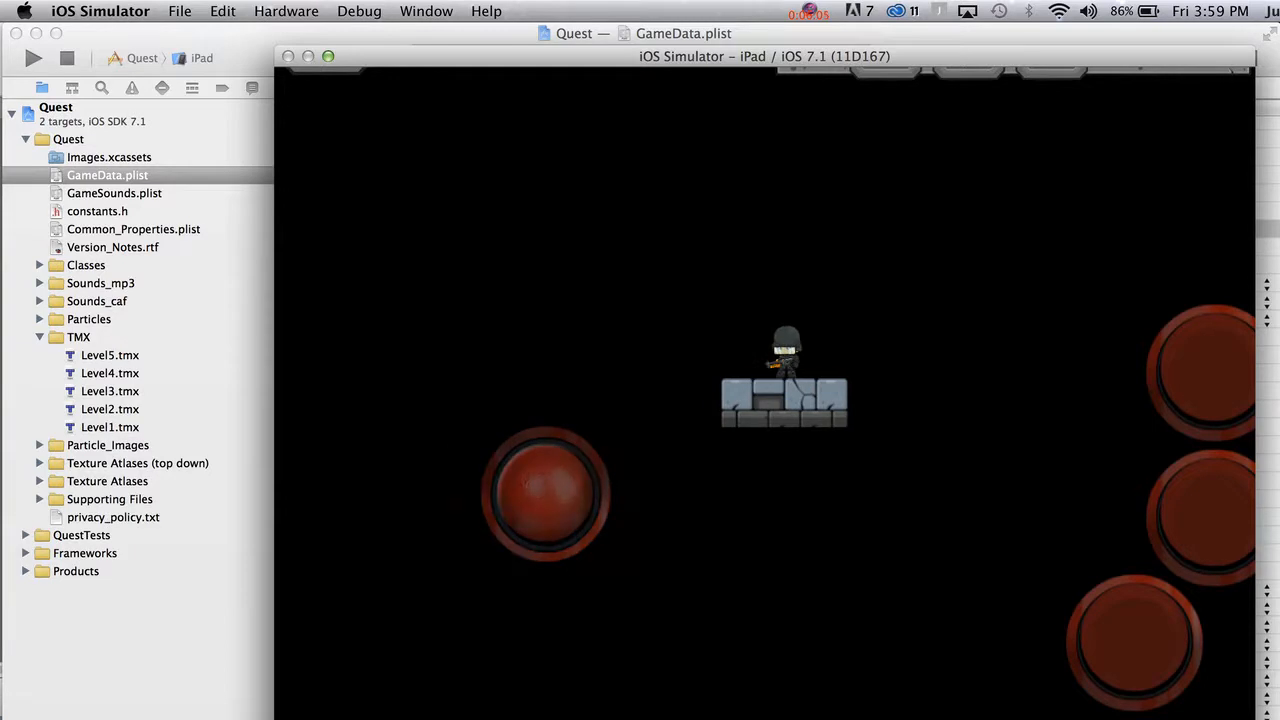
In Tiled, duplicate the Platform object four times, arrange the copies as a descending and ascending row of steps, and save Level5.tmx.
{"action": "key", "text": "super+Tab"}
{"action": "left_click", "coordinate": [431, 474]}
{"action": "key", "text": "super+d"}
{"action": "left_click_drag", "start_coordinate": [492, 452], "coordinate": [754, 466]}
{"action": "key", "text": "super+d"}
{"action": "key", "text": "super+d"}
{"action": "key", "text": "super+d"}
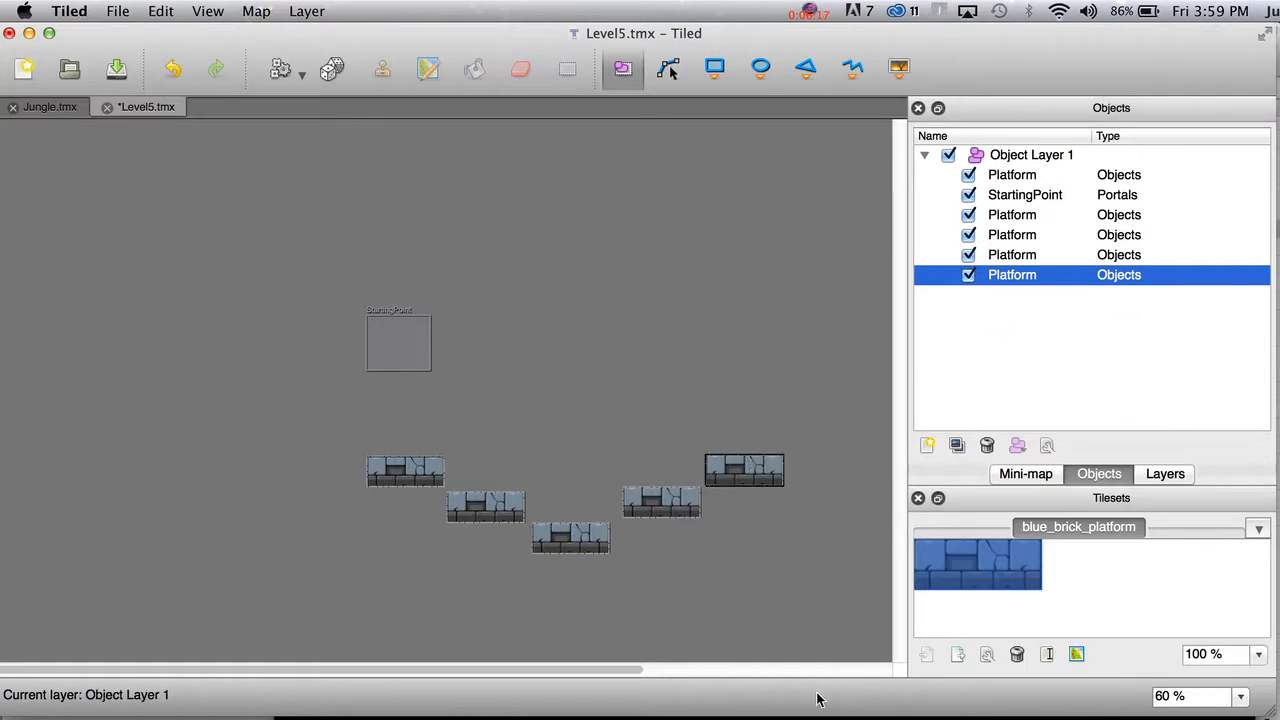
{"action": "key", "text": "super+s"}
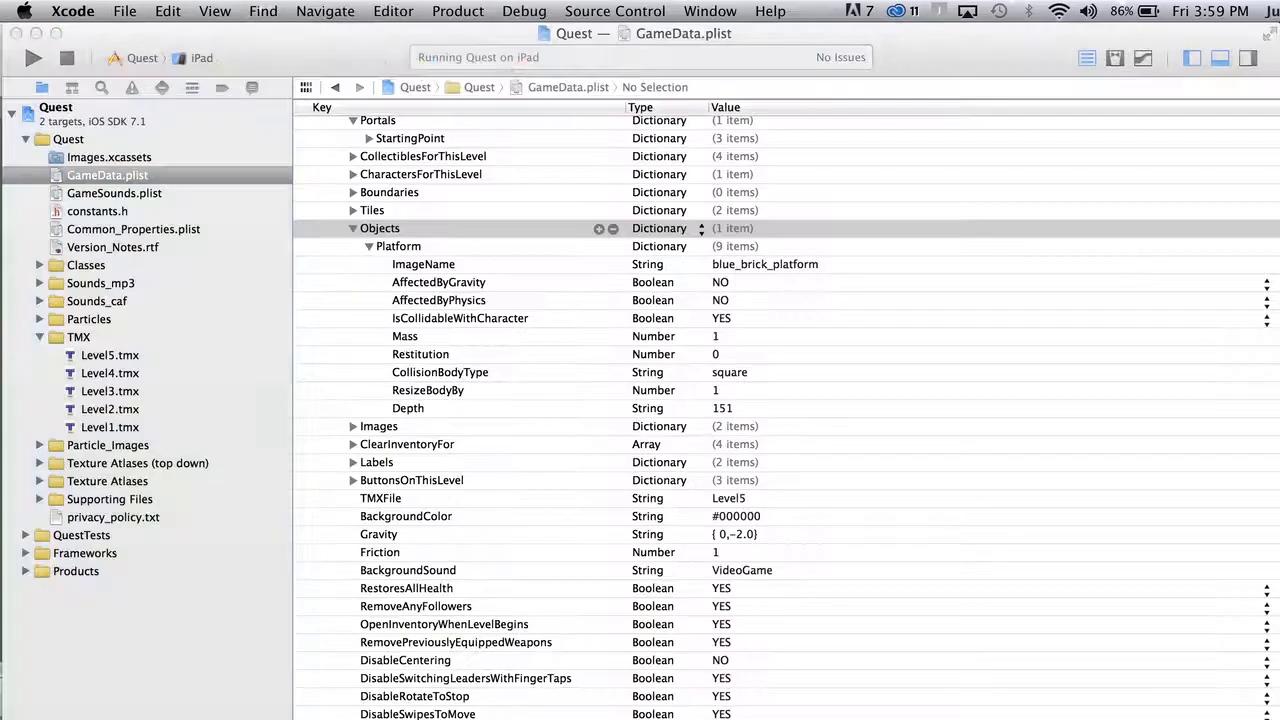
Stop and rerun Quest from Xcode, and open Level5 from the start menu in the simulator.
{"action": "left_click", "coordinate": [67, 58]}
{"action": "left_click", "coordinate": [33, 58]}
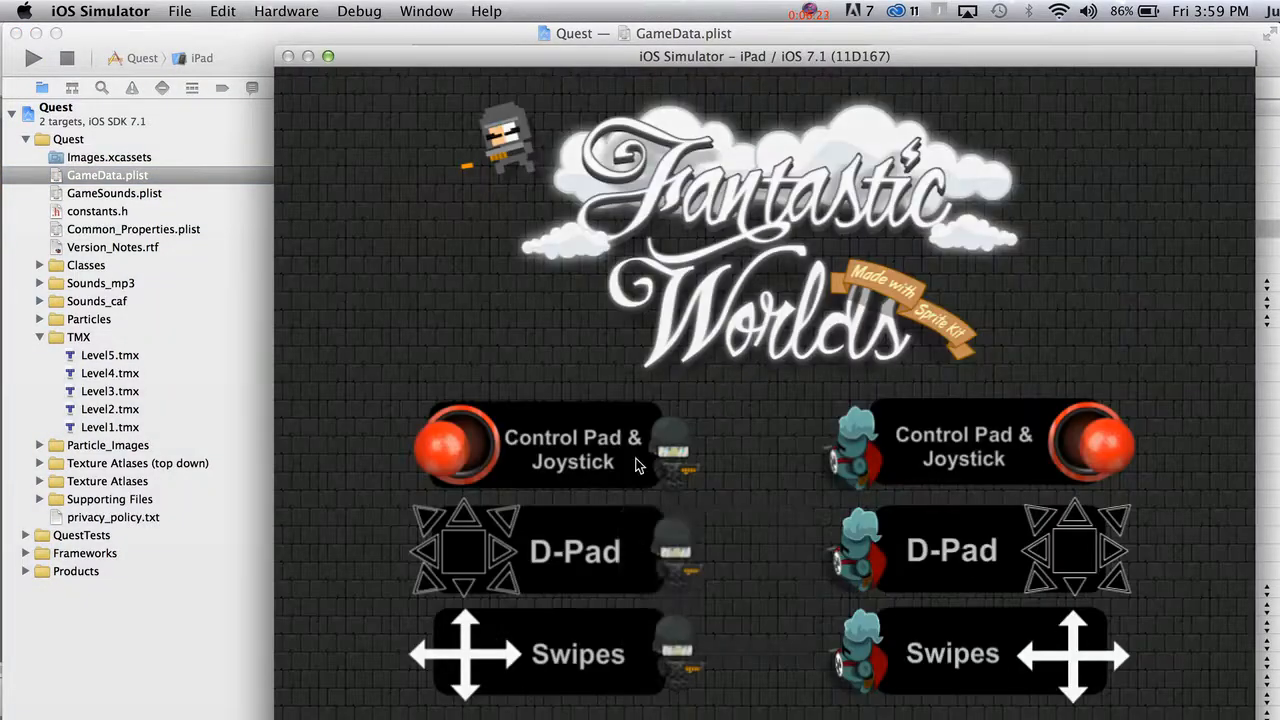
{"action": "left_click", "coordinate": [916, 600]}
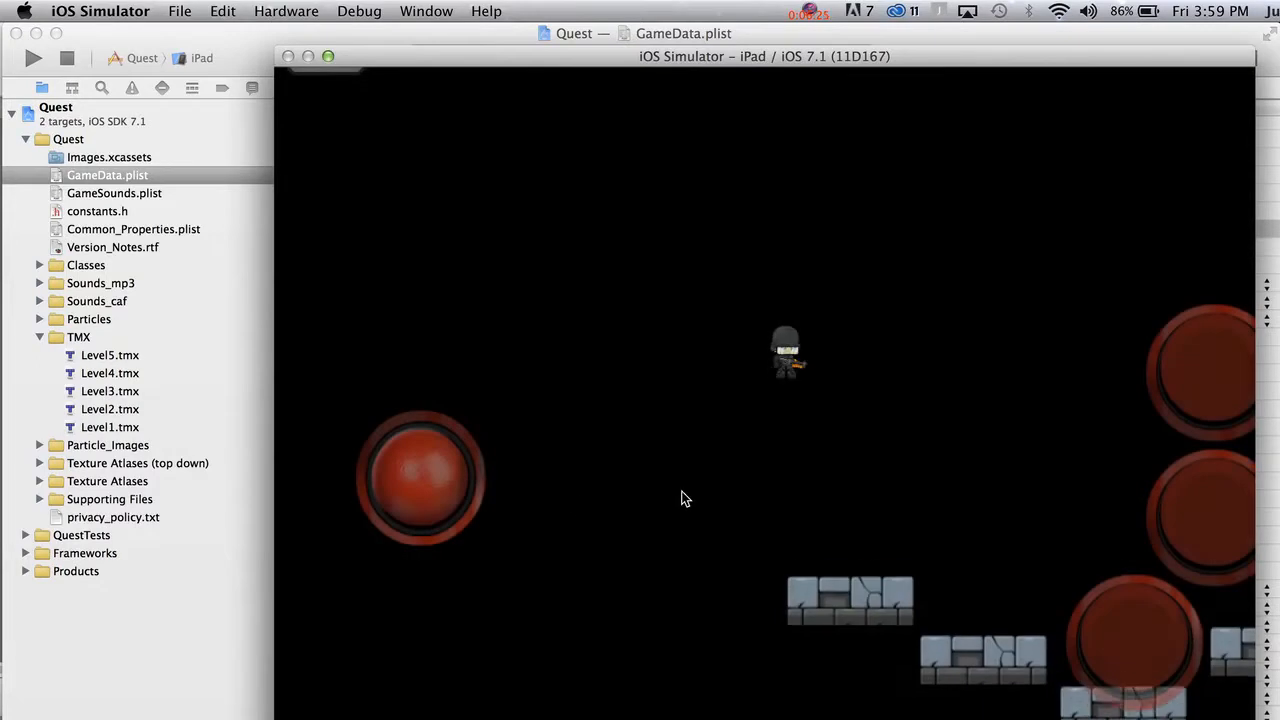
Play-test the level by moving and jumping the character across the platforms and off the edge, and quit the simulator.
{"action": "left_click_drag", "start_coordinate": [437, 489], "coordinate": [560, 305]}
{"action": "left_click", "coordinate": [1232, 521]}
{"action": "left_click", "coordinate": [1153, 627]}
{"action": "left_click", "coordinate": [428, 434]}
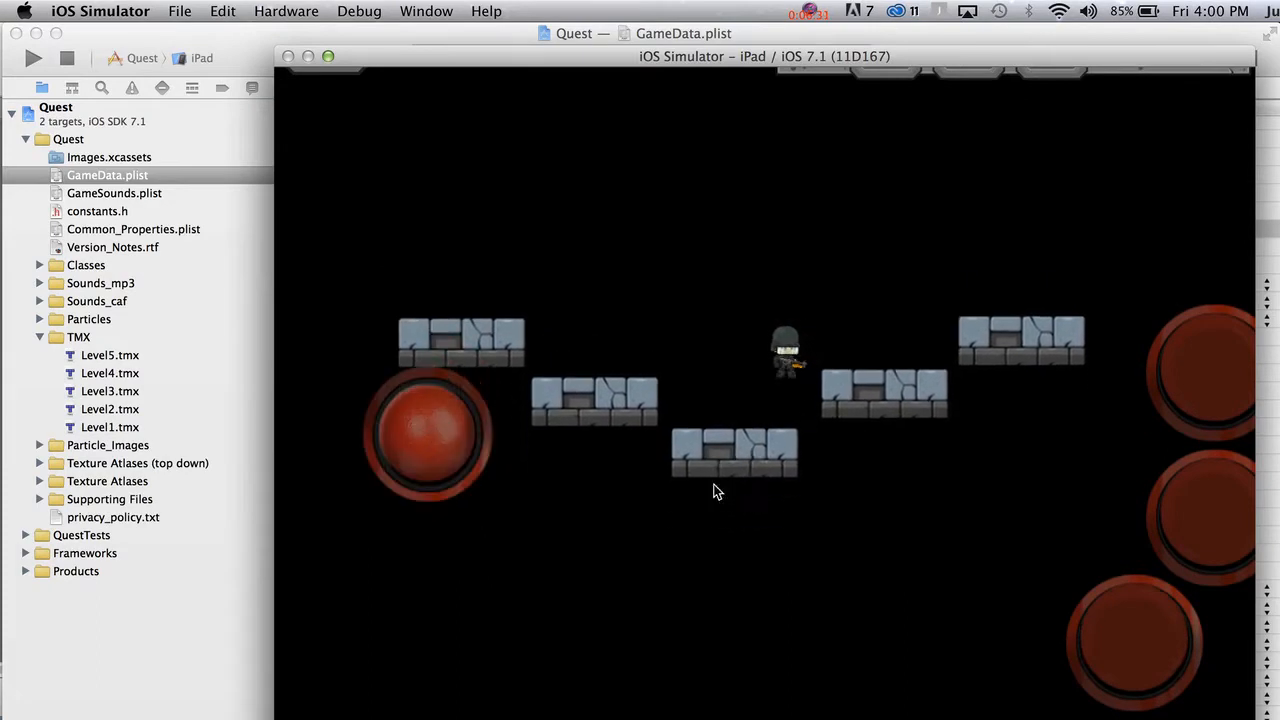
{"action": "left_click", "coordinate": [1100, 614]}
{"action": "left_click_drag", "start_coordinate": [507, 502], "coordinate": [660, 420]}
{"action": "left_click", "coordinate": [1155, 635]}
{"action": "left_click_drag", "start_coordinate": [466, 457], "coordinate": [603, 449]}
{"action": "left_click_drag", "start_coordinate": [420, 447], "coordinate": [605, 431]}
{"action": "left_click", "coordinate": [1135, 623]}
{"action": "left_click_drag", "start_coordinate": [429, 429], "coordinate": [654, 420]}
{"action": "left_click", "coordinate": [1069, 573]}
{"action": "left_click_drag", "start_coordinate": [455, 416], "coordinate": [643, 419]}
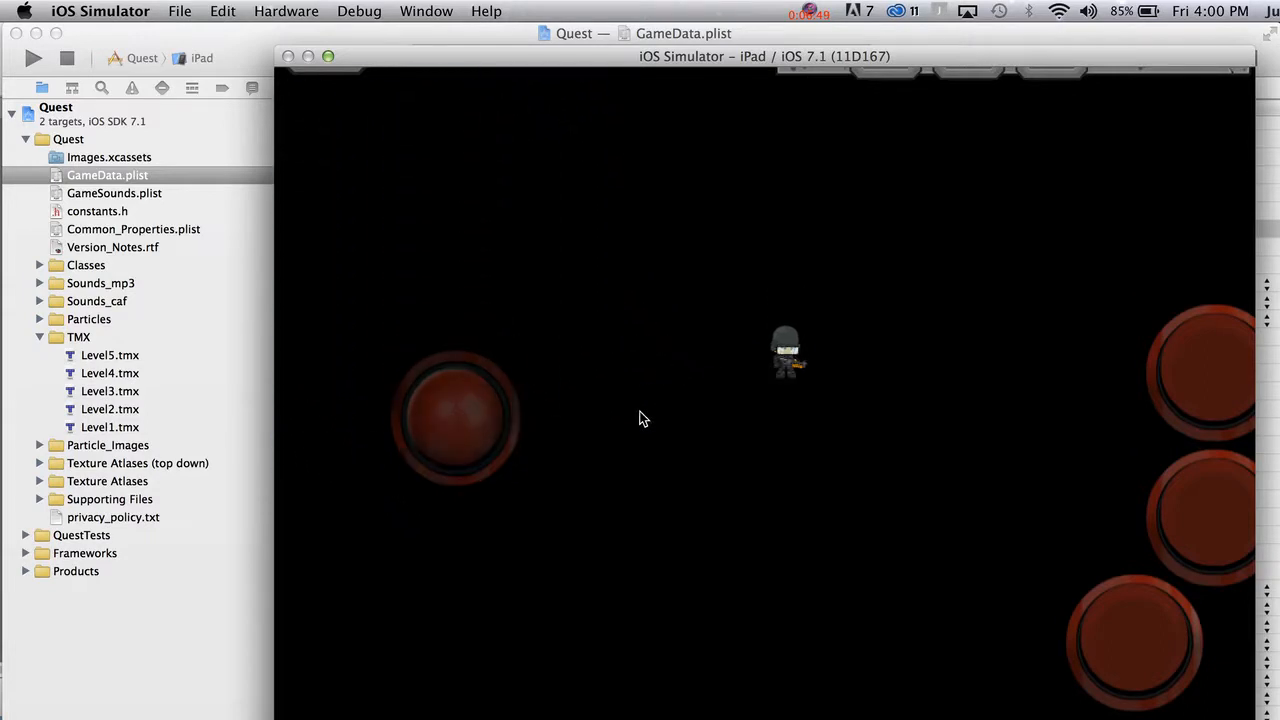
{"action": "key", "text": "super+q"}
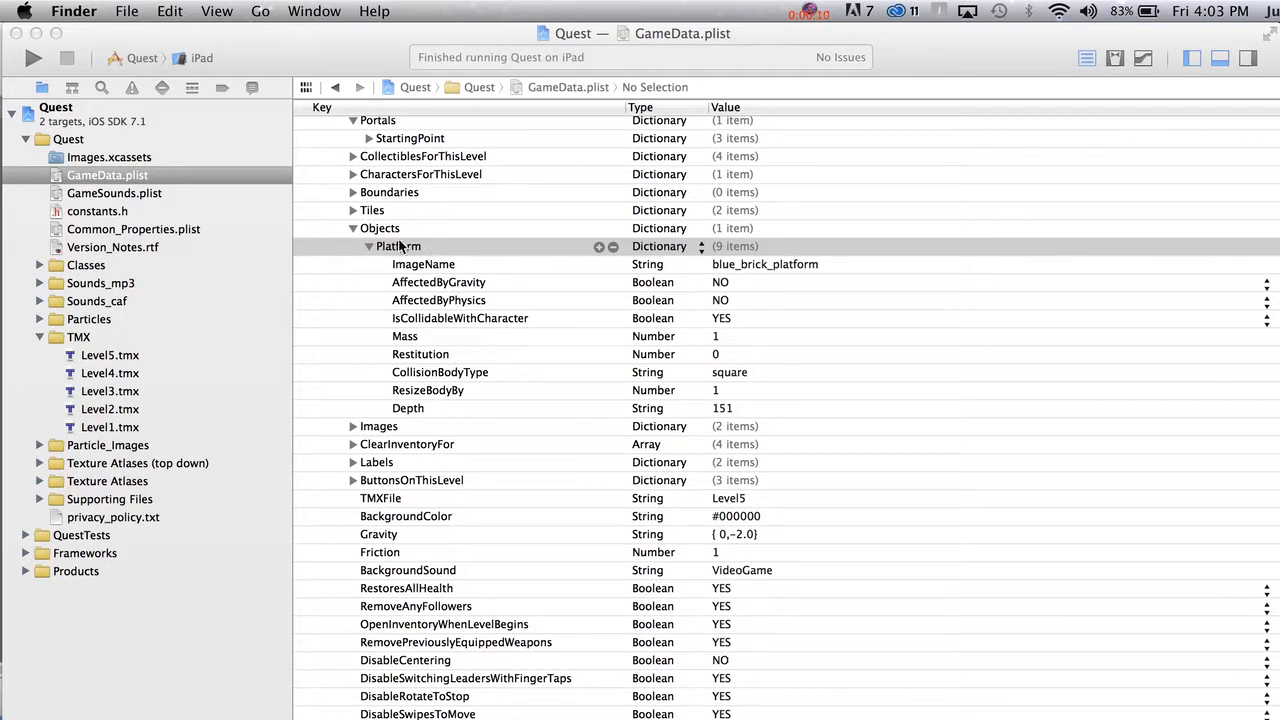
Paste the InstantDeath dictionary into Level5's Objects in GameData.plist and rename the Blue_Brick_Platform entry to Platform.
{"action": "left_click", "coordinate": [460, 257]}
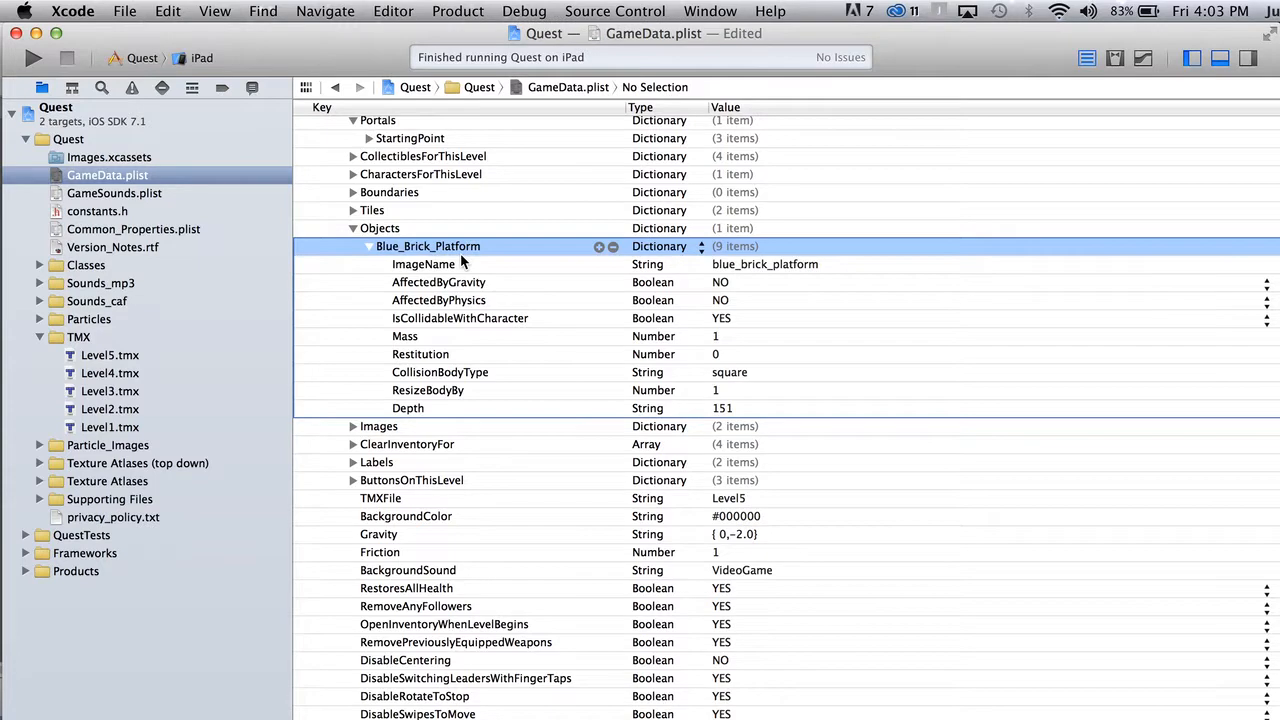
{"action": "key", "text": "super+v"}
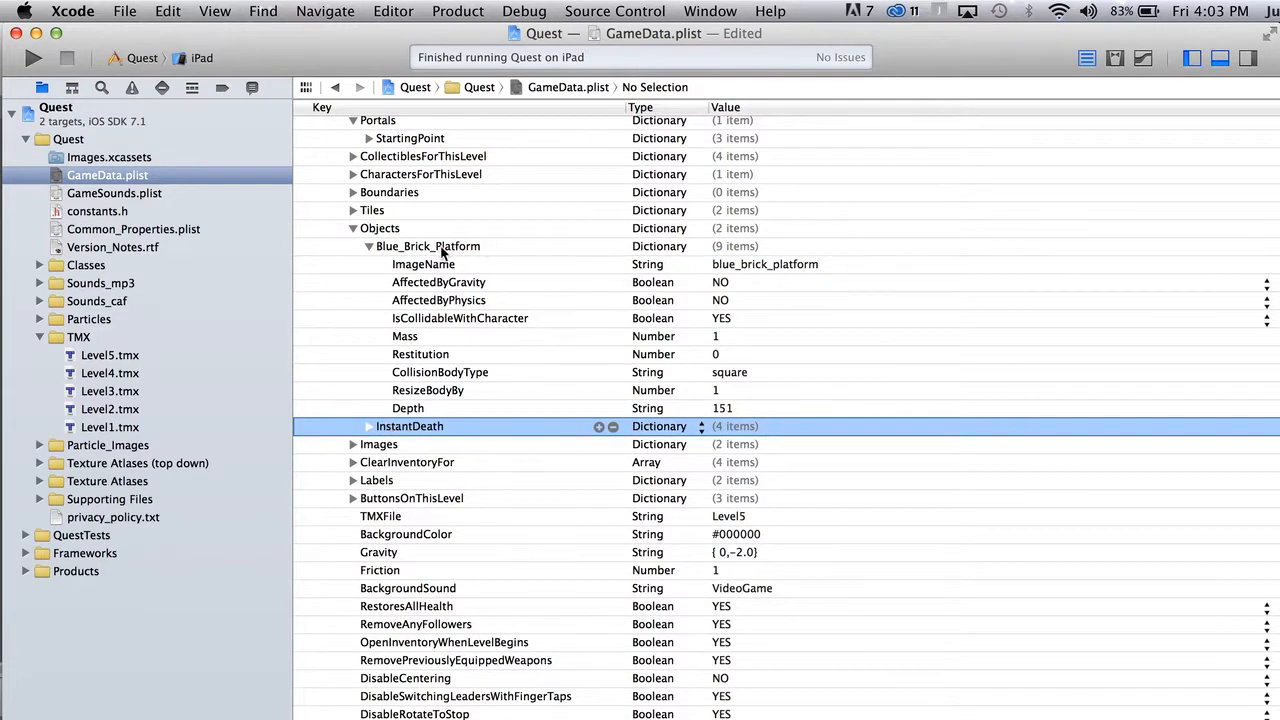
{"action": "double_click", "coordinate": [443, 249]}
{"action": "type", "text": "Platform"}
{"action": "key", "text": "Return"}
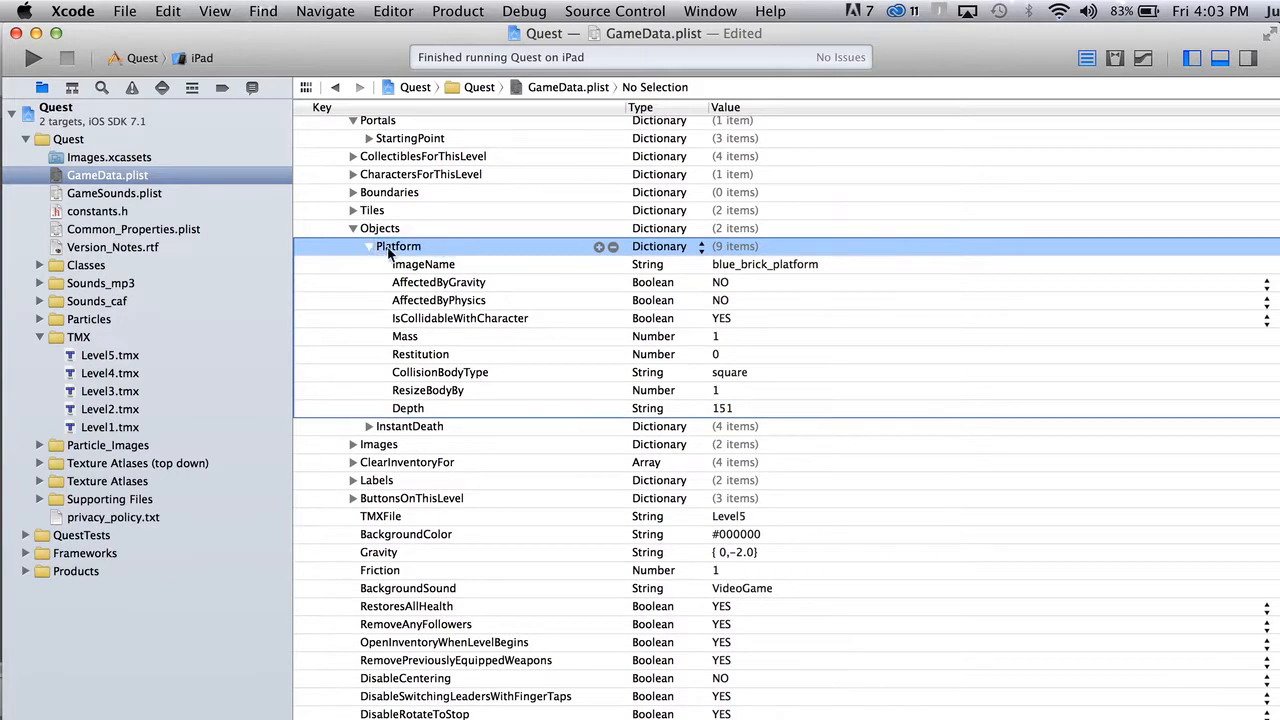
Expand InstantDeath, examine its collision, body type, damage and hit sound settings, and save GameData.plist.
{"action": "left_click", "coordinate": [369, 427]}
{"action": "left_click", "coordinate": [430, 430]}
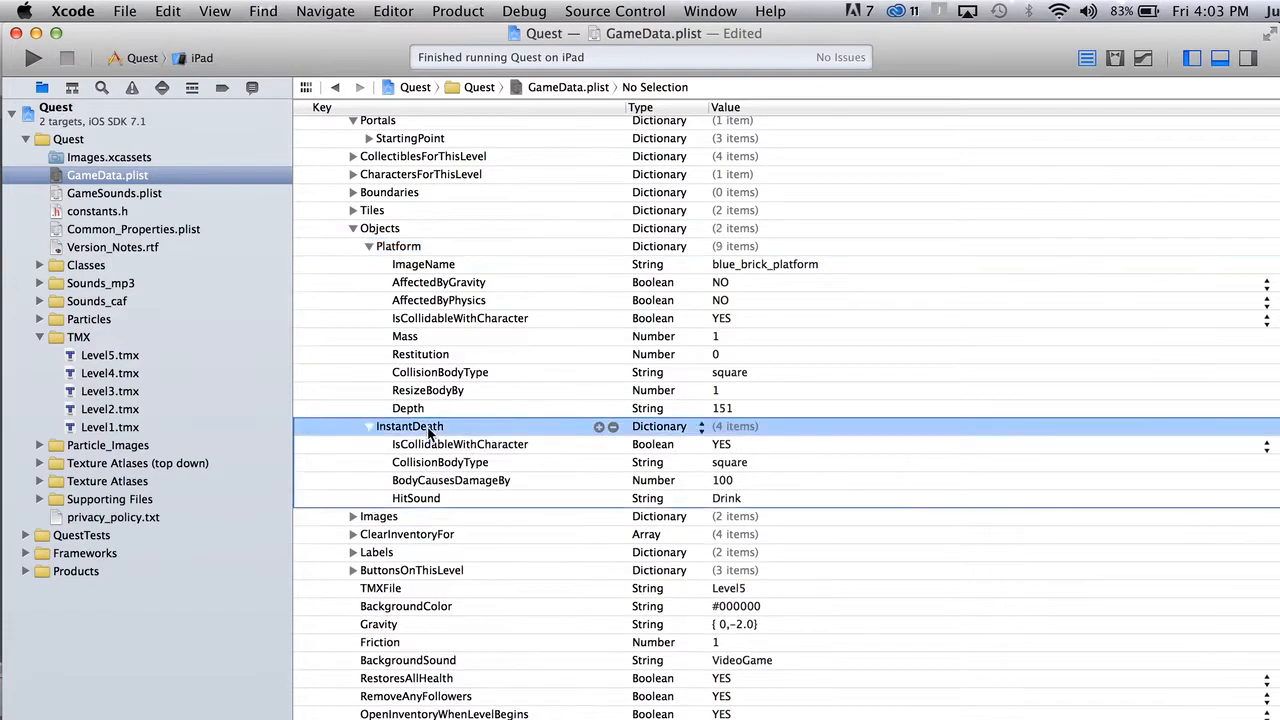
{"action": "left_click", "coordinate": [433, 450]}
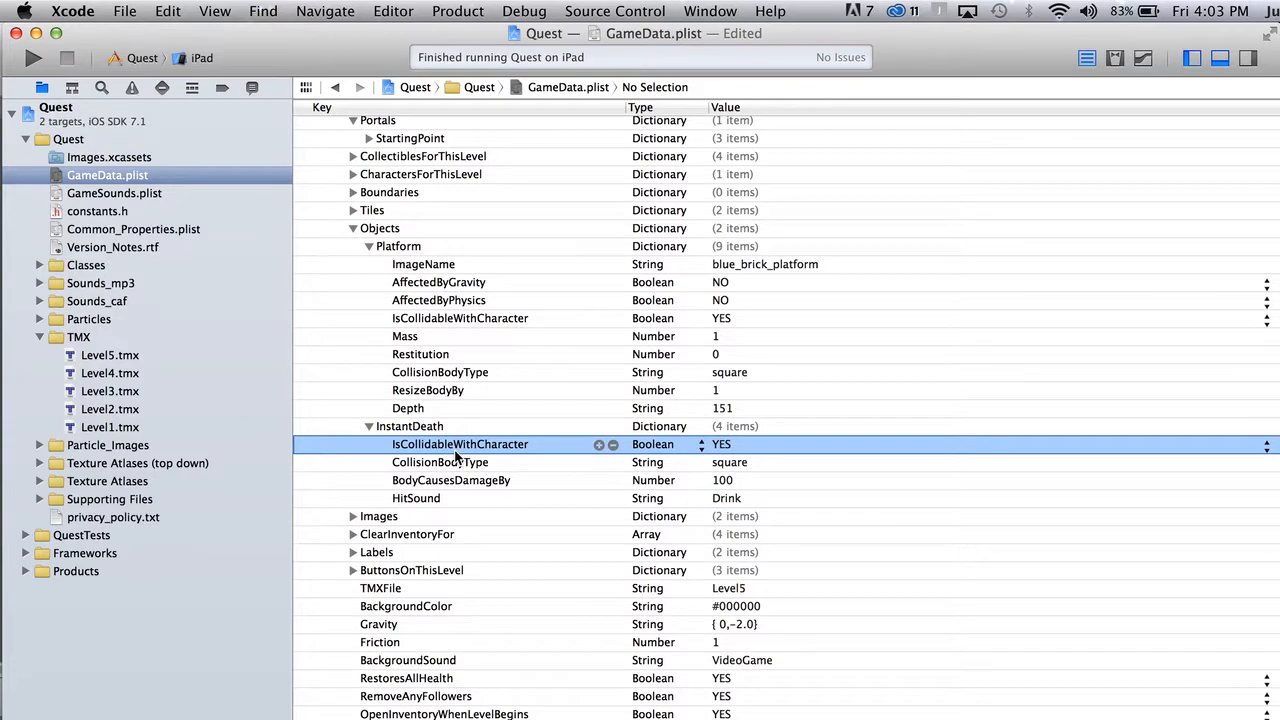
{"action": "left_click", "coordinate": [447, 467]}
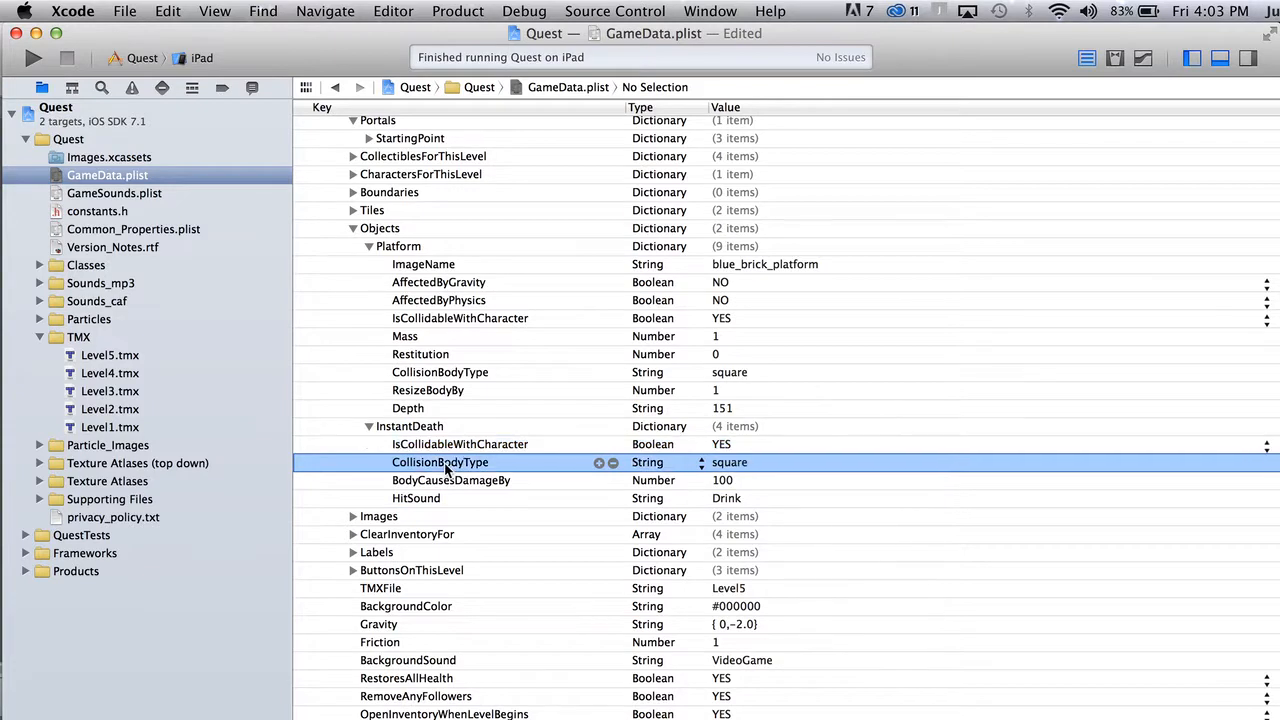
{"action": "left_click", "coordinate": [426, 484]}
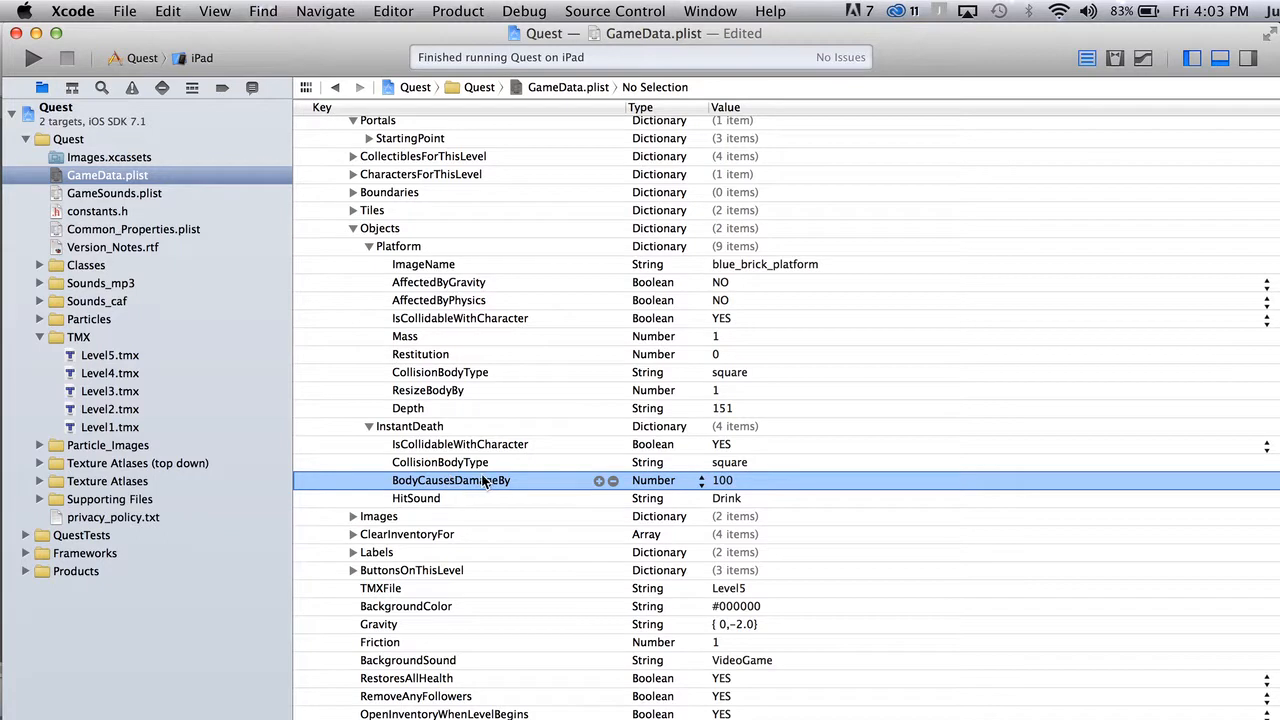
{"action": "left_click", "coordinate": [430, 499]}
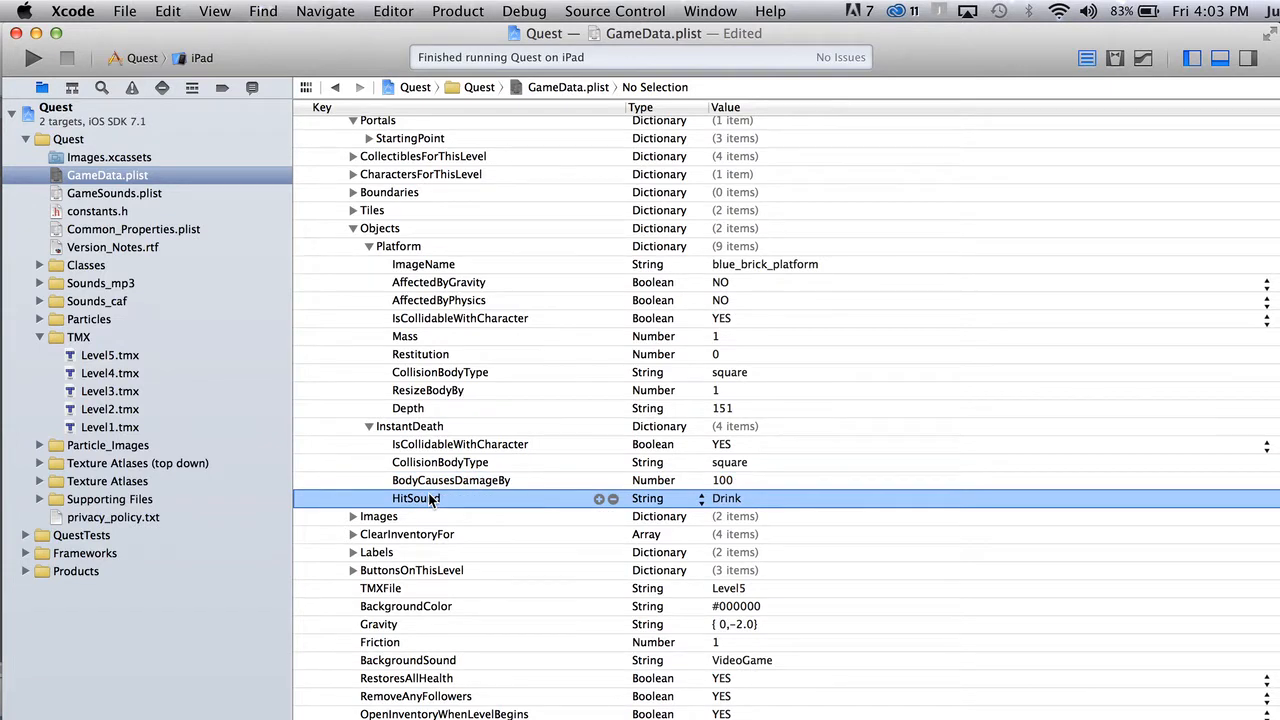
{"action": "left_click", "coordinate": [386, 431]}
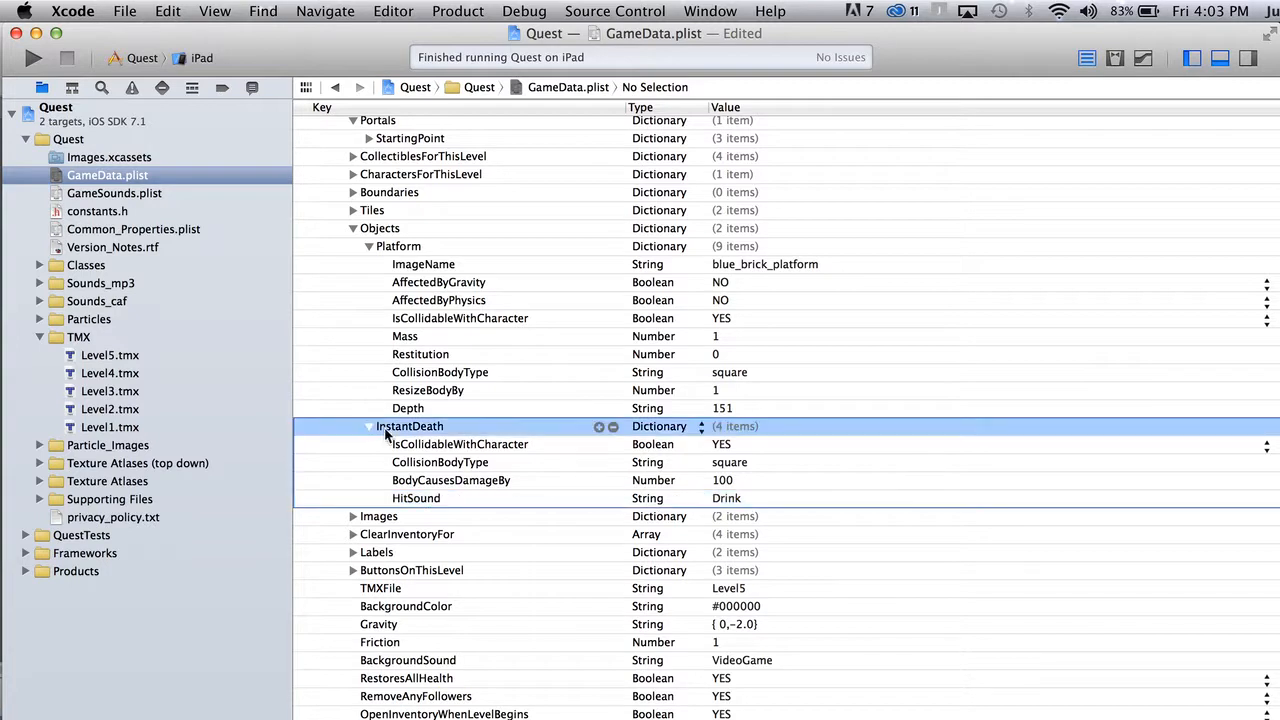
{"action": "key", "text": "super+s"}
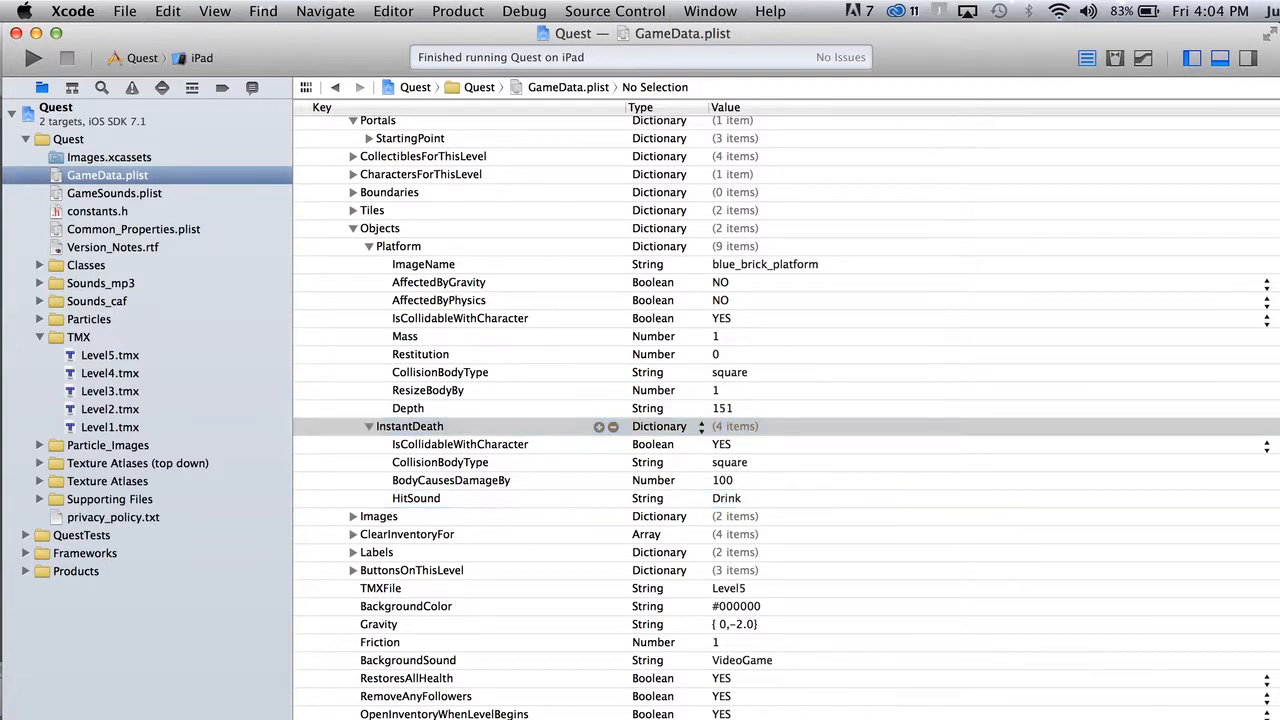
Switch to Tiled and draw a long, thin rectangle object below the platforms, extending past both ends of the row.
{"action": "key", "text": "super+Tab"}
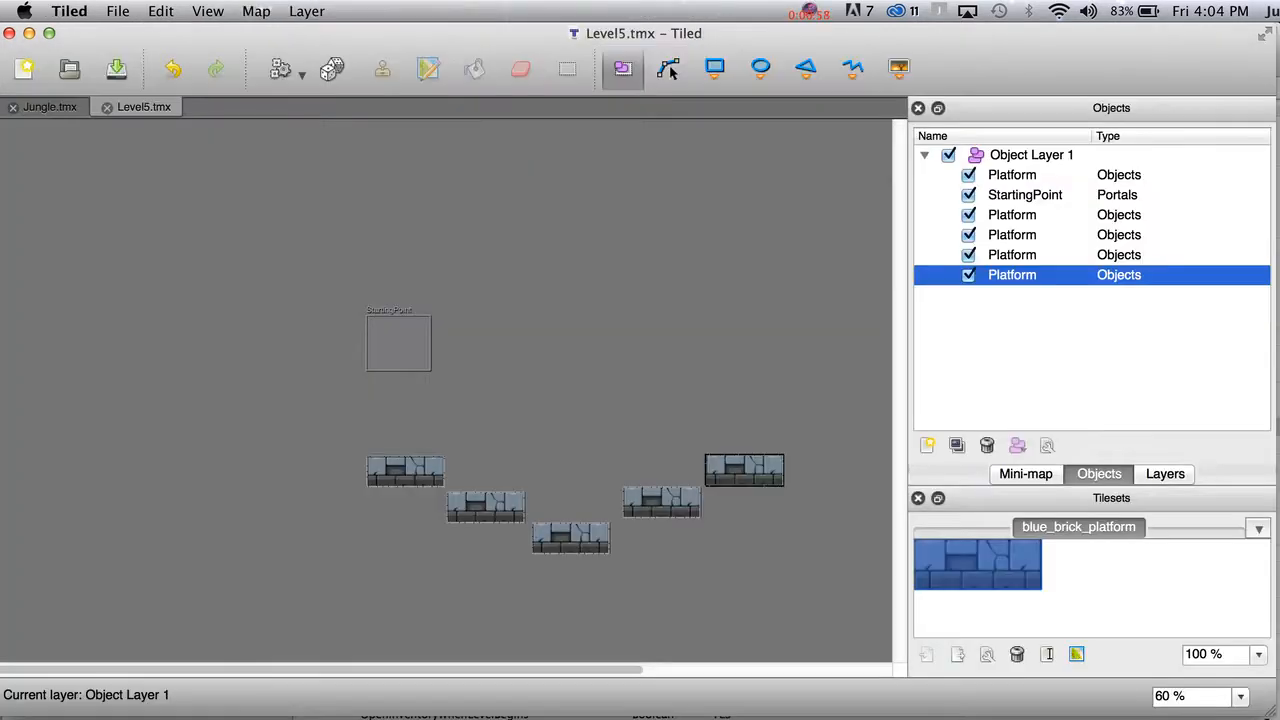
{"action": "left_click", "coordinate": [712, 66]}
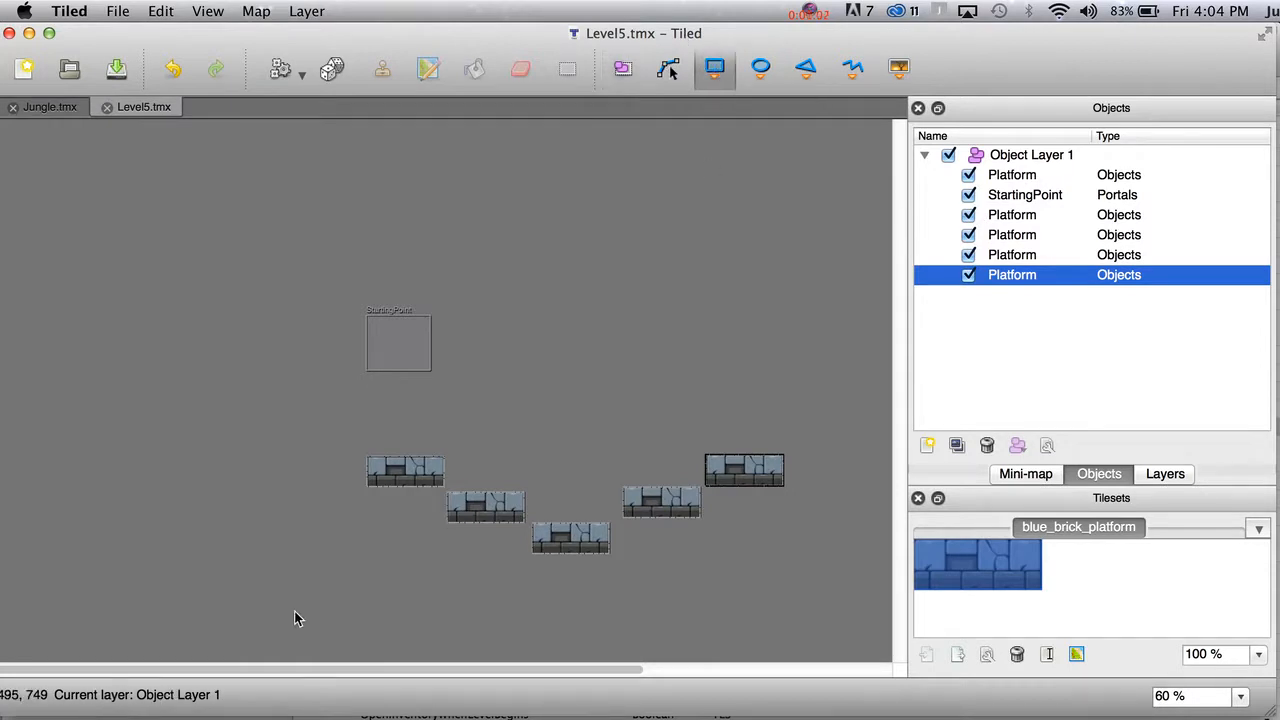
{"action": "left_click_drag", "start_coordinate": [127, 614], "coordinate": [968, 626]}
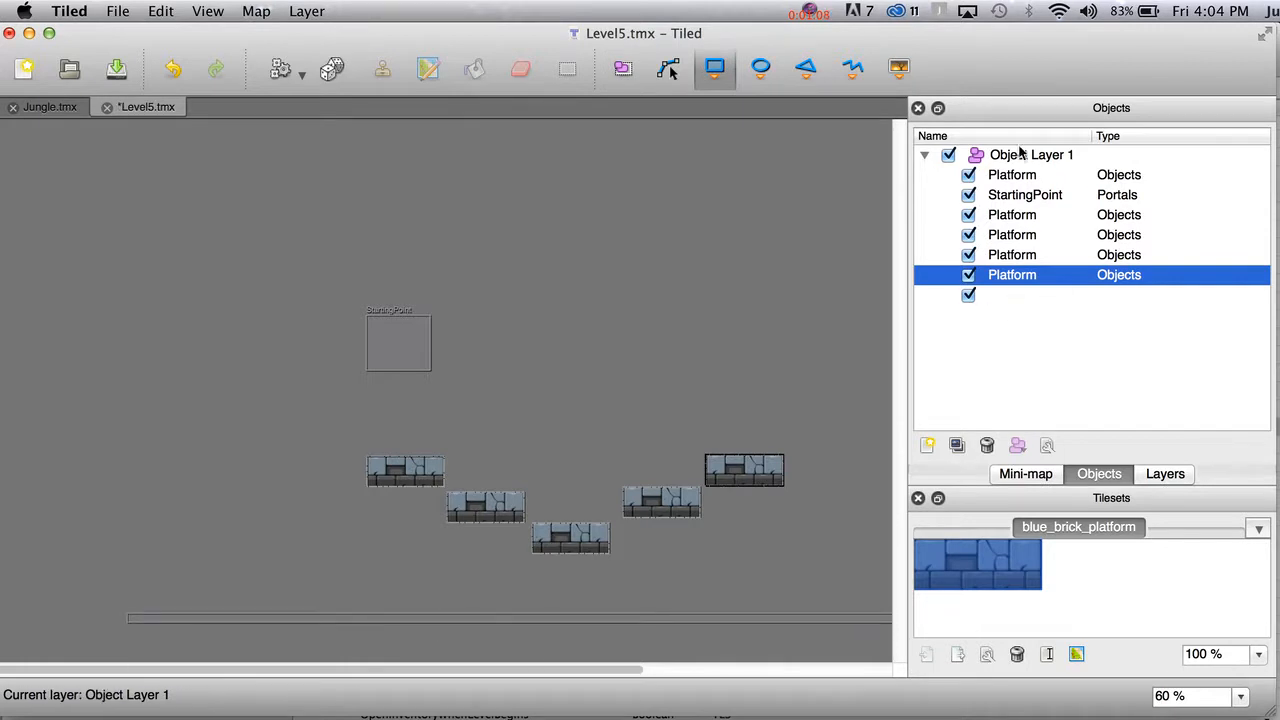
Name the new rectangle object InstantDeath, set its type to Objects, and save Level5.tmx.
{"action": "double_click", "coordinate": [1010, 296]}
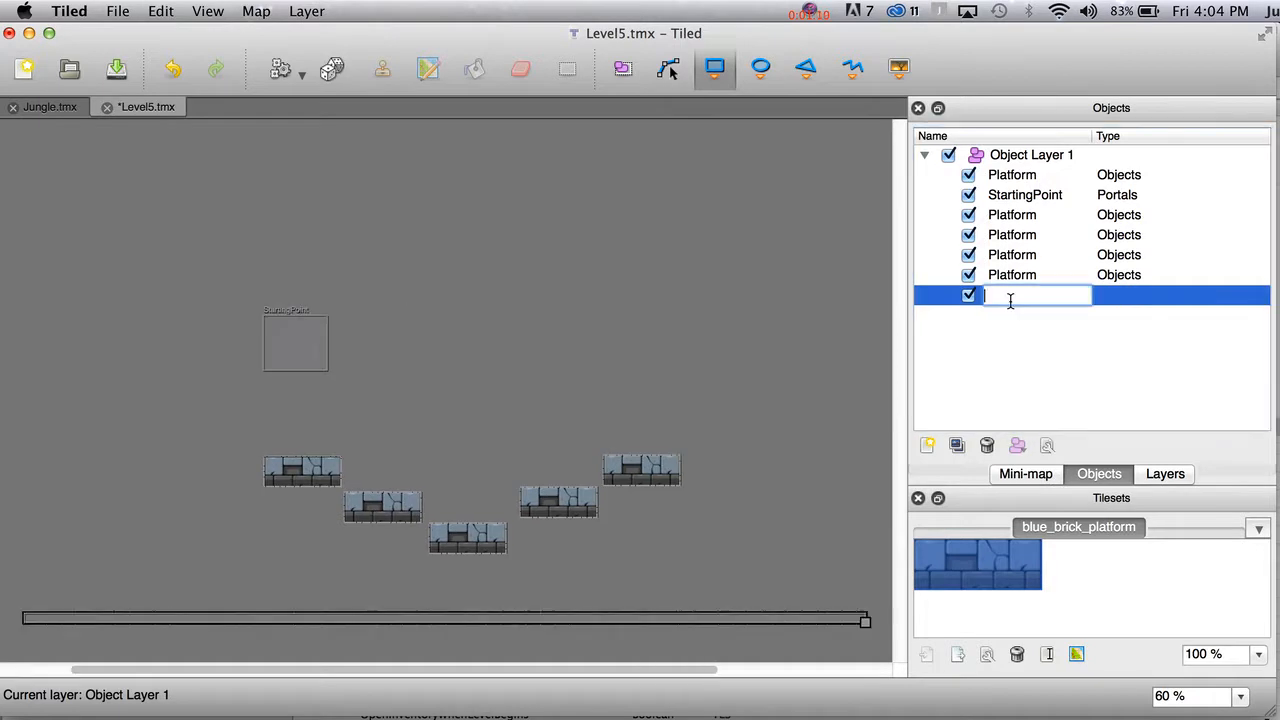
{"action": "type", "text": "InstantDeath"}
{"action": "key", "text": "Return"}
{"action": "double_click", "coordinate": [1136, 295]}
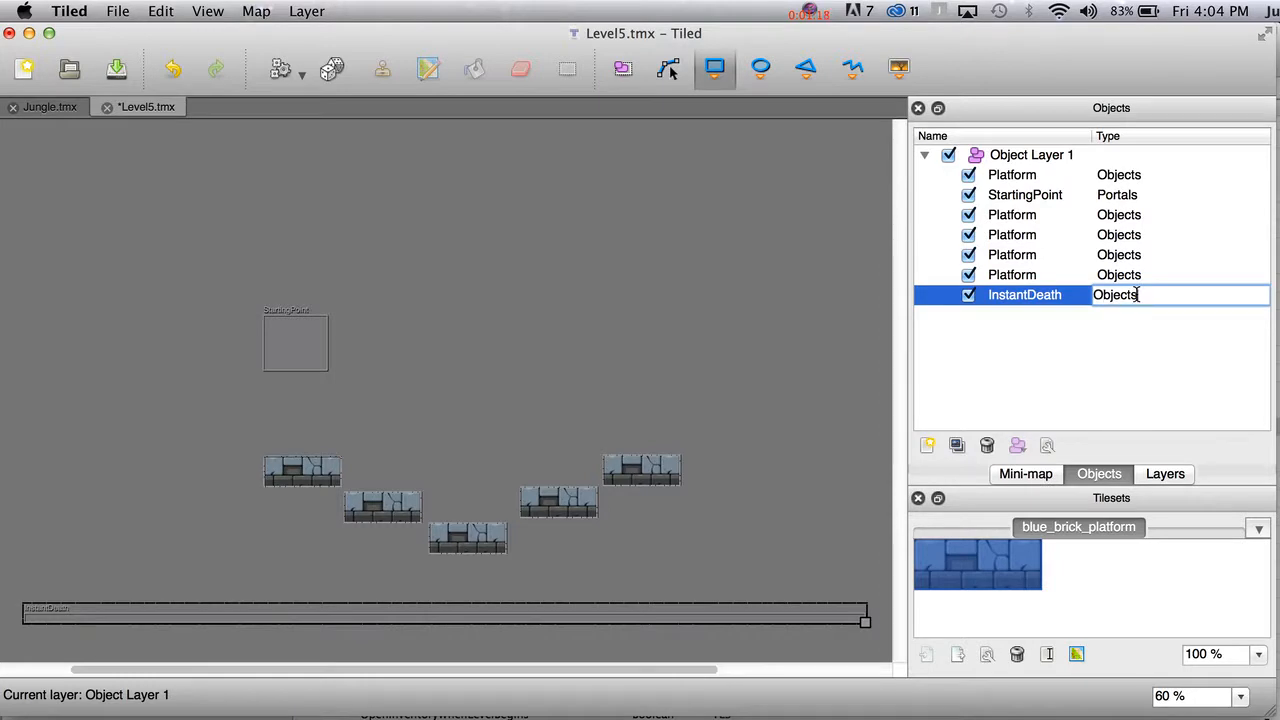
{"action": "key", "text": "Return"}
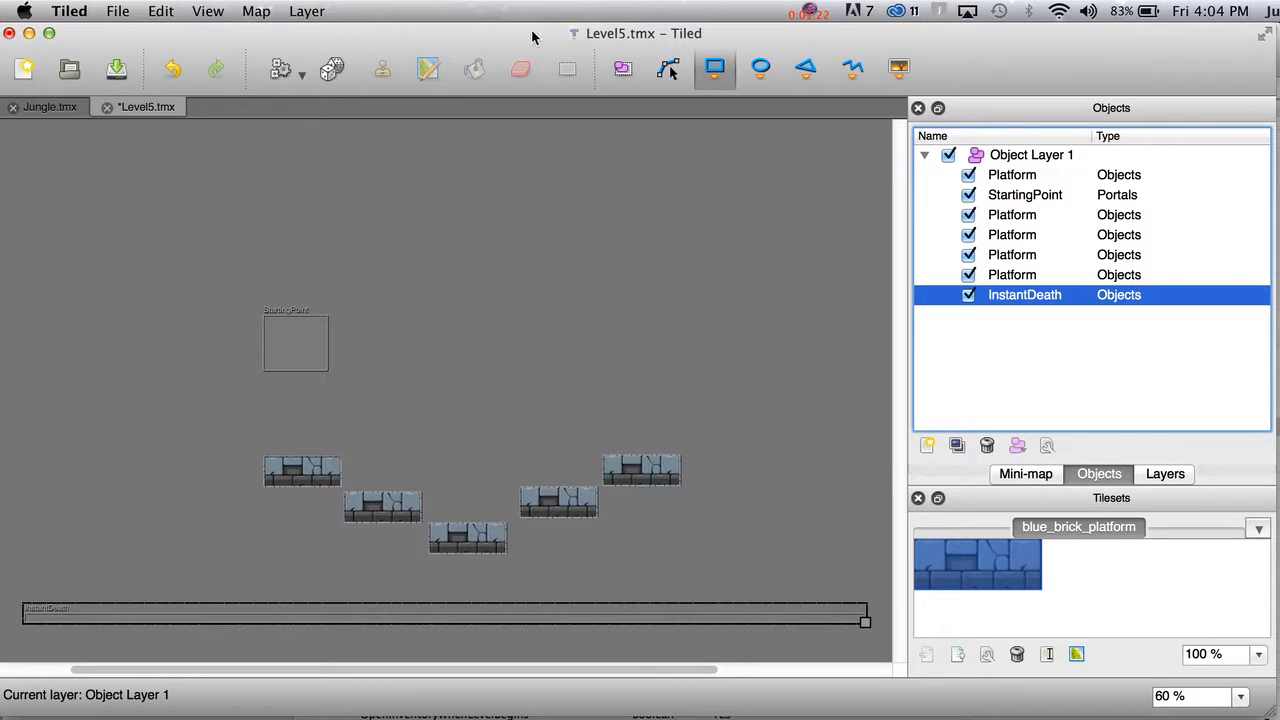
{"action": "key", "text": "super+s"}
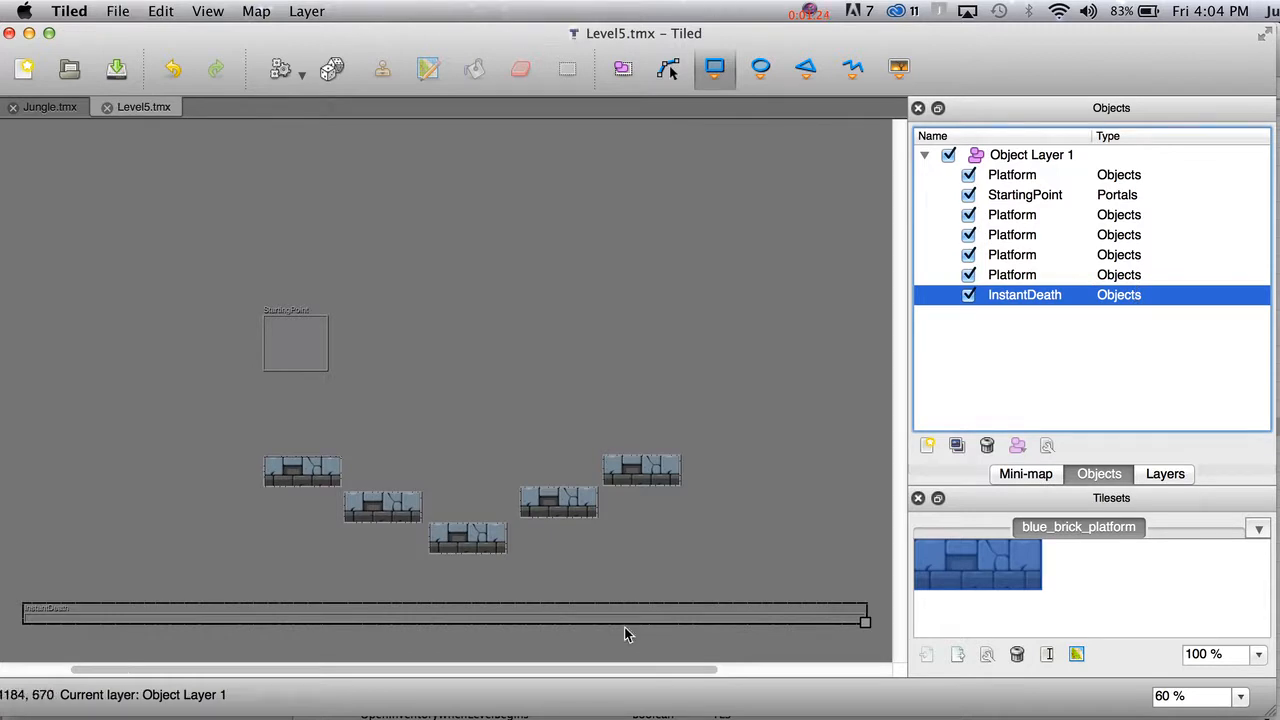
Switch to Xcode, set DebugAllBodies to YES under DebugSettings in GameData.plist, and save the file.
{"action": "key", "text": "super+Tab"}
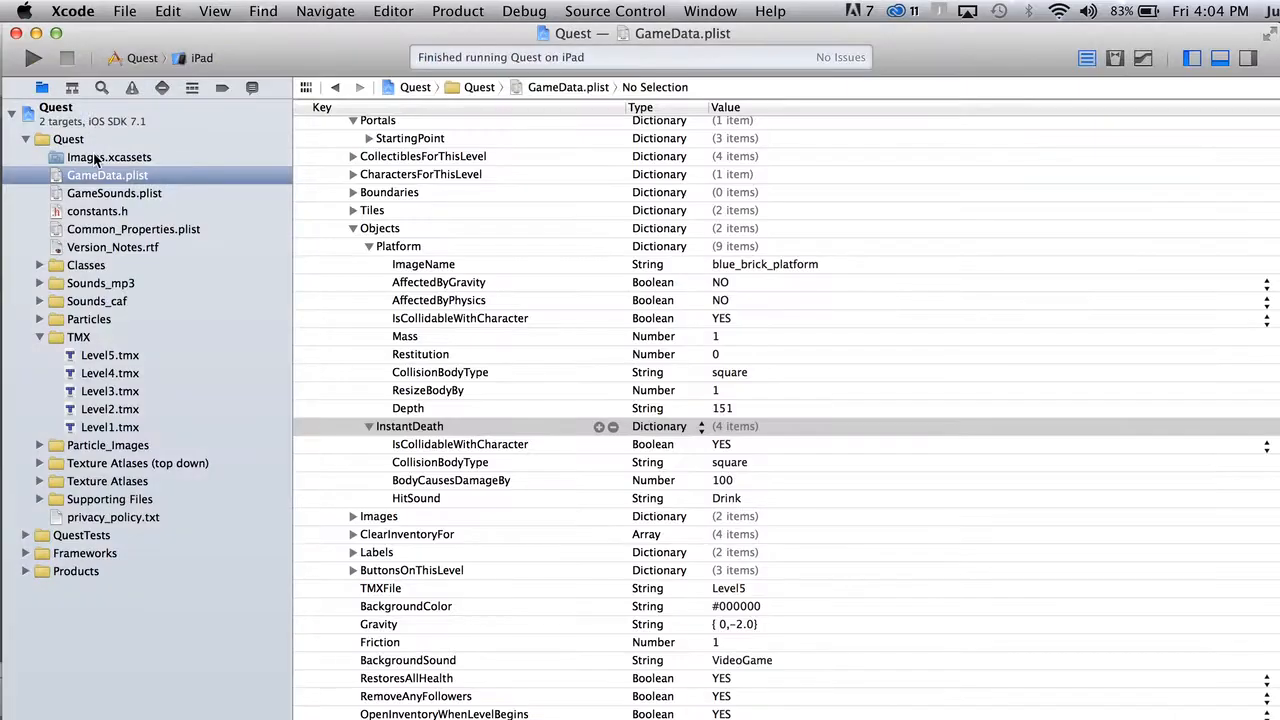
{"action": "scroll", "coordinate": [394, 247], "scroll_direction": "up", "scroll_amount": 5}
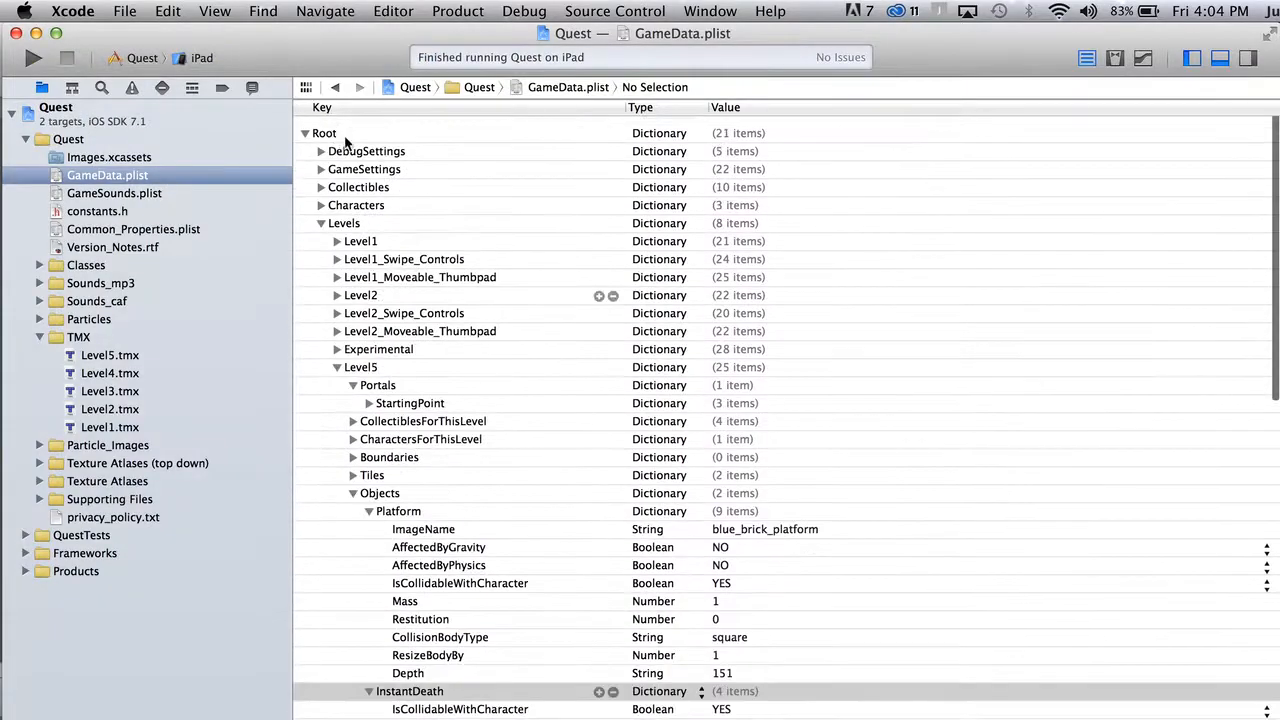
{"action": "left_click", "coordinate": [321, 143]}
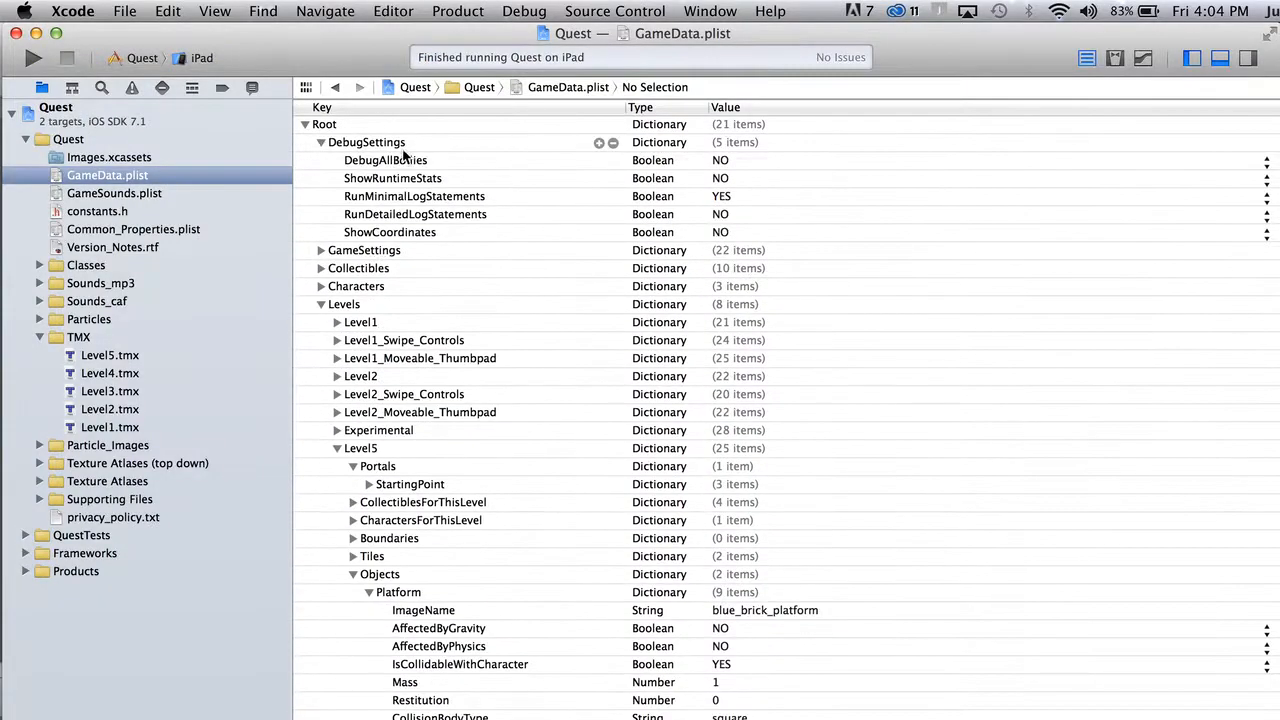
{"action": "left_click", "coordinate": [400, 163]}
{"action": "left_click", "coordinate": [722, 163]}
{"action": "type", "text": "YES"}
{"action": "left_click", "coordinate": [437, 179]}
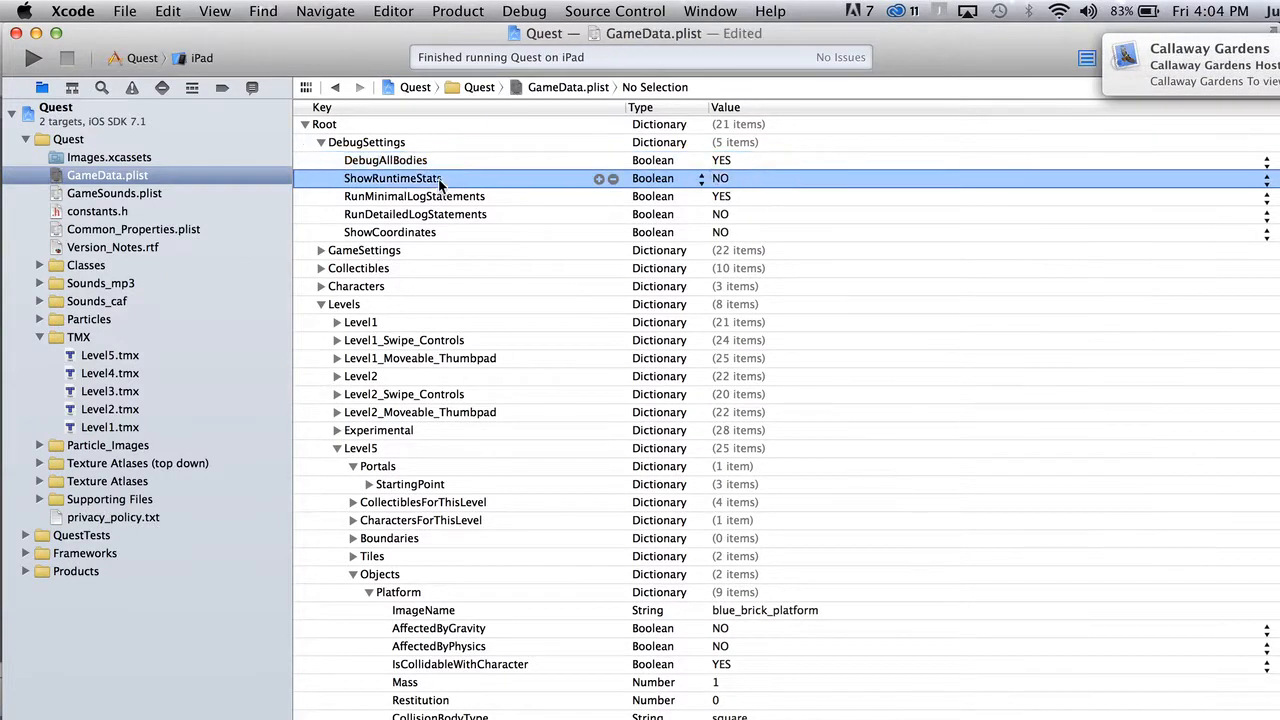
{"action": "key", "text": "super+s"}
Run the game in the iPad simulator, start the soldier's Control Pad & Joystick mode, and steer the character left off the first platform.
{"action": "left_click", "coordinate": [33, 58]}
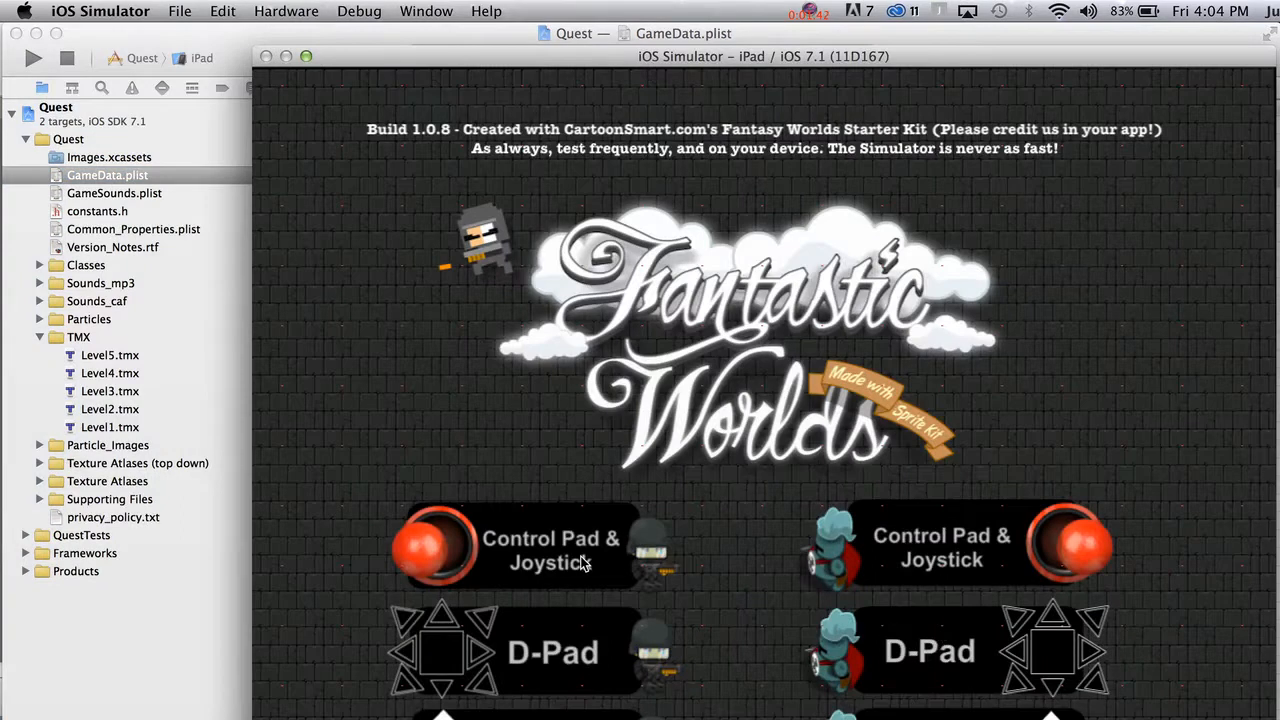
{"action": "left_click", "coordinate": [584, 563]}
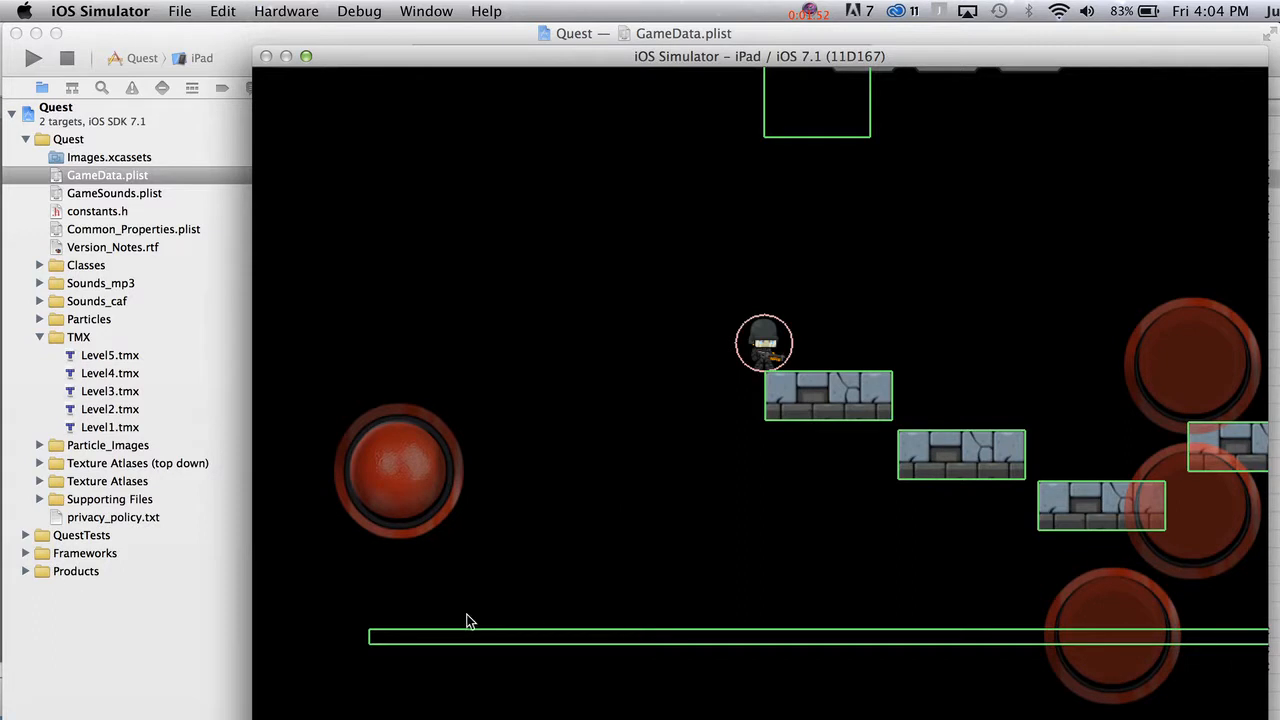
{"action": "left_click_drag", "start_coordinate": [400, 476], "coordinate": [347, 467]}
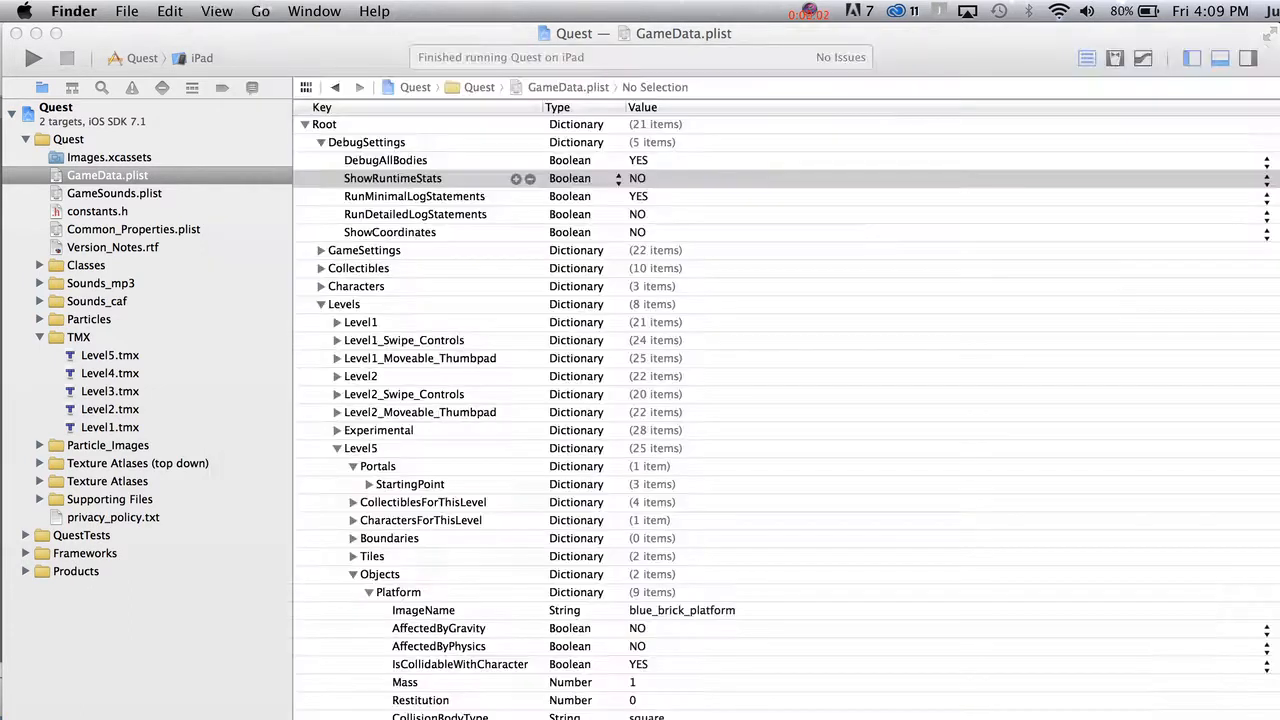
Set DebugAllBodies to NO in GameData.plist and collapse the DebugSettings dictionary.
{"action": "left_click", "coordinate": [414, 160]}
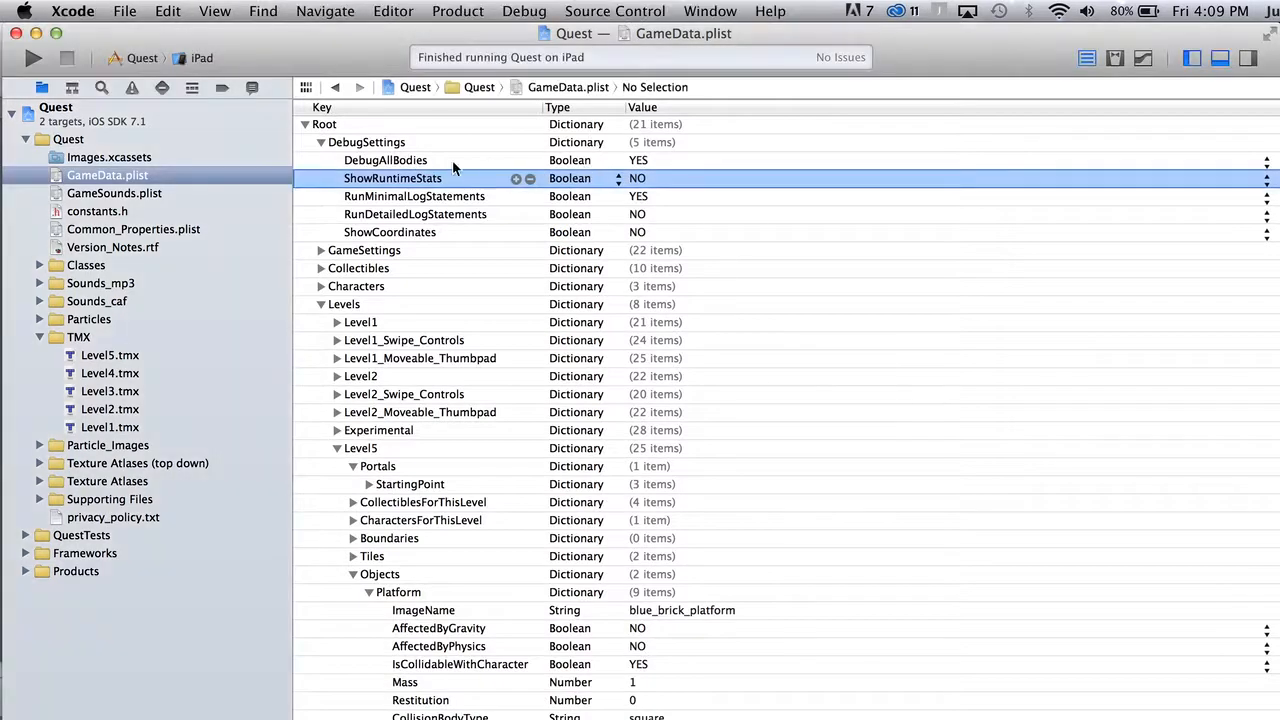
{"action": "left_click", "coordinate": [515, 163]}
{"action": "left_click", "coordinate": [648, 162]}
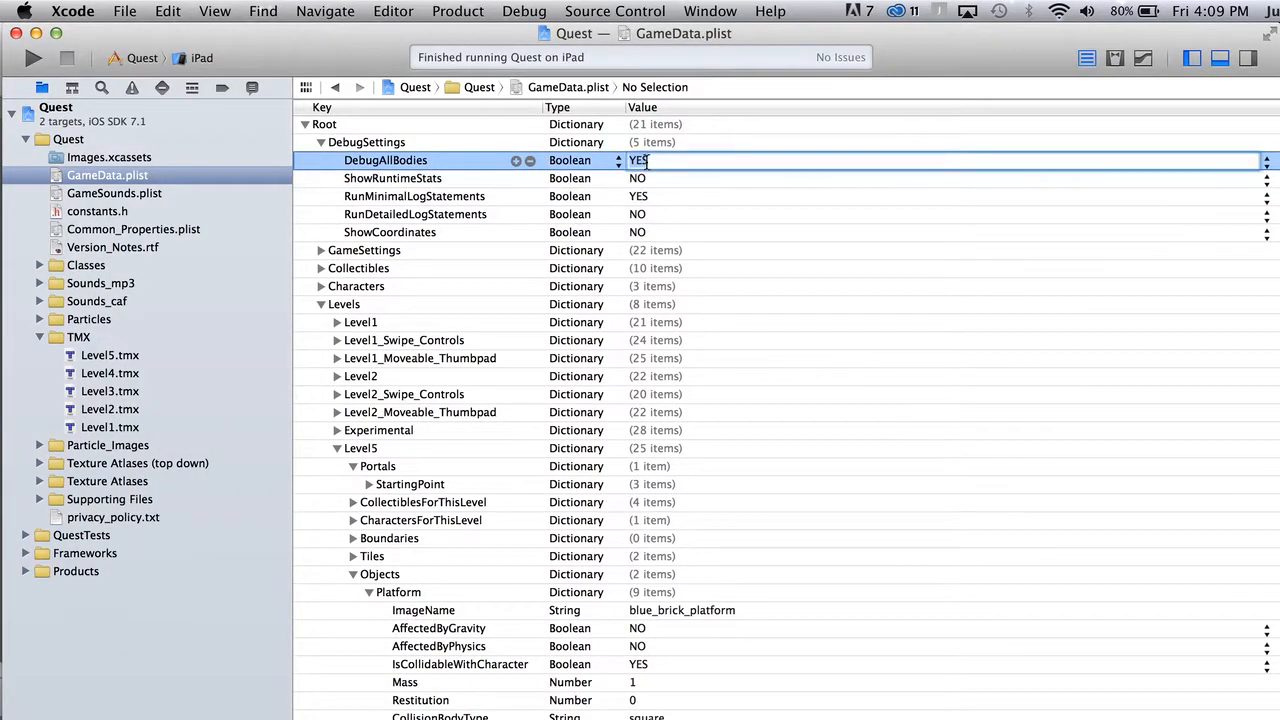
{"action": "key", "text": "BackSpace"}
{"action": "key", "text": "BackSpace"}
{"action": "key", "text": "BackSpace"}
{"action": "type", "text": "NO"}
{"action": "left_click", "coordinate": [321, 142]}
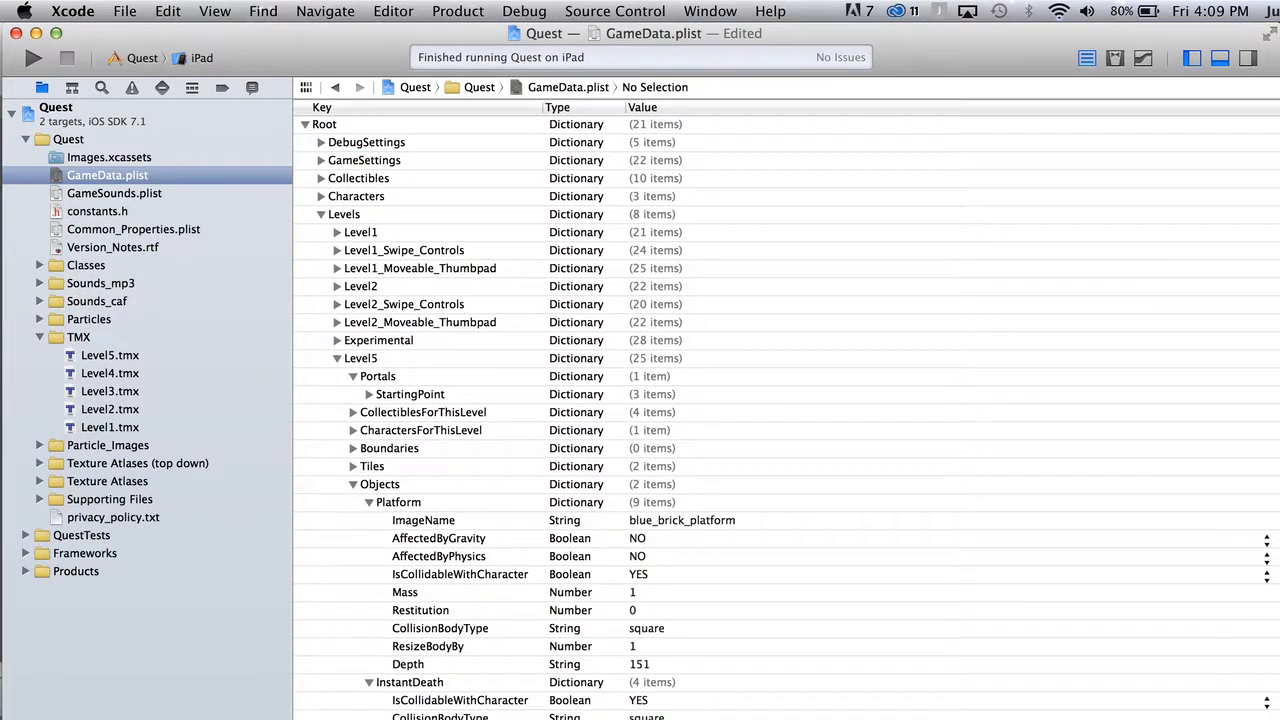
Bring up the For_Tiled folder in Finder, locate torch1.png, and narrow the folder window to uncover Tiled's tilesets area.
{"action": "key", "text": "super+Tab"}
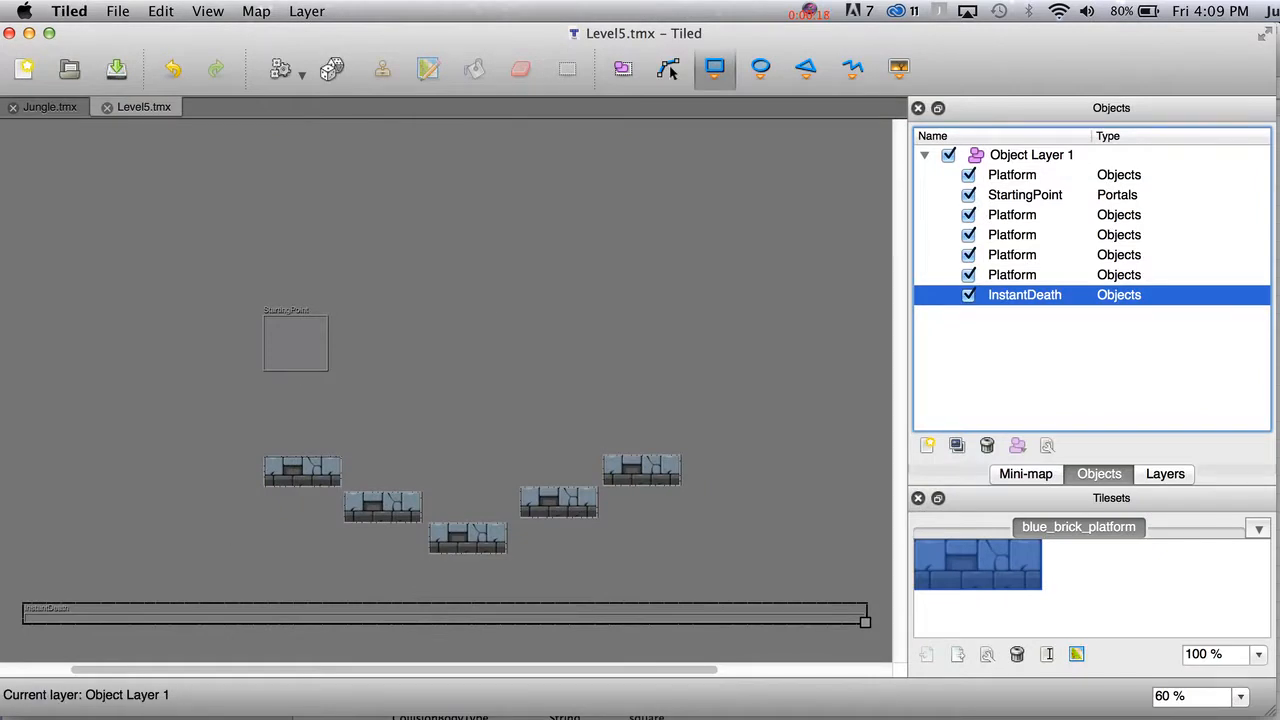
{"action": "key", "text": "super+Tab"}
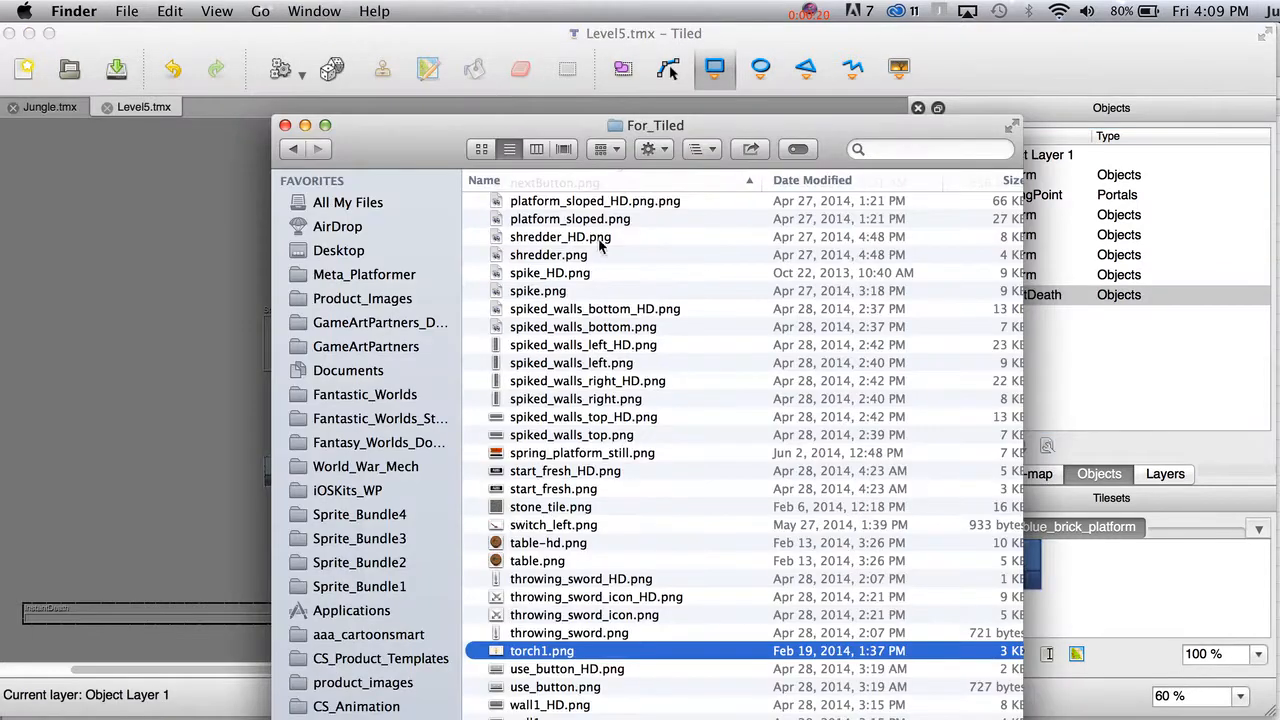
{"action": "scroll", "coordinate": [636, 277], "scroll_direction": "up", "scroll_amount": 15}
{"action": "left_click_drag", "start_coordinate": [460, 229], "coordinate": [171, 206]}
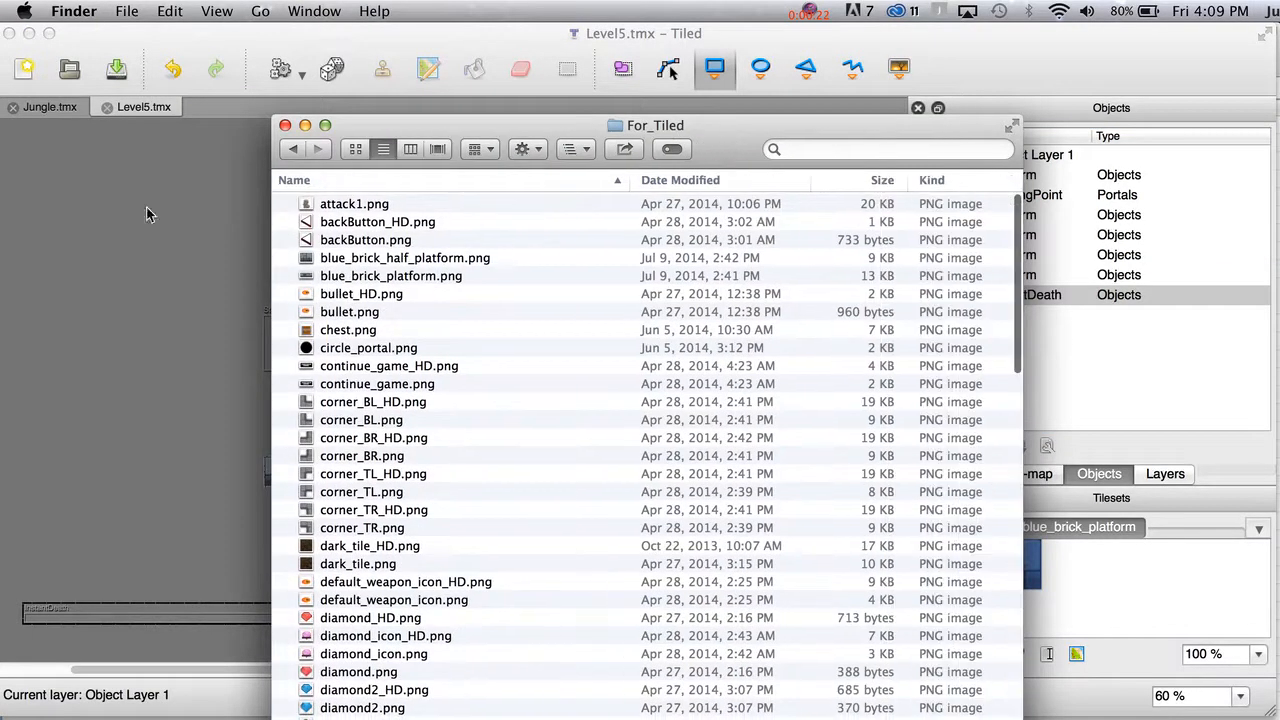
{"action": "left_click", "coordinate": [453, 437]}
{"action": "scroll", "coordinate": [420, 440], "scroll_direction": "down", "scroll_amount": 15}
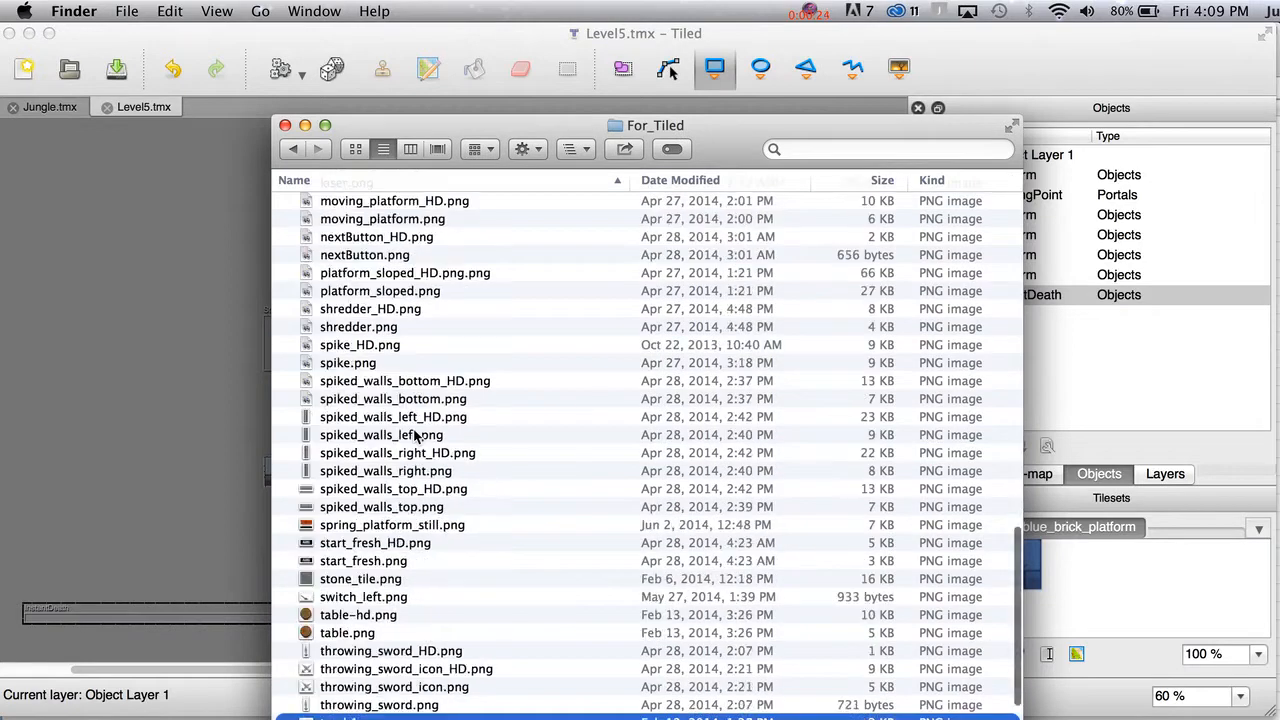
{"action": "scroll", "coordinate": [386, 548], "scroll_direction": "down", "scroll_amount": 3}
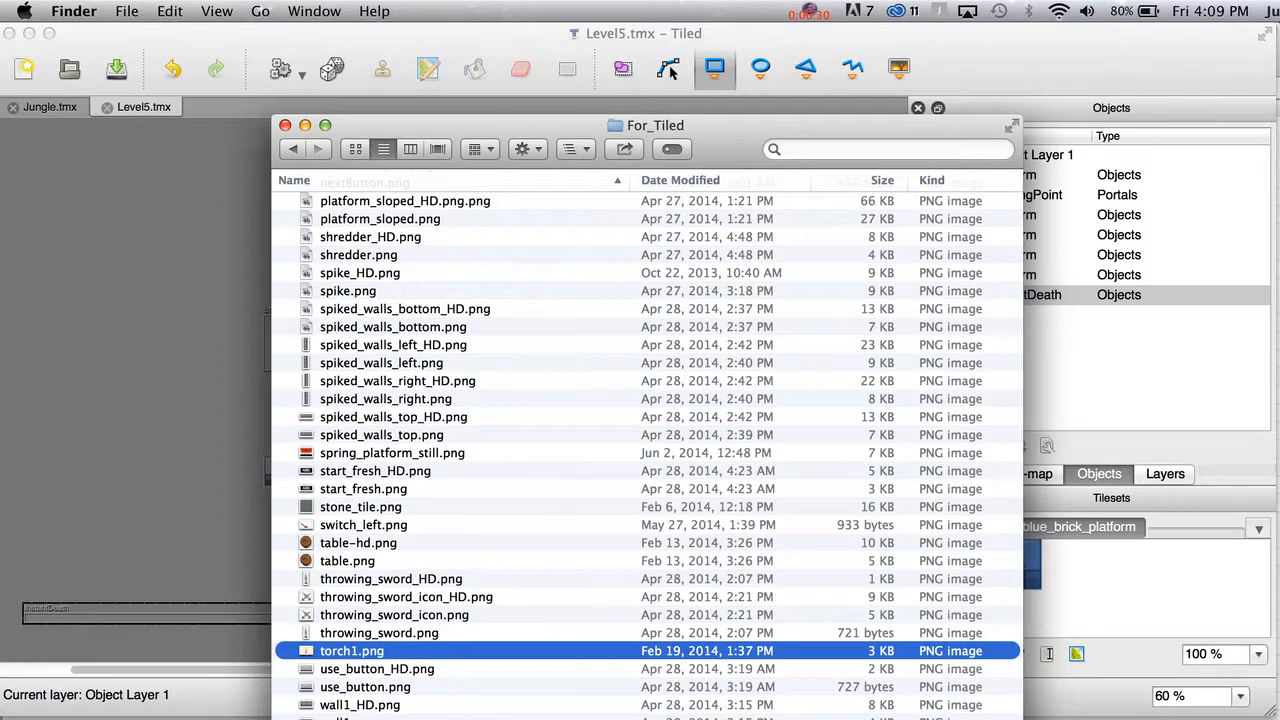
{"action": "left_click_drag", "start_coordinate": [1022, 717], "coordinate": [827, 719]}
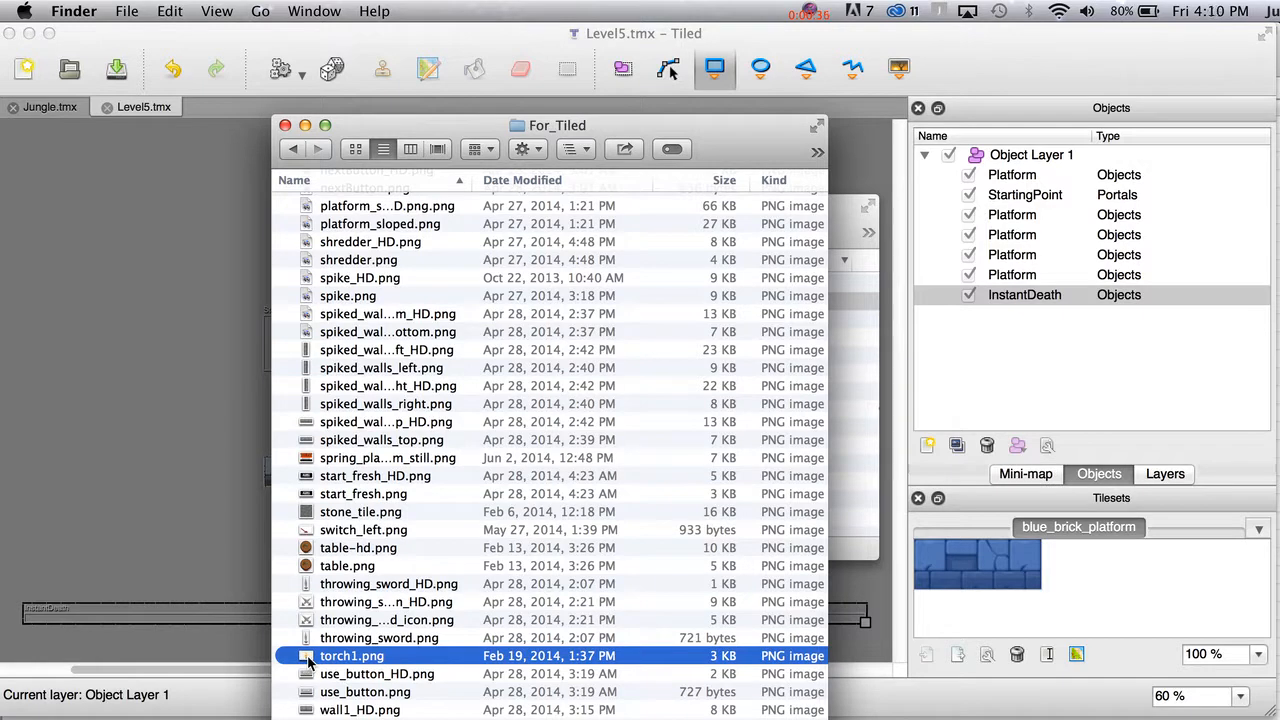
Open torch1.png in Preview, check its pixel dimensions without resizing it, and close the image.
{"action": "left_click_drag", "start_coordinate": [308, 662], "coordinate": [1080, 336]}
{"action": "double_click", "coordinate": [310, 660]}
{"action": "left_click", "coordinate": [318, 11]}
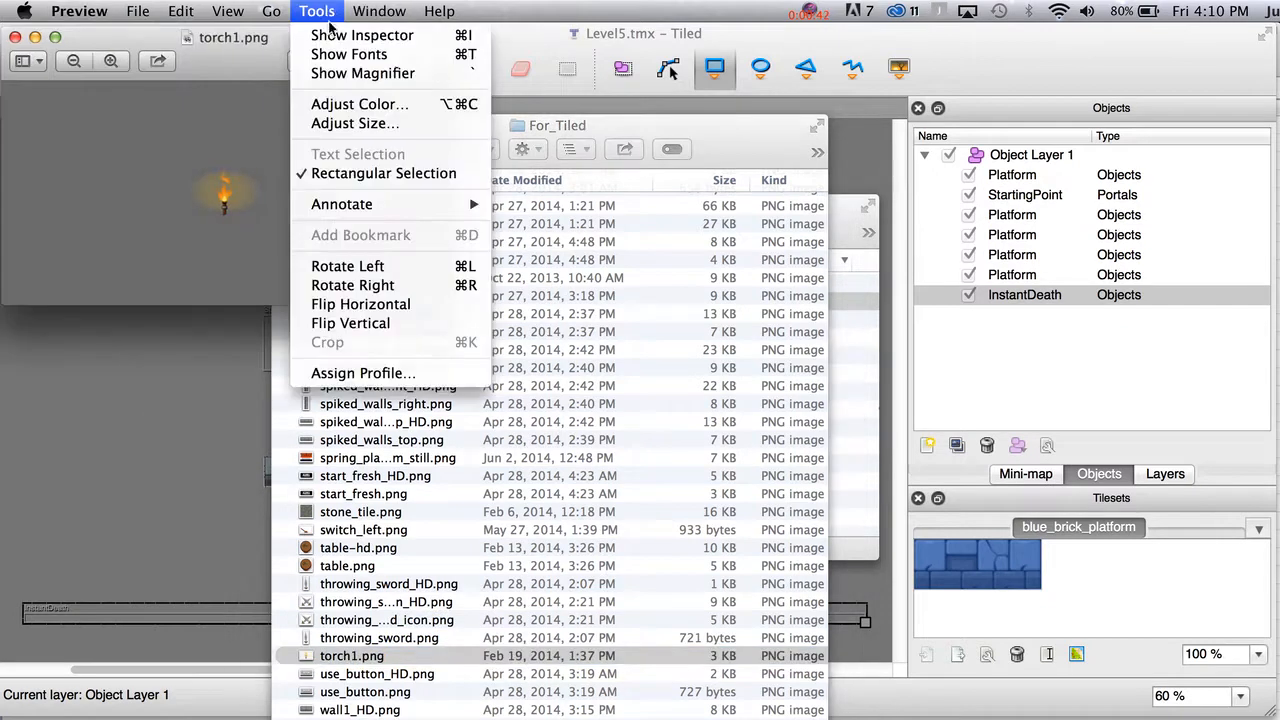
{"action": "left_click", "coordinate": [370, 124]}
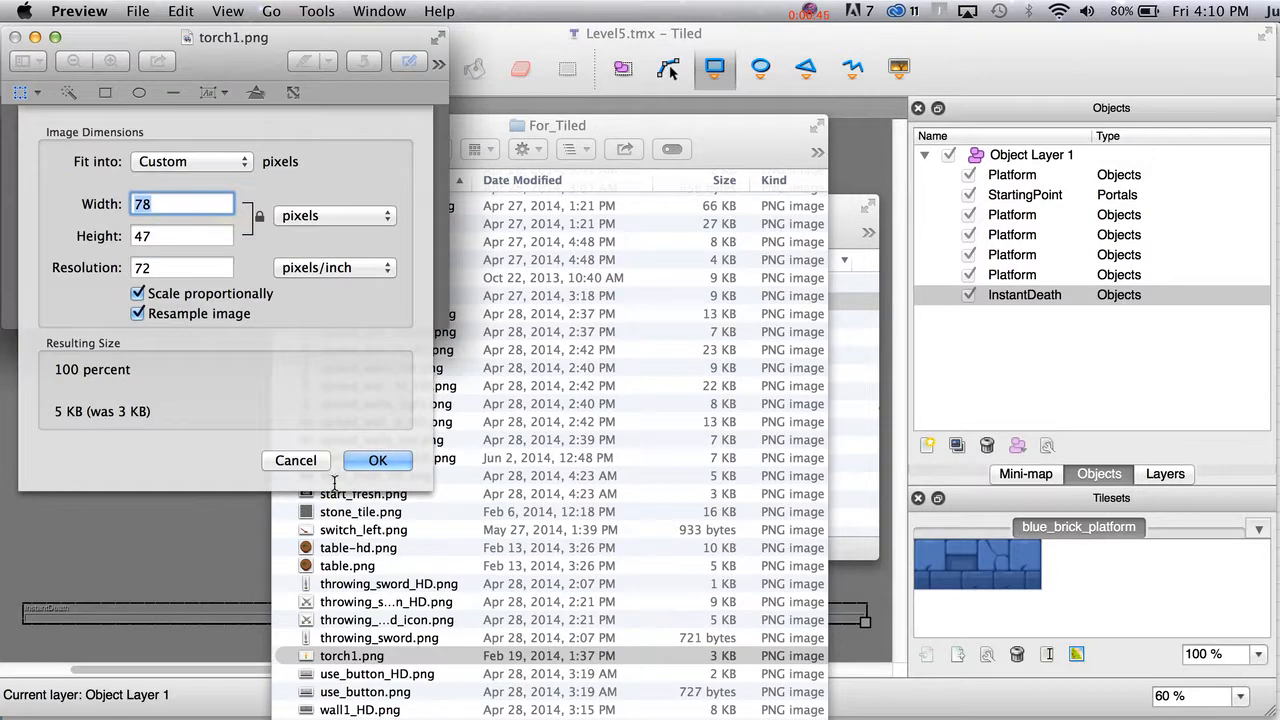
{"action": "left_click", "coordinate": [296, 460]}
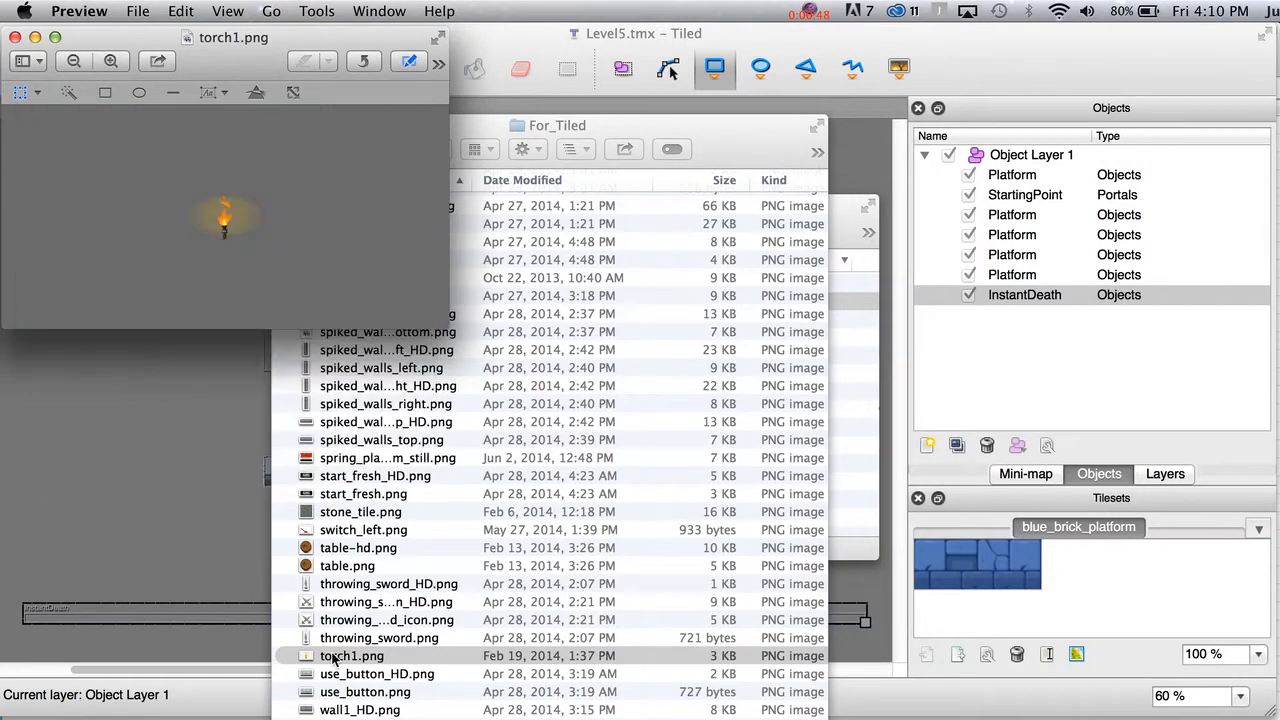
{"action": "key", "text": "super+w"}
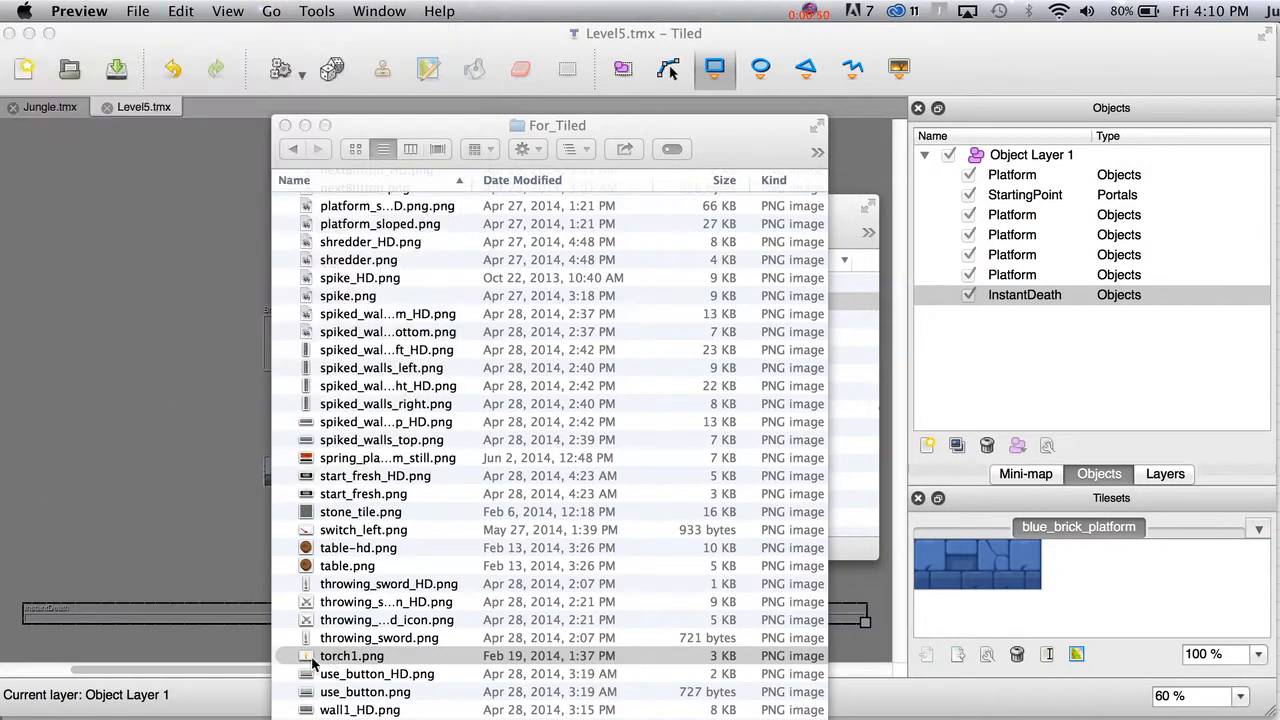
Start a new Tiled tileset from torch1.png and set its tile width to 78 px.
{"action": "left_click_drag", "start_coordinate": [305, 657], "coordinate": [1155, 570]}
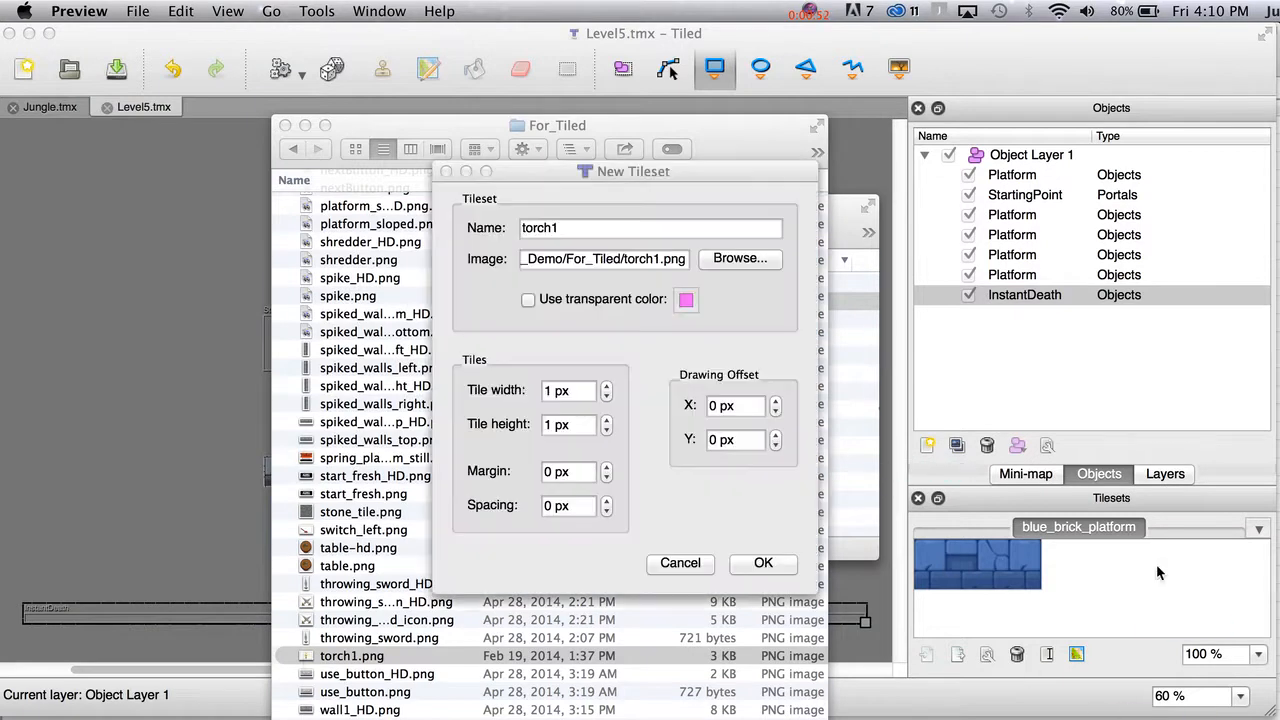
{"action": "left_click", "coordinate": [550, 391]}
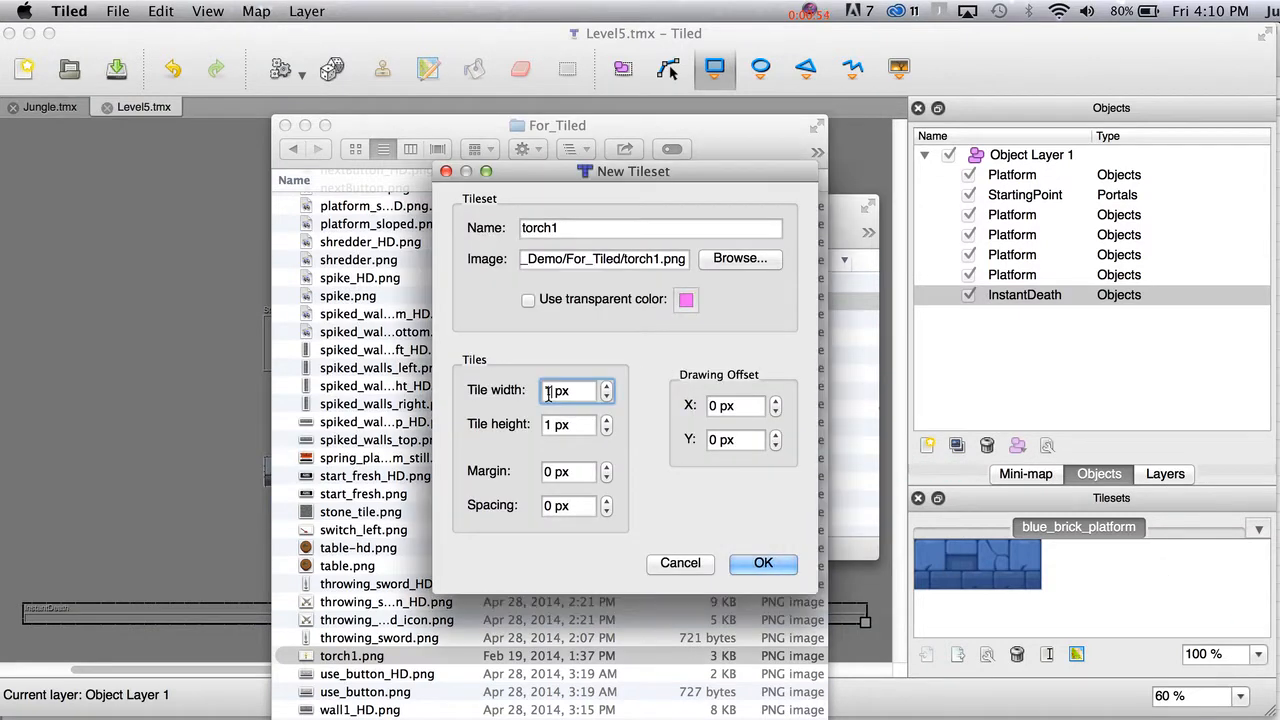
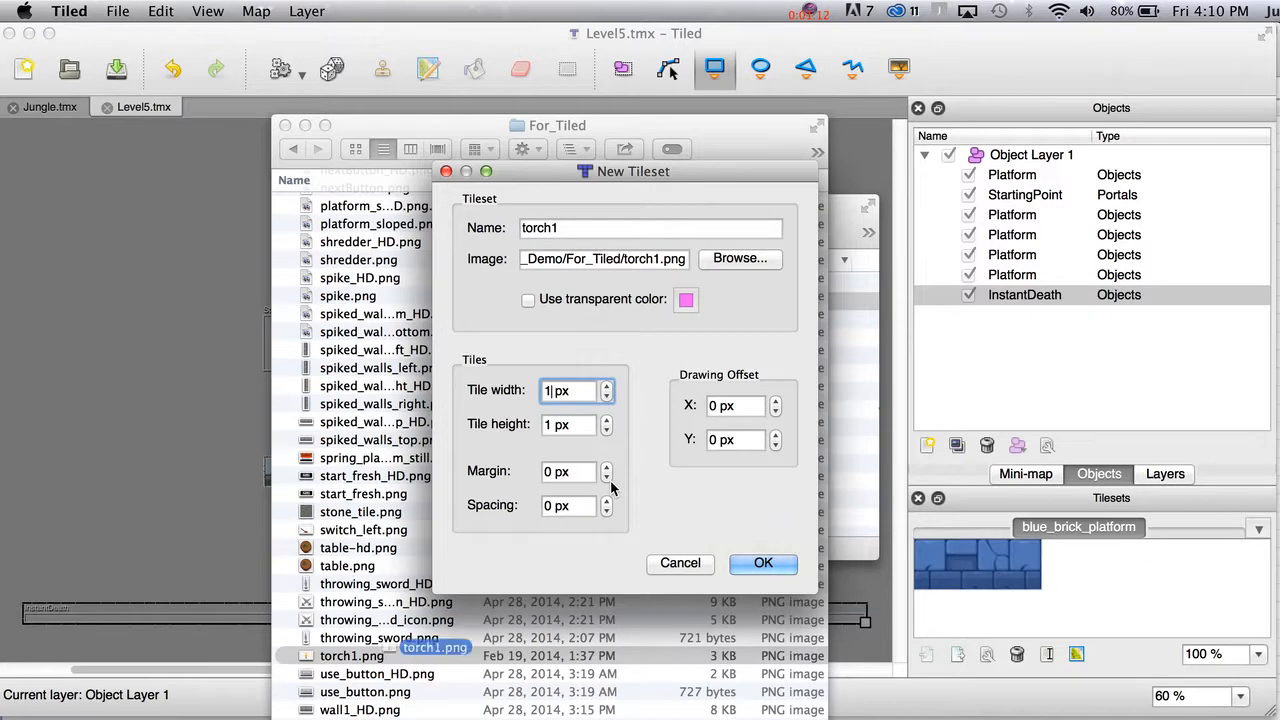
{"action": "key", "text": "BackSpace"}
{"action": "type", "text": "78"}
{"action": "key", "text": "Tab"}
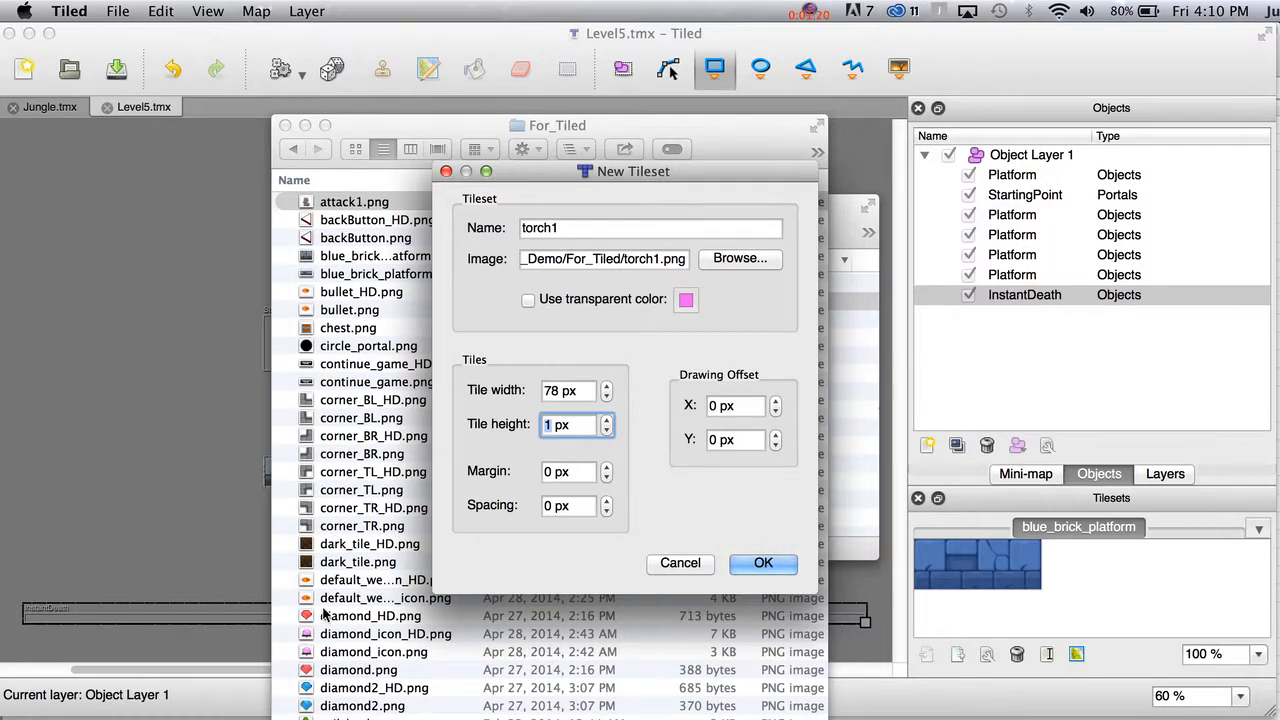
Find torch1.png again in the For_Tiled folder and check its pixel height in Preview without resizing it.
{"action": "scroll", "coordinate": [324, 614], "scroll_direction": "down", "scroll_amount": 5}
{"action": "left_click", "coordinate": [378, 582]}
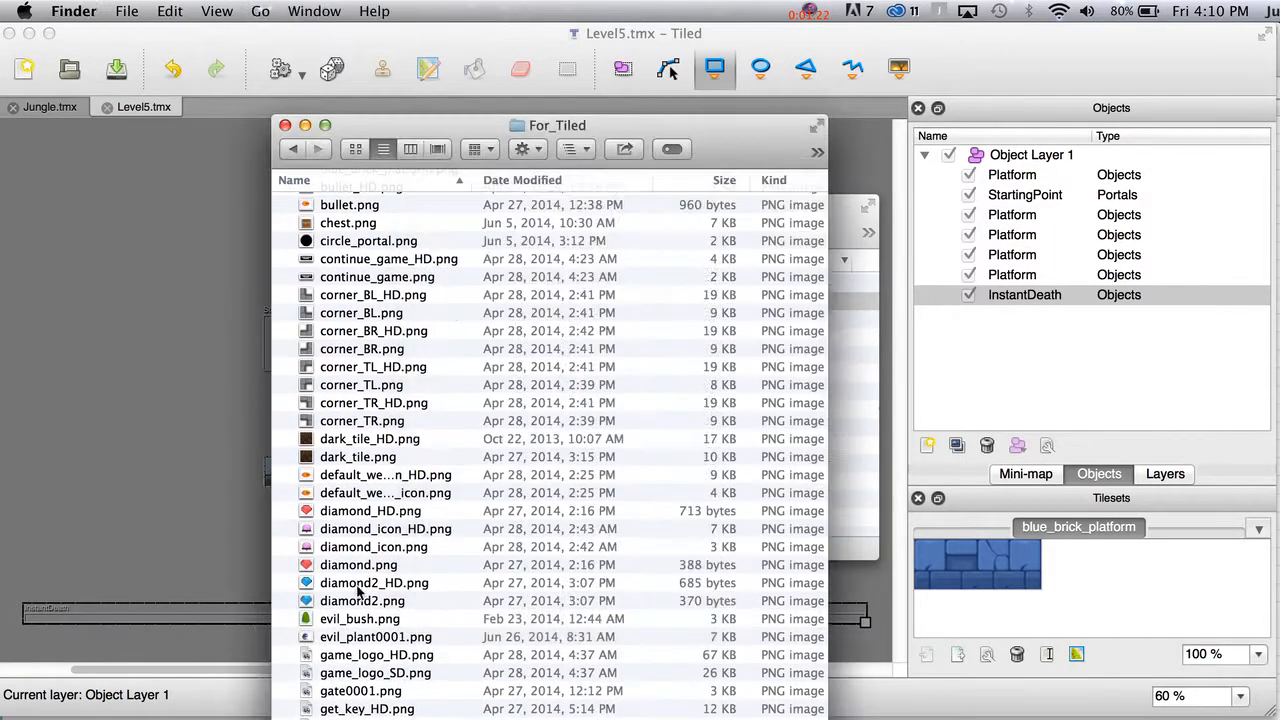
{"action": "key", "text": "t"}
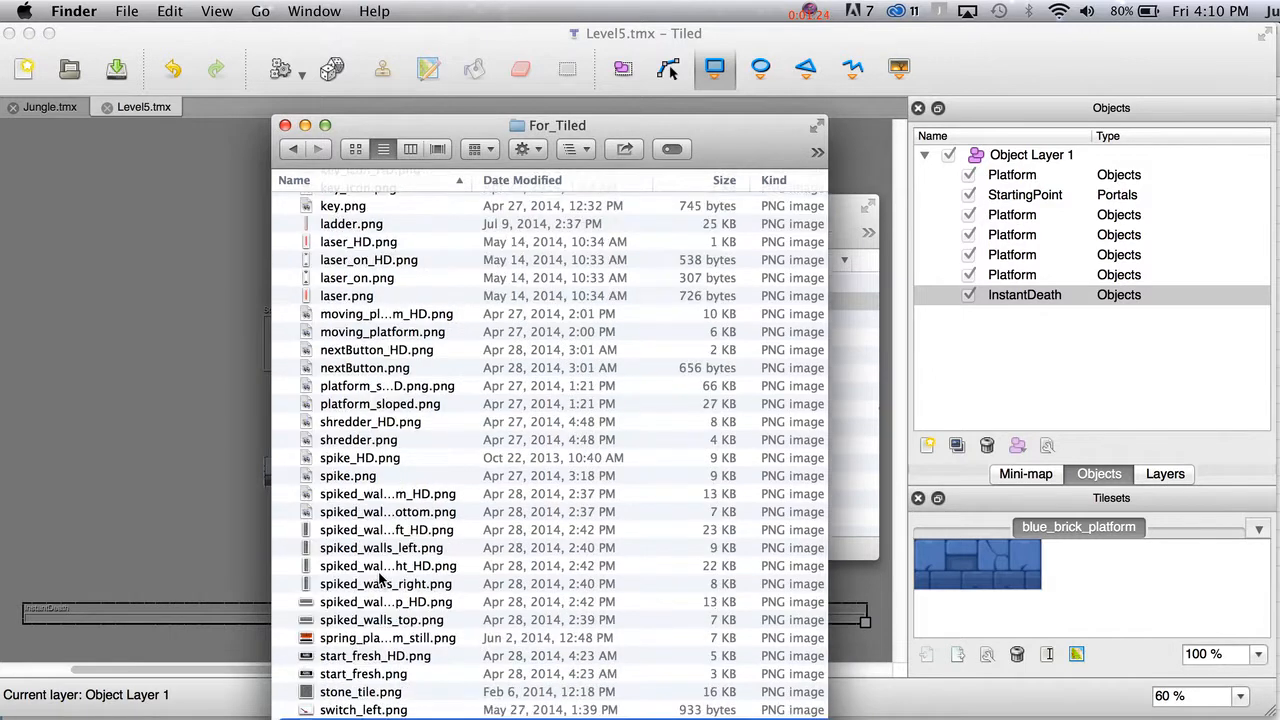
{"action": "scroll", "coordinate": [380, 579], "scroll_direction": "down", "scroll_amount": 6}
{"action": "double_click", "coordinate": [345, 655]}
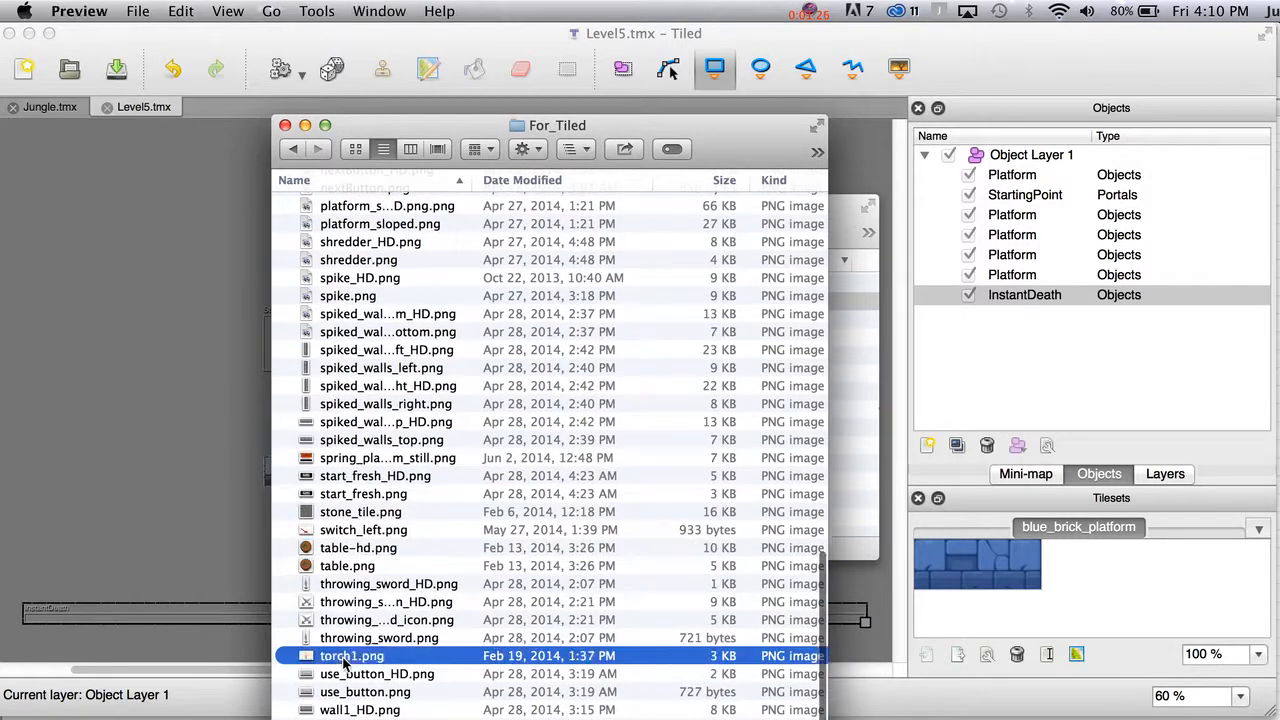
{"action": "left_click", "coordinate": [309, 9]}
{"action": "left_click", "coordinate": [355, 123]}
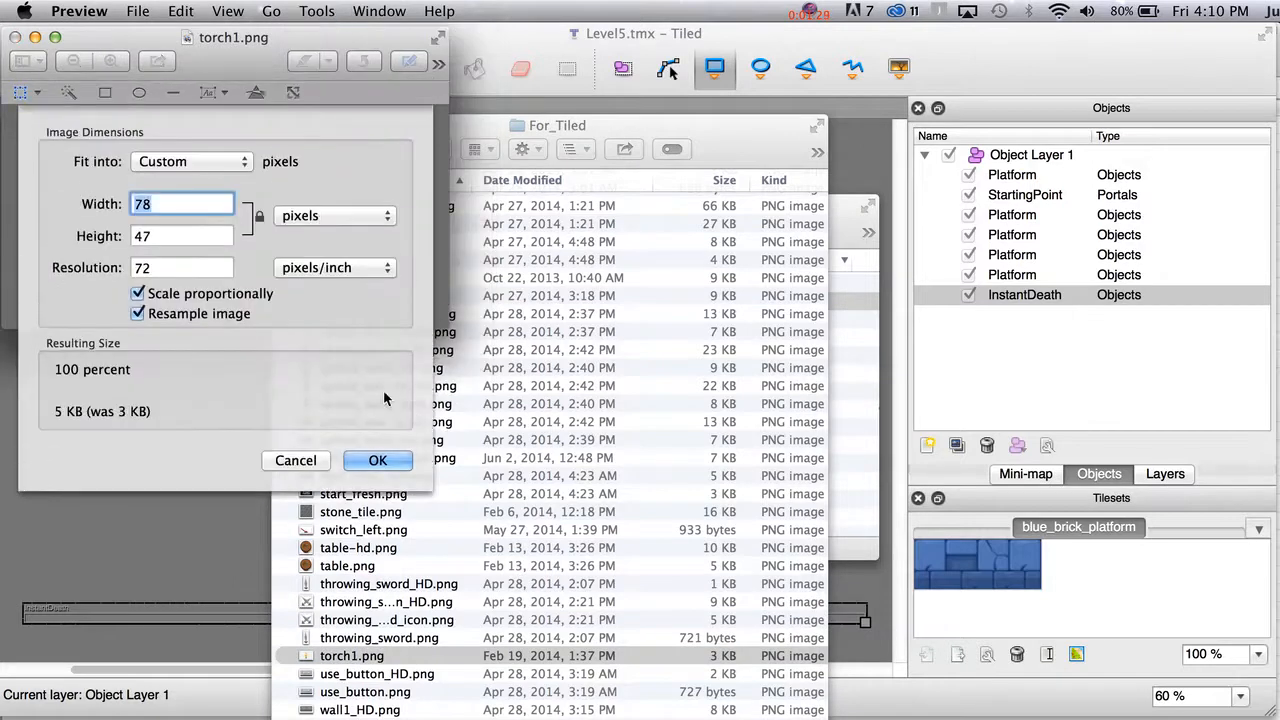
{"action": "left_click", "coordinate": [296, 460]}
Return to the New Tileset dialog, set the tile height to 47 px, and create the torch1 tileset.
{"action": "double_click", "coordinate": [638, 123]}
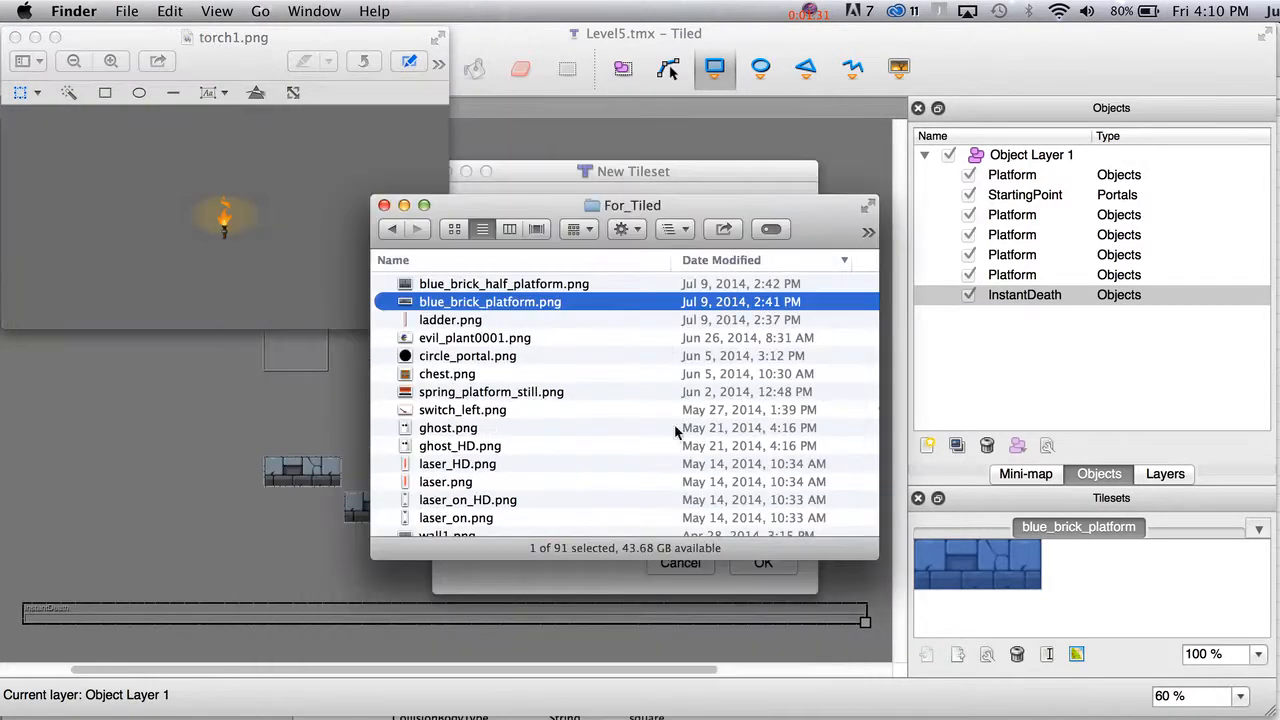
{"action": "left_click", "coordinate": [633, 177]}
{"action": "type", "text": "47"}
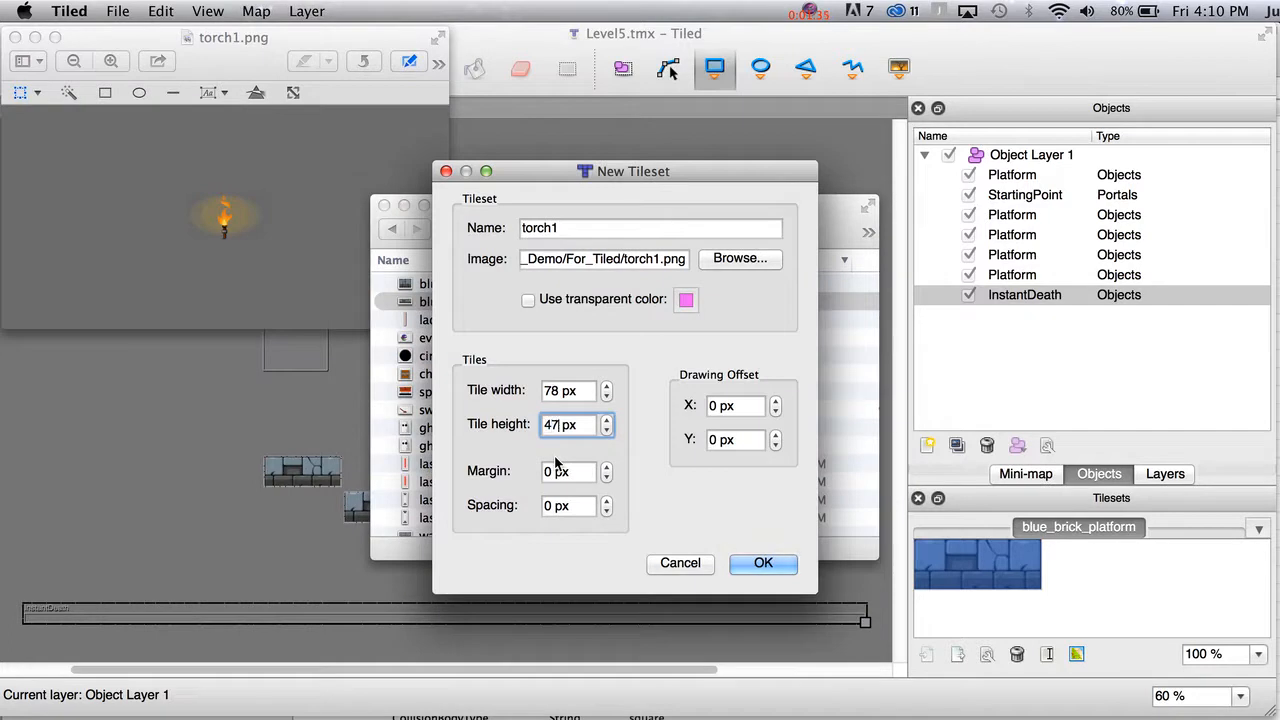
{"action": "left_click", "coordinate": [750, 566]}
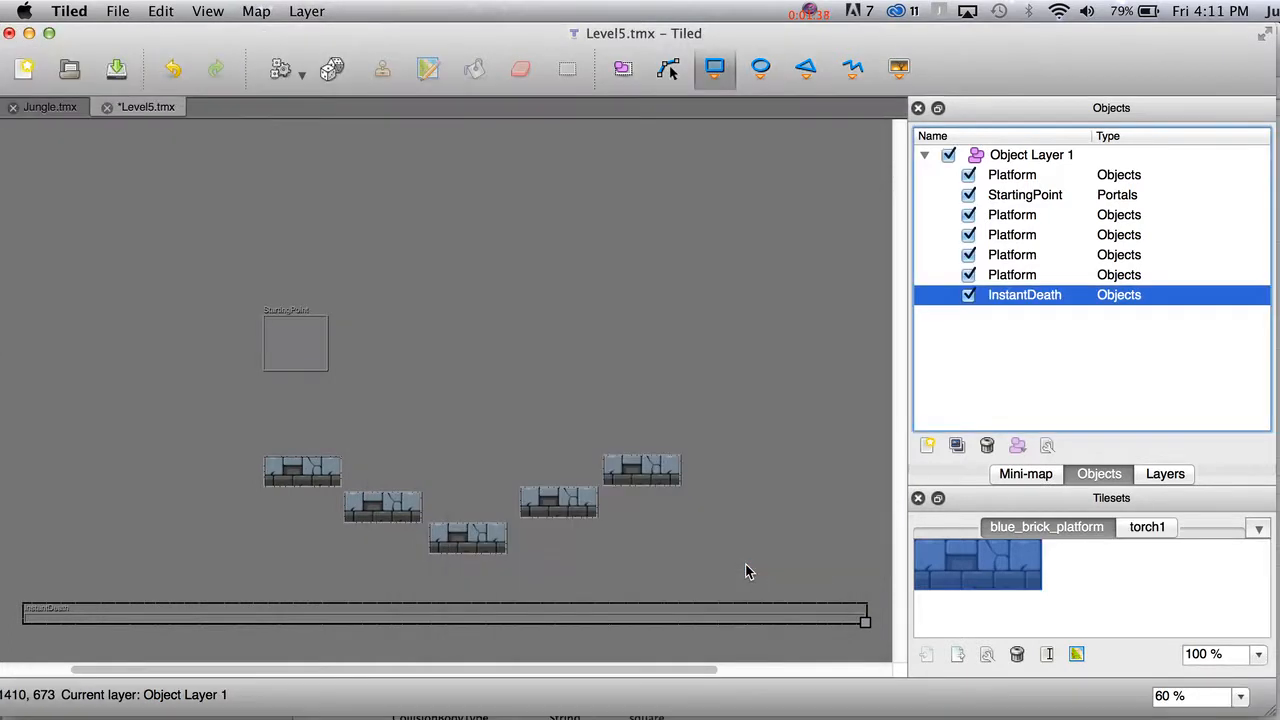
Show the torch1 tileset and examine how to switch between it and the blue_brick_platform tileset.
{"action": "left_click", "coordinate": [1147, 526]}
{"action": "left_click", "coordinate": [956, 569]}
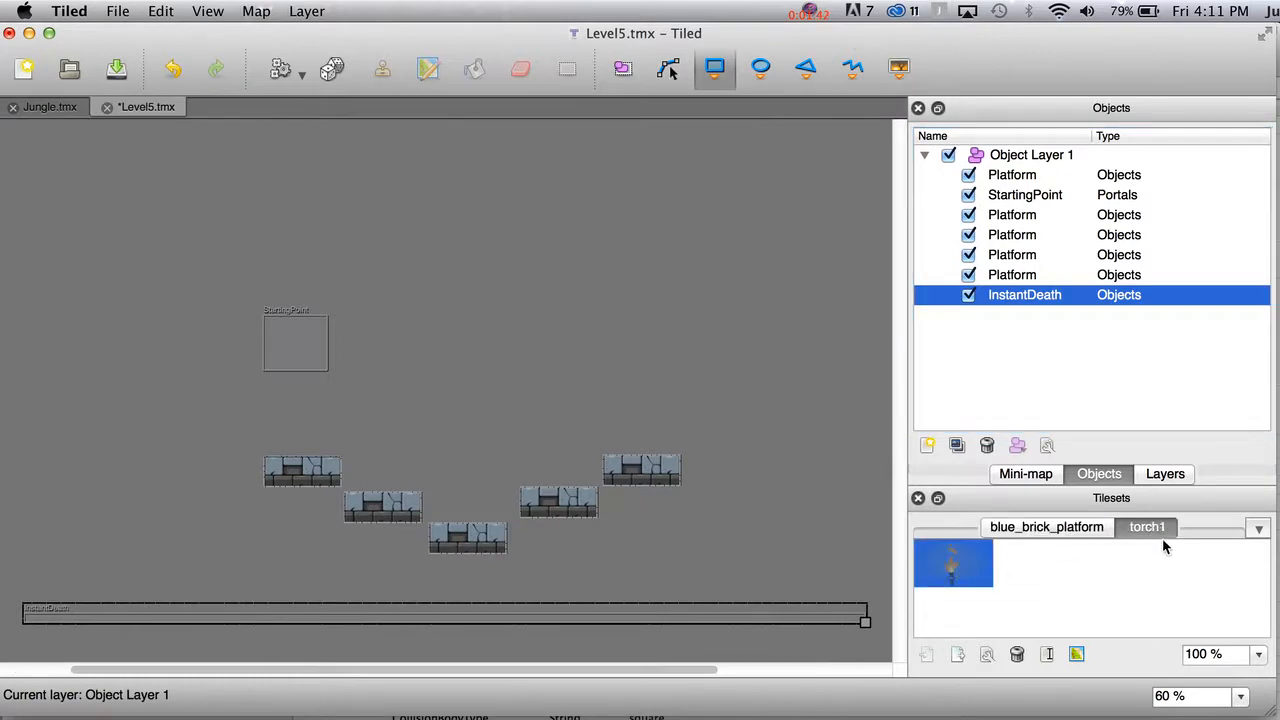
{"action": "left_click", "coordinate": [1062, 530]}
{"action": "left_click", "coordinate": [1152, 527]}
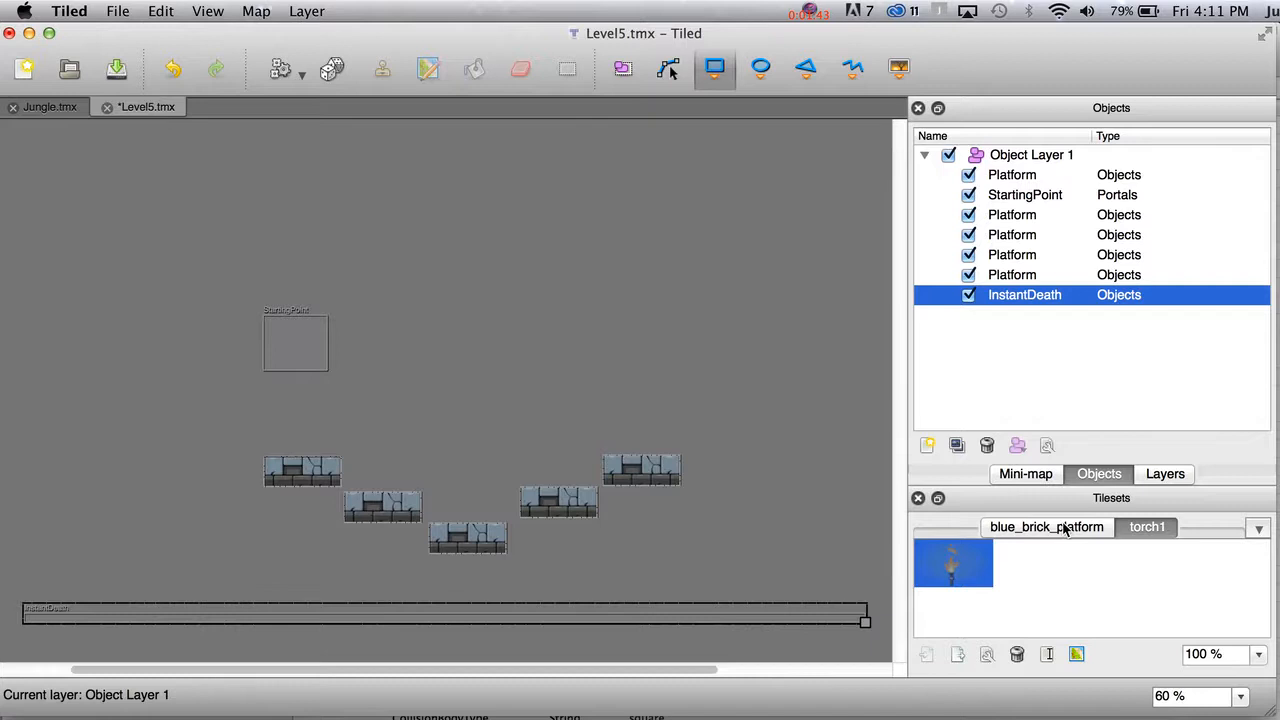
{"action": "left_click", "coordinate": [1263, 530]}
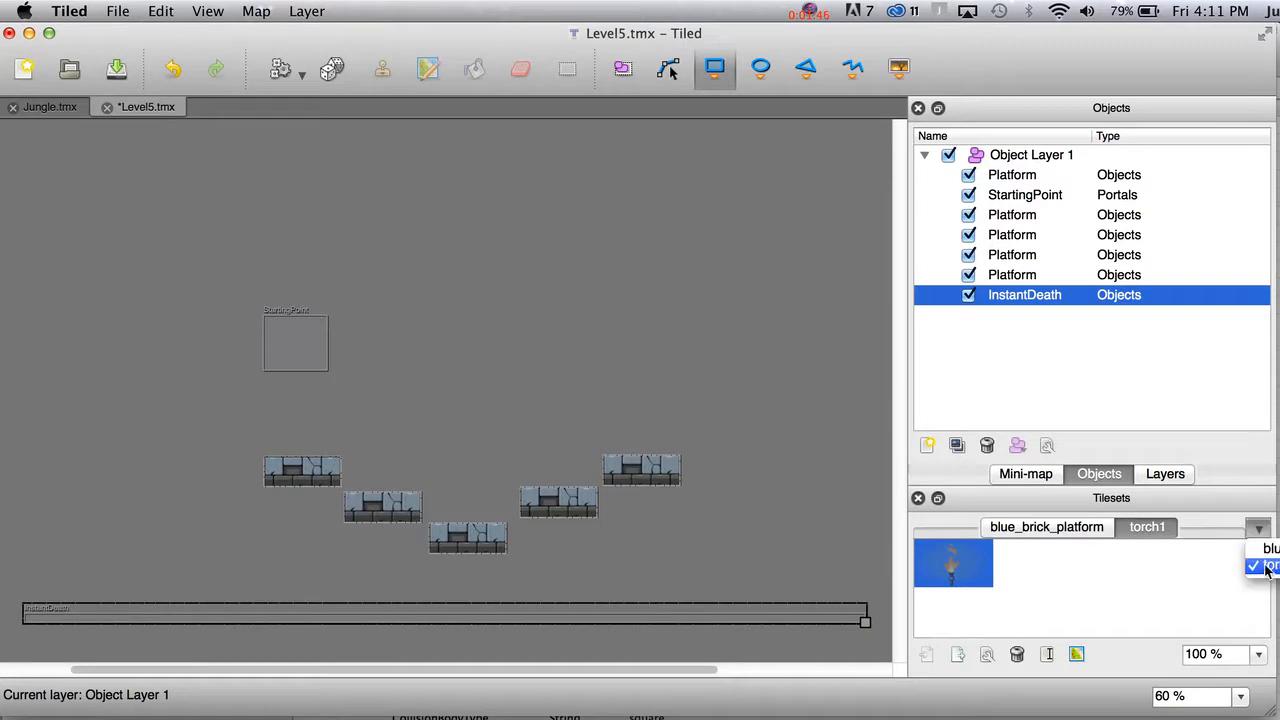
{"action": "left_click", "coordinate": [1186, 538]}
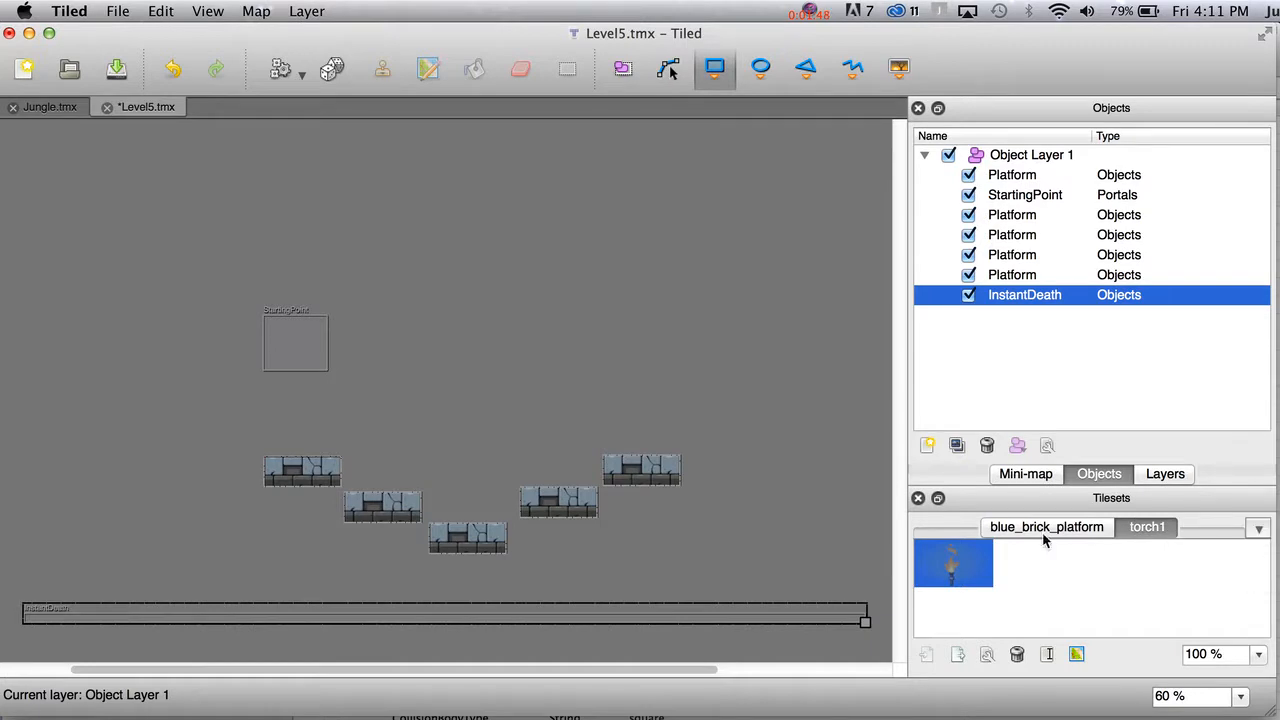
Insert a torch1 tile object above the rightmost platform.
{"action": "left_click", "coordinate": [1080, 531]}
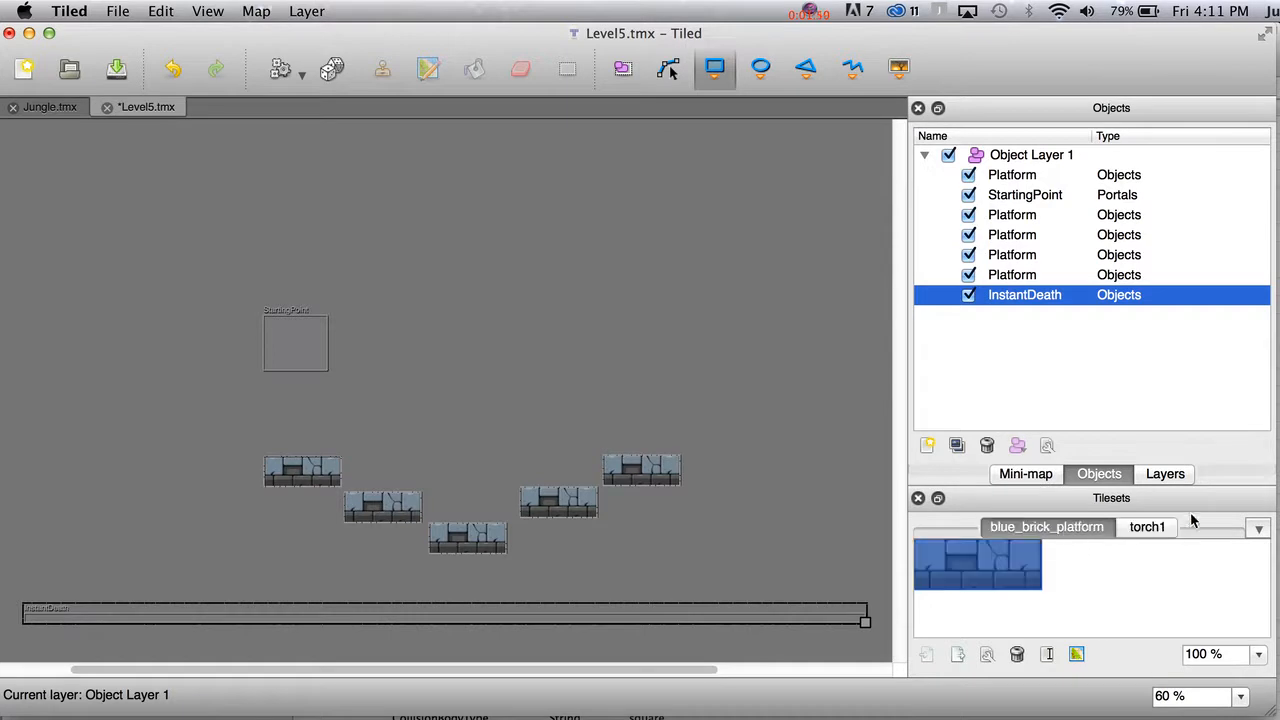
{"action": "left_click", "coordinate": [1150, 526]}
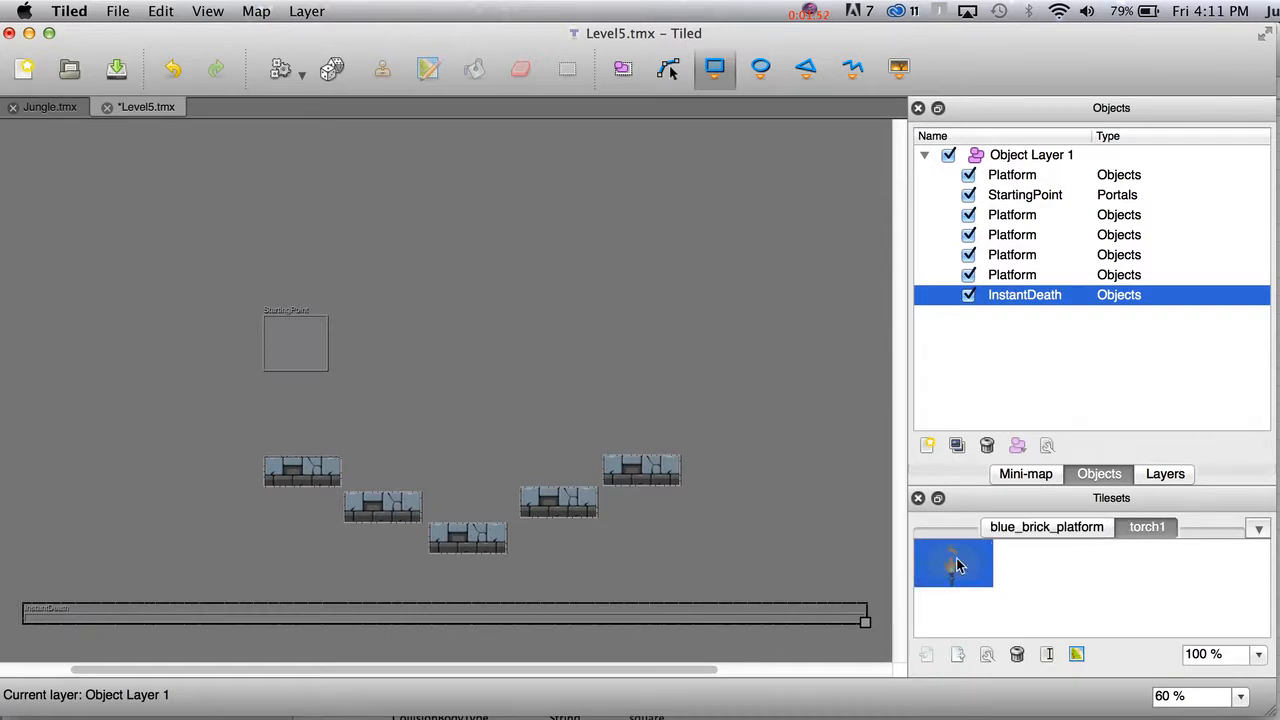
{"action": "left_click", "coordinate": [899, 67]}
{"action": "left_click", "coordinate": [643, 404]}
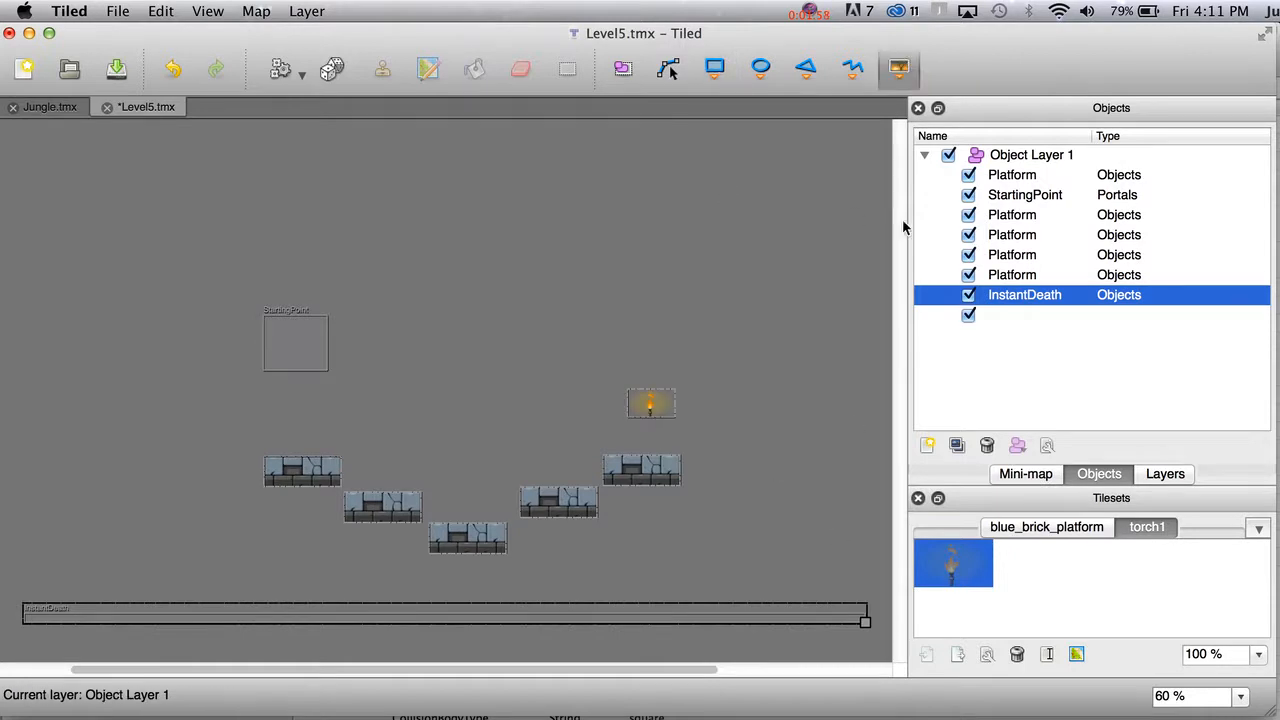
Name the new torch tile object Torch and set its type to Objects.
{"action": "left_click", "coordinate": [622, 68]}
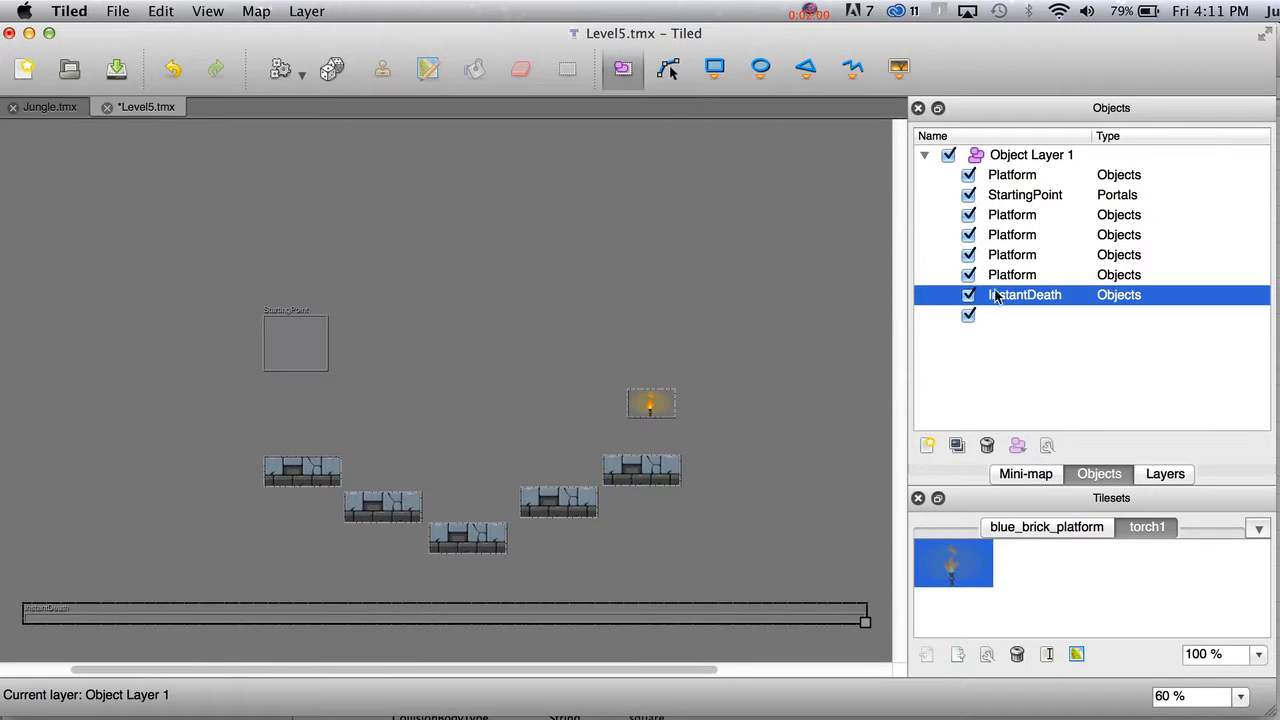
{"action": "double_click", "coordinate": [1028, 316]}
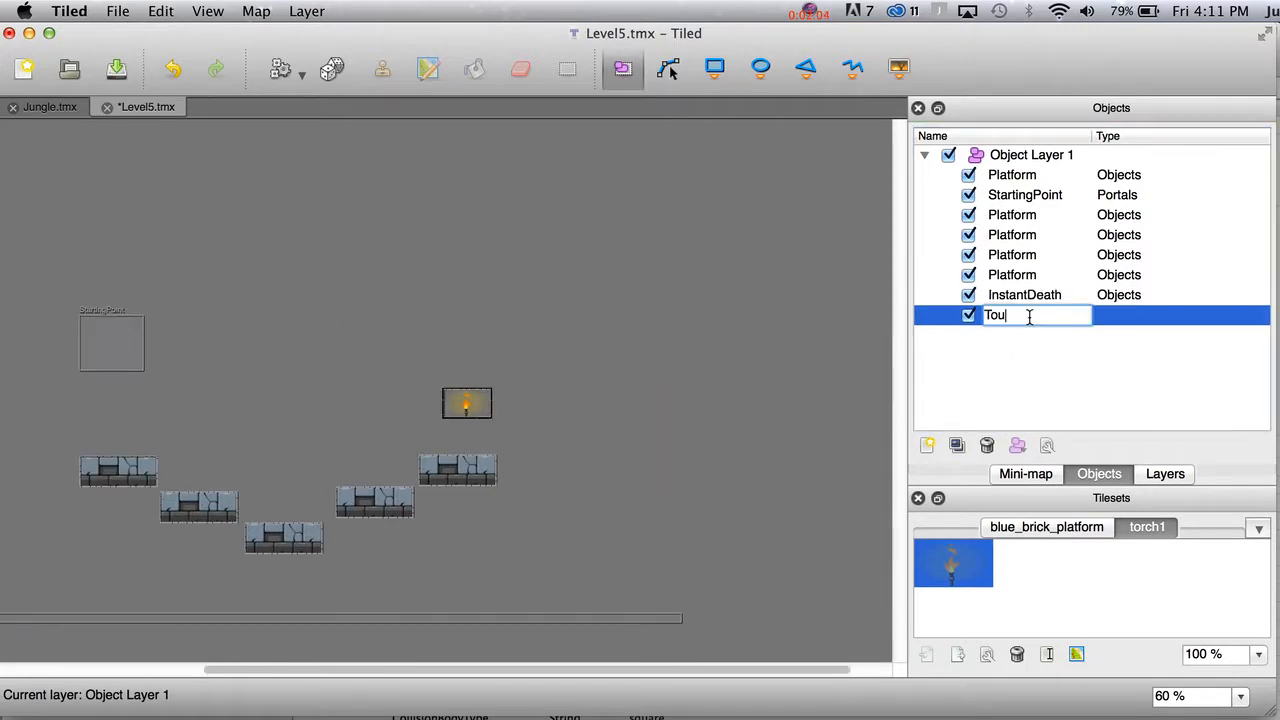
{"action": "key", "text": "Return"}
{"action": "double_click", "coordinate": [1135, 318]}
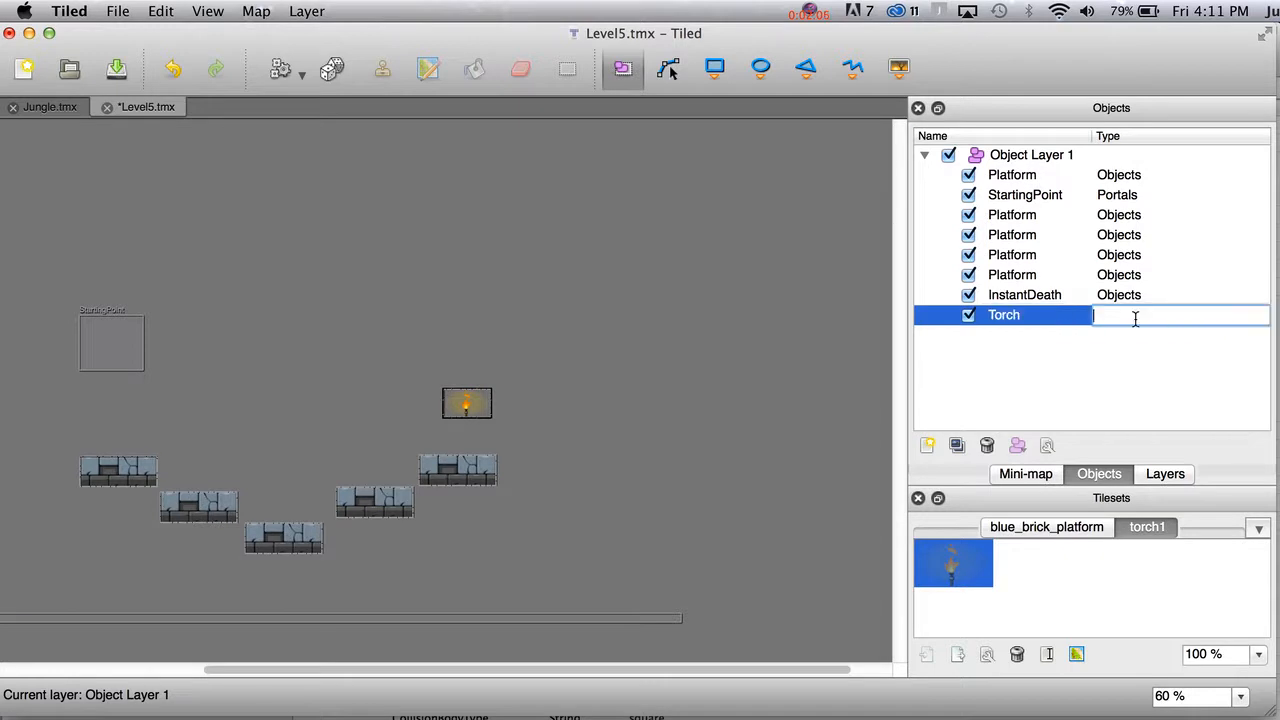
{"action": "left_click", "coordinate": [677, 301]}
Duplicate the Torch object and position the copy above the second platform, level with the original torch.
{"action": "left_click", "coordinate": [481, 393]}
{"action": "key", "text": "super+c"}
{"action": "key", "text": "super+v"}
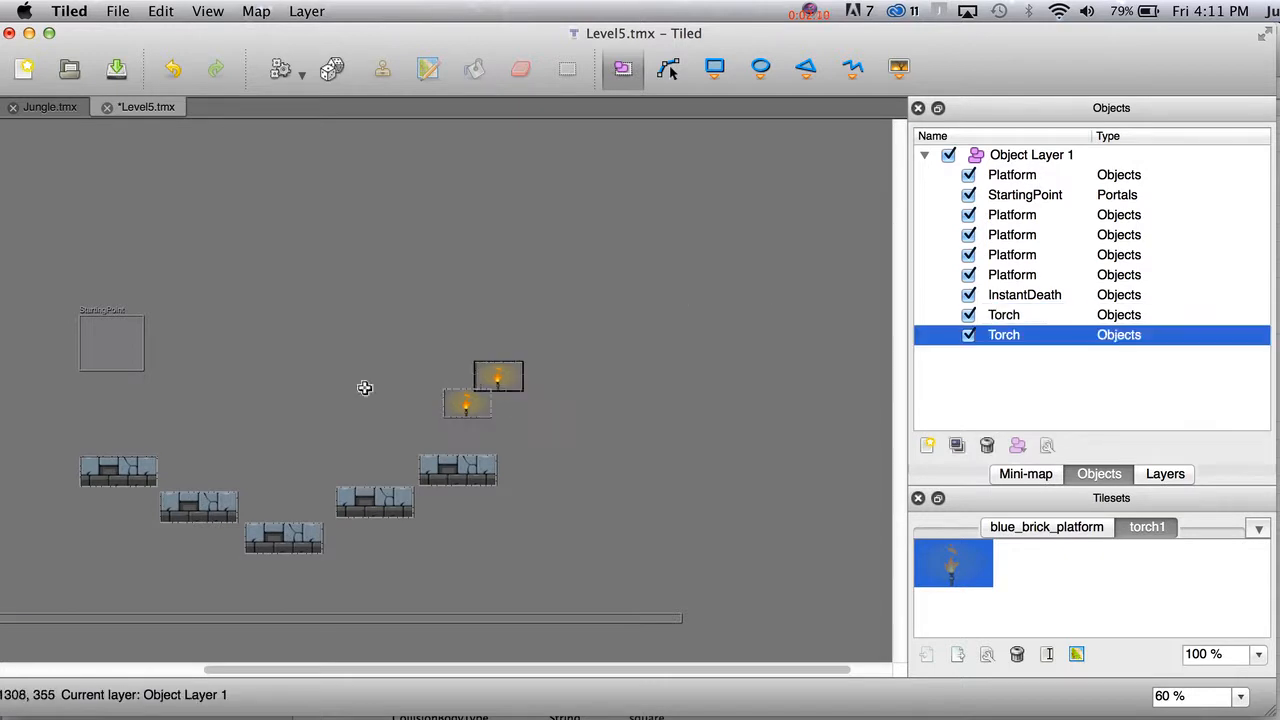
{"action": "left_click", "coordinate": [257, 418]}
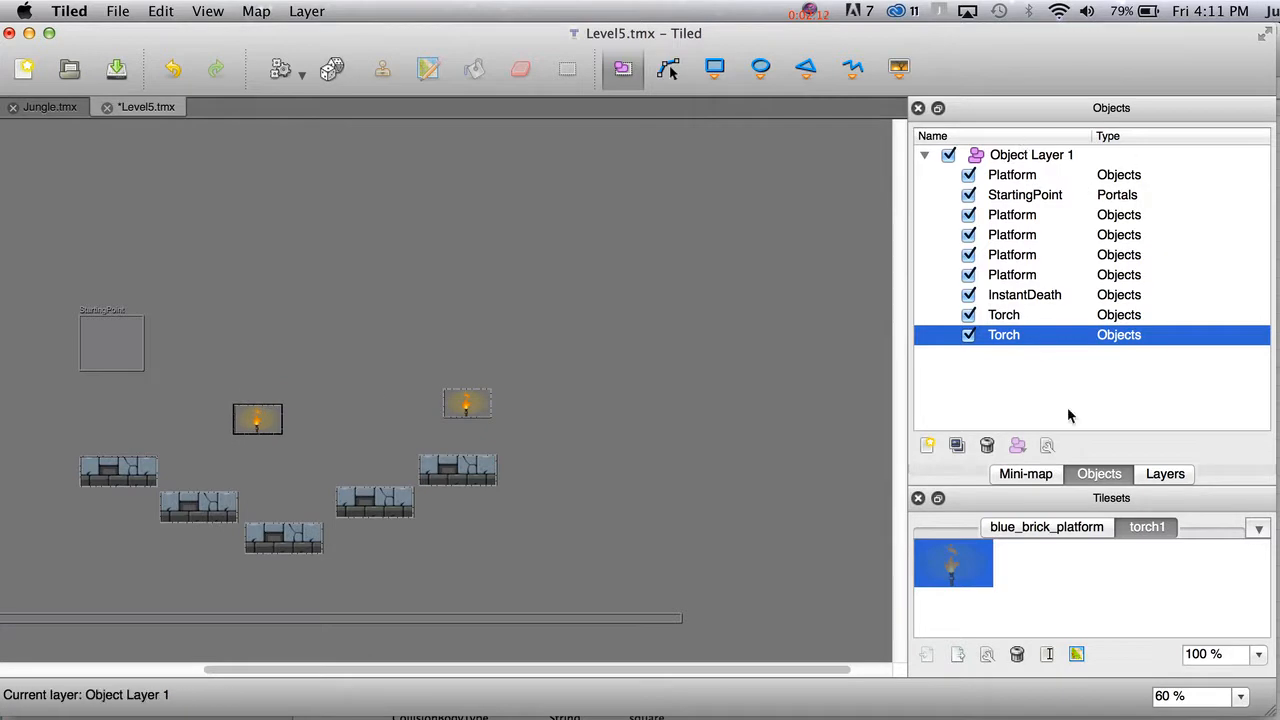
{"action": "left_click_drag", "start_coordinate": [259, 421], "coordinate": [259, 415]}
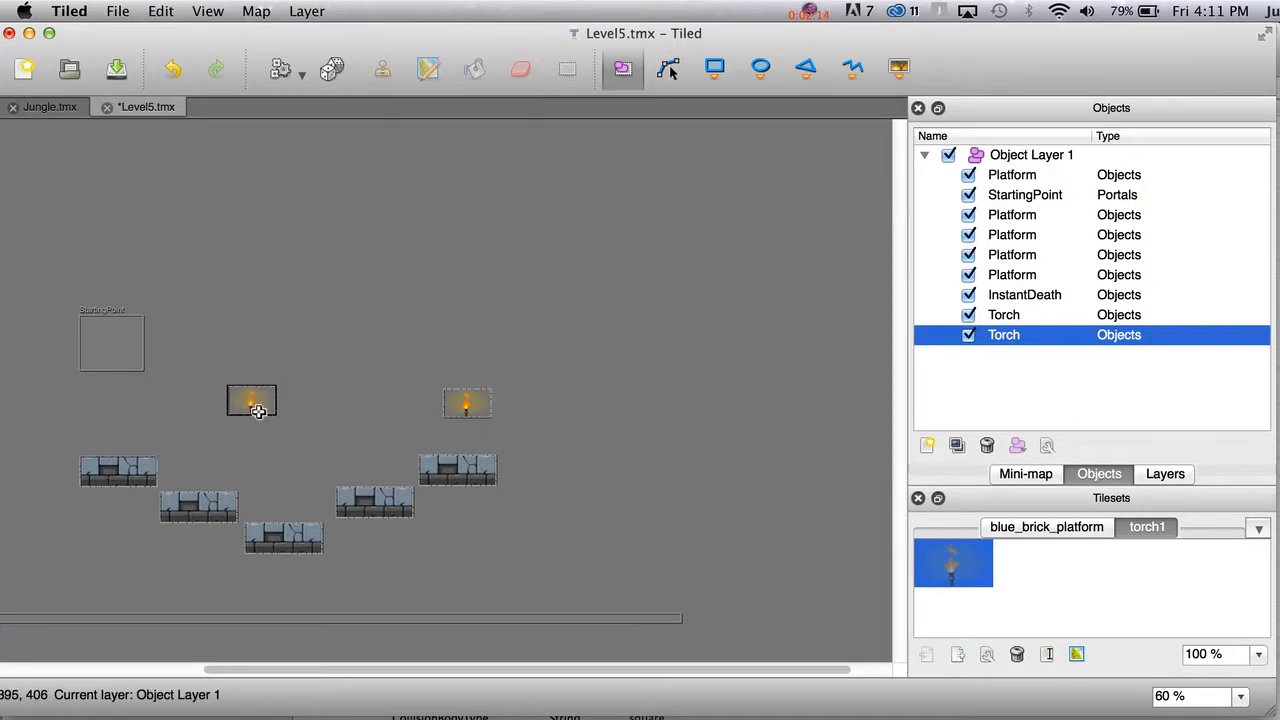
Add two more Torch copies, one beyond each end of the platforms, and align the torches in an evenly spaced row.
{"action": "scroll", "coordinate": [257, 403], "scroll_direction": "left", "scroll_amount": 5}
{"action": "key", "text": "super+v"}
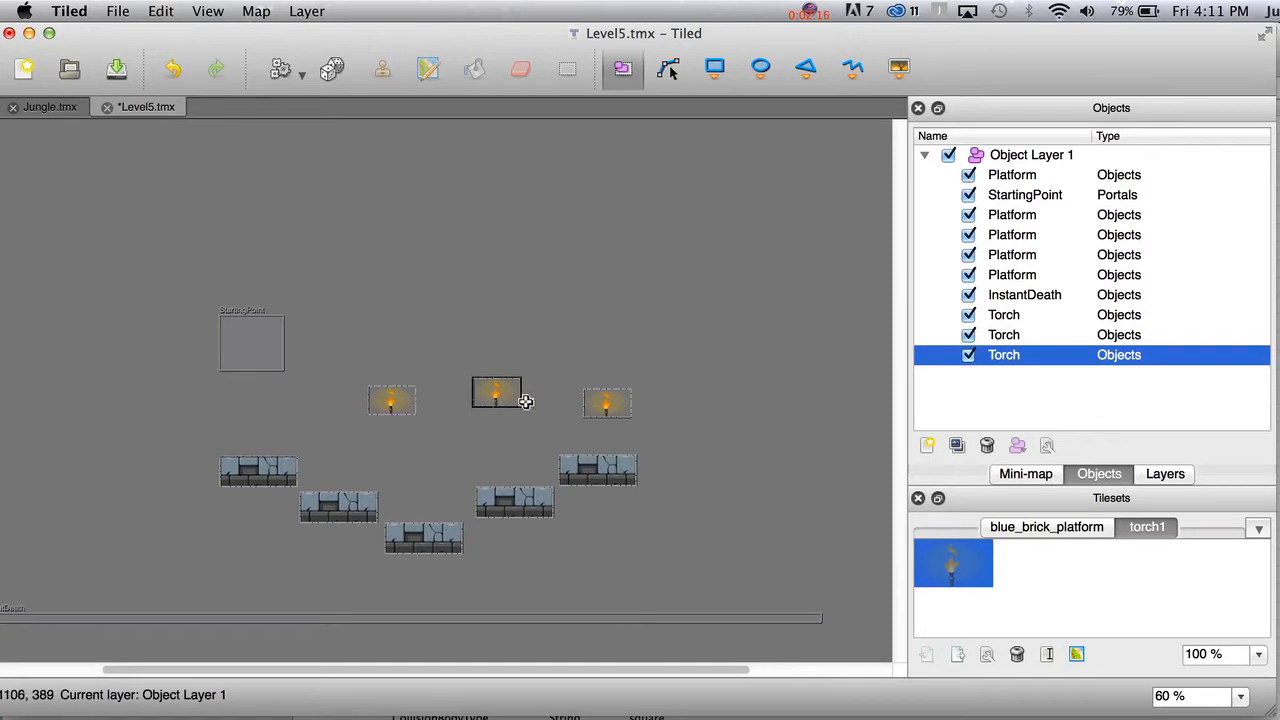
{"action": "left_click", "coordinate": [178, 409]}
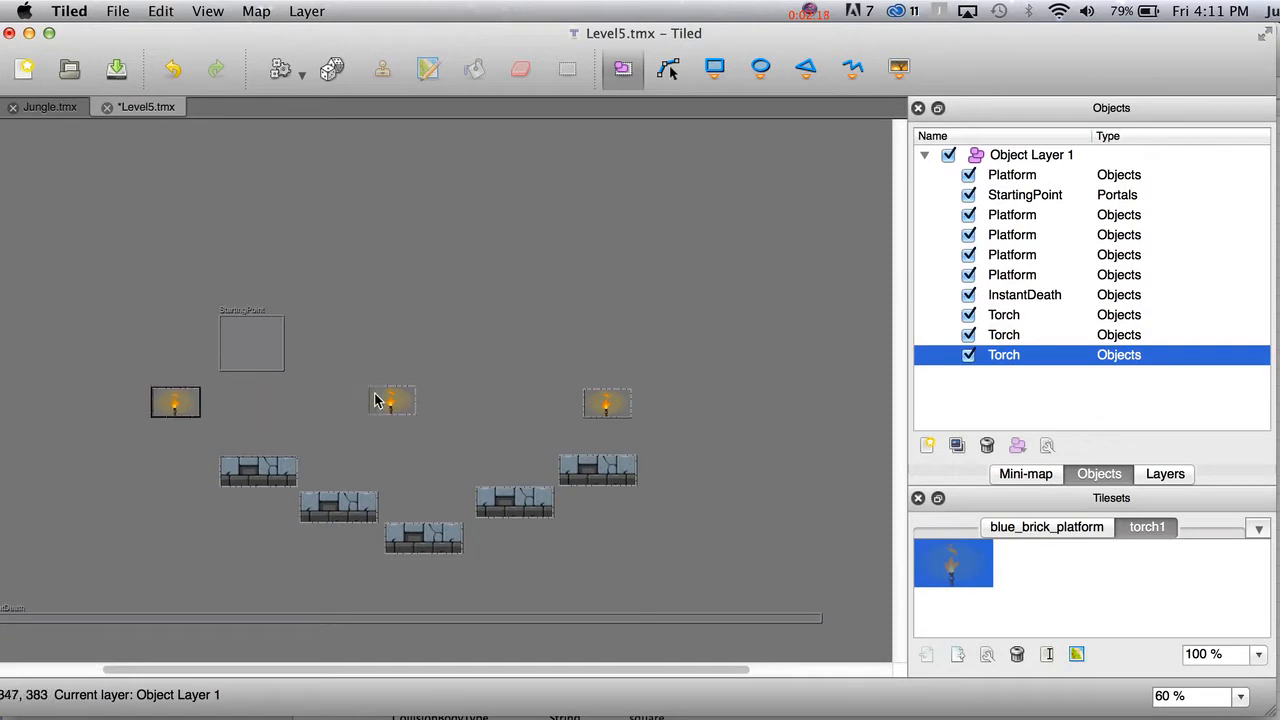
{"action": "left_click", "coordinate": [388, 400]}
{"action": "key", "text": "super+v"}
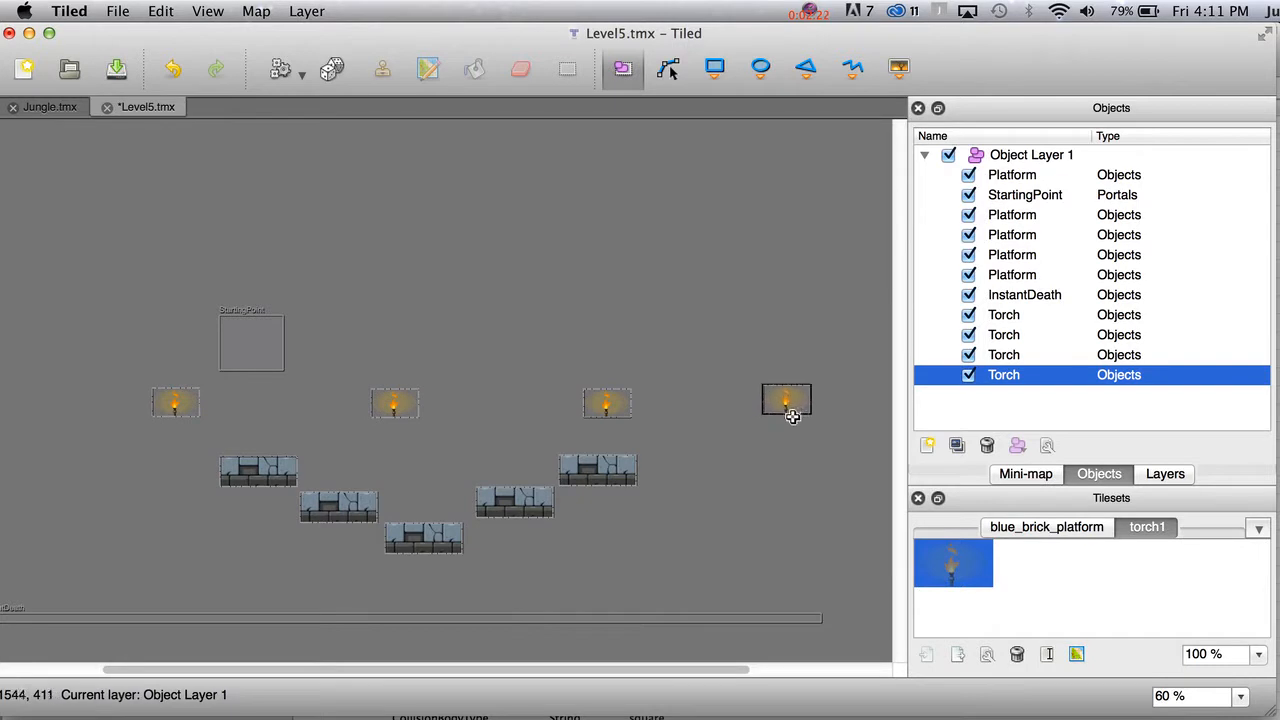
{"action": "left_click", "coordinate": [793, 413]}
Rearrange the platforms into a nearly level, continuous row starting at the first platform, and save Level5.tmx.
{"action": "left_click_drag", "start_coordinate": [362, 520], "coordinate": [361, 489]}
{"action": "left_click_drag", "start_coordinate": [424, 538], "coordinate": [493, 488]}
{"action": "left_click_drag", "start_coordinate": [595, 471], "coordinate": [573, 483]}
{"action": "key", "text": "super+s"}
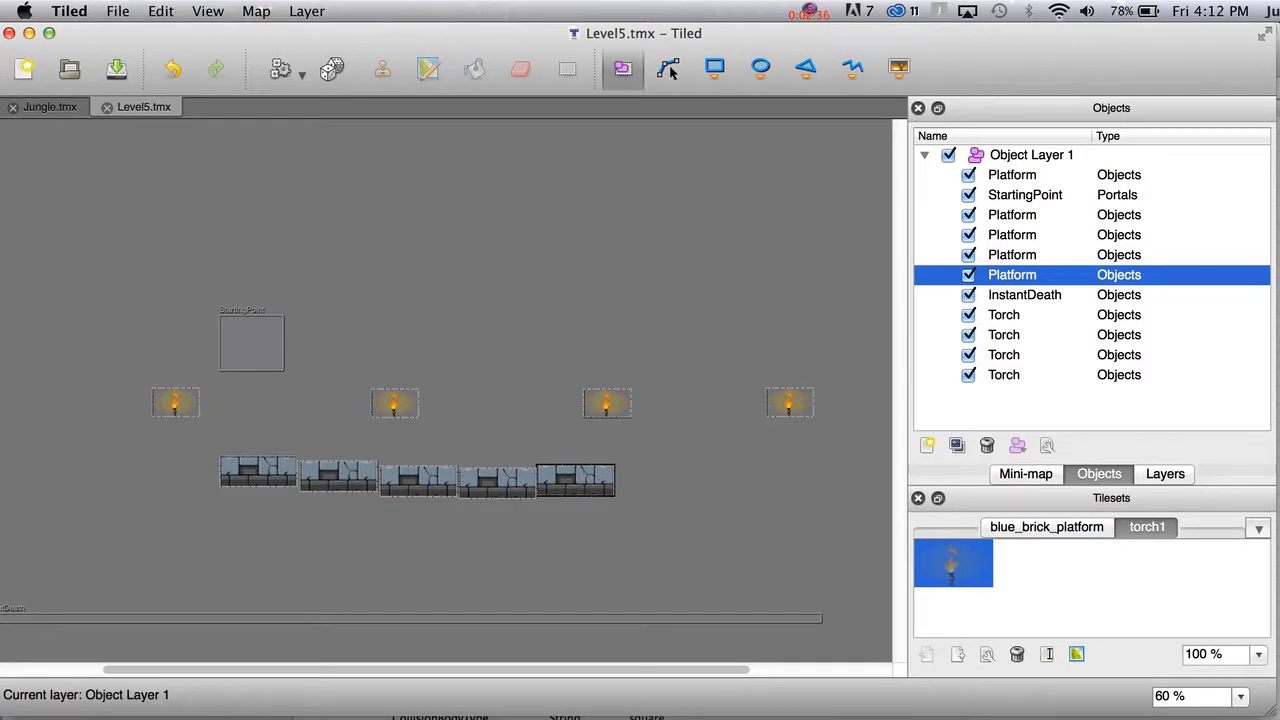
Switch to Xcode, collapse Level5's Platform and InstantDeath objects in GameData.plist, and open Common_Properties.plist.
{"action": "key", "text": "super+Tab"}
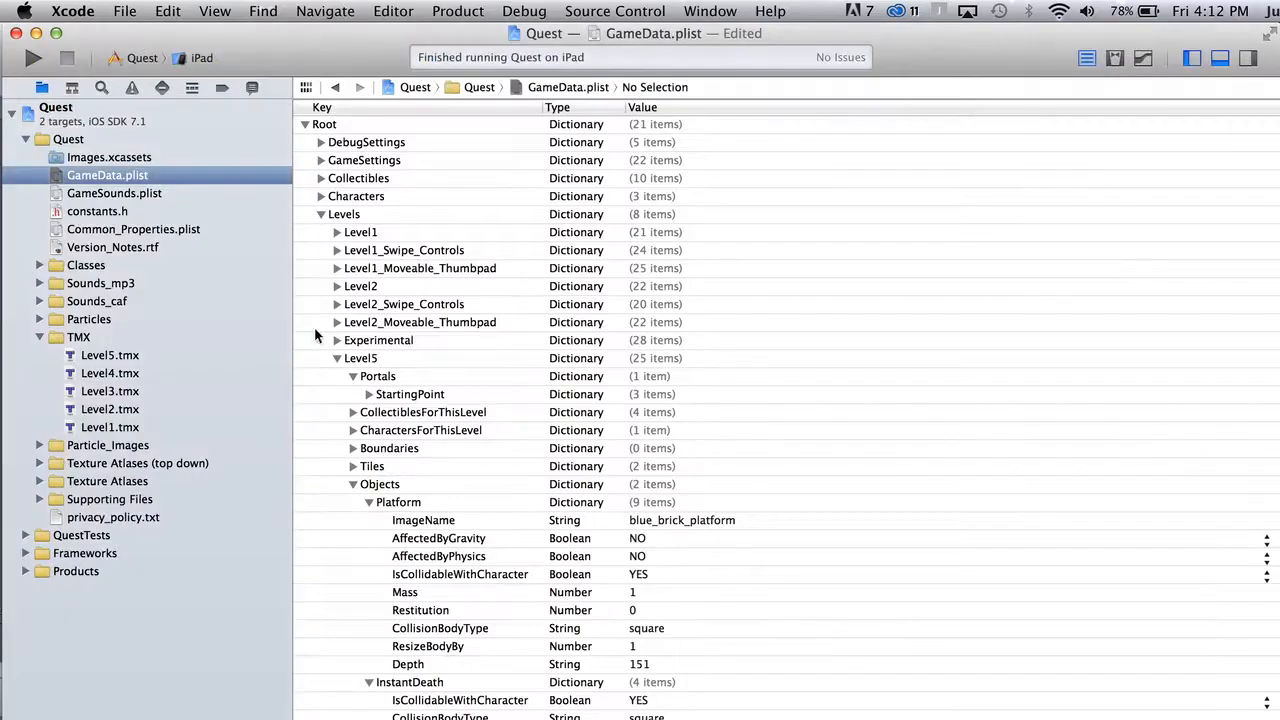
{"action": "left_click", "coordinate": [369, 502]}
{"action": "left_click", "coordinate": [369, 520]}
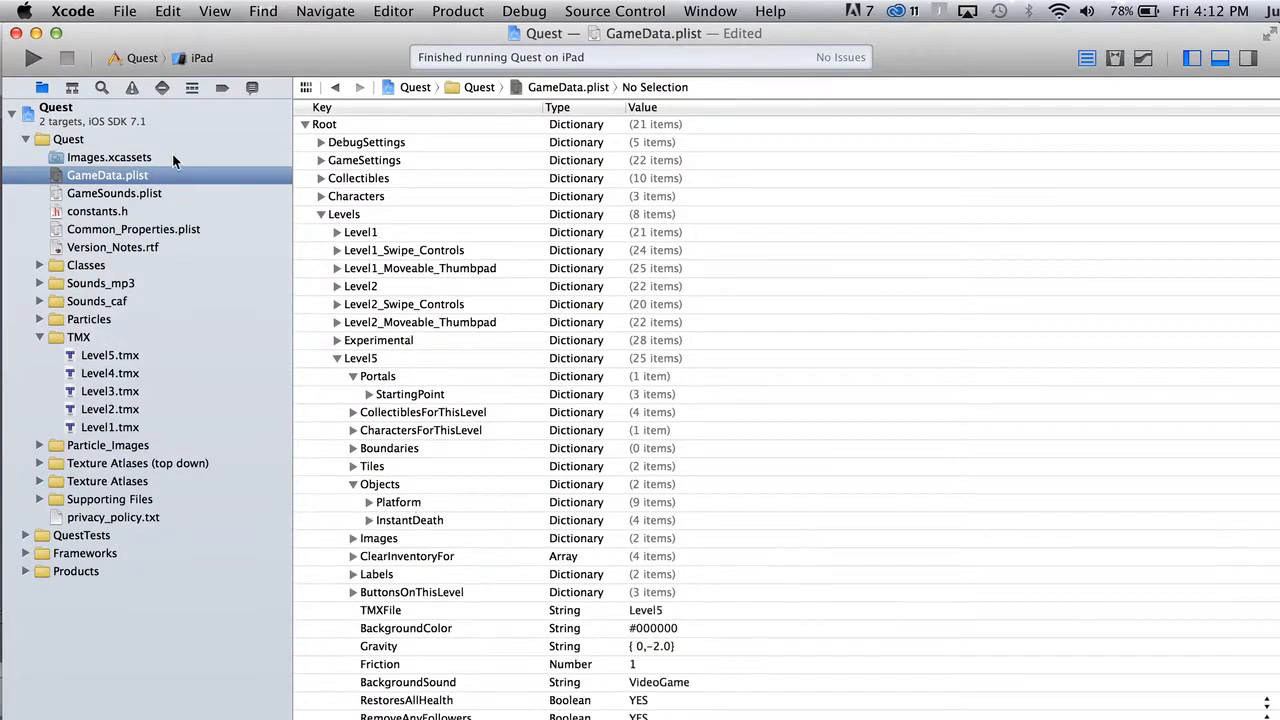
{"action": "left_click", "coordinate": [122, 212]}
{"action": "left_click", "coordinate": [122, 229]}
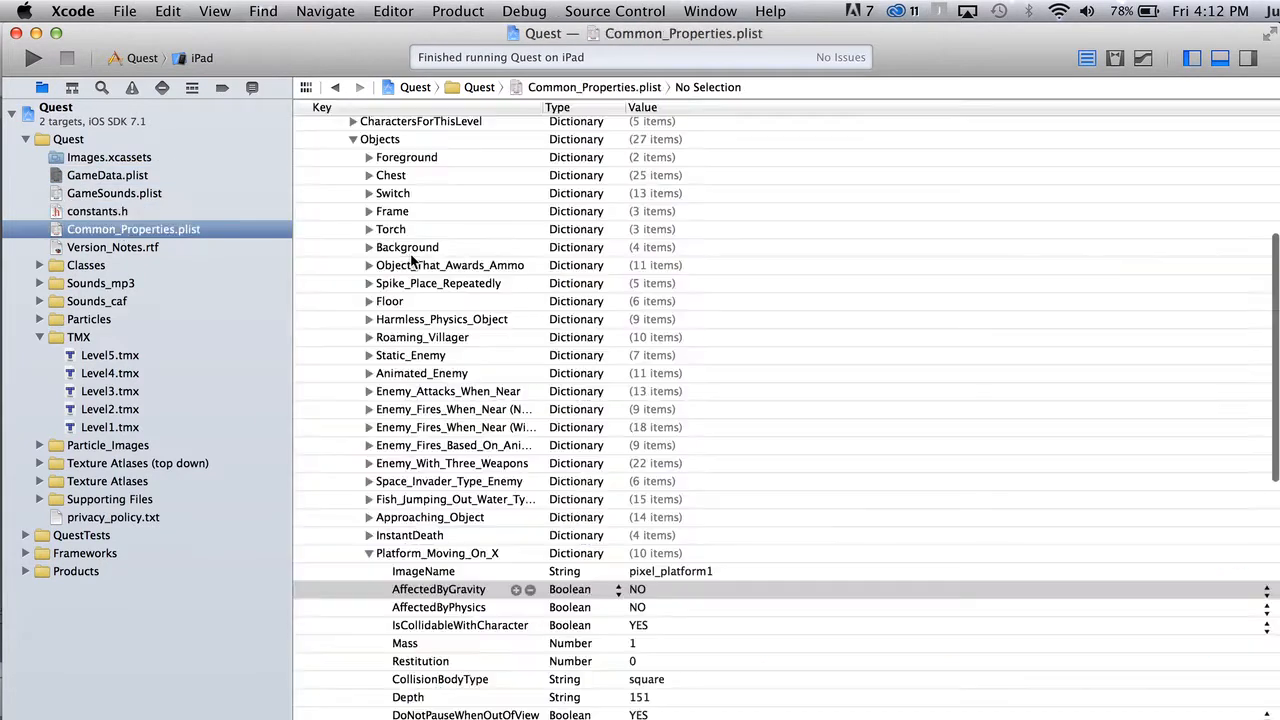
Expand the Torch object in Common_Properties.plist and examine its Depth and Animation settings.
{"action": "left_click", "coordinate": [390, 229]}
{"action": "left_click", "coordinate": [372, 231]}
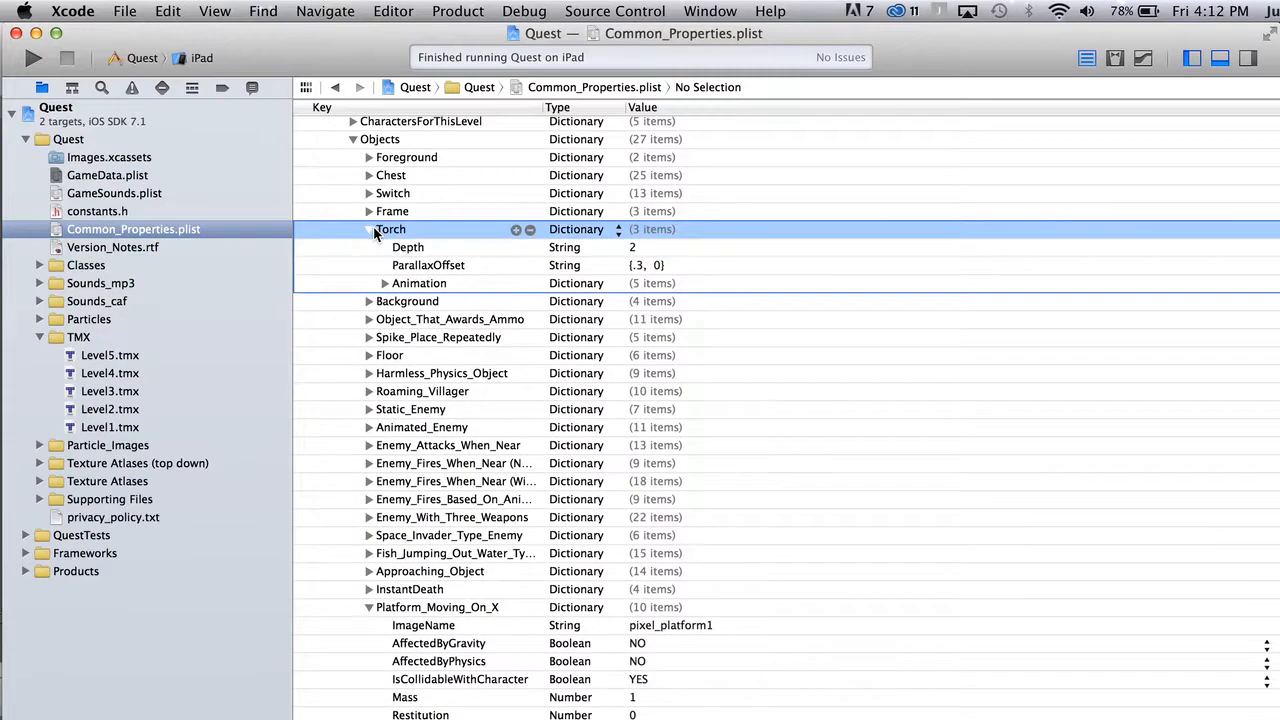
{"action": "left_click", "coordinate": [418, 250]}
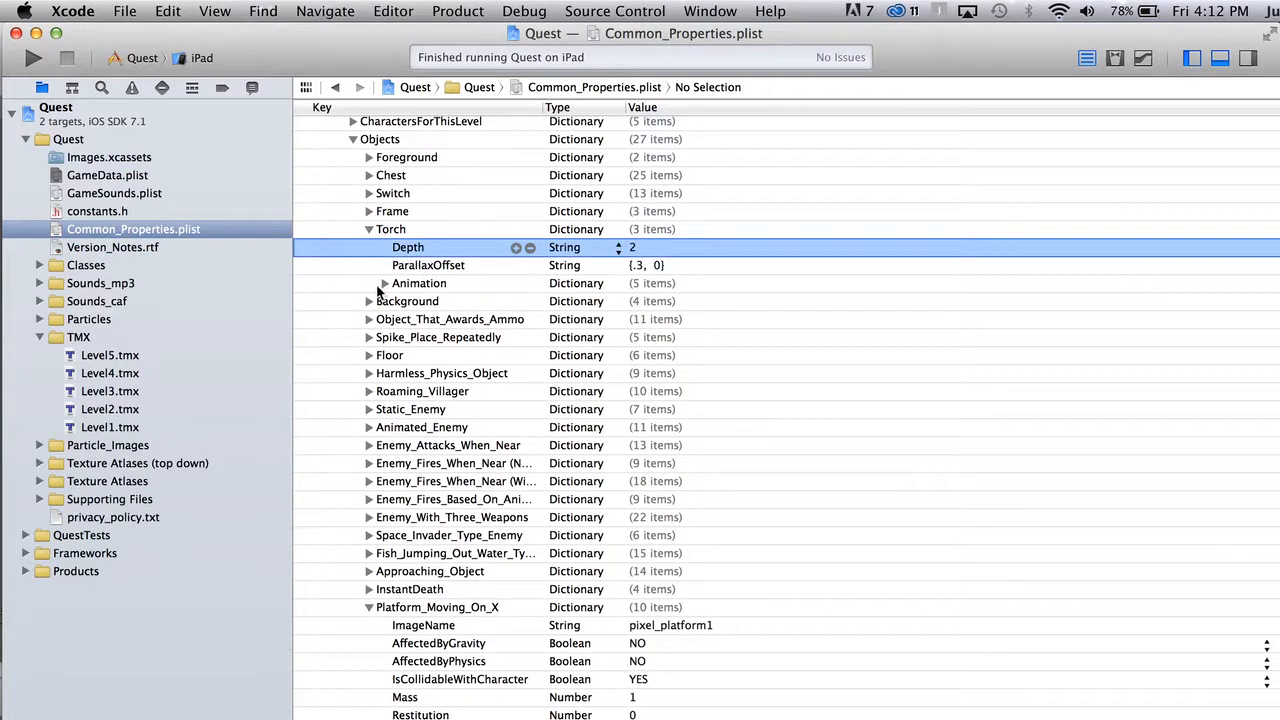
{"action": "left_click", "coordinate": [384, 284]}
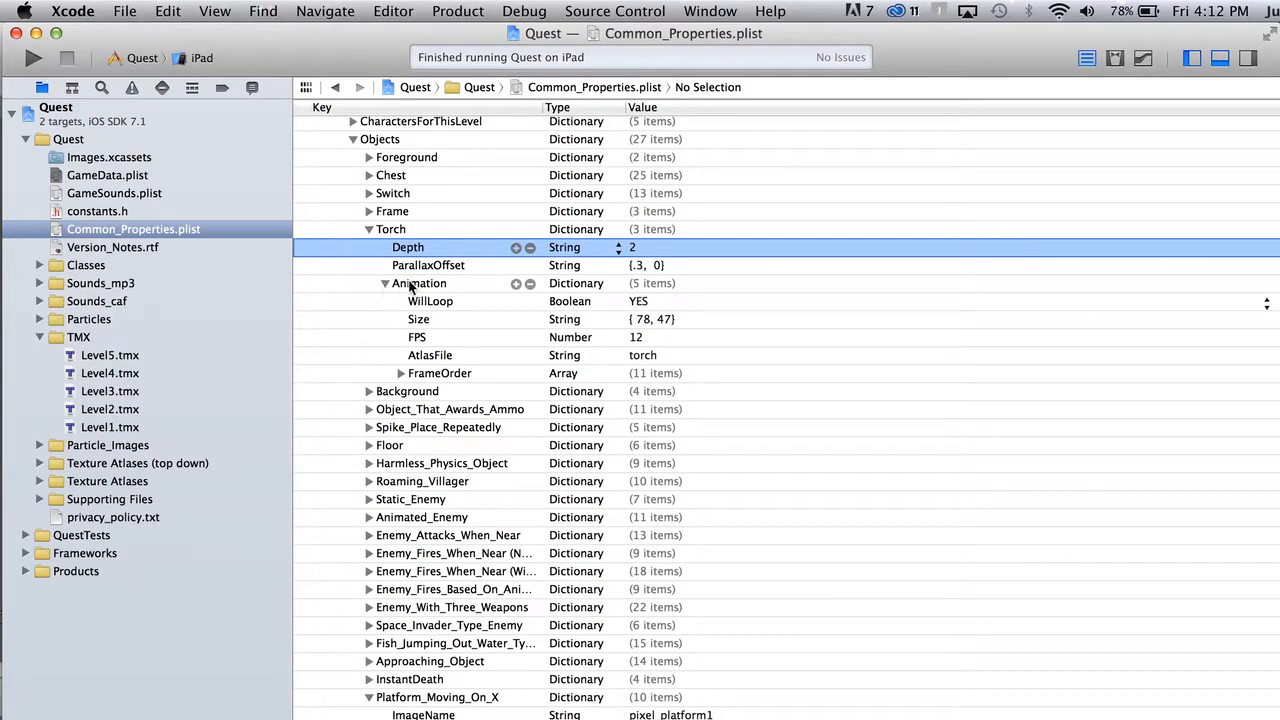
{"action": "left_click", "coordinate": [408, 285]}
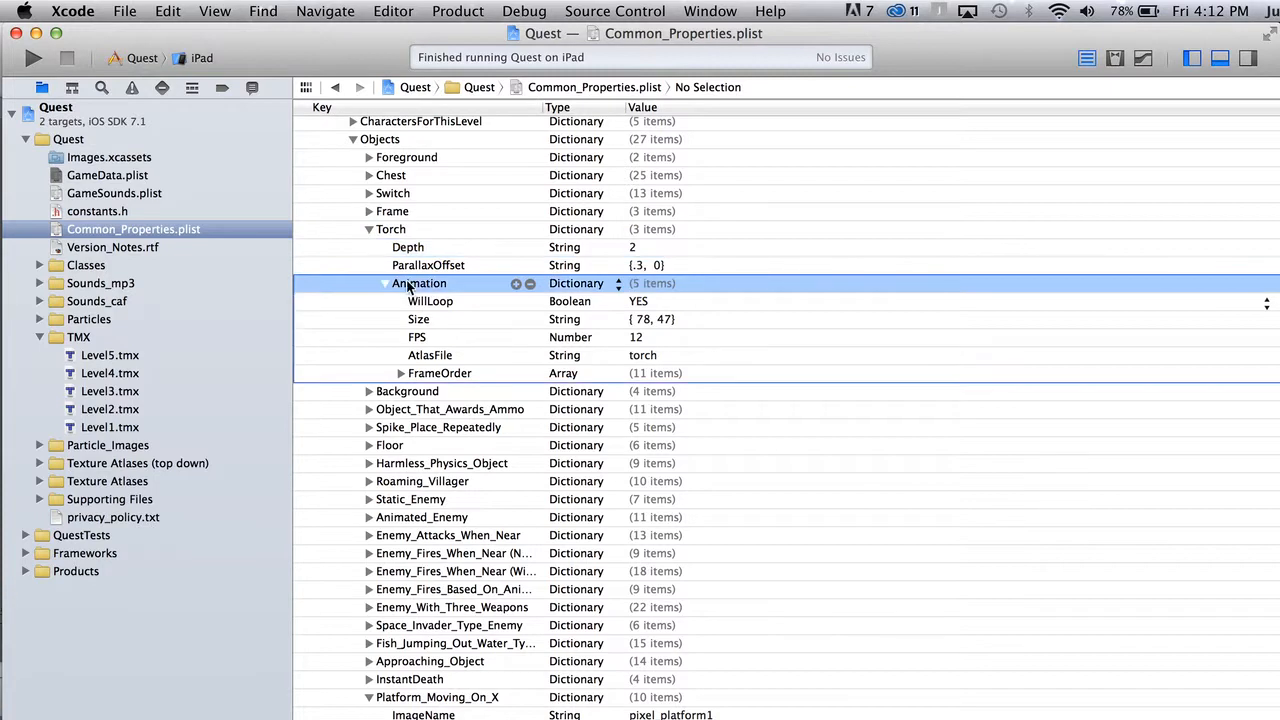
Examine the list of frames in the Torch animation's FrameOrder array and collapse it again.
{"action": "left_click", "coordinate": [400, 373]}
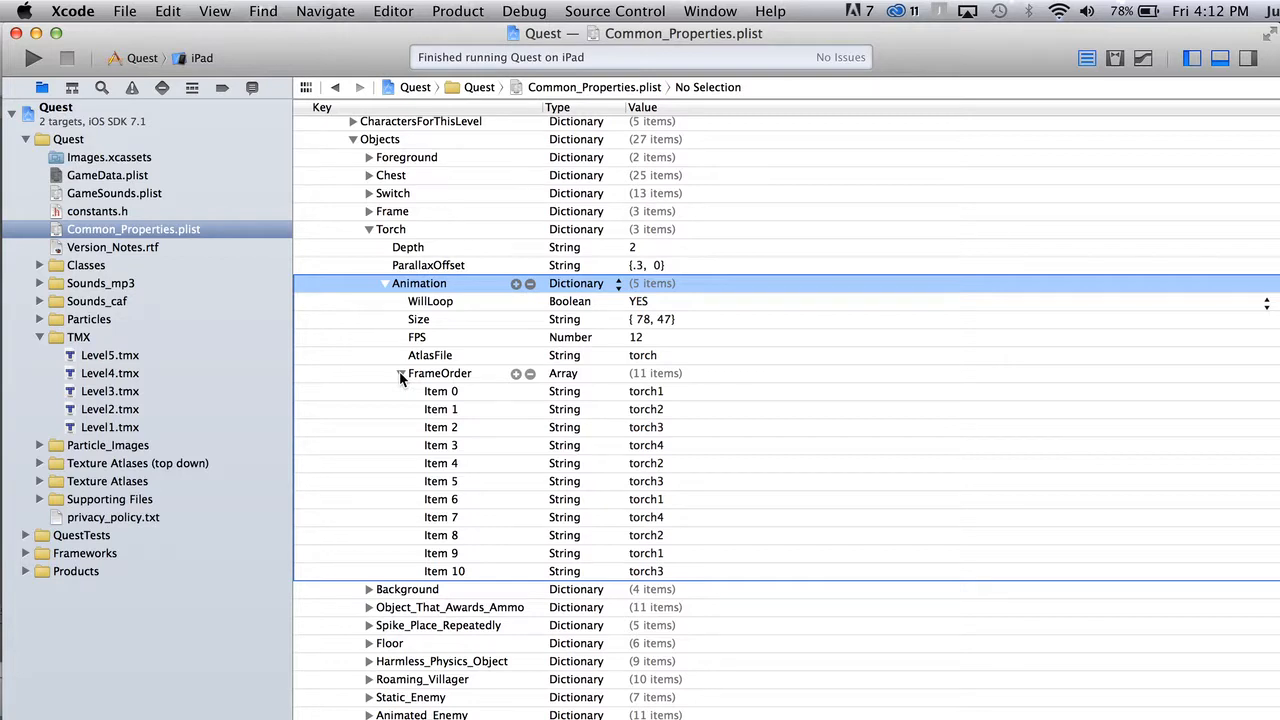
{"action": "left_click", "coordinate": [456, 375]}
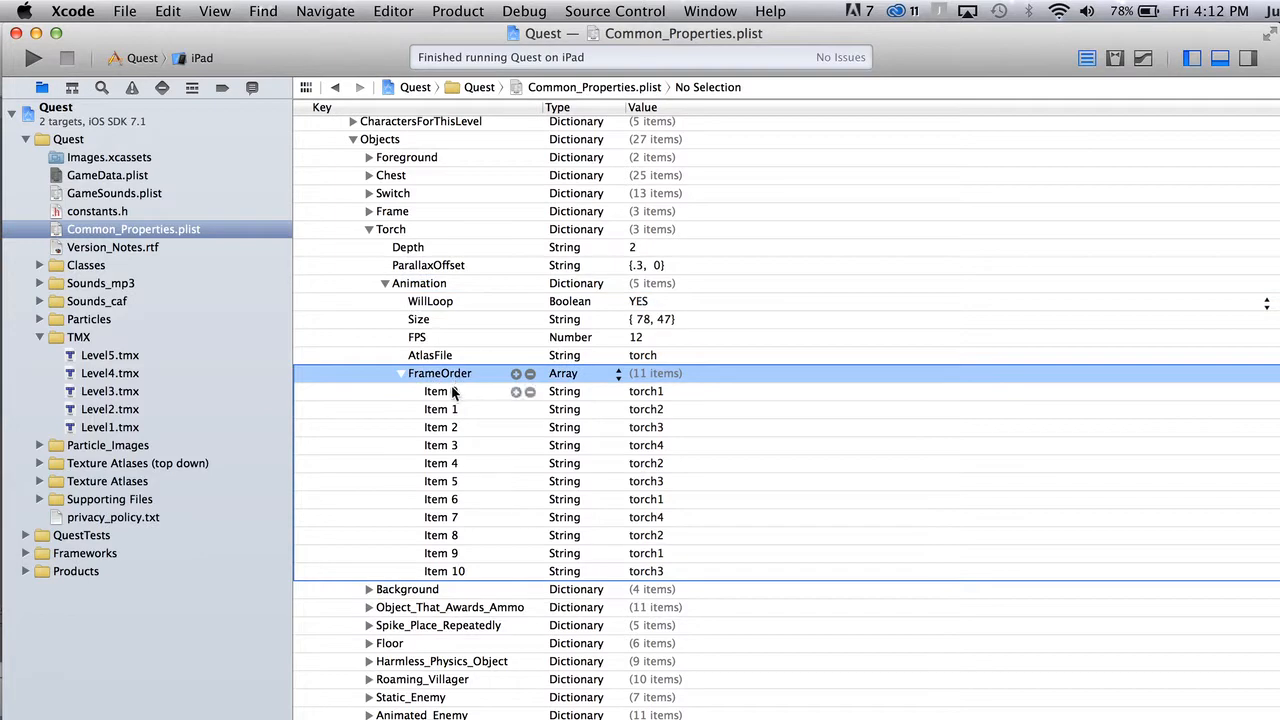
{"action": "left_click", "coordinate": [458, 392]}
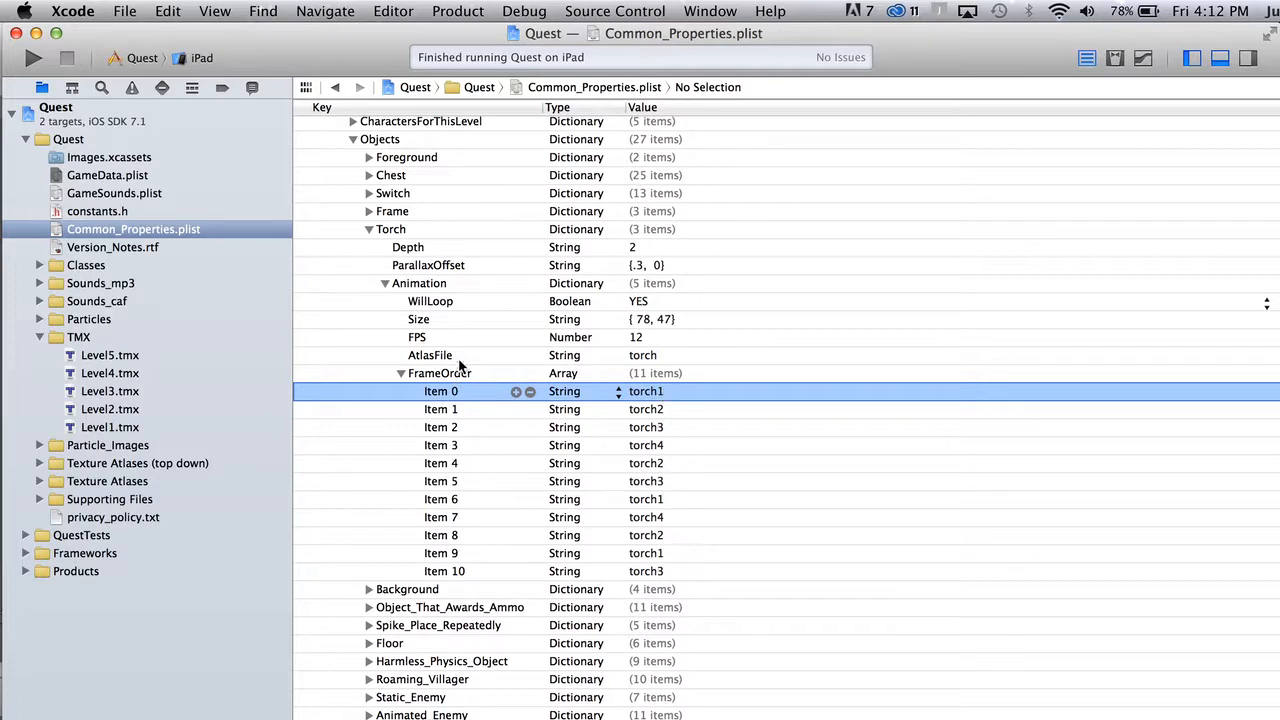
{"action": "left_click", "coordinate": [400, 373]}
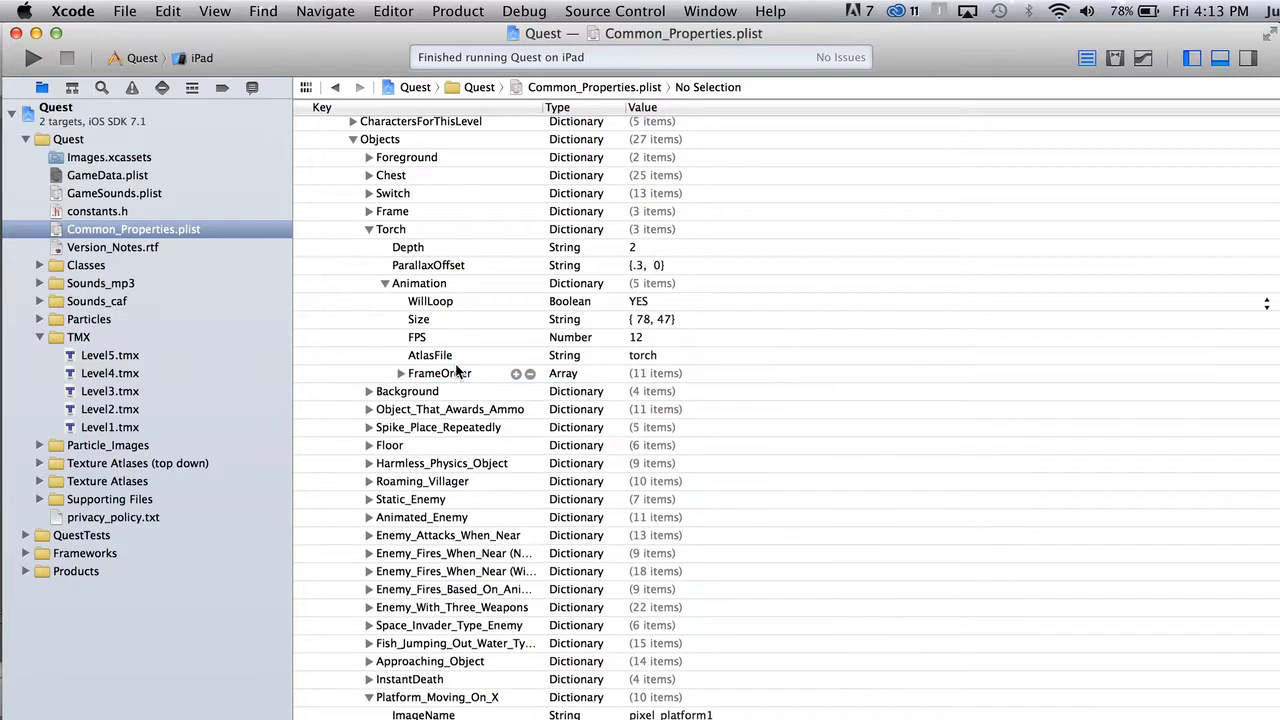
{"action": "left_click", "coordinate": [455, 373]}
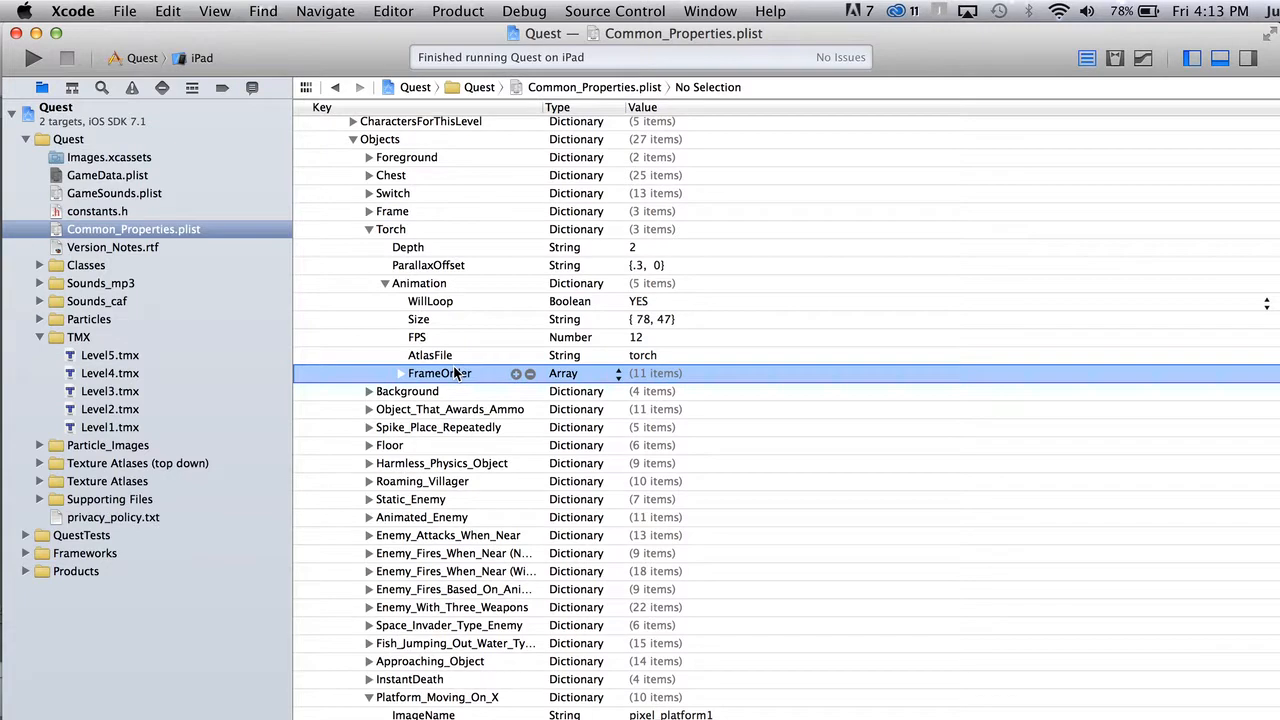
Review the Size, FPS and AtlasFile properties of the Torch animation.
{"action": "left_click", "coordinate": [420, 321]}
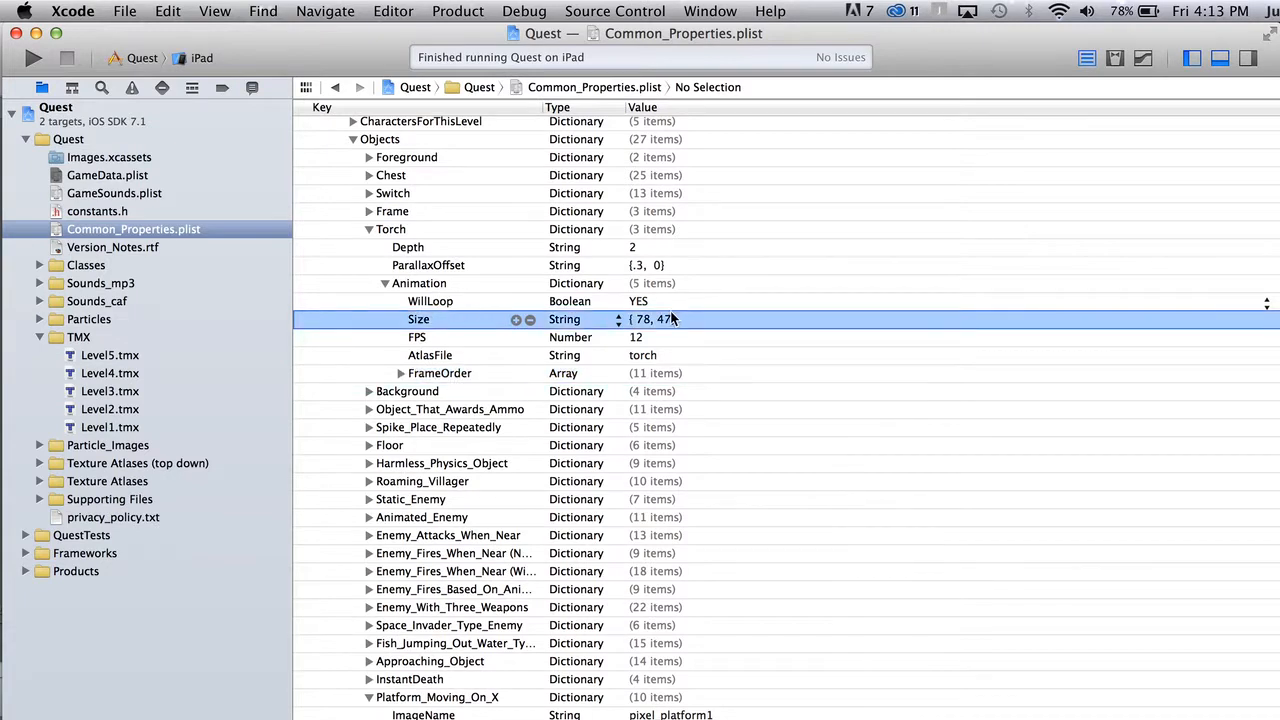
{"action": "left_click", "coordinate": [452, 339]}
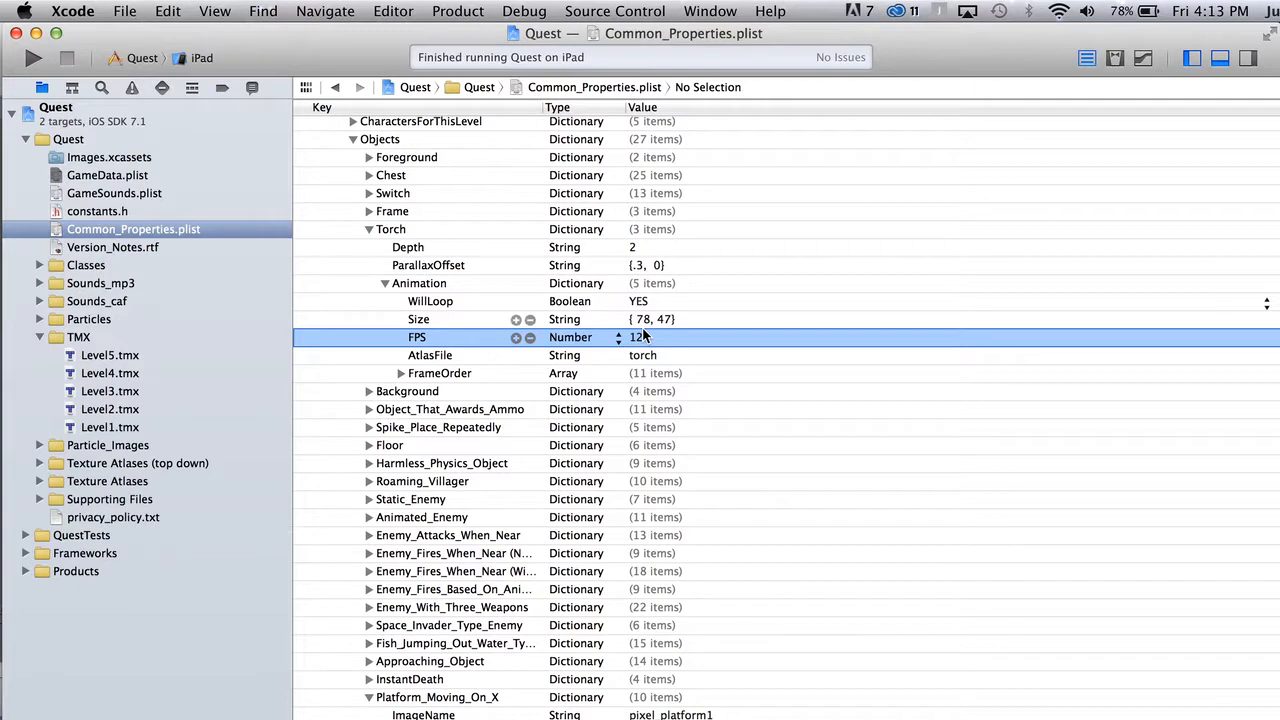
{"action": "left_click", "coordinate": [425, 356]}
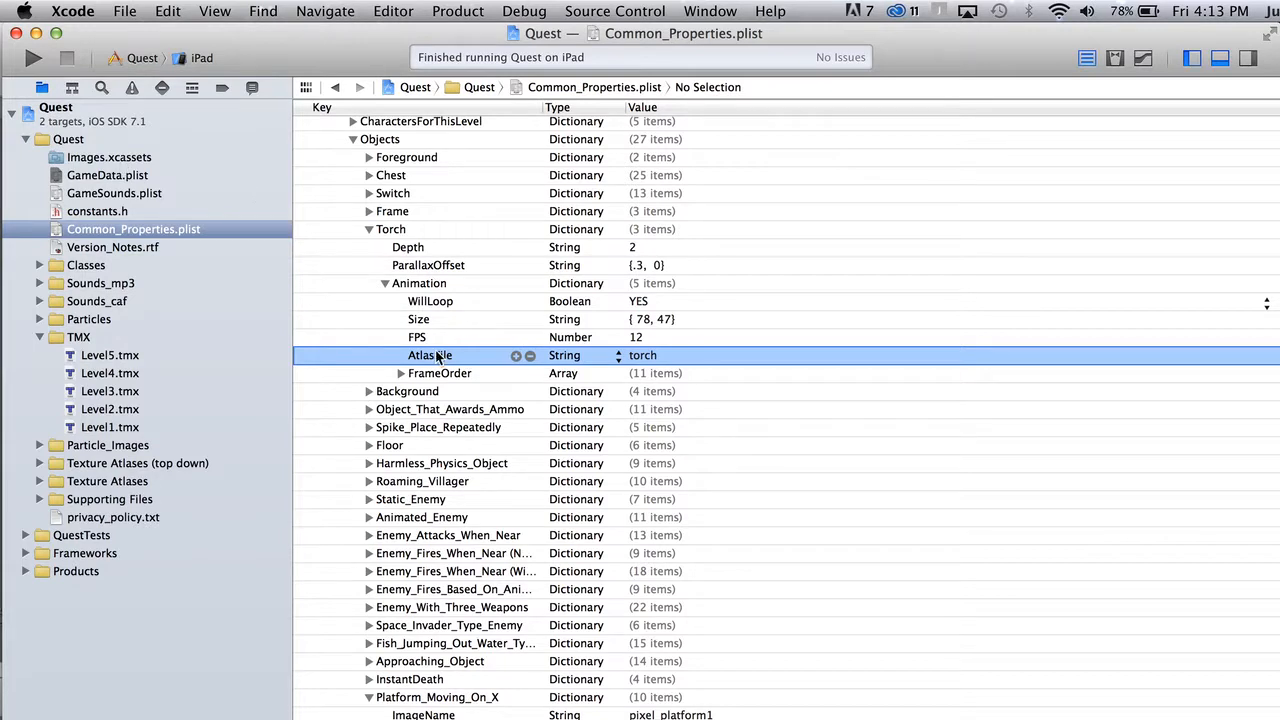
Collapse the TMX group, then find and expand torch.atlas within the Texture Atlases group.
{"action": "left_click", "coordinate": [40, 338]}
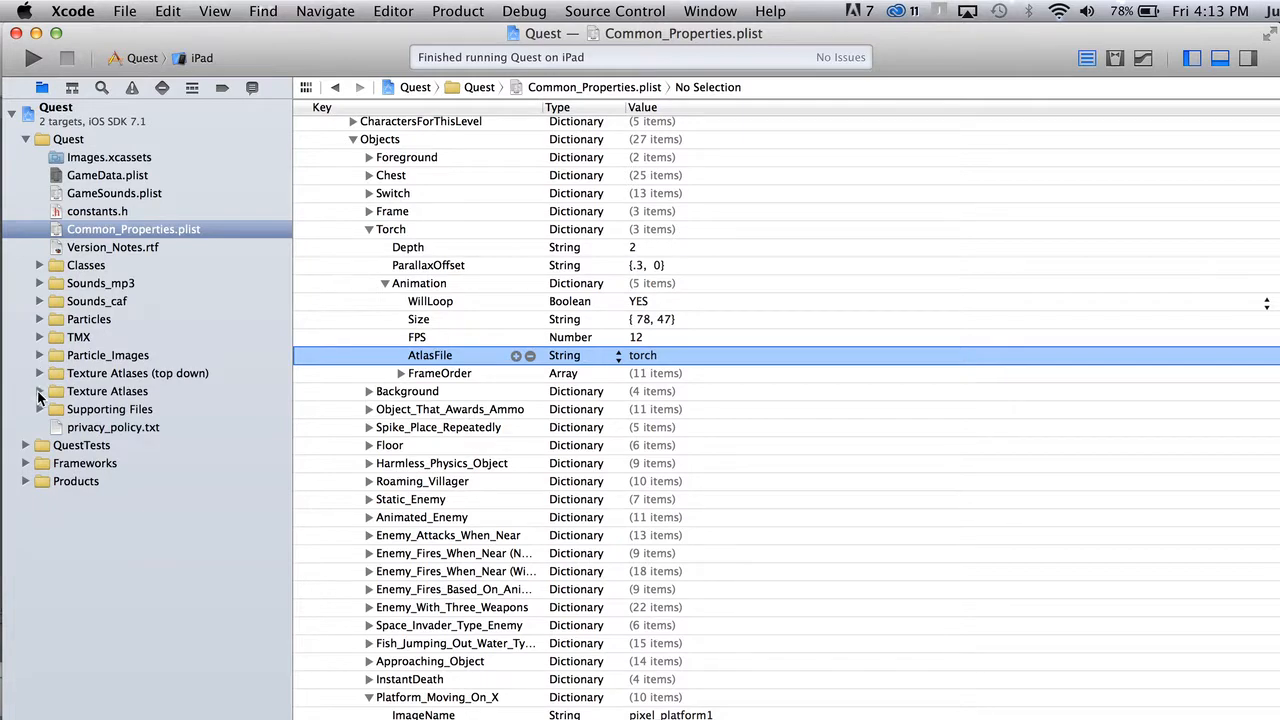
{"action": "left_click", "coordinate": [39, 391]}
{"action": "scroll", "coordinate": [125, 437], "scroll_direction": "down", "scroll_amount": 2}
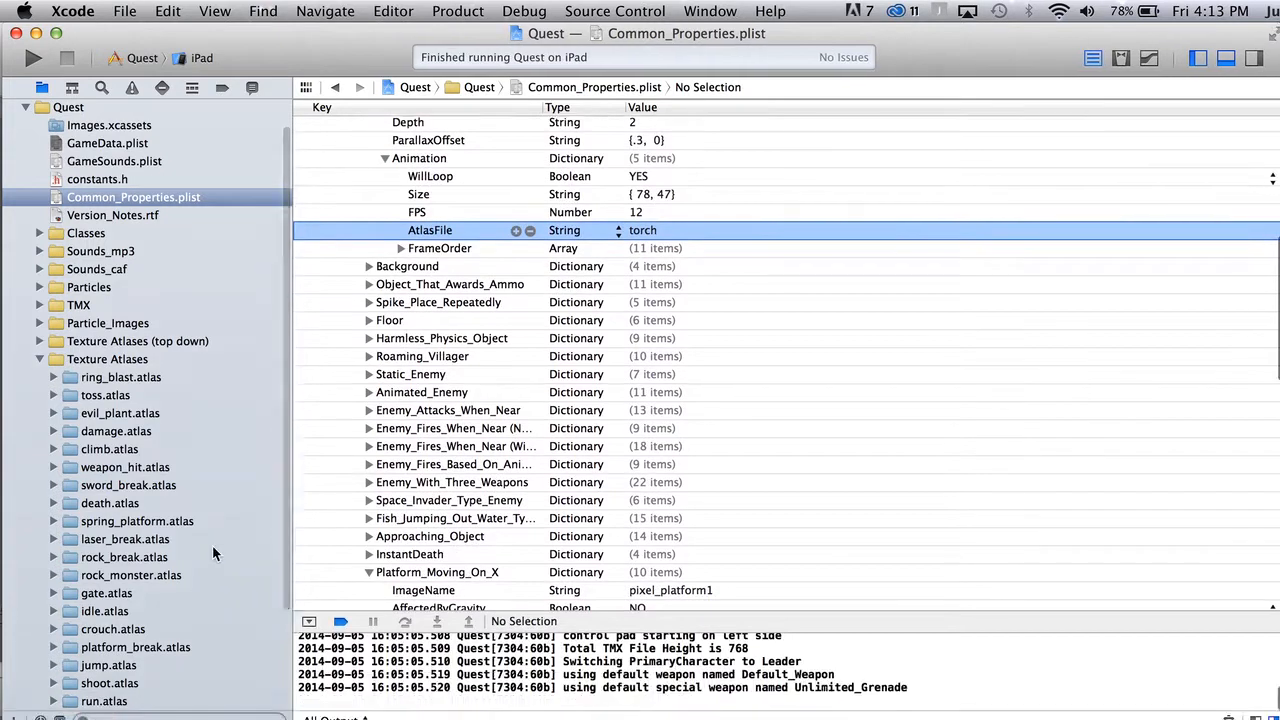
{"action": "scroll", "coordinate": [218, 555], "scroll_direction": "down", "scroll_amount": 5}
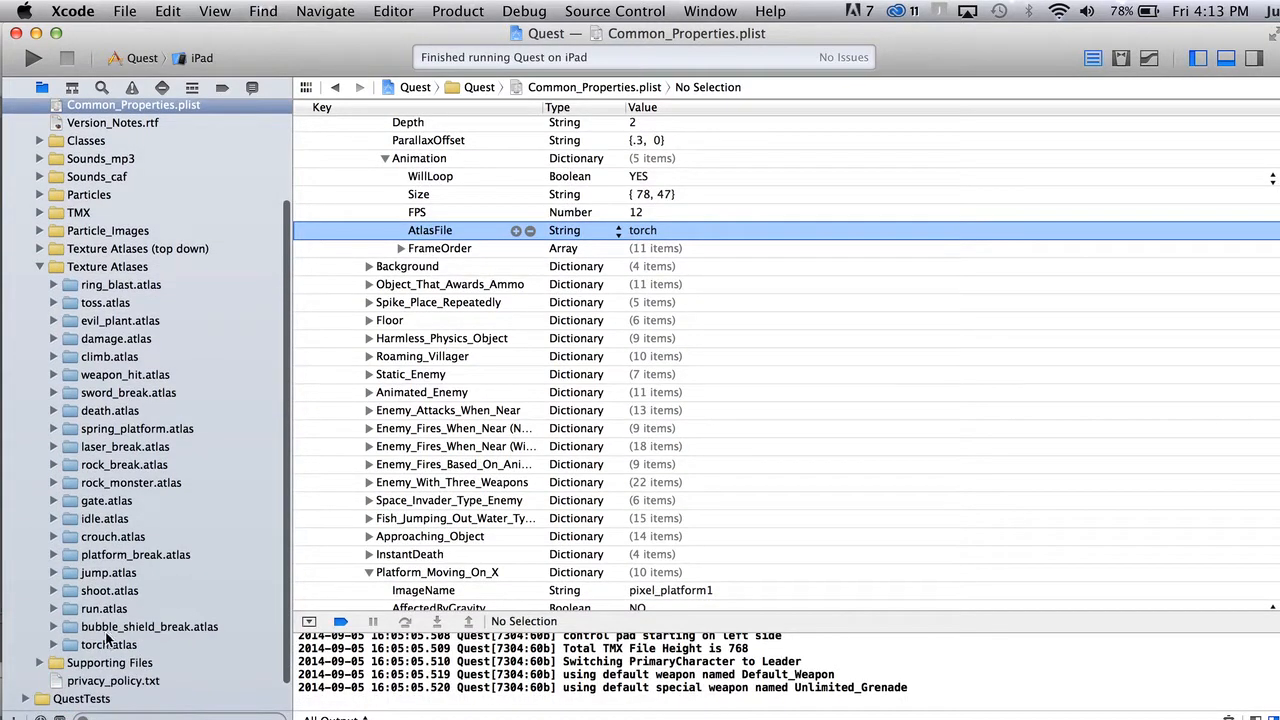
{"action": "left_click", "coordinate": [94, 648]}
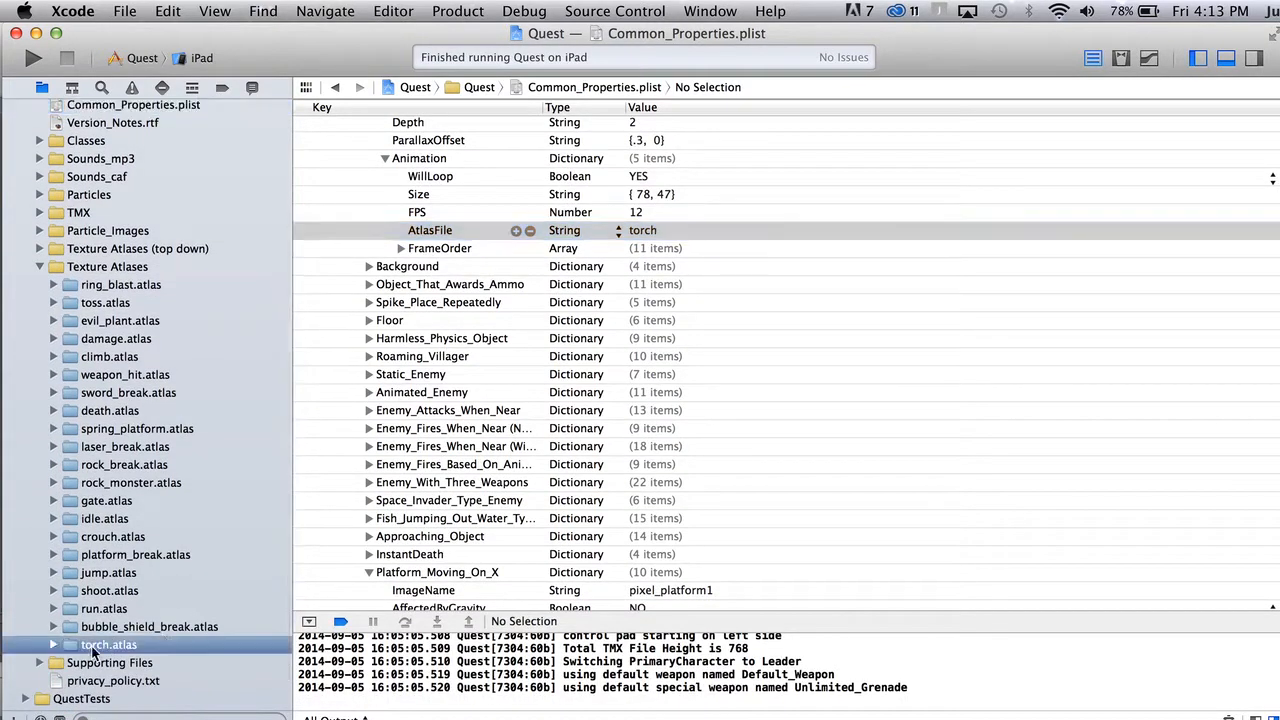
{"action": "left_click", "coordinate": [53, 648]}
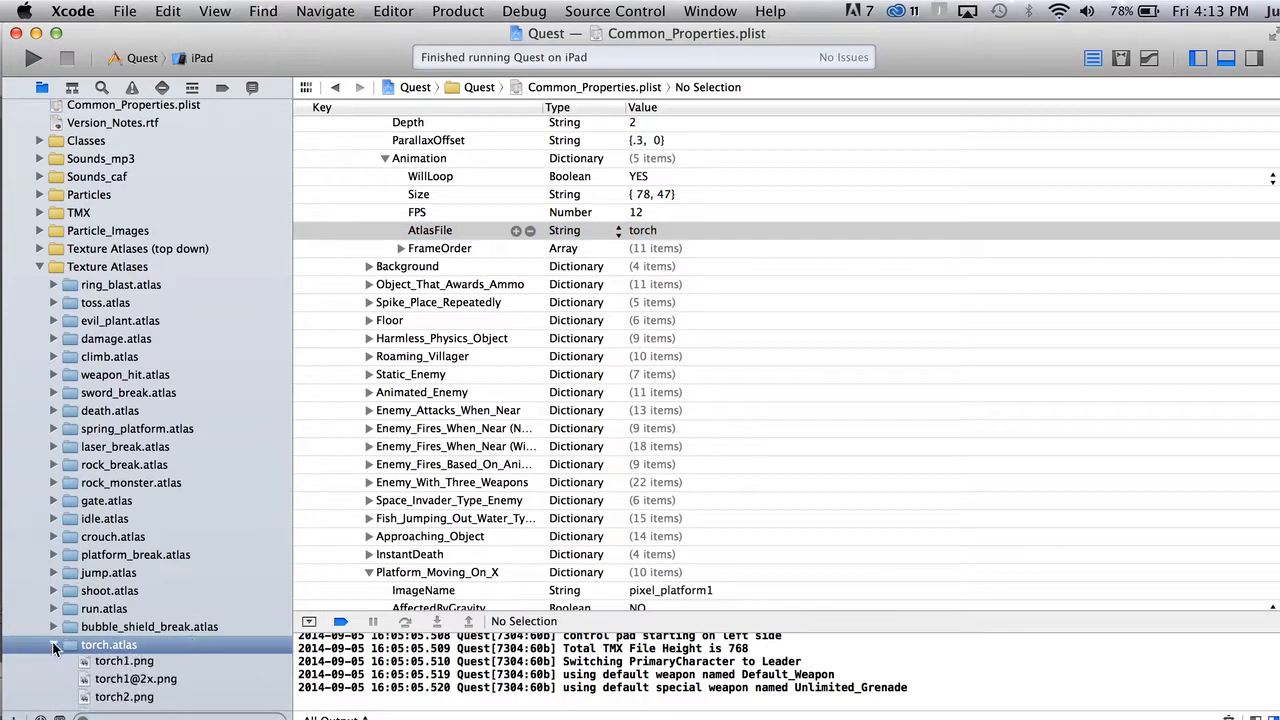
Look through the image files in torch.atlas and preview torch1.png.
{"action": "scroll", "coordinate": [110, 652], "scroll_direction": "down", "scroll_amount": 8}
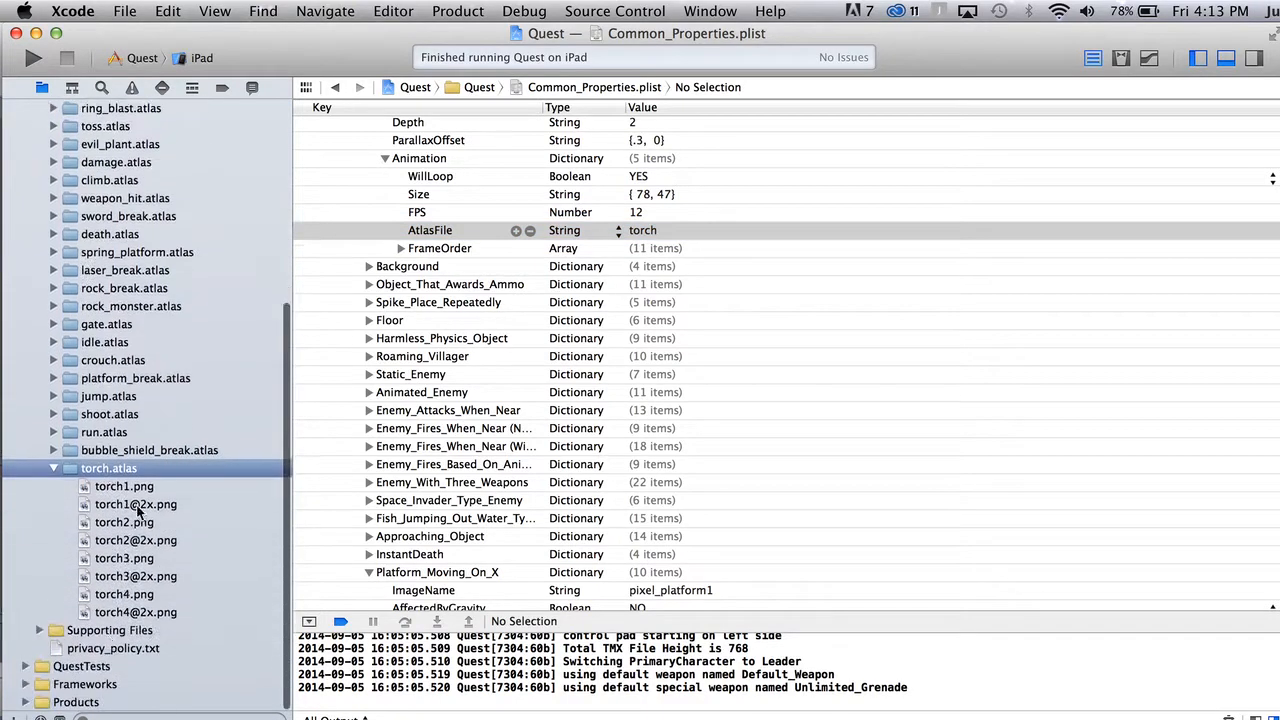
{"action": "right_click", "coordinate": [143, 493]}
{"action": "left_click", "coordinate": [107, 491]}
{"action": "left_click", "coordinate": [135, 485]}
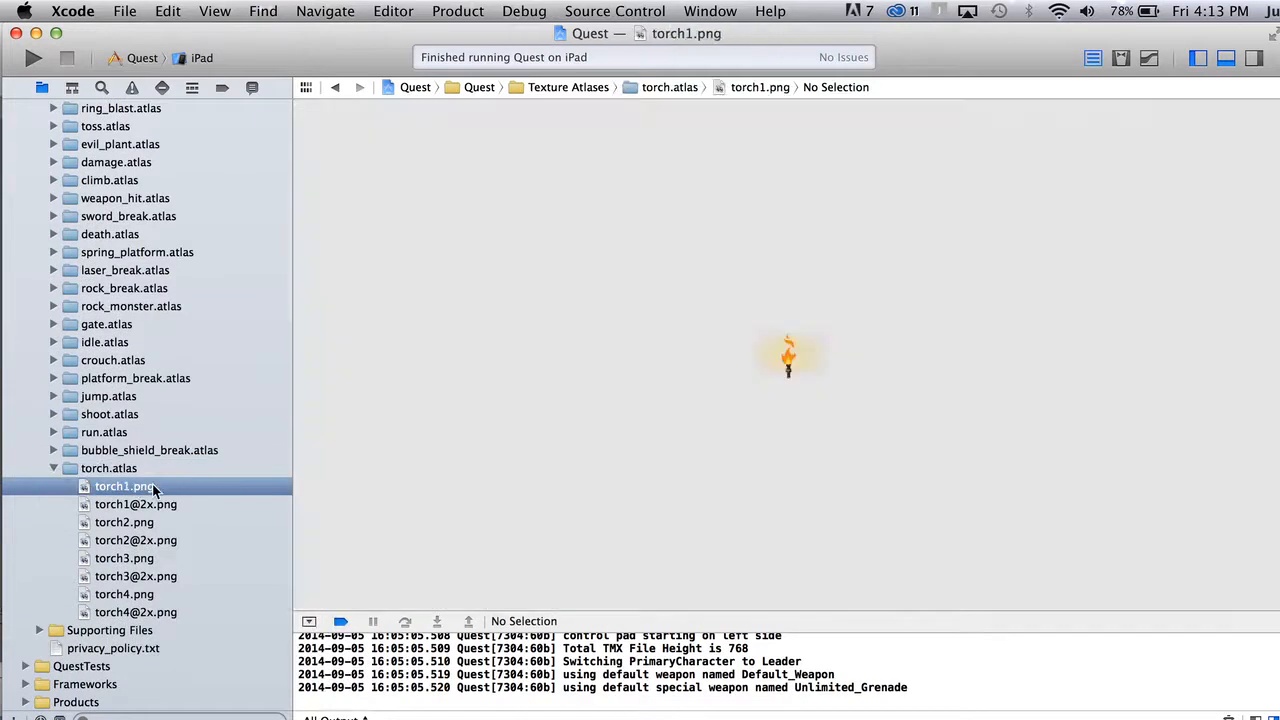
{"action": "left_click", "coordinate": [128, 505]}
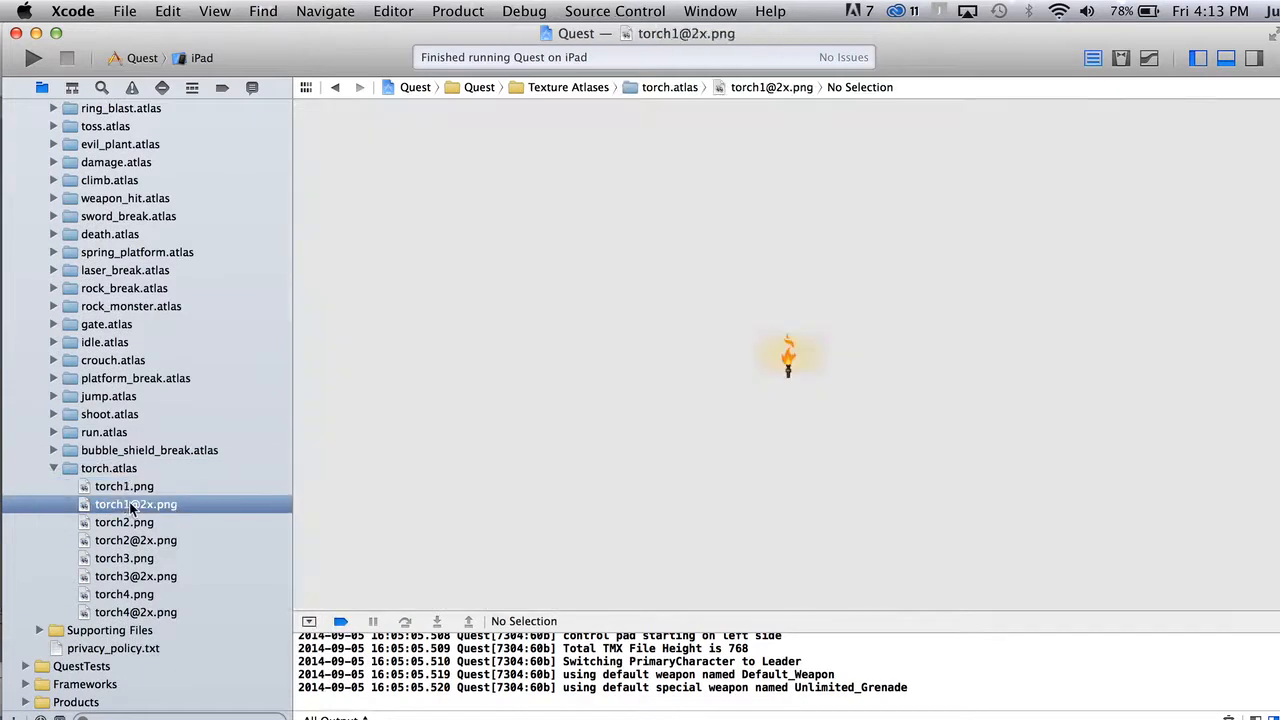
{"action": "left_click", "coordinate": [125, 523]}
{"action": "left_click", "coordinate": [122, 540]}
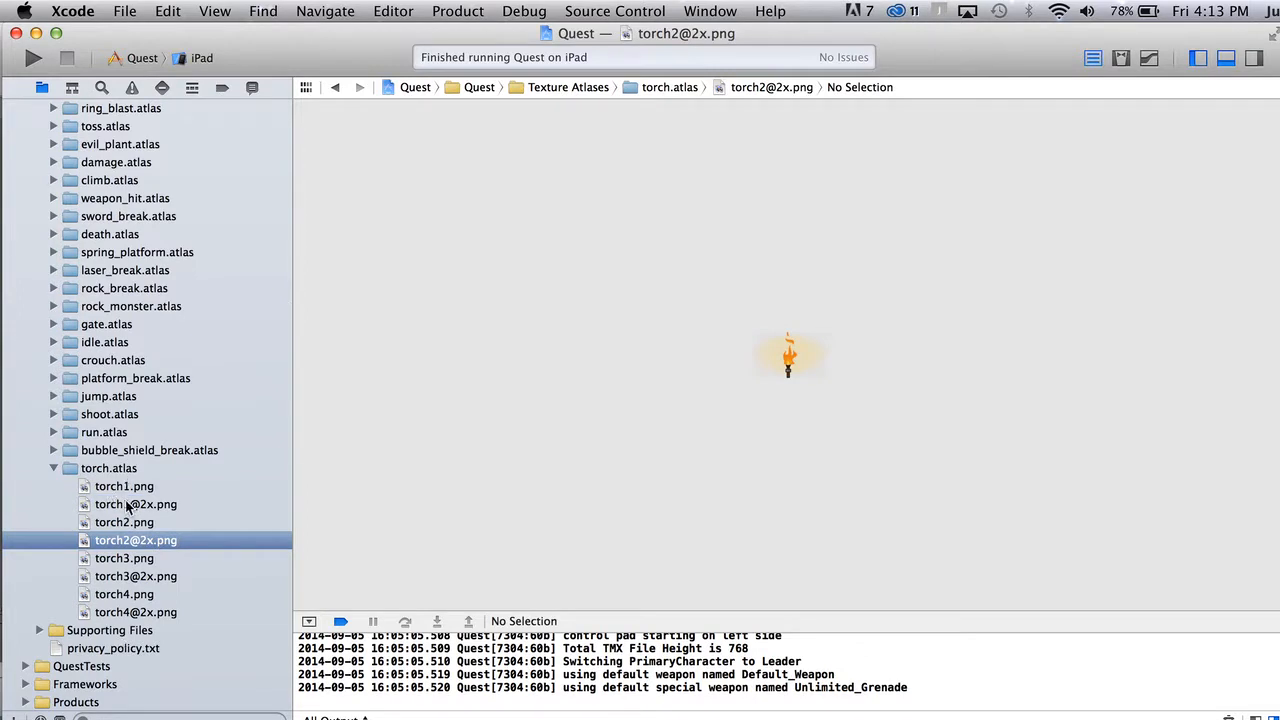
Return to Common_Properties.plist and review the Torch animation's FrameOrder entries and AtlasFile property.
{"action": "scroll", "coordinate": [128, 506], "scroll_direction": "up", "scroll_amount": 10}
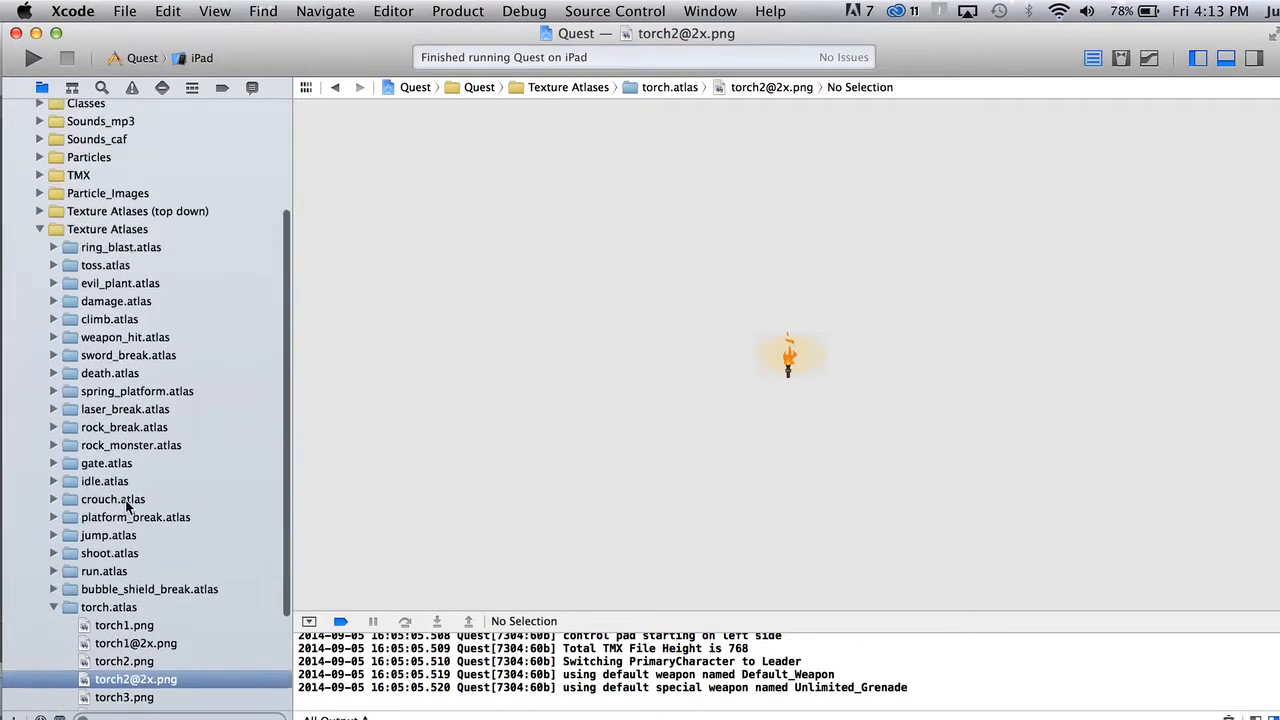
{"action": "left_click", "coordinate": [105, 157]}
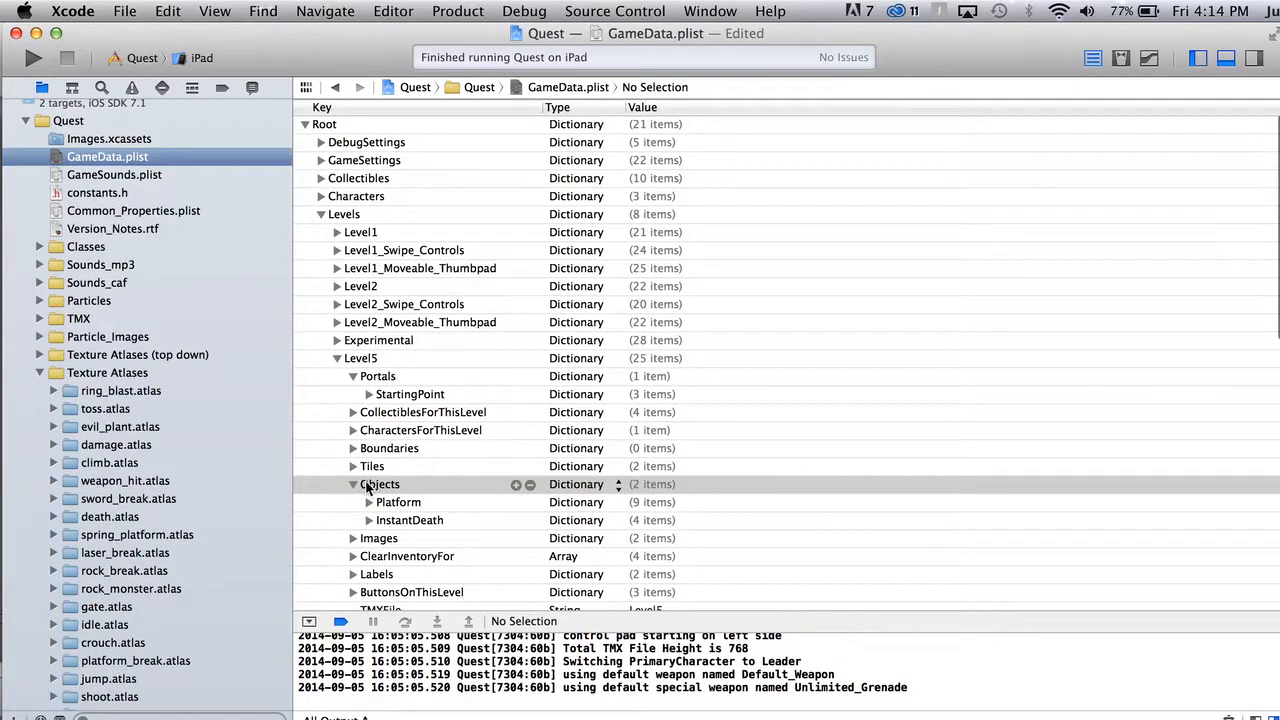
{"action": "left_click", "coordinate": [141, 212]}
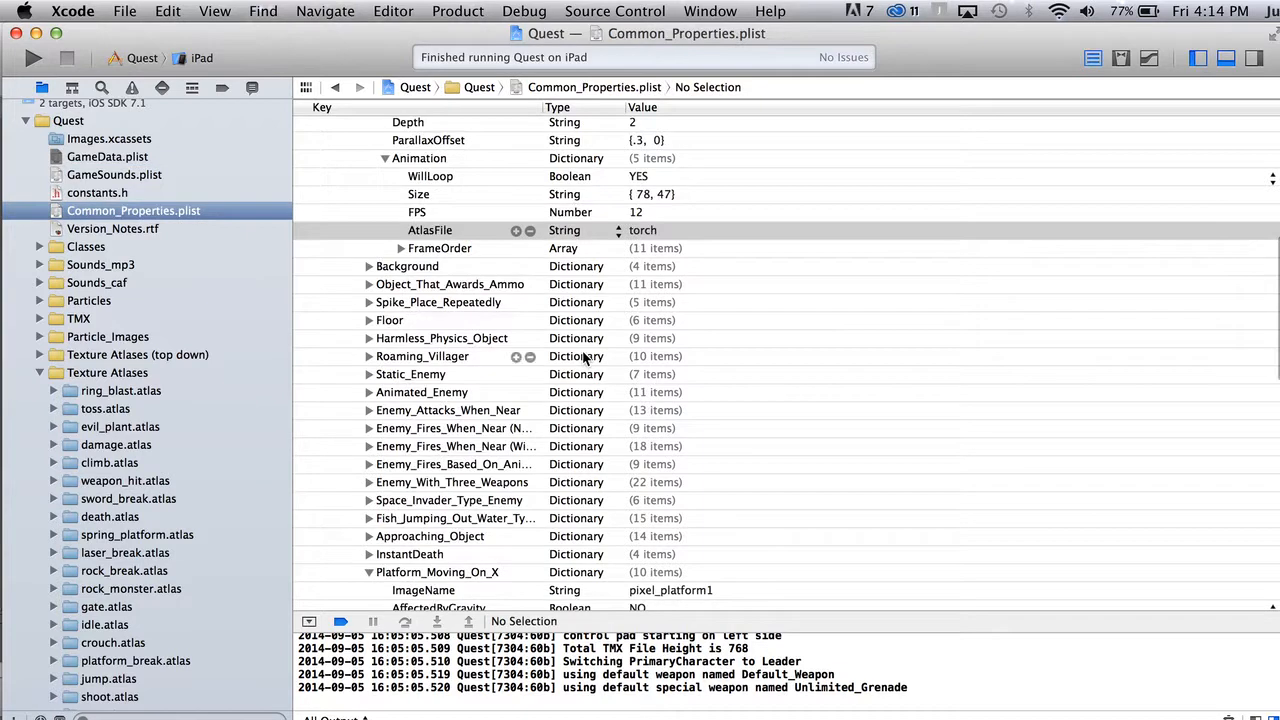
{"action": "left_click", "coordinate": [400, 248]}
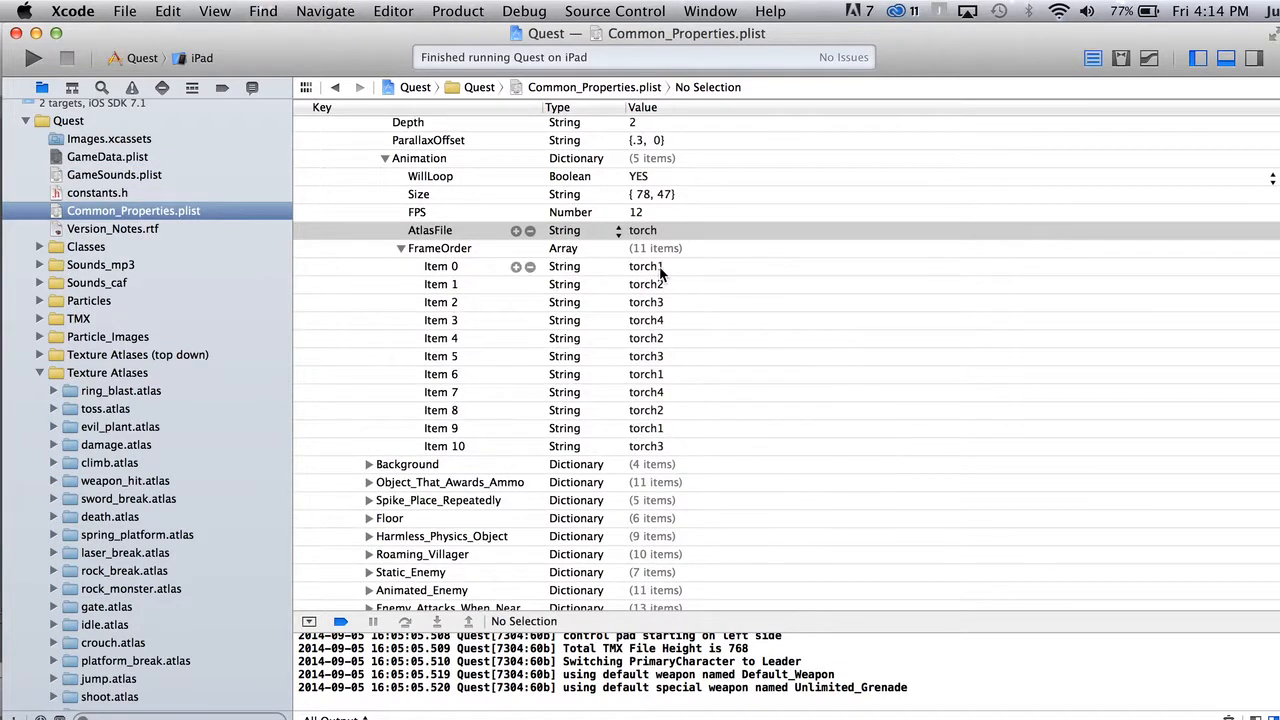
{"action": "scroll", "coordinate": [662, 392], "scroll_direction": "up", "scroll_amount": 3}
{"action": "left_click", "coordinate": [580, 336]}
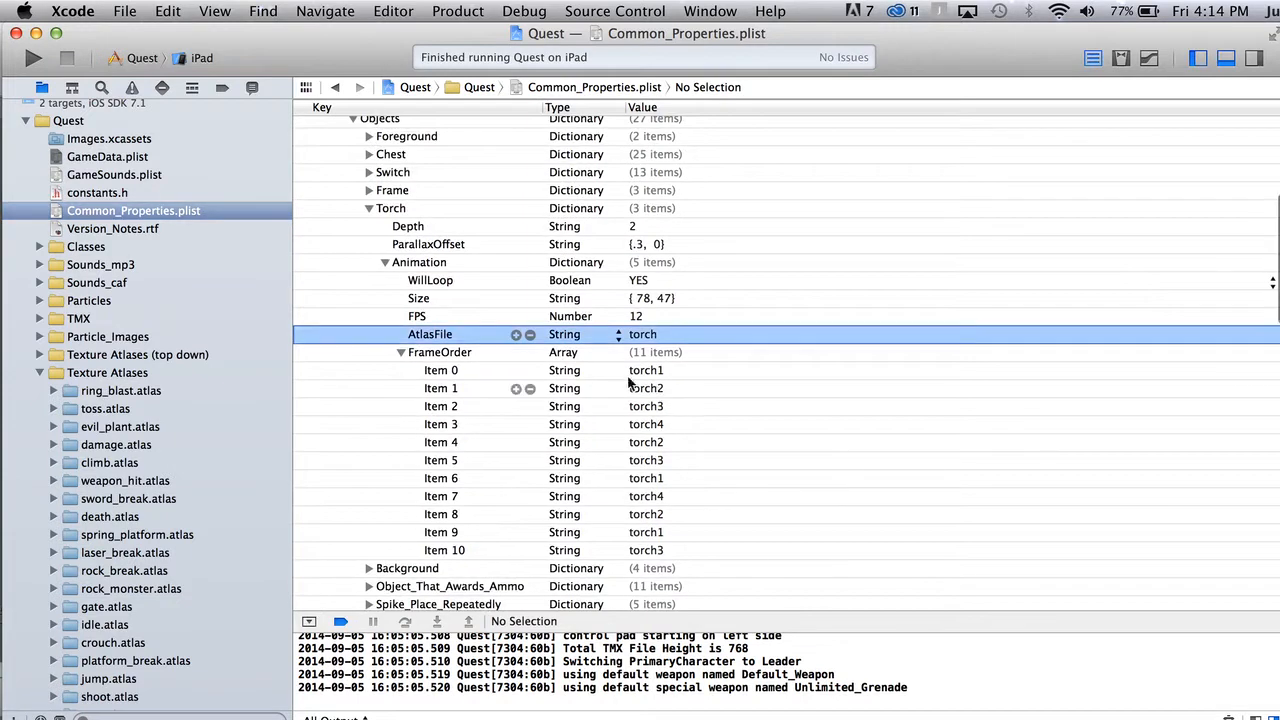
Collapse the Torch's Animation dictionary and review its Depth and ParallaxOffset properties.
{"action": "left_click", "coordinate": [385, 261]}
{"action": "left_click", "coordinate": [408, 227]}
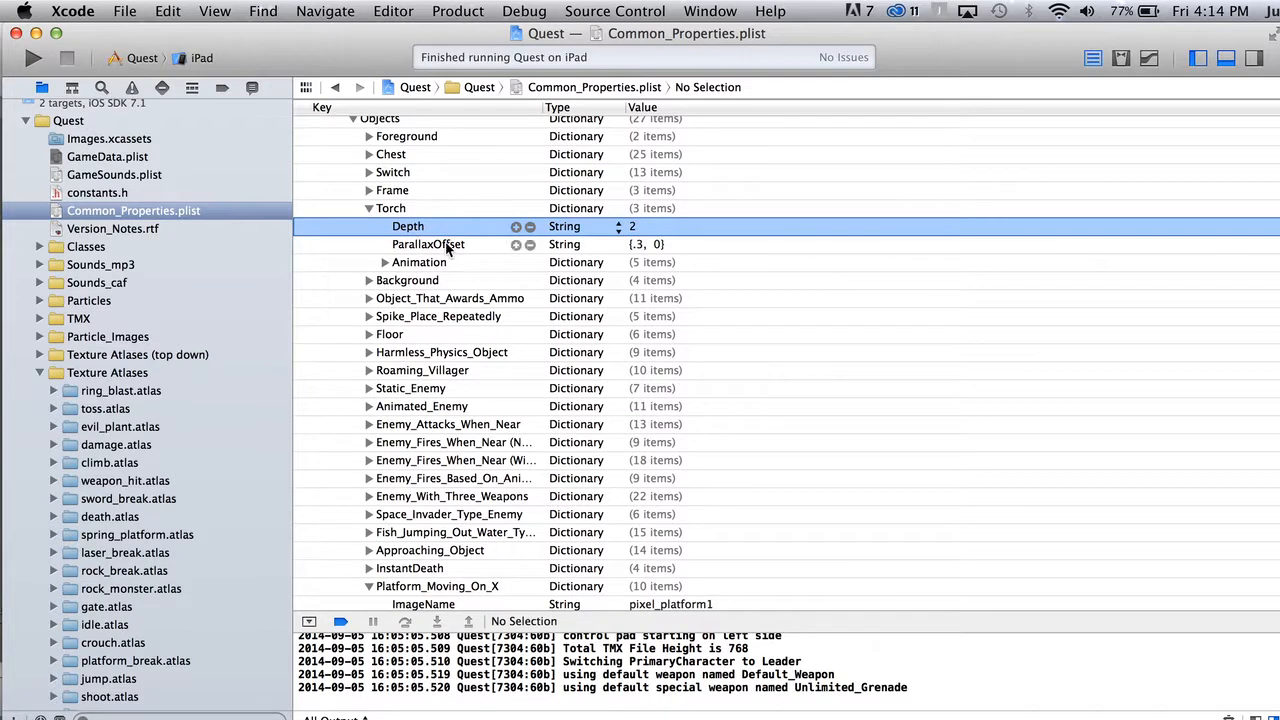
{"action": "left_click", "coordinate": [447, 247]}
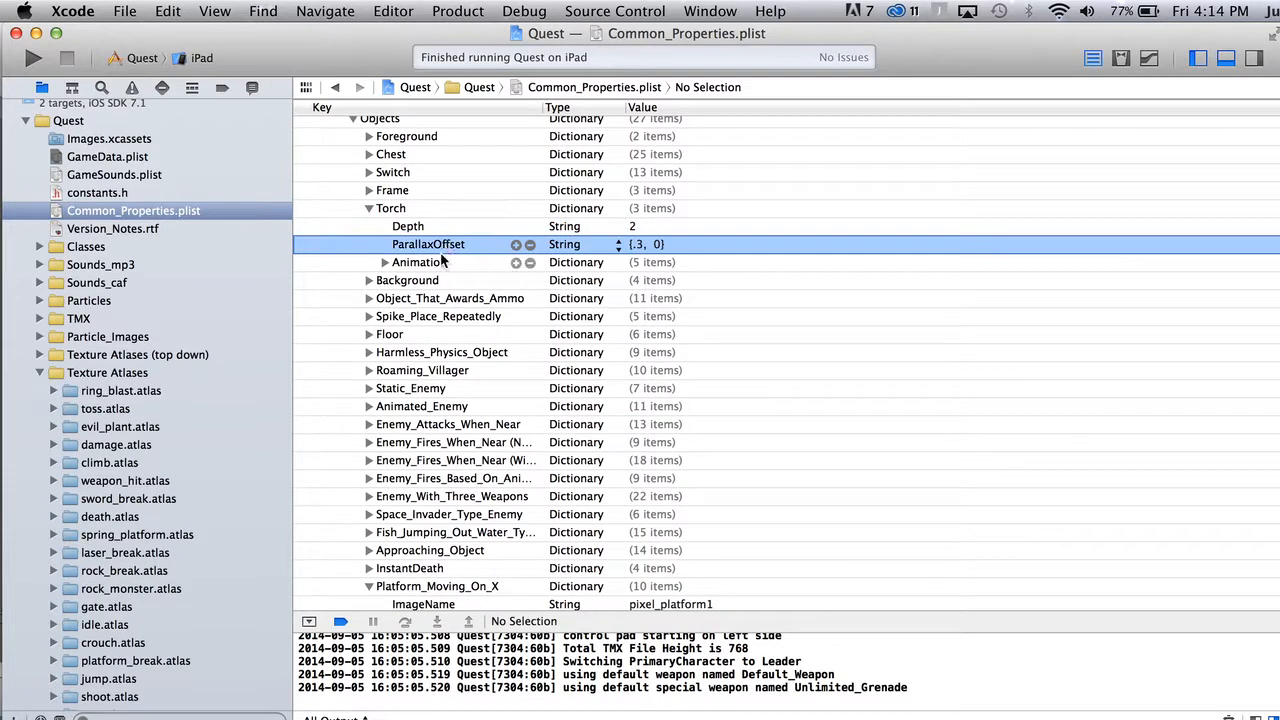
Copy the Torch dictionary from Common_Properties.plist into Level5's Objects dictionary in GameData.plist, after InstantDeath.
{"action": "left_click", "coordinate": [400, 208]}
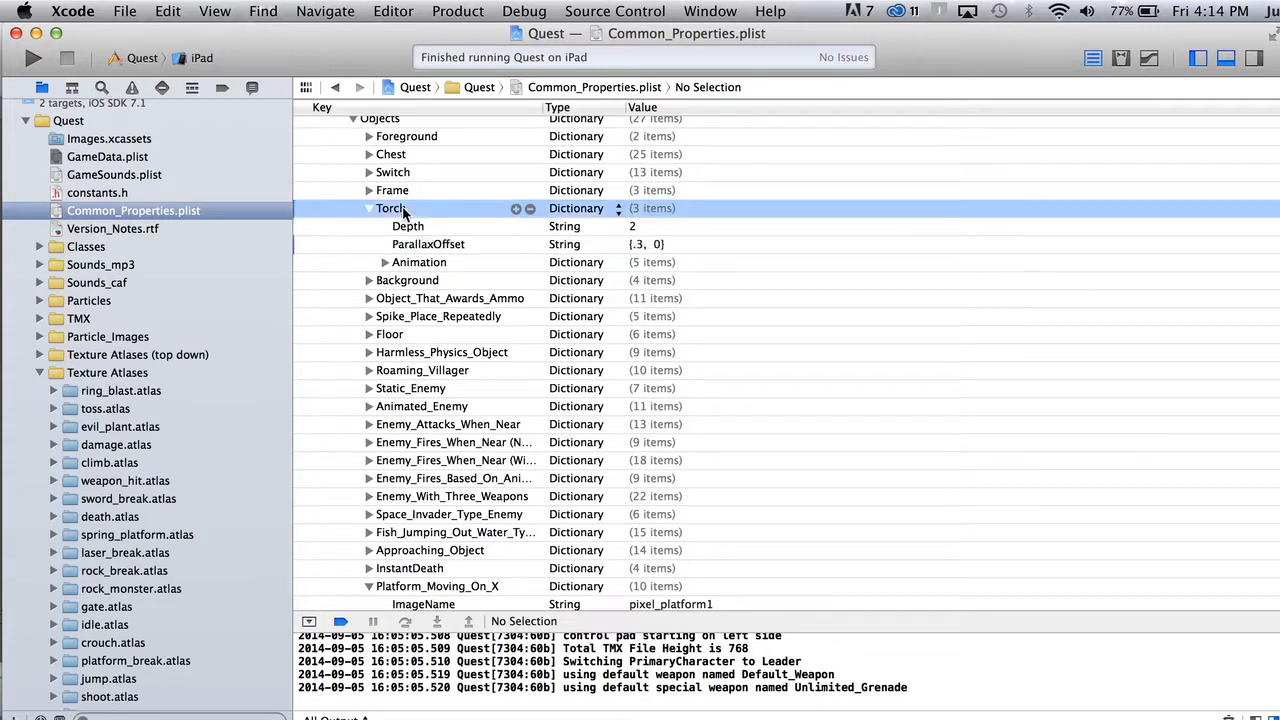
{"action": "left_click", "coordinate": [126, 158]}
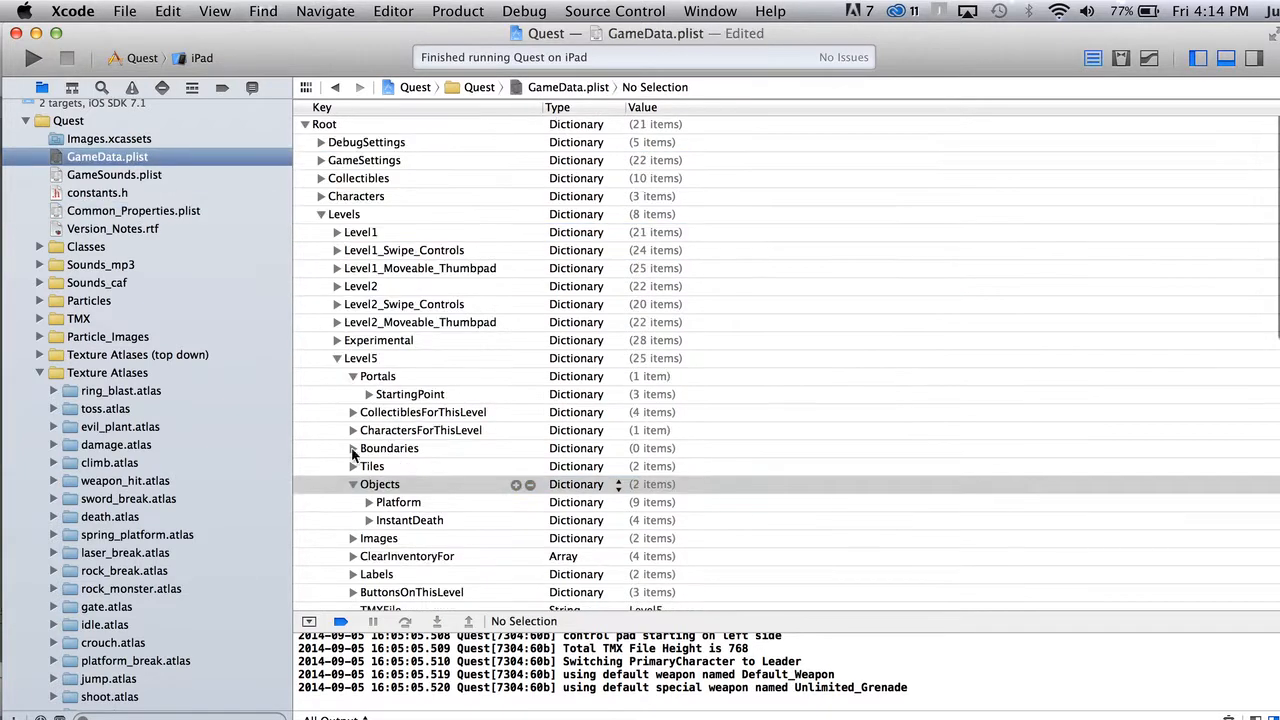
{"action": "left_click", "coordinate": [395, 522]}
{"action": "key", "text": "super+v"}
{"action": "scroll", "coordinate": [575, 530], "scroll_direction": "down", "scroll_amount": 4}
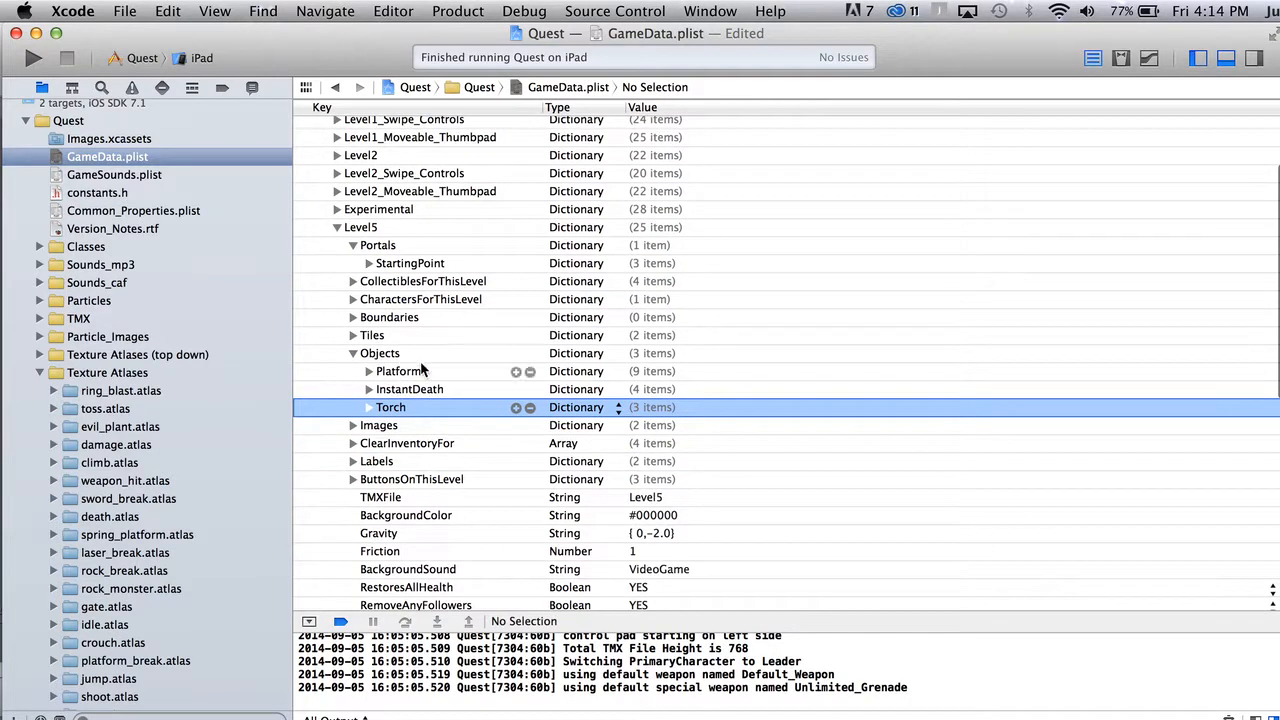
Save GameData.plist, run Quest in the iOS Simulator and start the soldier's Control Pad & Joystick game.
{"action": "key", "text": "super+s"}
{"action": "left_click", "coordinate": [47, 58]}
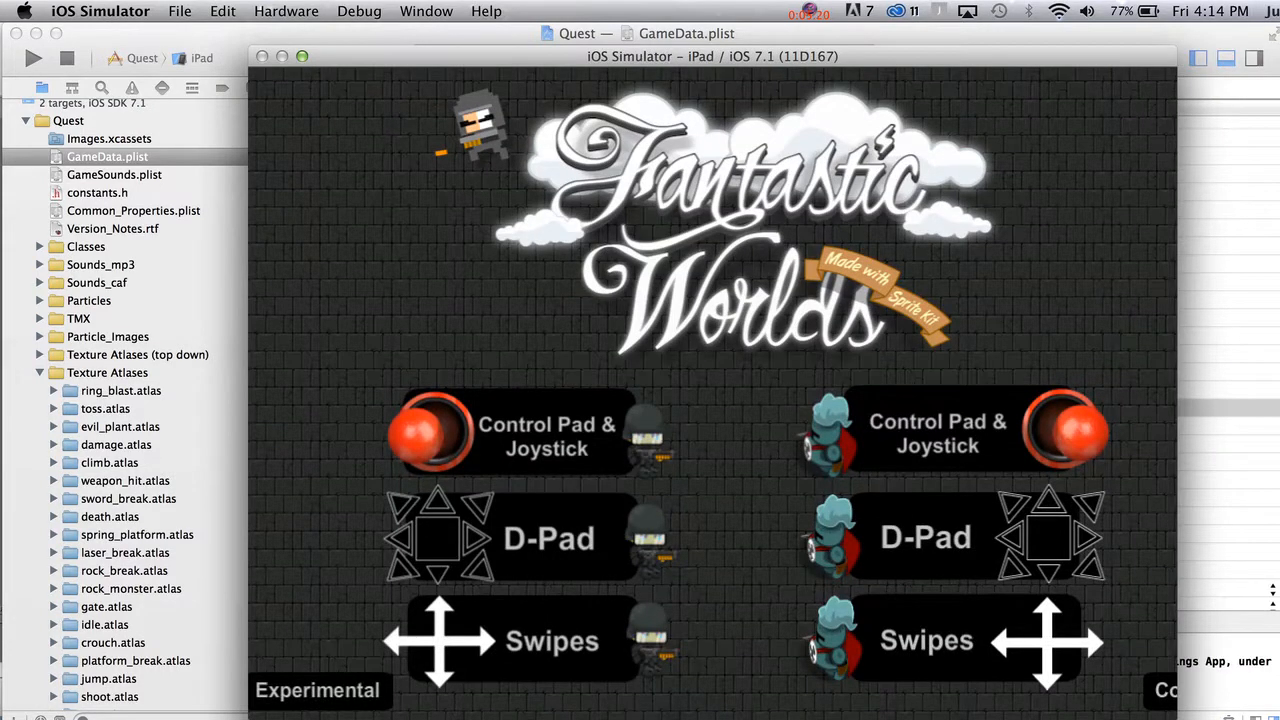
{"action": "left_click", "coordinate": [489, 439]}
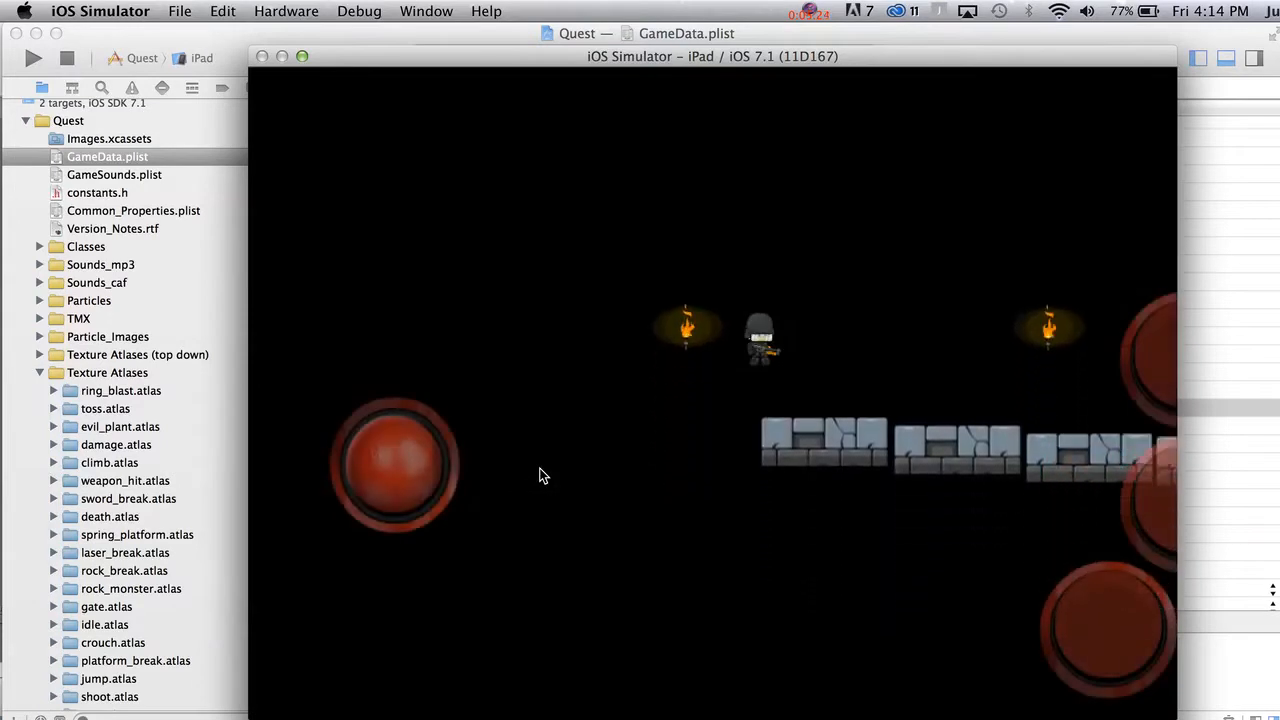
Walk the soldier back and forth along the platforms to examine the animated torches and their parallax movement.
{"action": "key", "text": "XF86AudioRaiseVolume"}
{"action": "left_click_drag", "start_coordinate": [434, 477], "coordinate": [523, 477]}
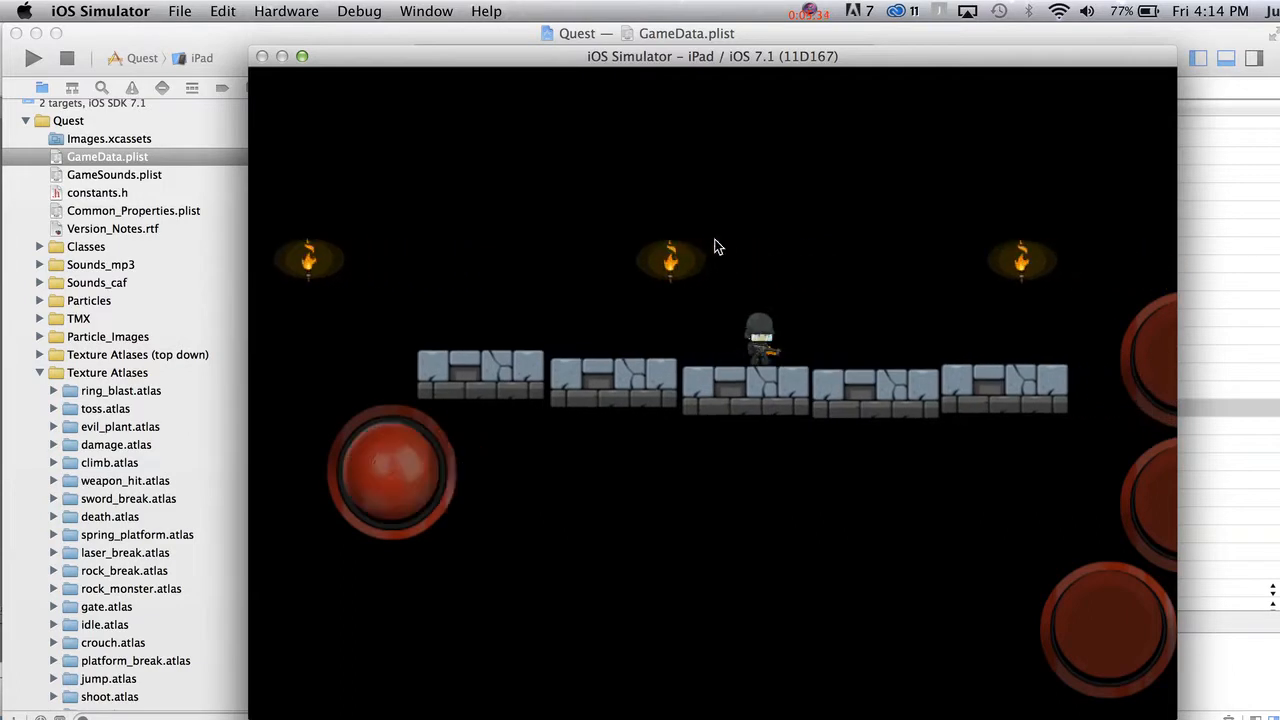
{"action": "left_click_drag", "start_coordinate": [460, 447], "coordinate": [531, 466]}
{"action": "left_click_drag", "start_coordinate": [430, 471], "coordinate": [352, 458]}
{"action": "left_click_drag", "start_coordinate": [457, 505], "coordinate": [668, 503]}
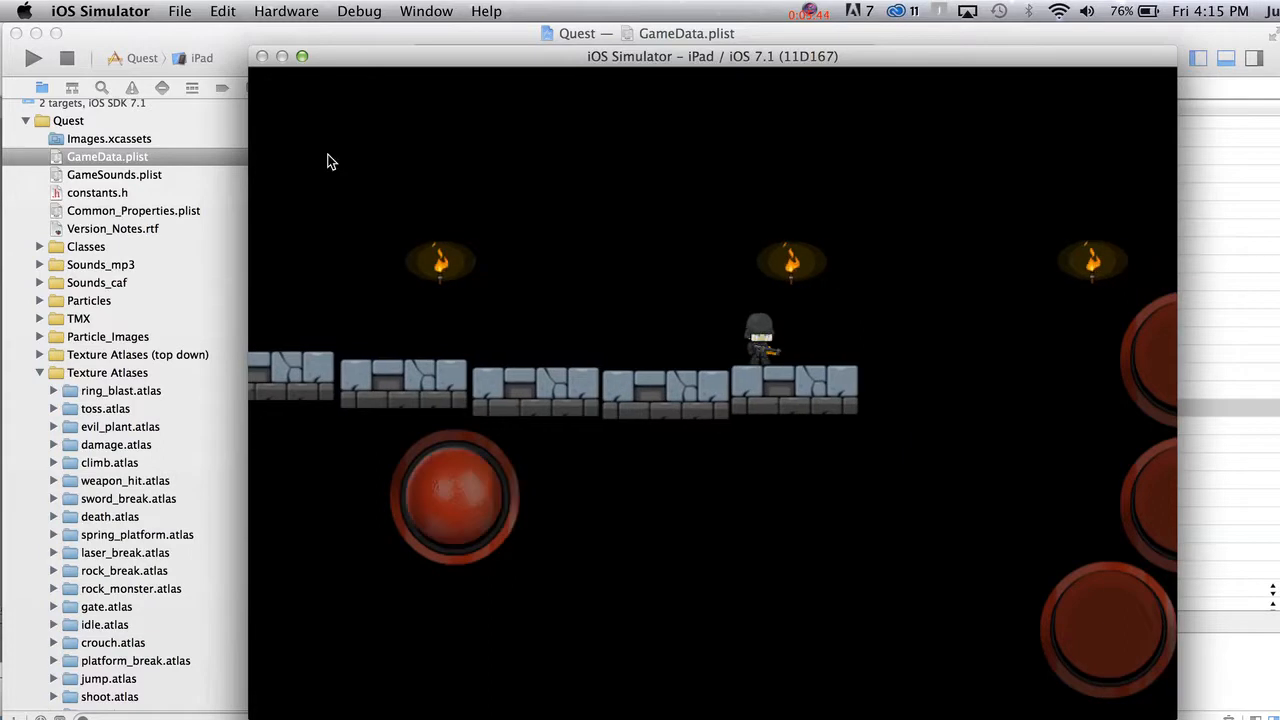
Switch back to Xcode, expand Level5's Torch object and review its ParallaxOffset and Depth values.
{"action": "left_click", "coordinate": [245, 37]}
{"action": "left_click", "coordinate": [369, 407]}
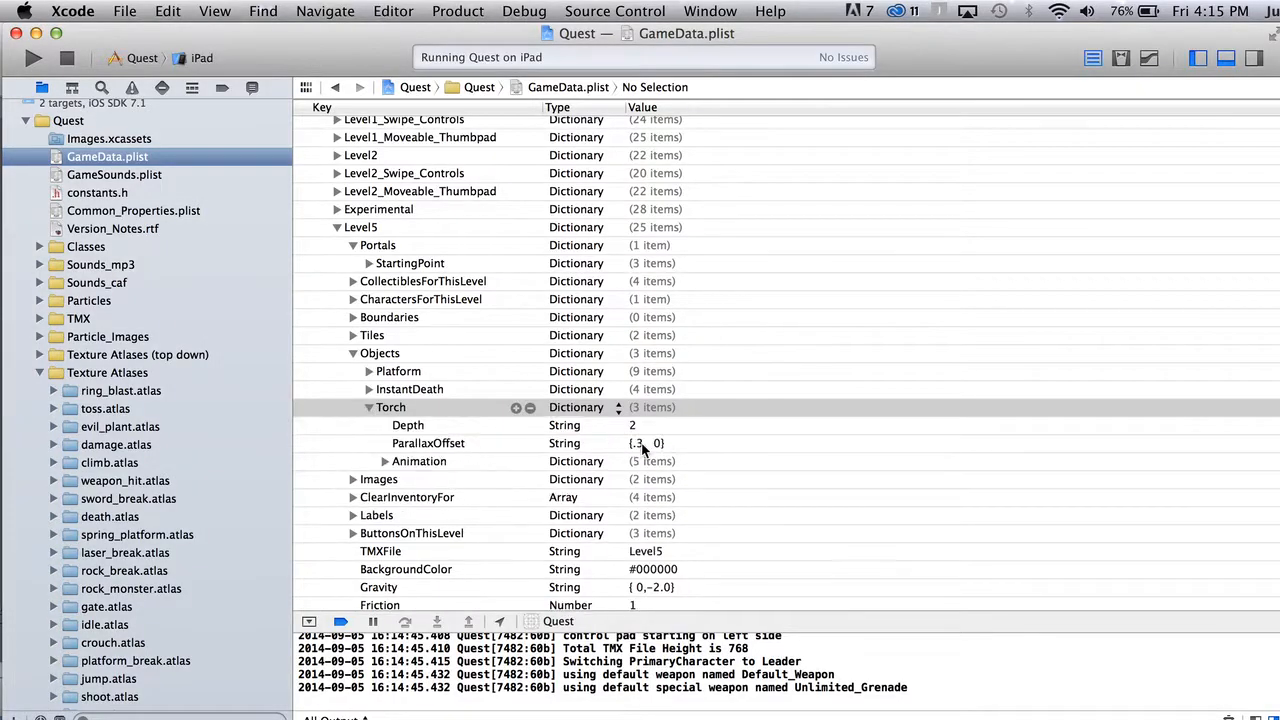
{"action": "left_click", "coordinate": [642, 448]}
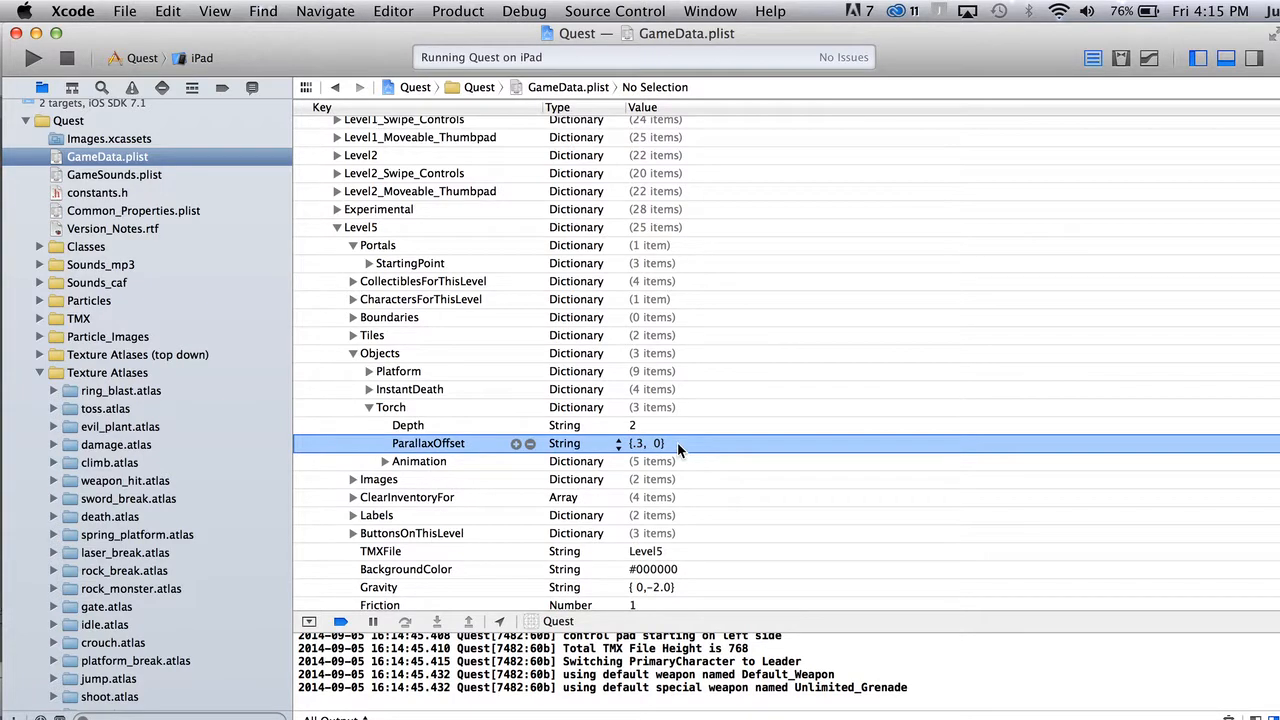
{"action": "left_click", "coordinate": [642, 448]}
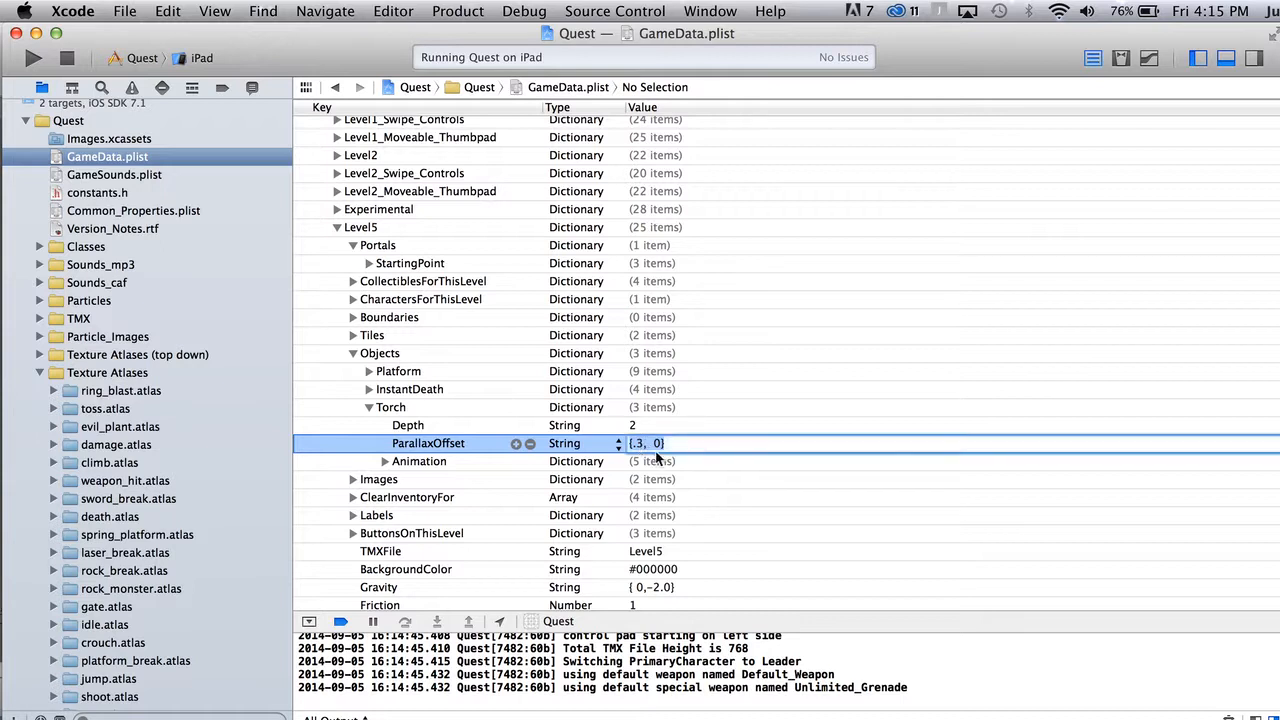
{"action": "left_click", "coordinate": [708, 443]}
{"action": "left_click", "coordinate": [671, 428]}
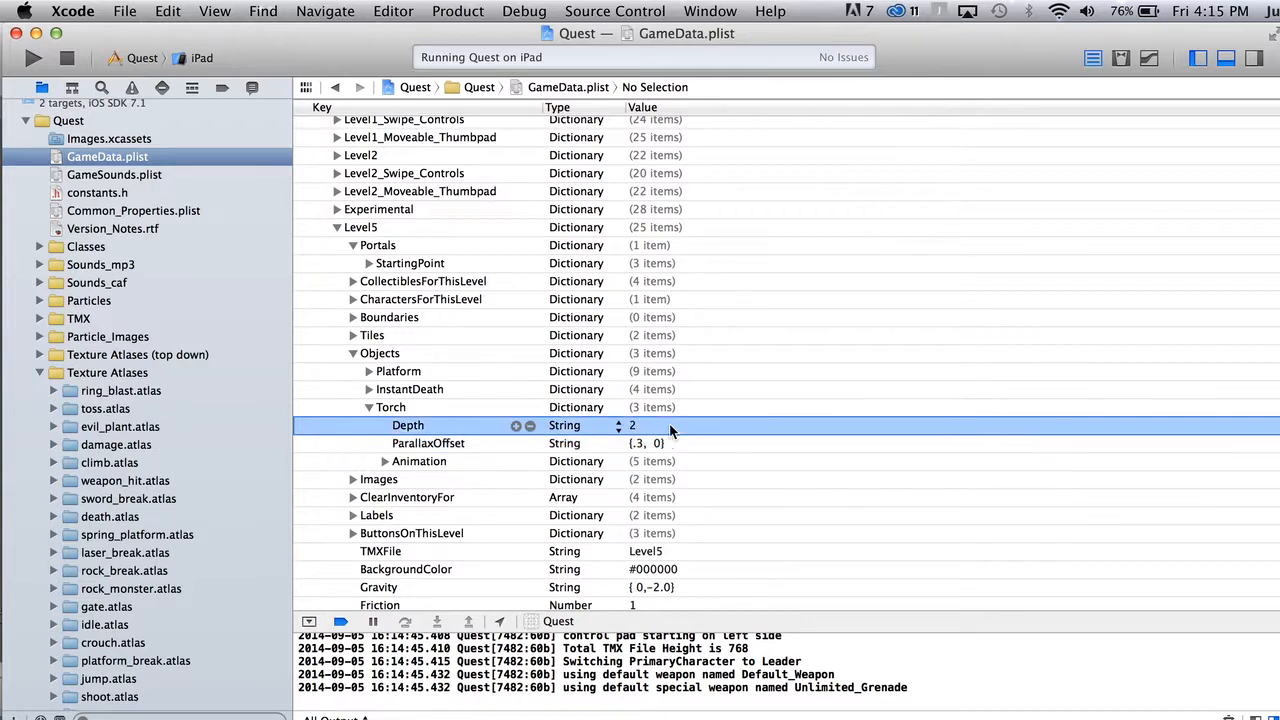
Inspect the two numbers in the Torch's ParallaxOffset and compare them with the horizontal torch movement in the running game.
{"action": "left_click", "coordinate": [637, 447]}
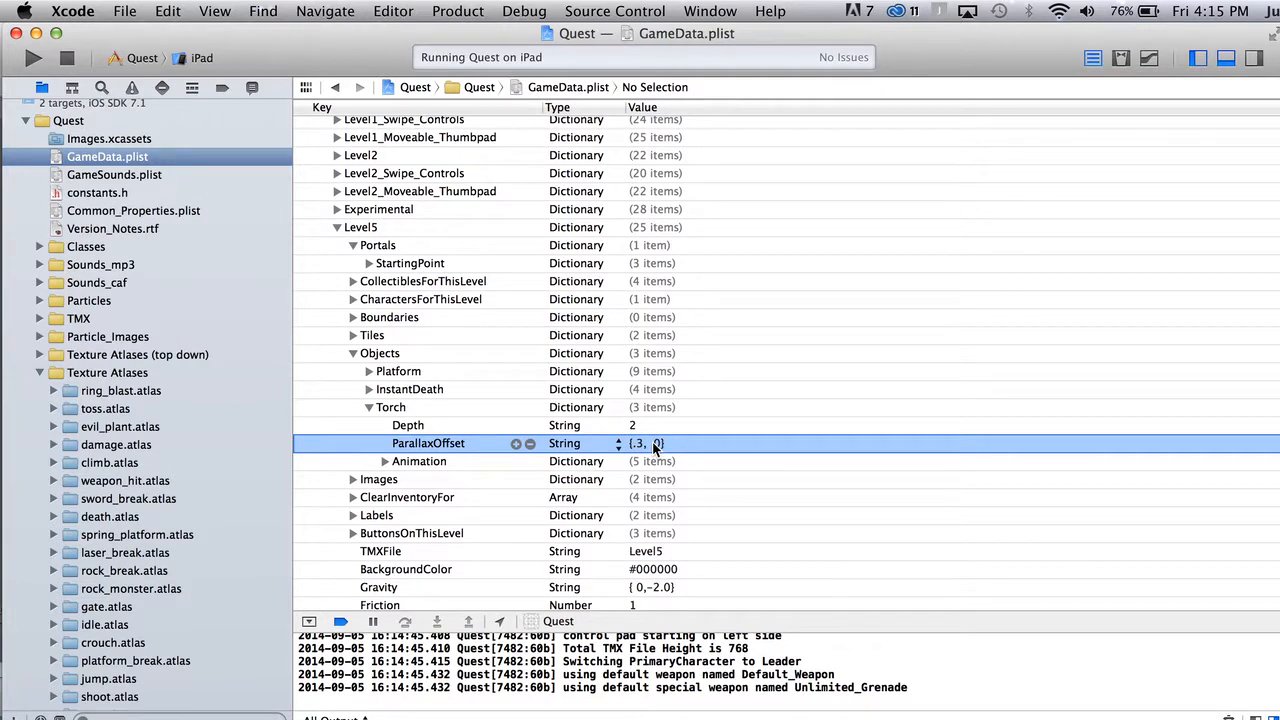
{"action": "left_click", "coordinate": [647, 445]}
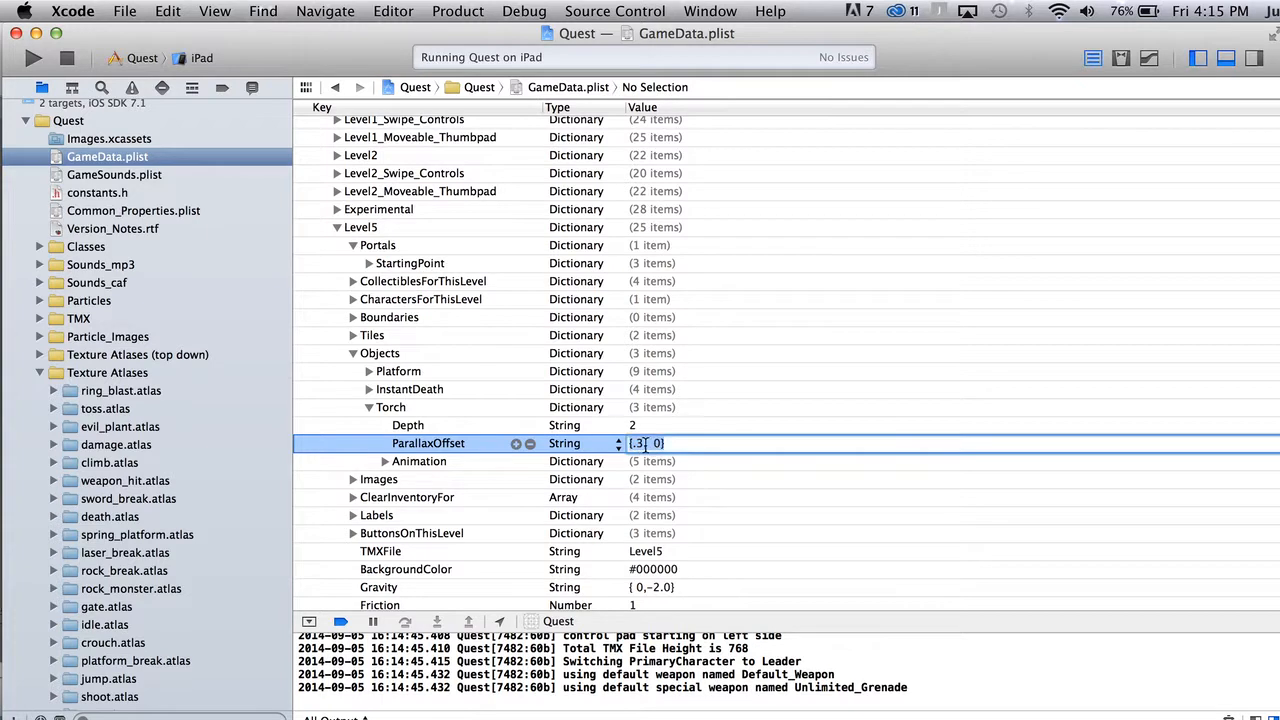
{"action": "key", "text": "Left"}
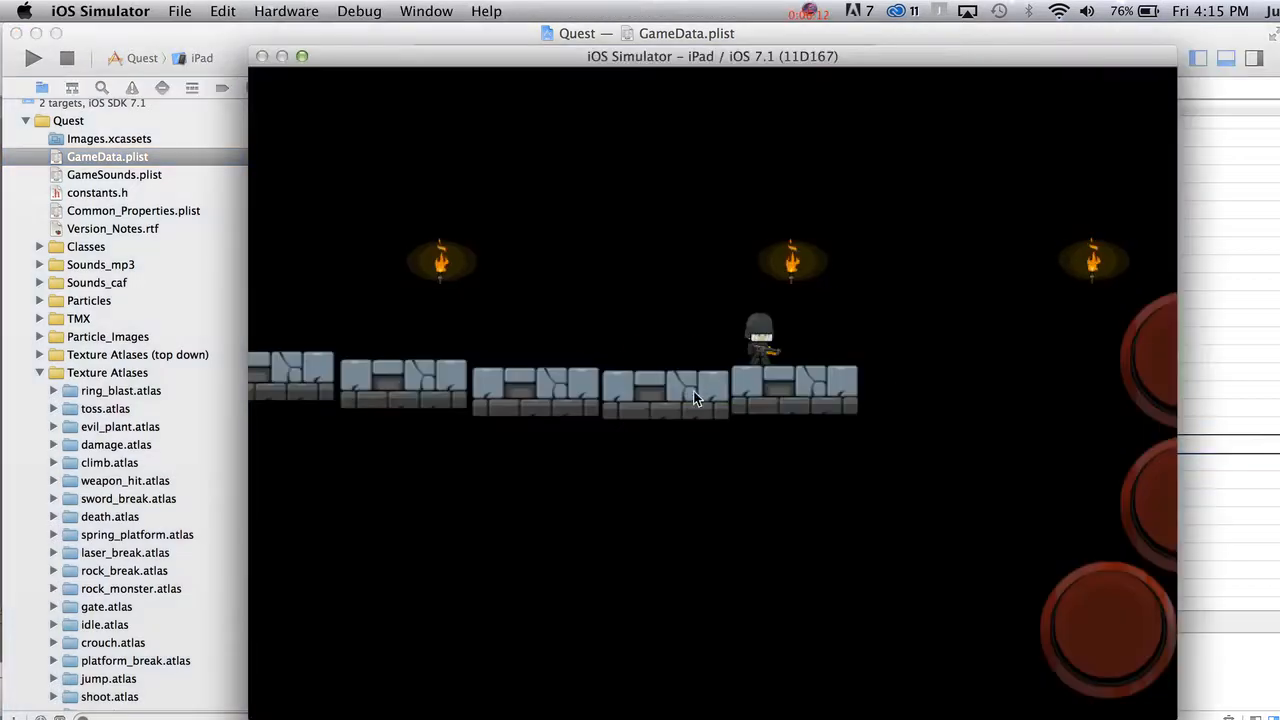
{"action": "left_click_drag", "start_coordinate": [668, 396], "coordinate": [572, 408]}
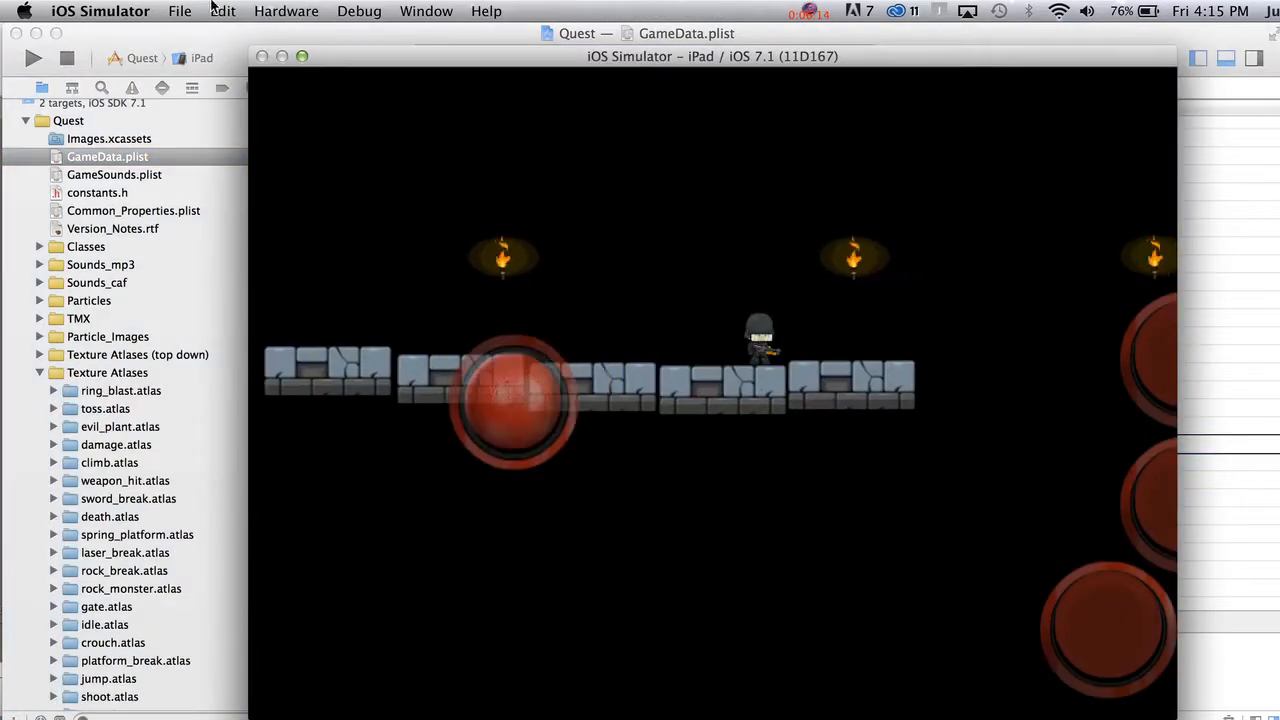
{"action": "left_click", "coordinate": [194, 35]}
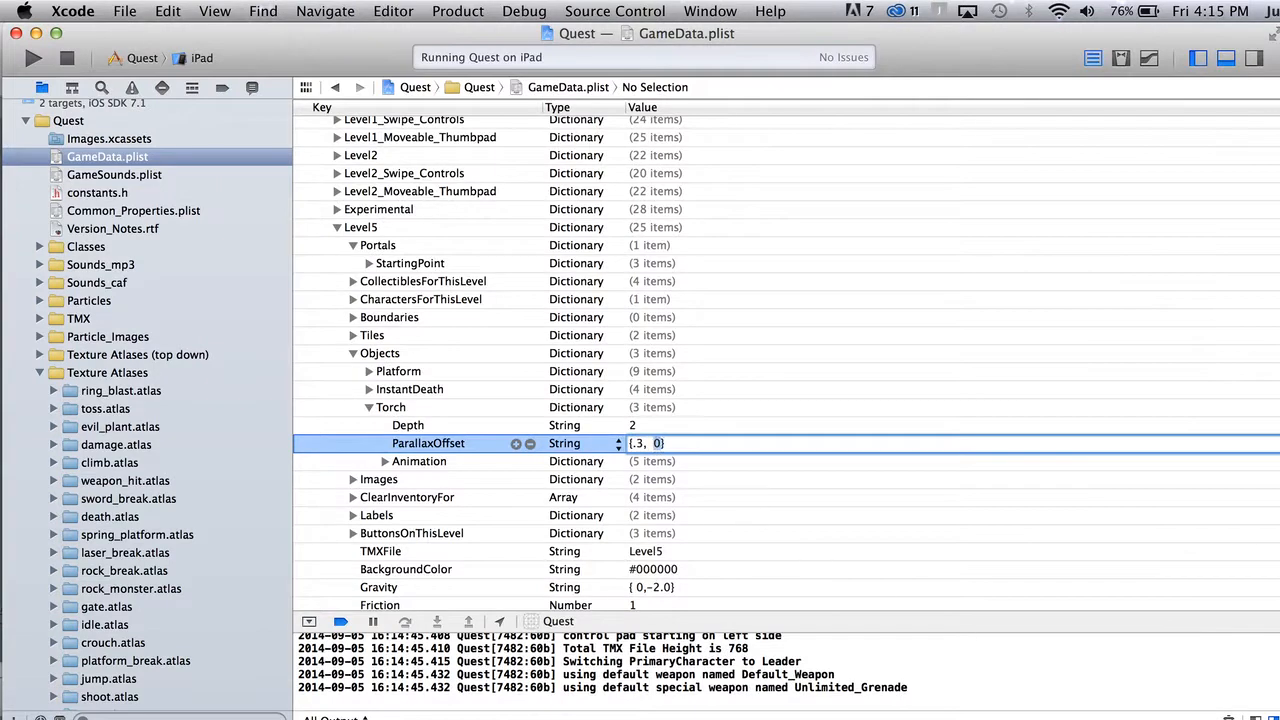
Switch to the iOS Simulator and make the soldier jump repeatedly to examine how the torches move vertically.
{"action": "key", "text": "super+Tab"}
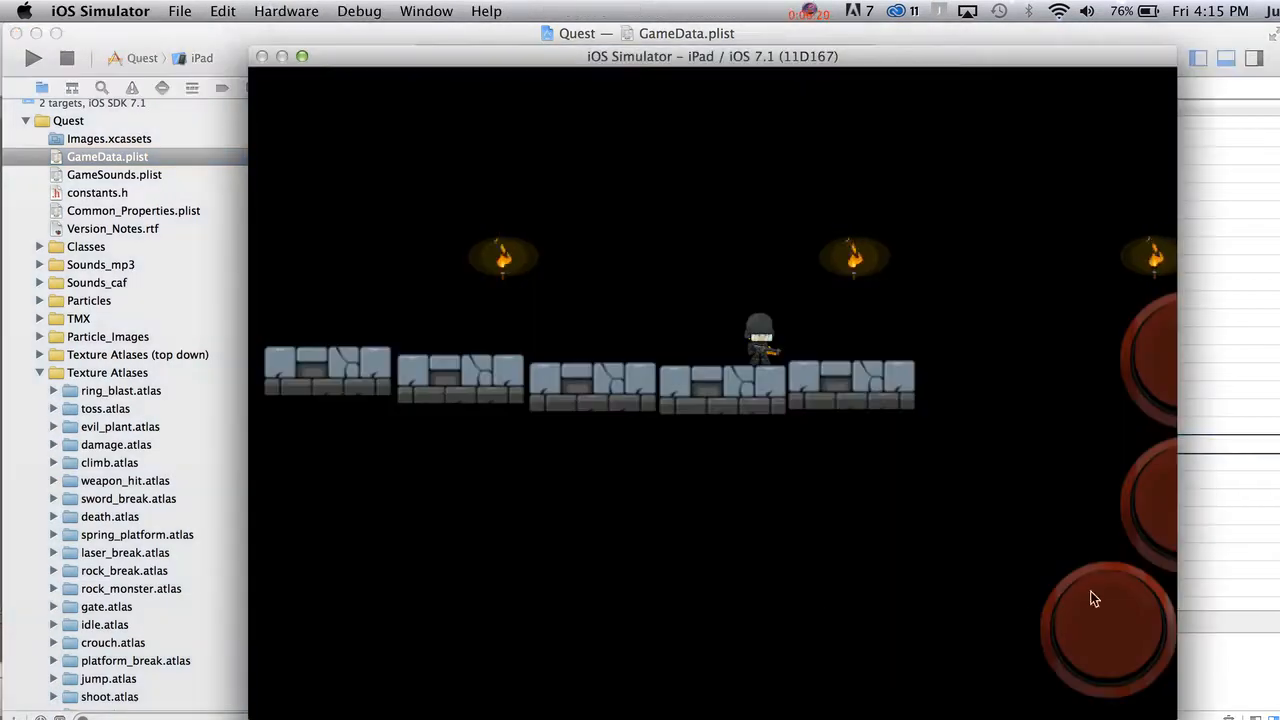
{"action": "left_click", "coordinate": [1152, 545]}
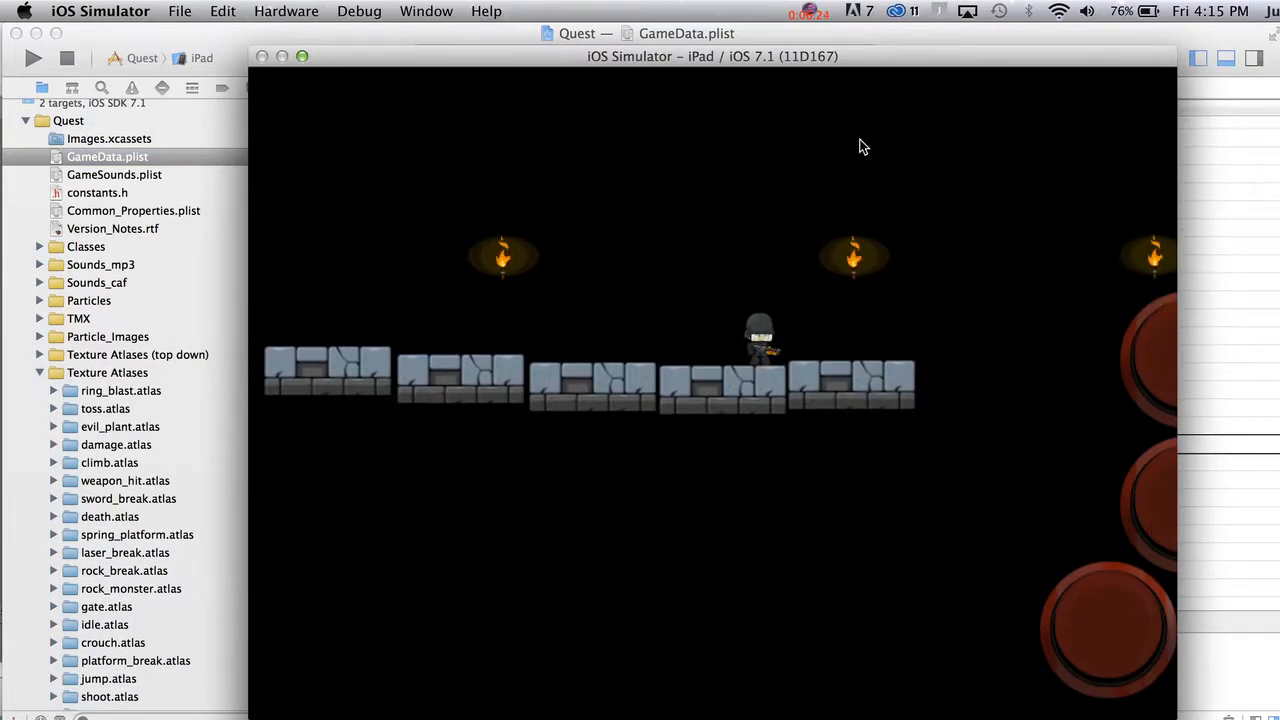
{"action": "left_click", "coordinate": [1105, 573]}
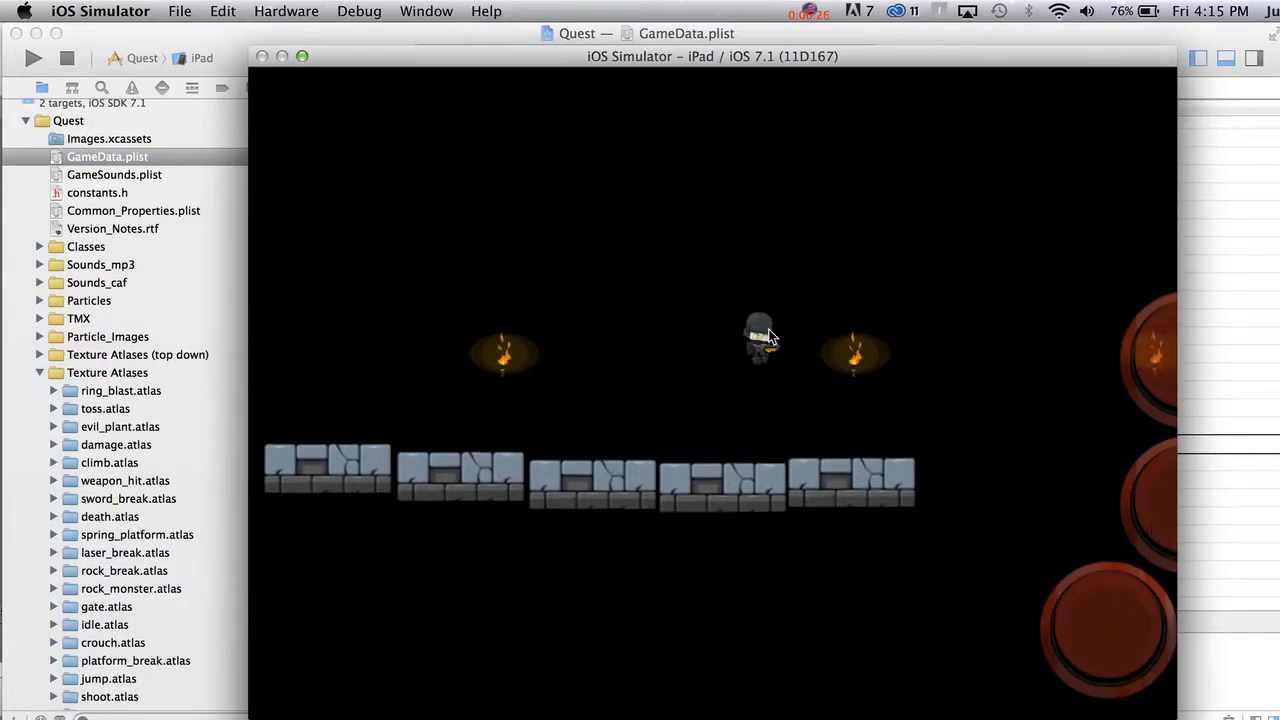
{"action": "left_click", "coordinate": [1116, 666]}
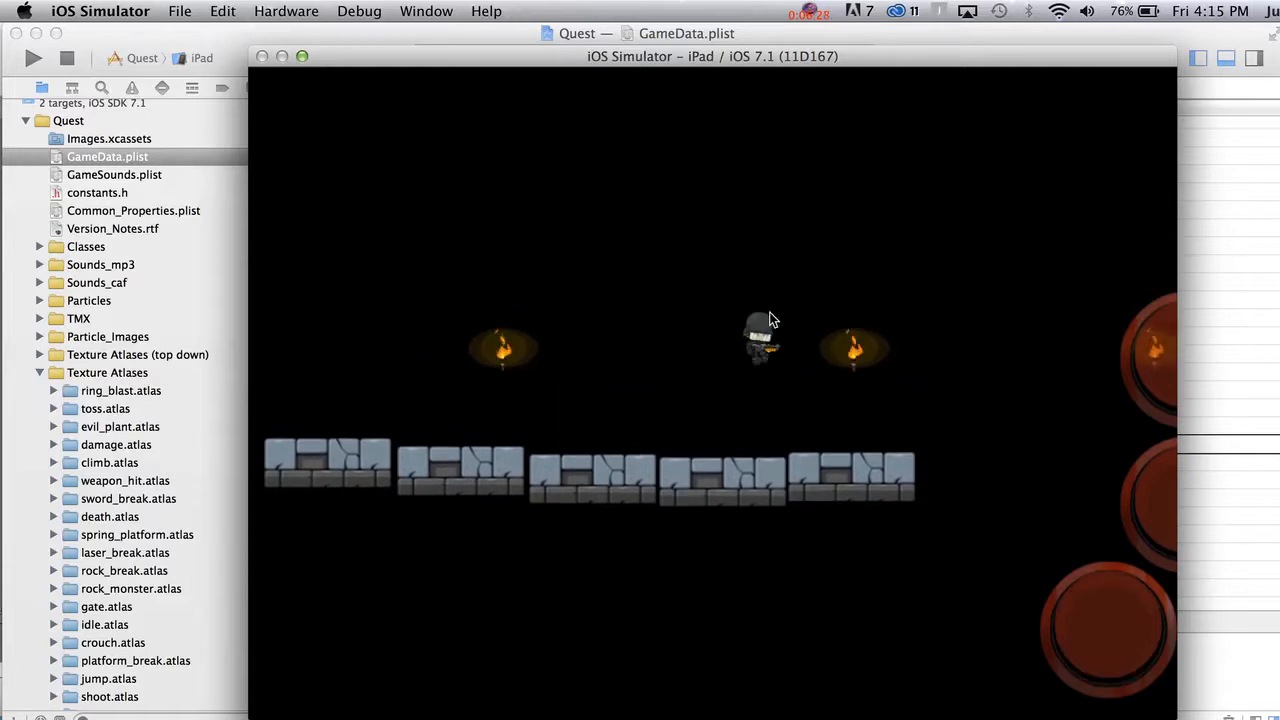
{"action": "left_click", "coordinate": [1133, 678]}
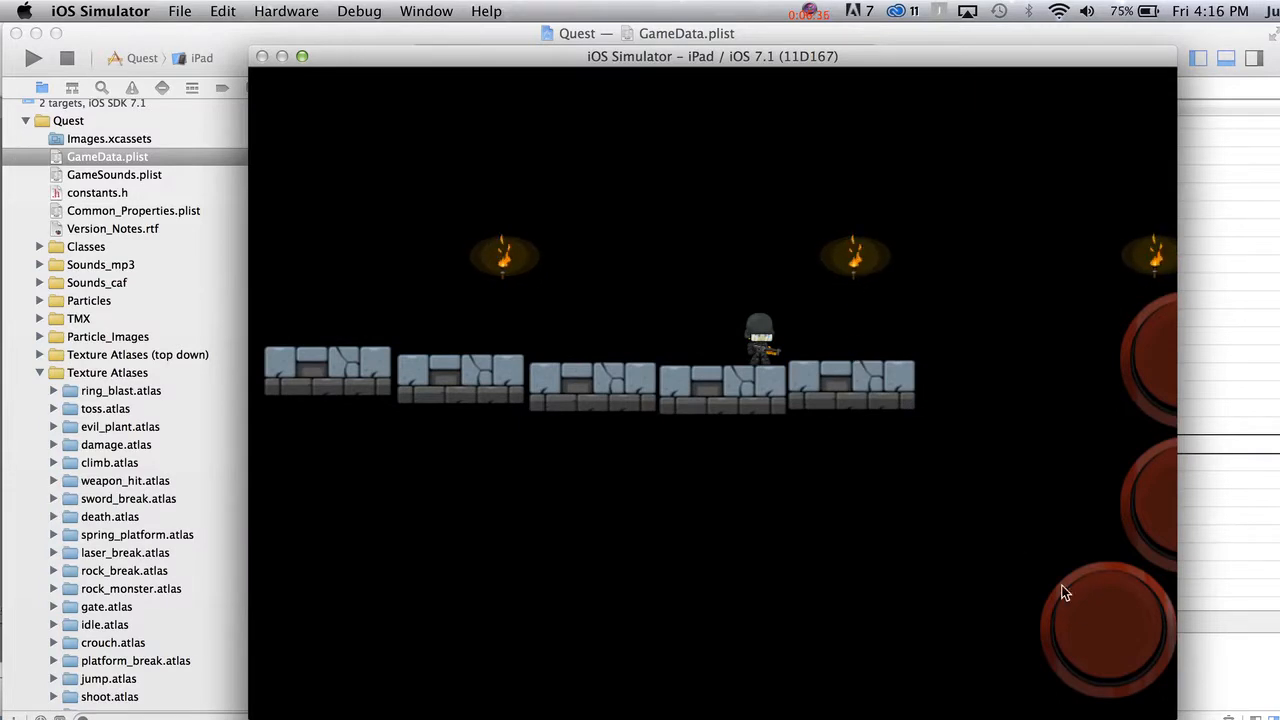
{"action": "left_click", "coordinate": [1088, 612]}
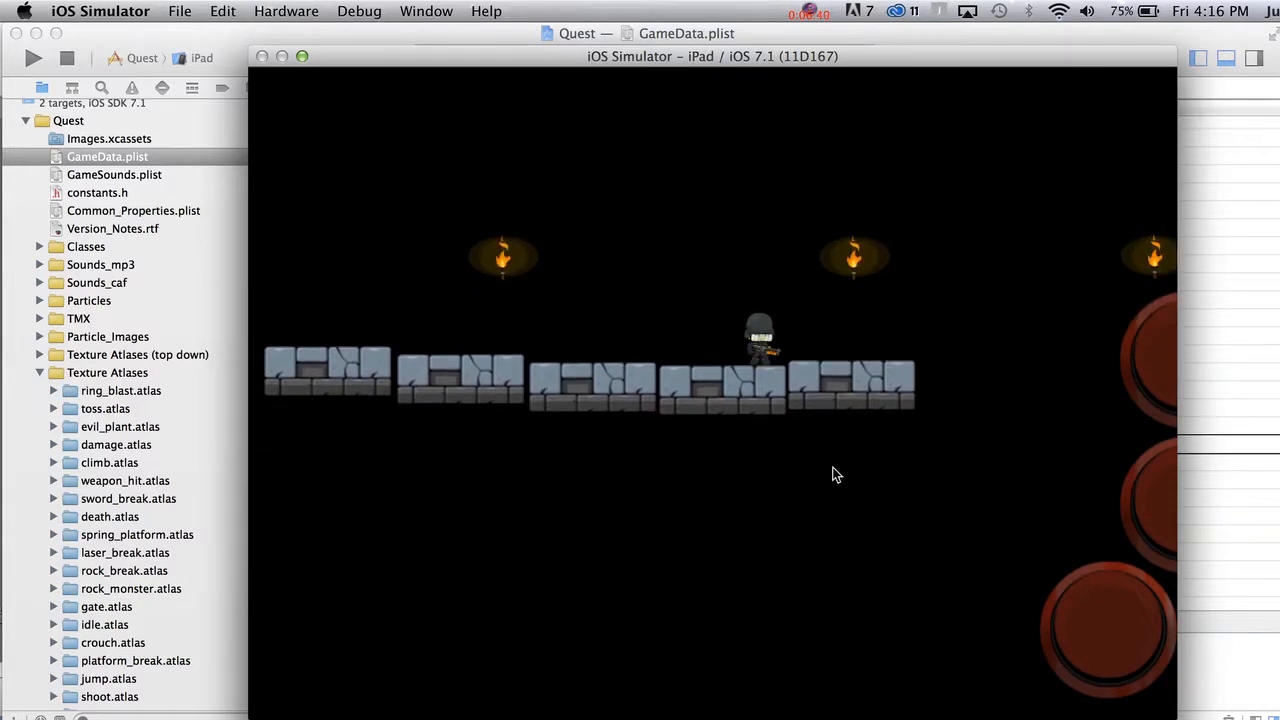
Walk the soldier along the platforms once more, quit the iOS Simulator and review the Torch's Depth property in Xcode.
{"action": "left_click_drag", "start_coordinate": [727, 512], "coordinate": [677, 540]}
{"action": "left_click_drag", "start_coordinate": [529, 557], "coordinate": [616, 560]}
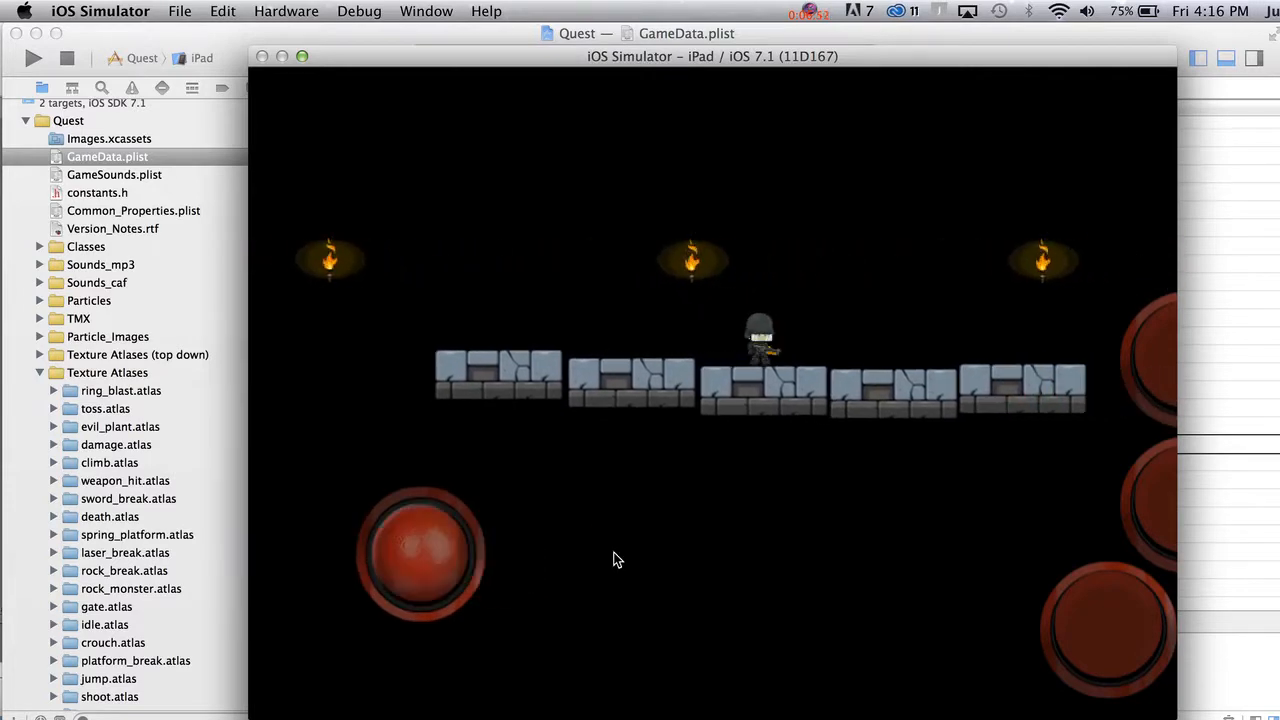
{"action": "key", "text": "super+q"}
{"action": "left_click", "coordinate": [439, 428]}
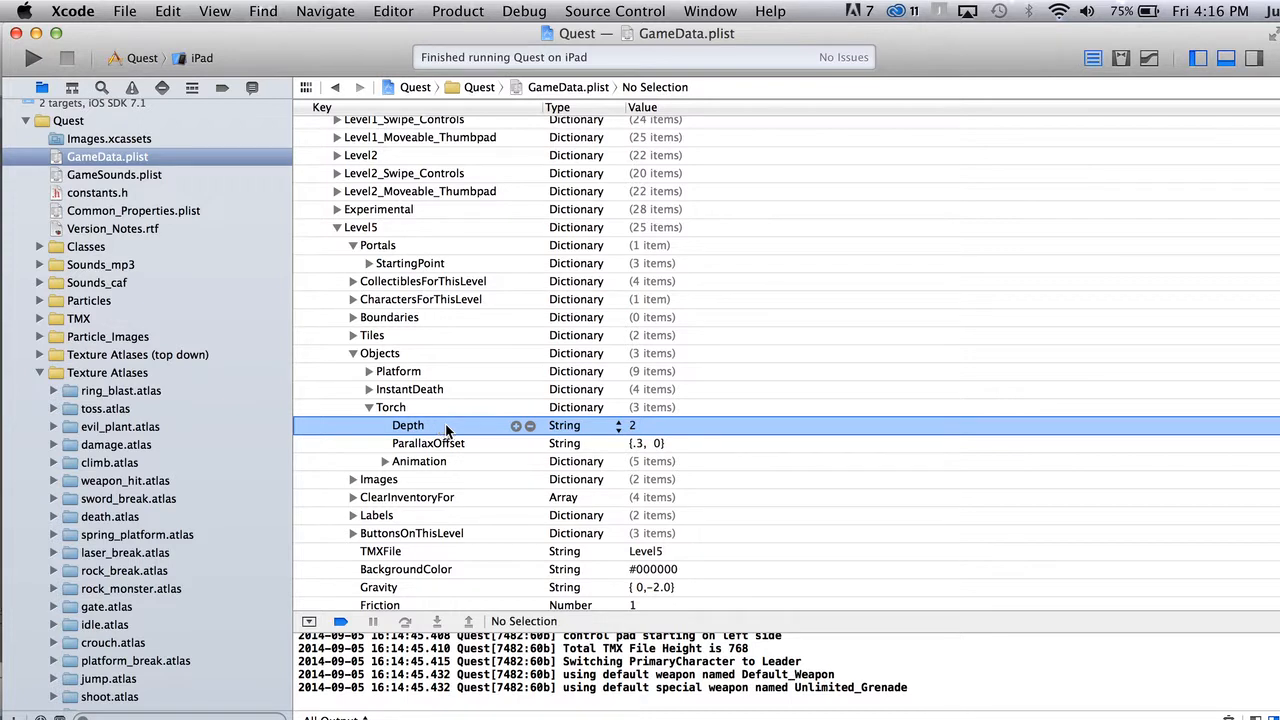
Switch to Tiled, try resizing the Level5.tmx map to a height of 200, and undo the resize.
{"action": "key", "text": "super+Tab"}
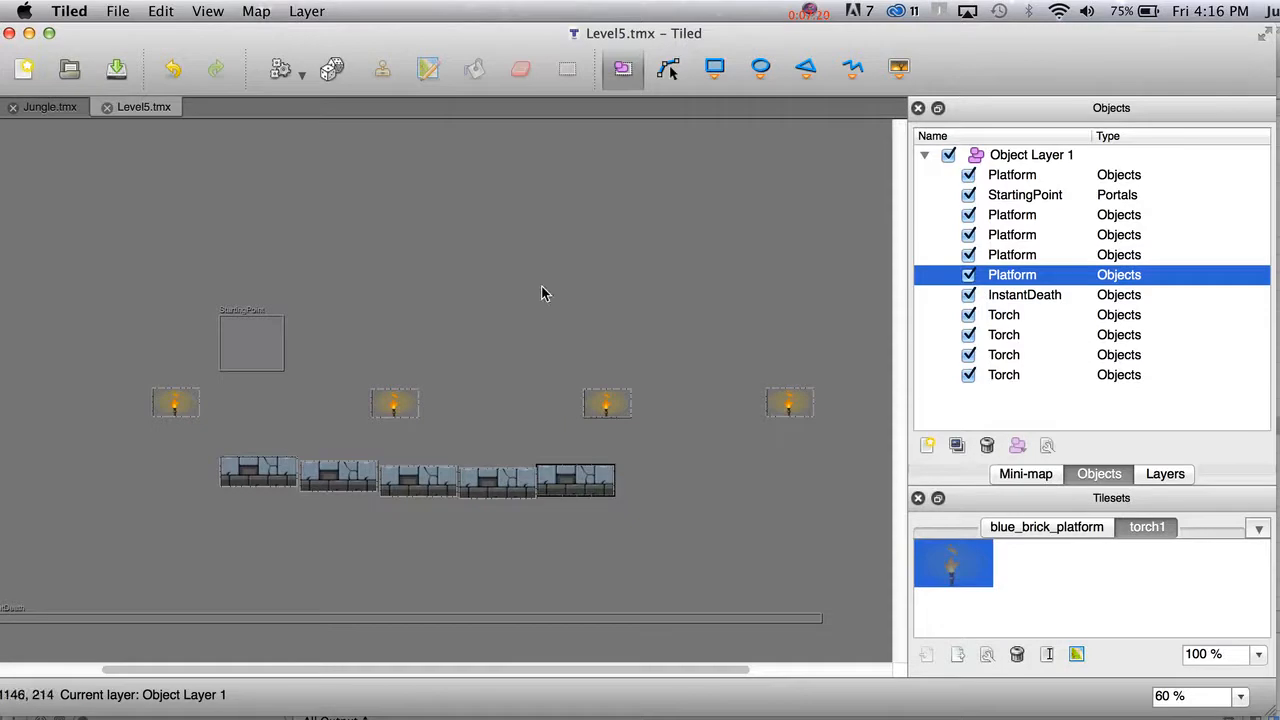
{"action": "left_click", "coordinate": [257, 11]}
{"action": "left_click", "coordinate": [297, 85]}
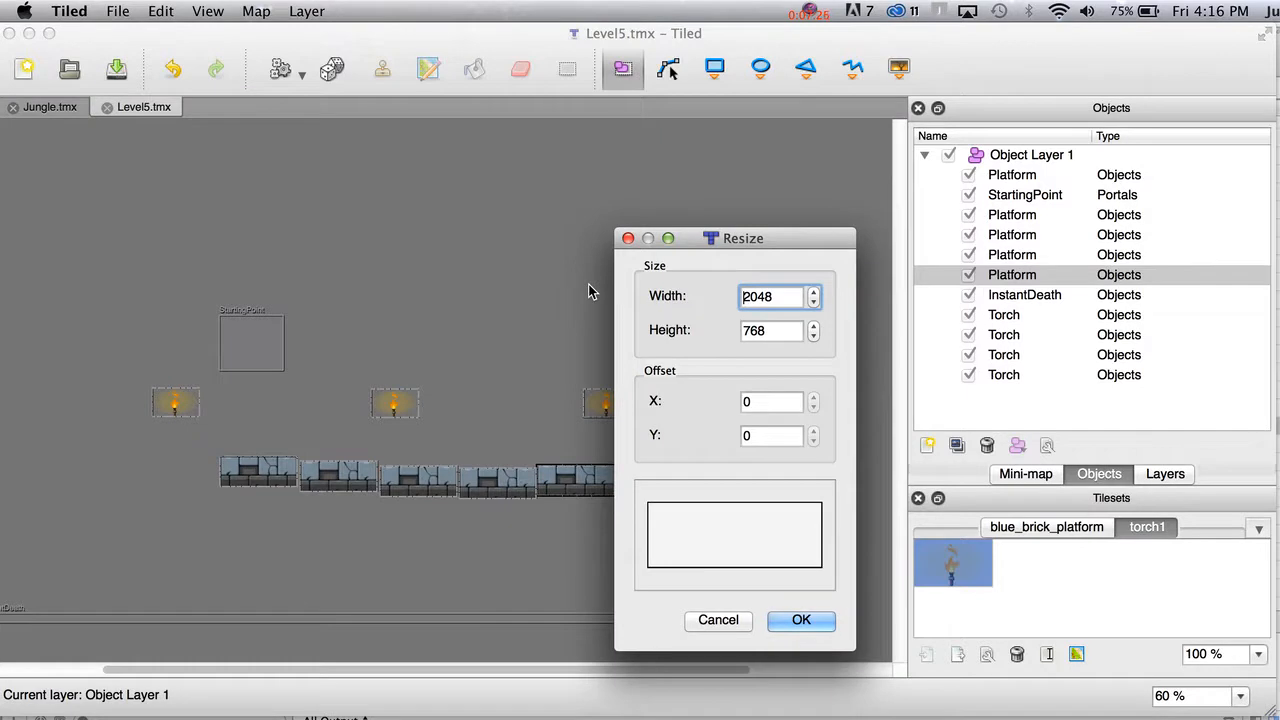
{"action": "left_click_drag", "start_coordinate": [774, 332], "coordinate": [665, 334]}
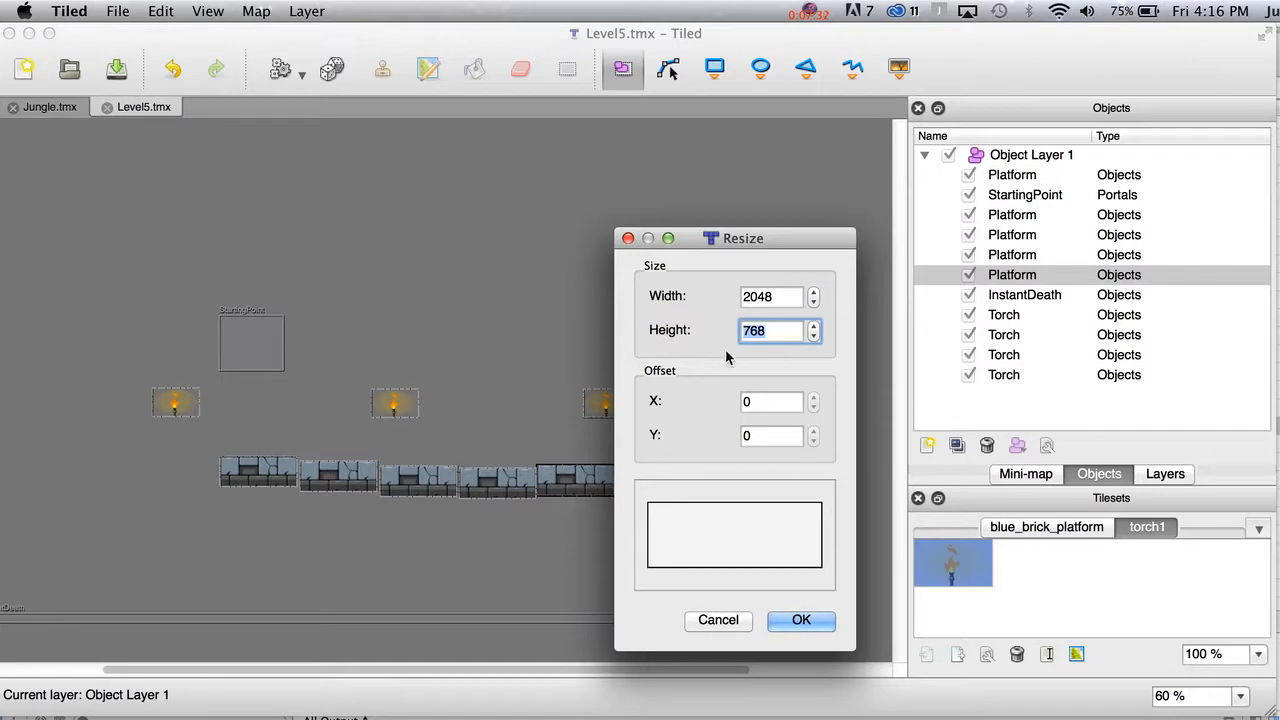
{"action": "type", "text": "200"}
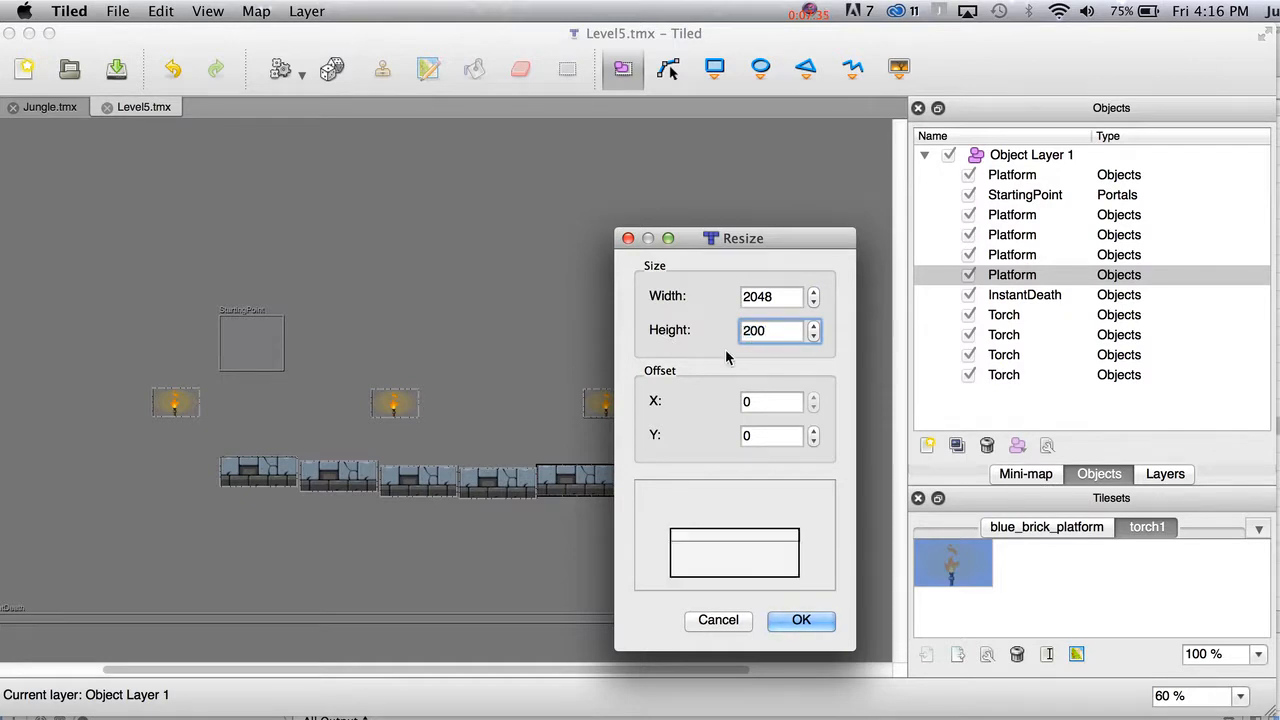
{"action": "key", "text": "Return"}
{"action": "scroll", "coordinate": [726, 351], "scroll_direction": "left", "scroll_amount": 1}
{"action": "key", "text": "super+z"}
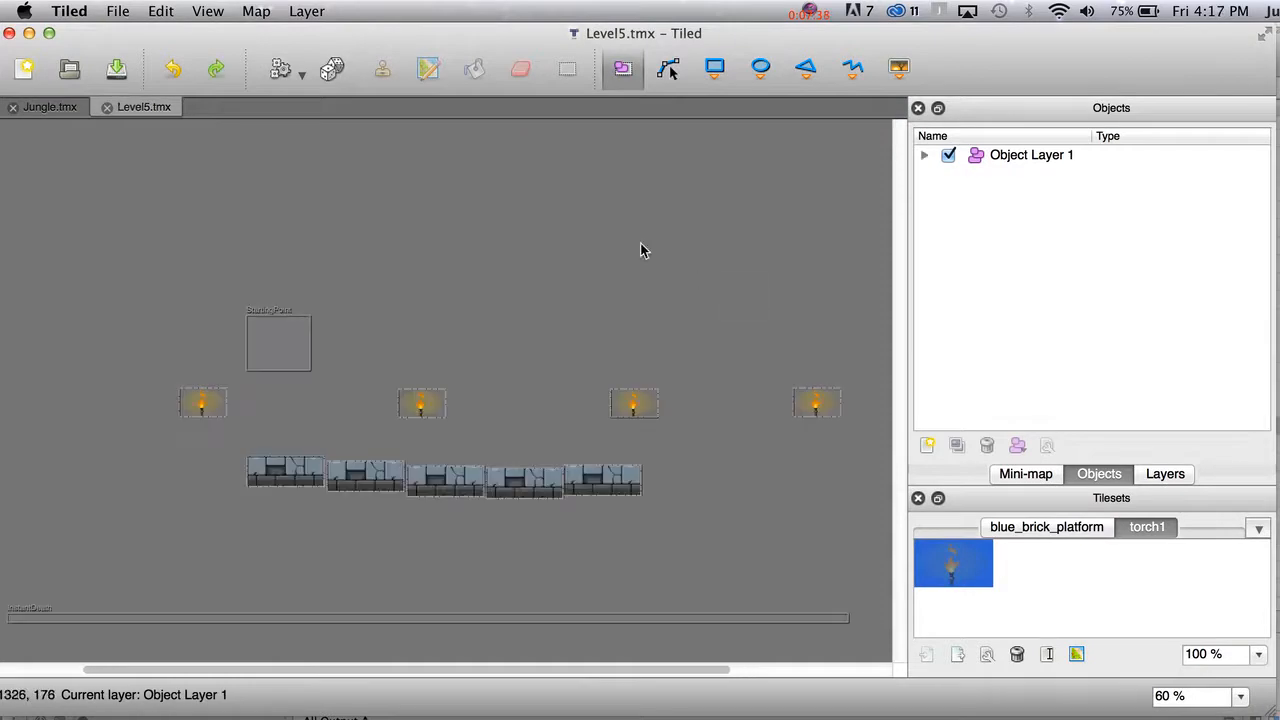
Preview map widths of 4048, 3048 and 2048 in the map's Resize settings, and cancel without applying them.
{"action": "left_click", "coordinate": [255, 11]}
{"action": "left_click", "coordinate": [266, 83]}
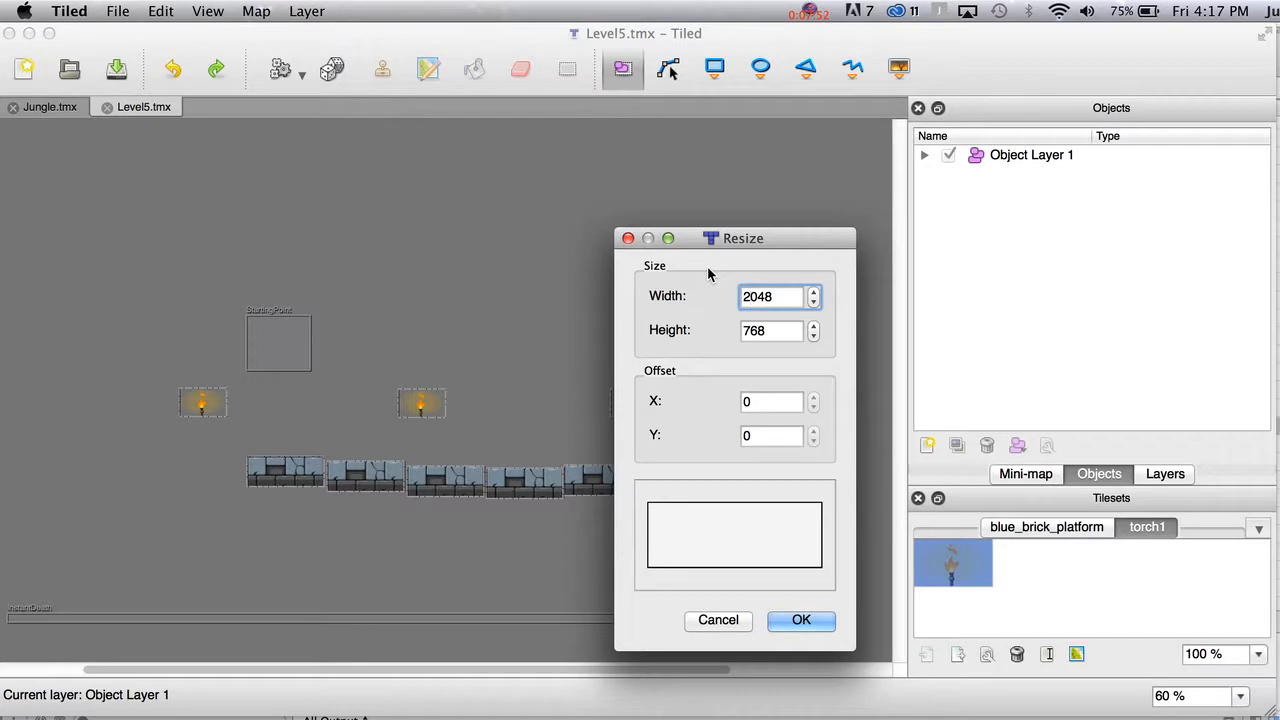
{"action": "key", "text": "BackSpace"}
{"action": "type", "text": "4"}
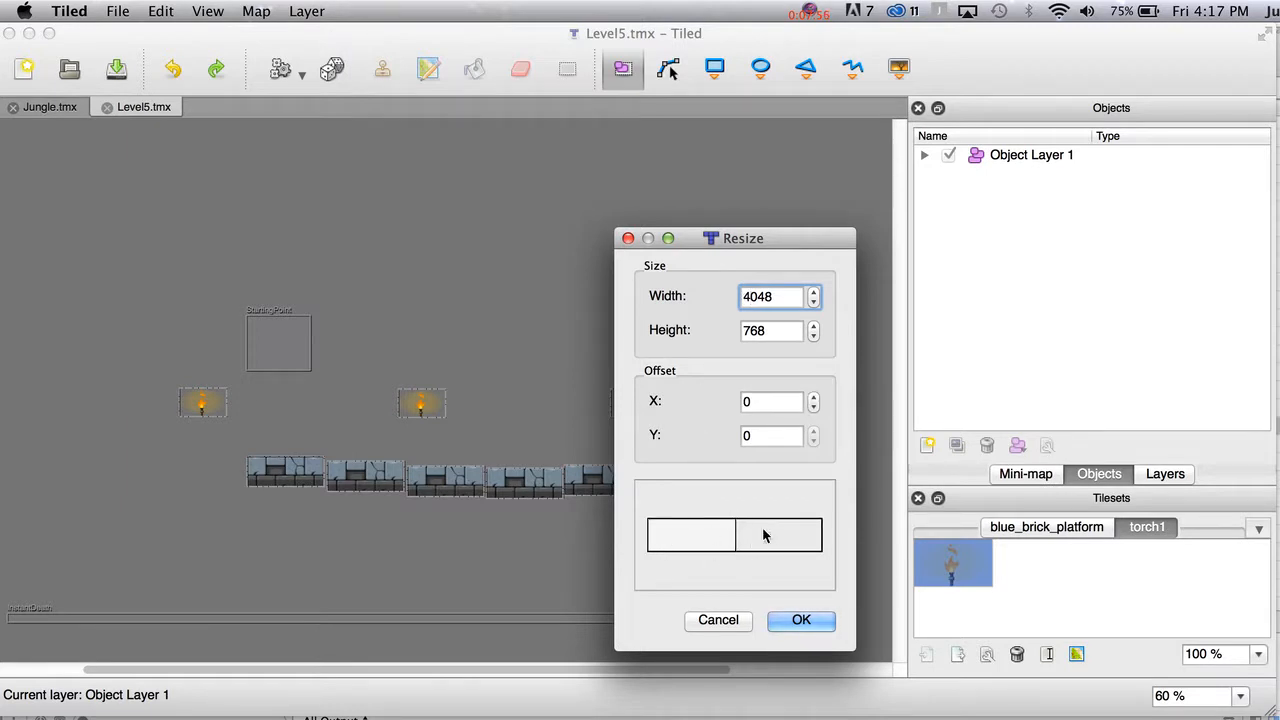
{"action": "key", "text": "BackSpace"}
{"action": "type", "text": "3"}
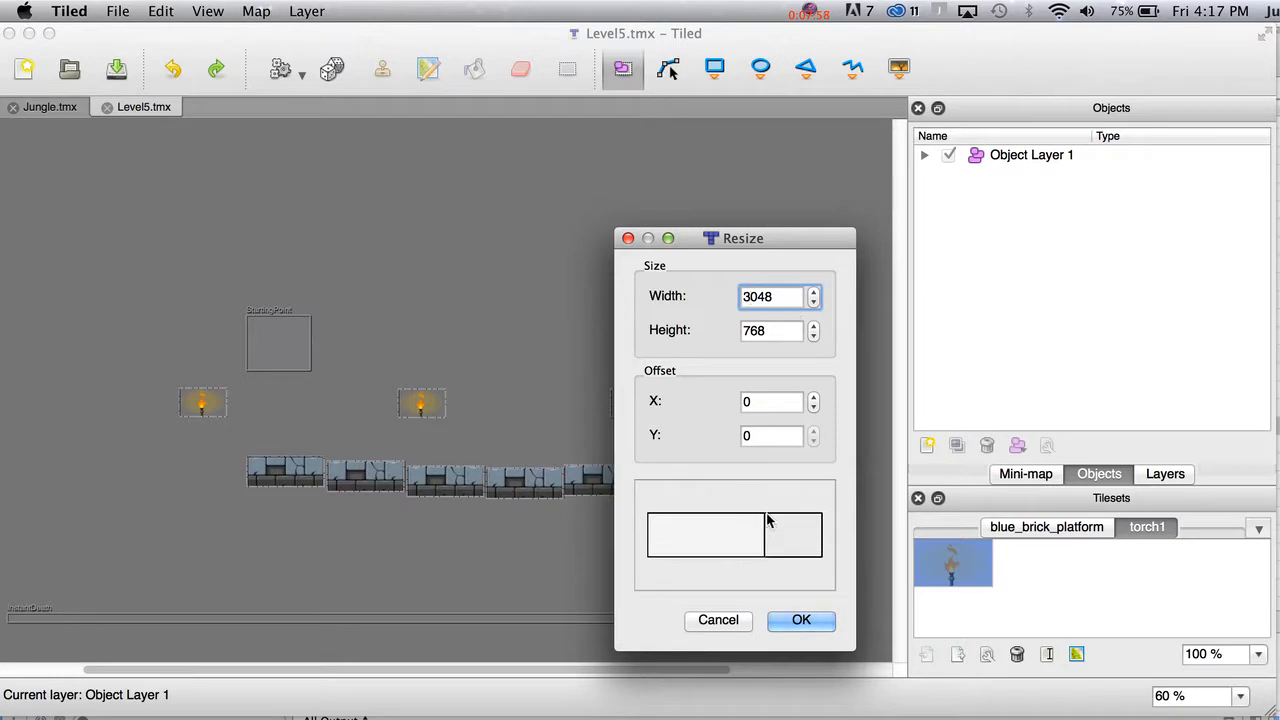
{"action": "key", "text": "BackSpace"}
{"action": "type", "text": "2"}
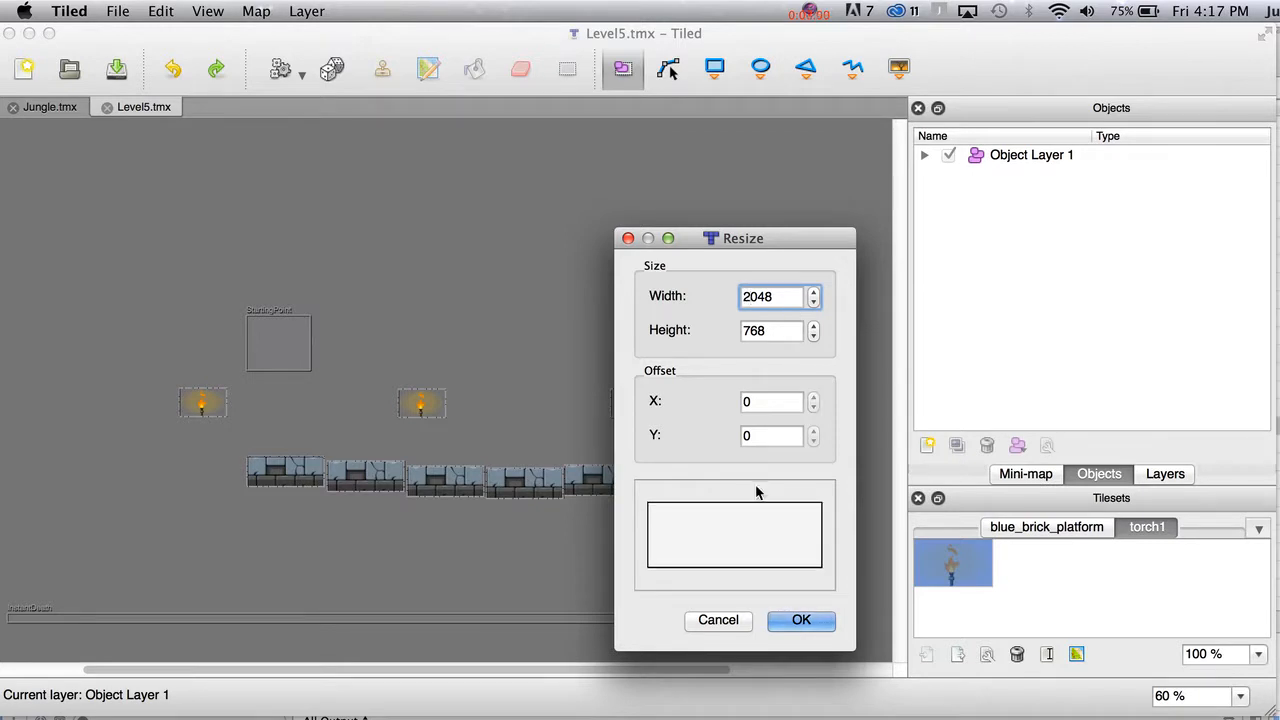
{"action": "left_click", "coordinate": [717, 621]}
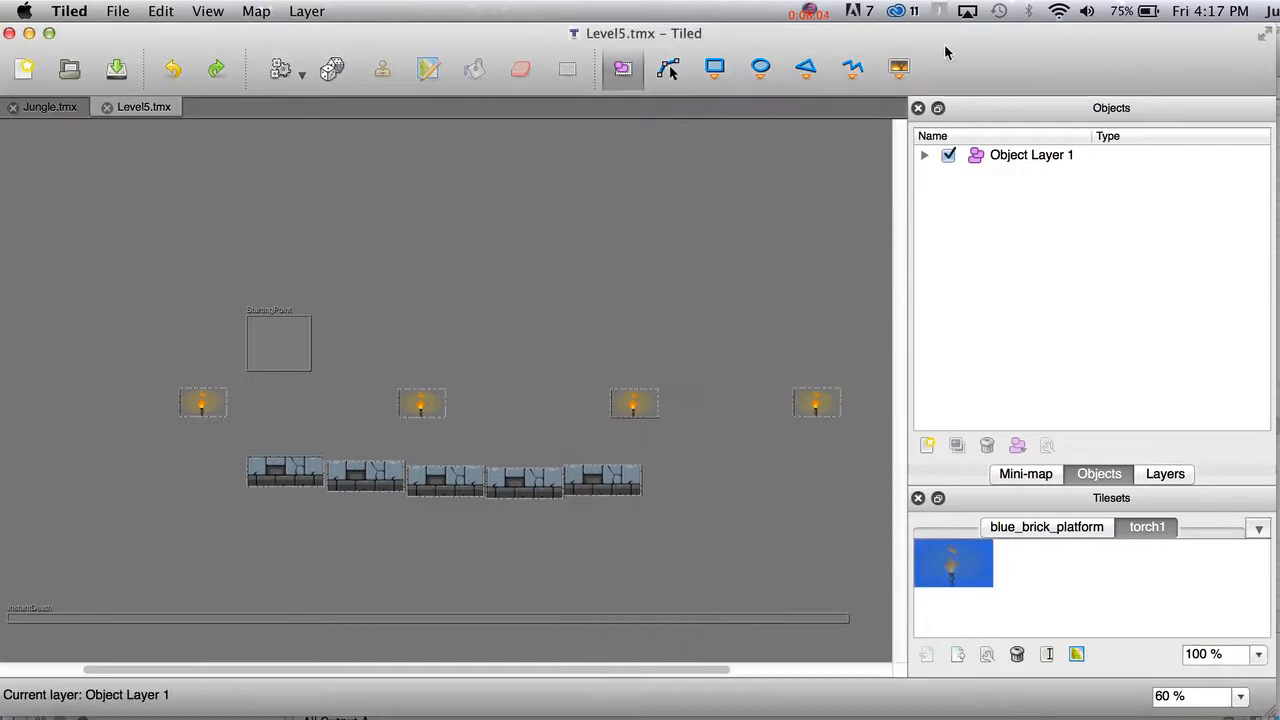